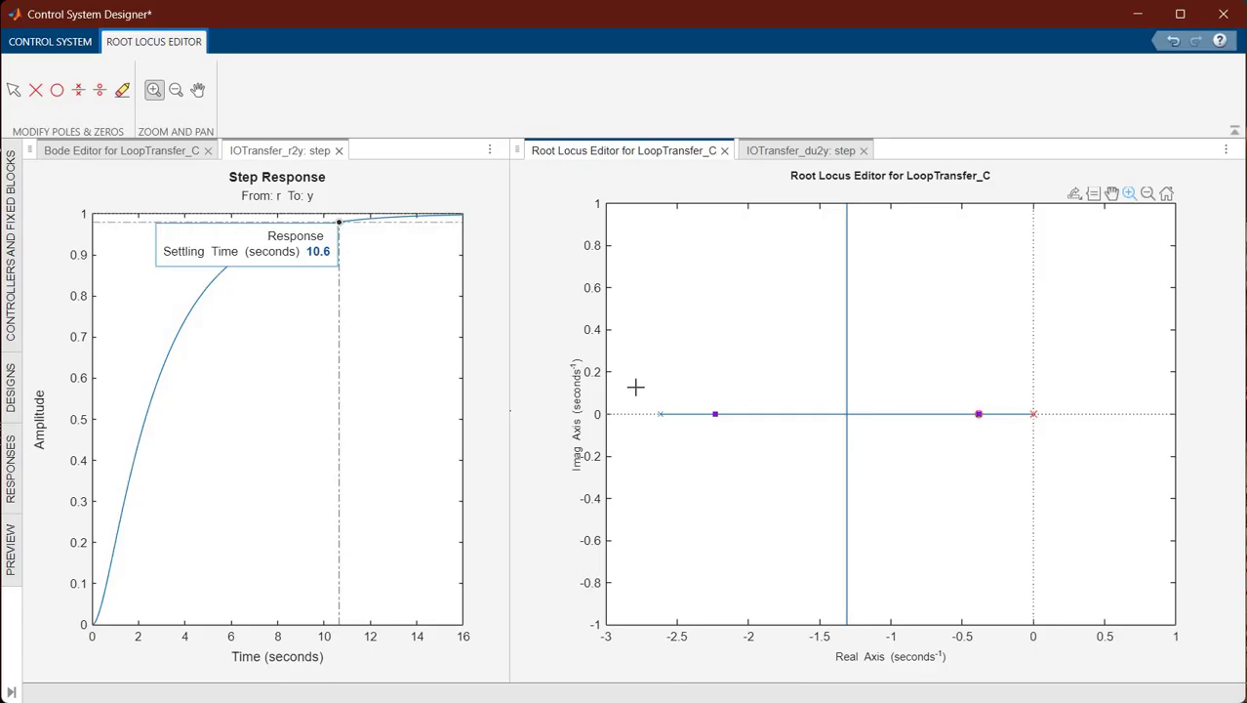
- Examine the closed-loop poles and the compensator zero close to -0.38 on the real axis of the root locus
drag(695, 385, 831, 434)
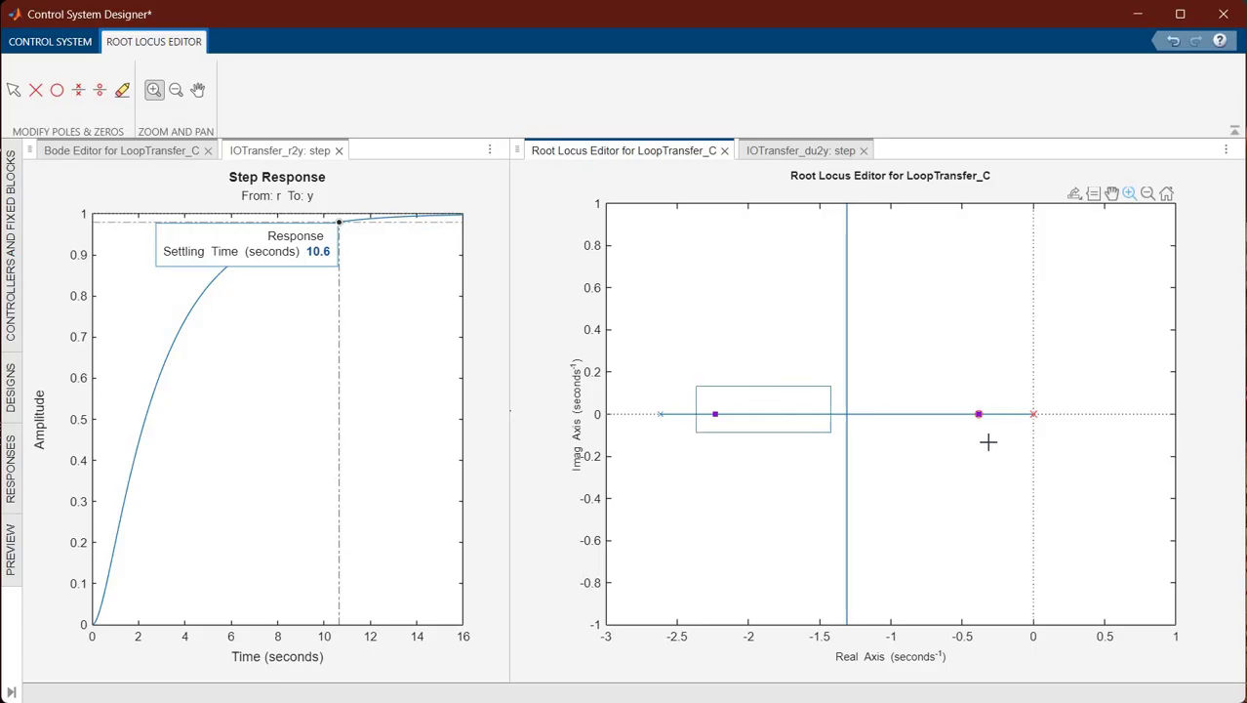
drag(988, 442, 989, 440)
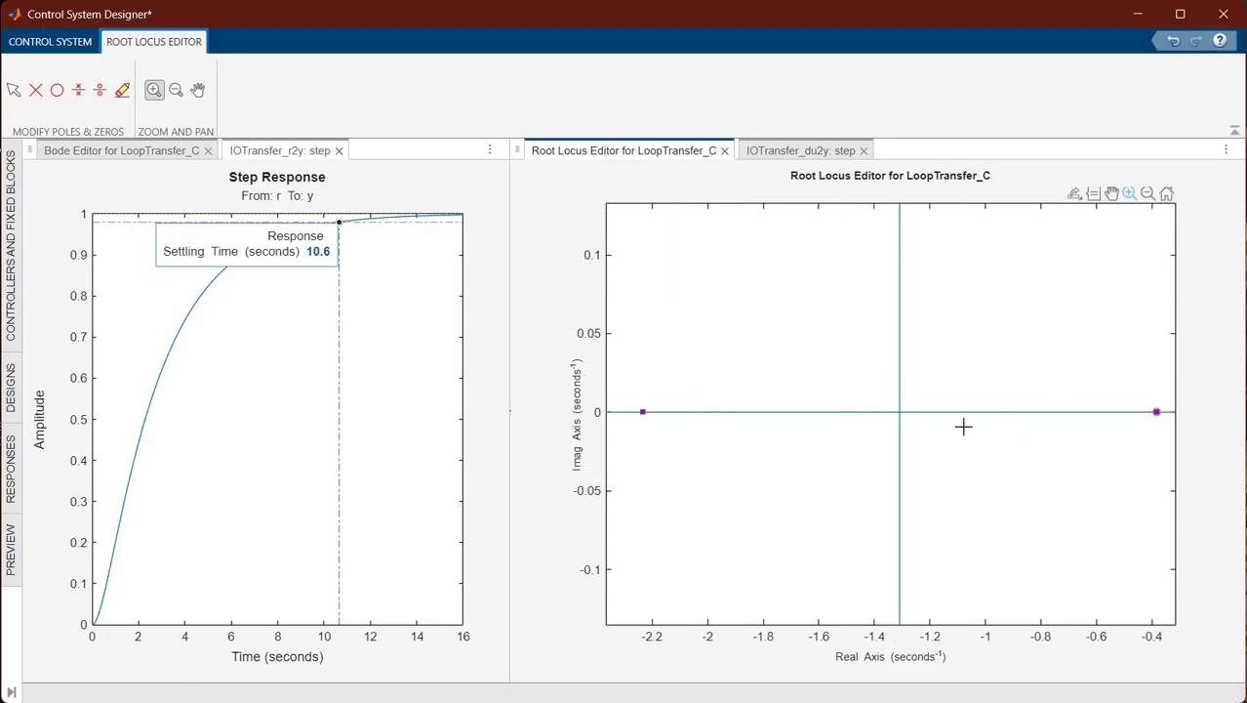
double_click(697, 424)
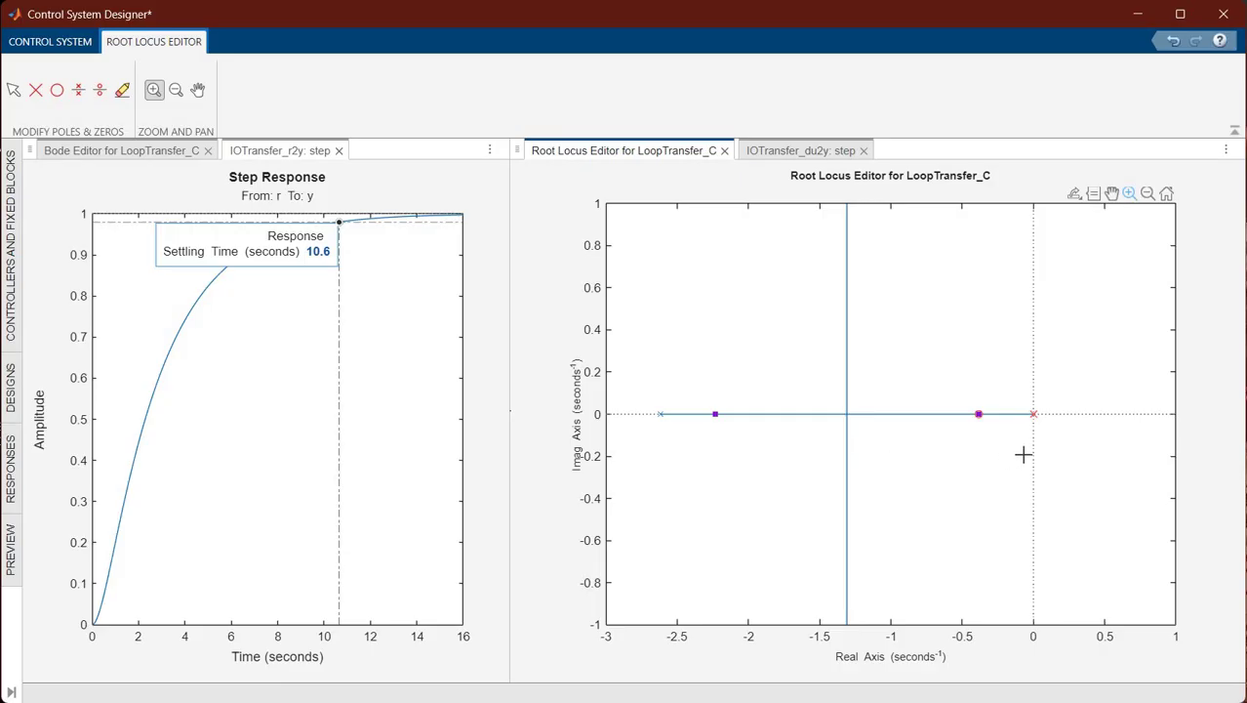
mouse_move(1023, 454)
mouse_down()
mouse_move(732, 466)
mouse_move(642, 363)
mouse_up()
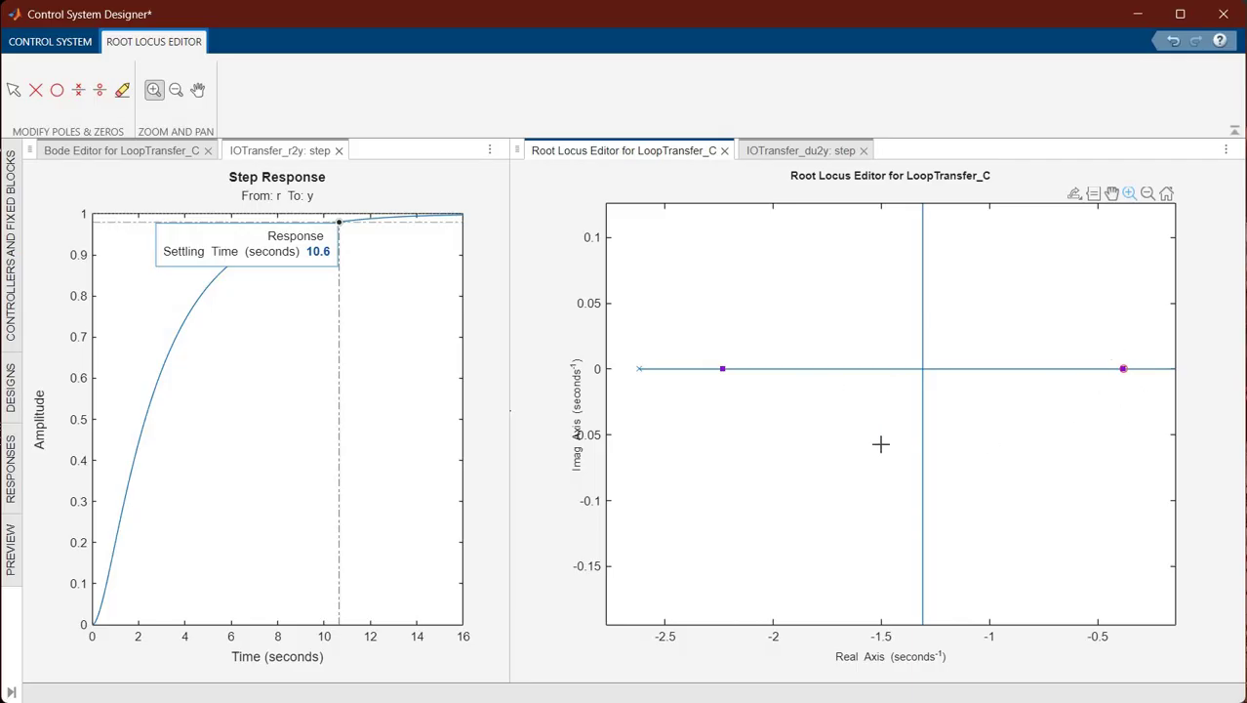
drag(1112, 353, 1135, 381)
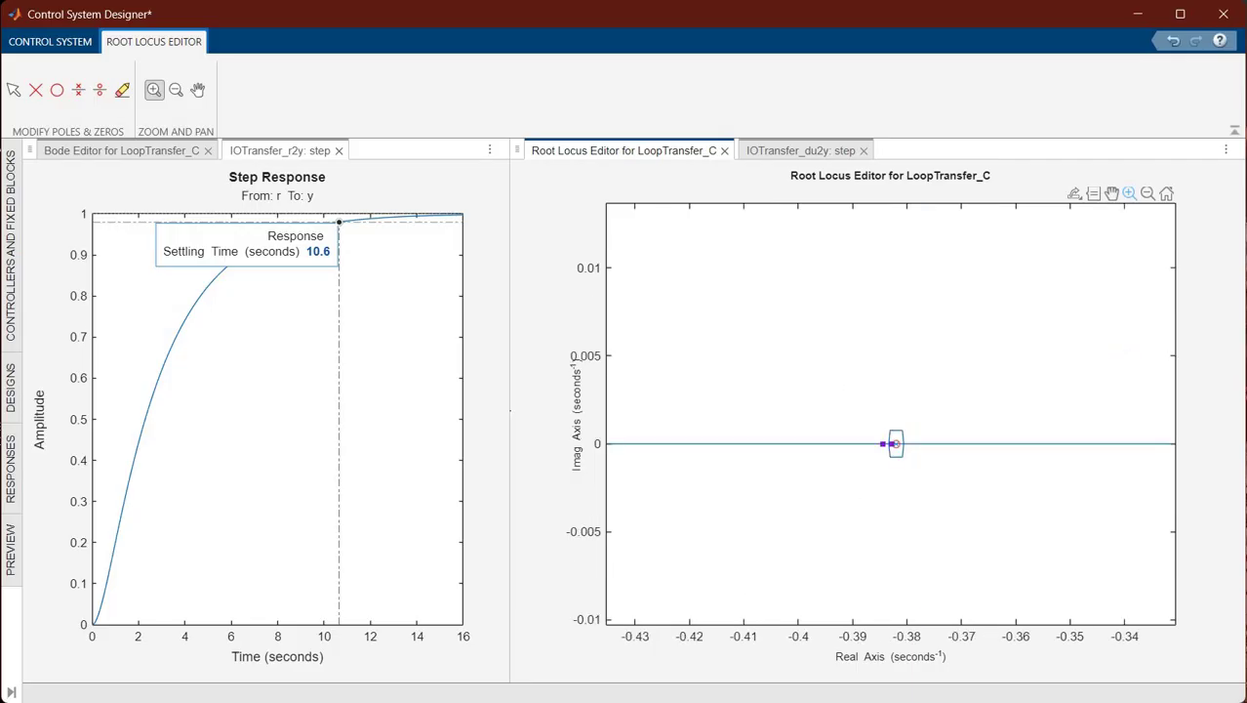
- Switch to the MATLAB Command Window, display the transfer function G1 and compute its poles with pole(G1)
mouse_move(746, 688)
click(717, 644)
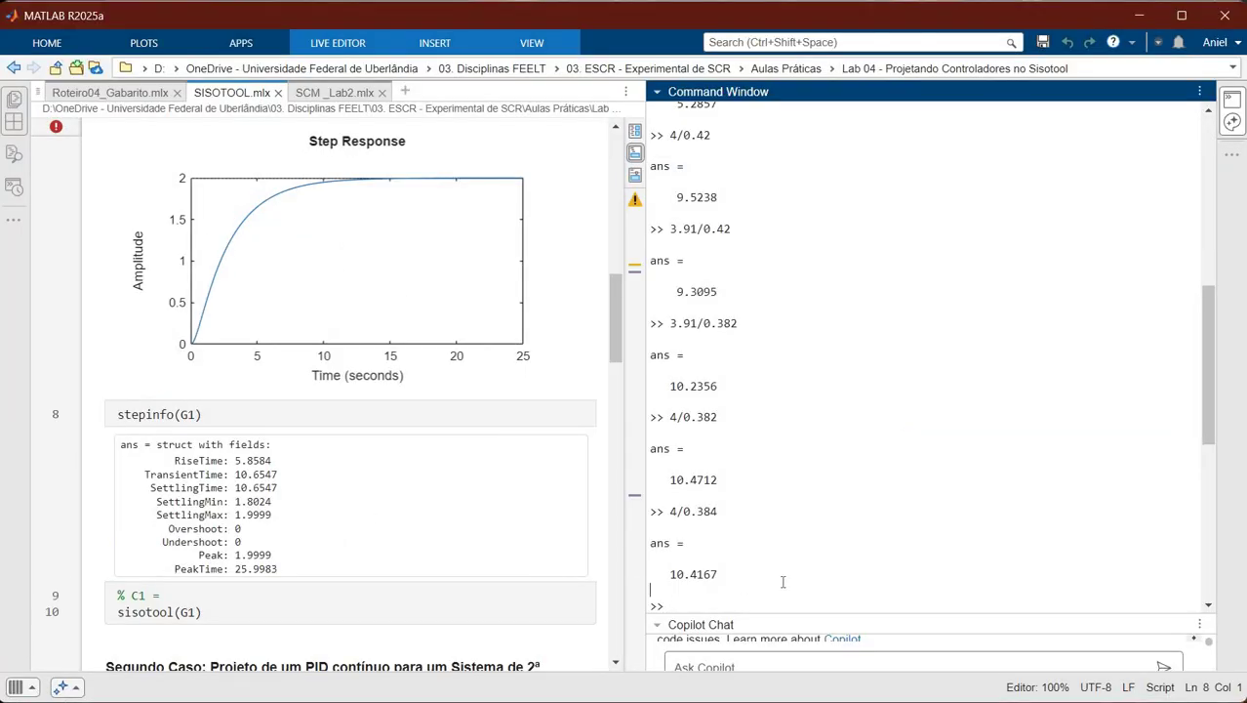
text(G1)
key(Return)
text(po)
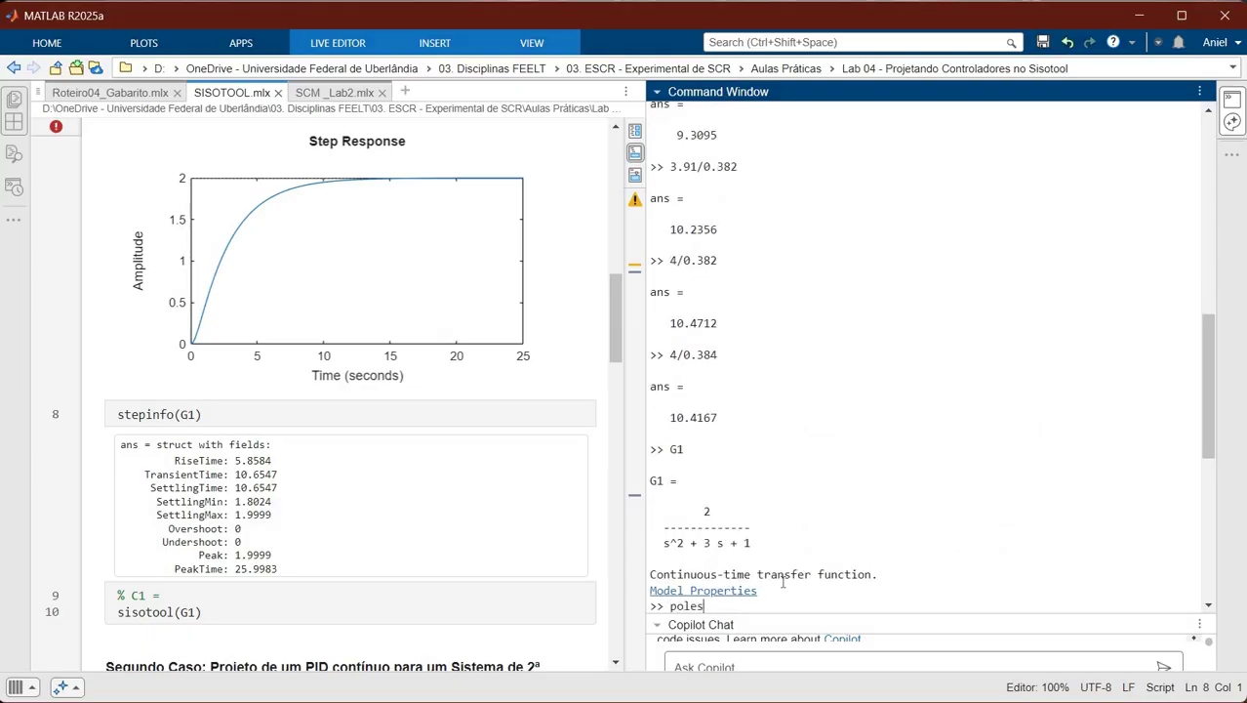
text(le(G1))
key(Return)
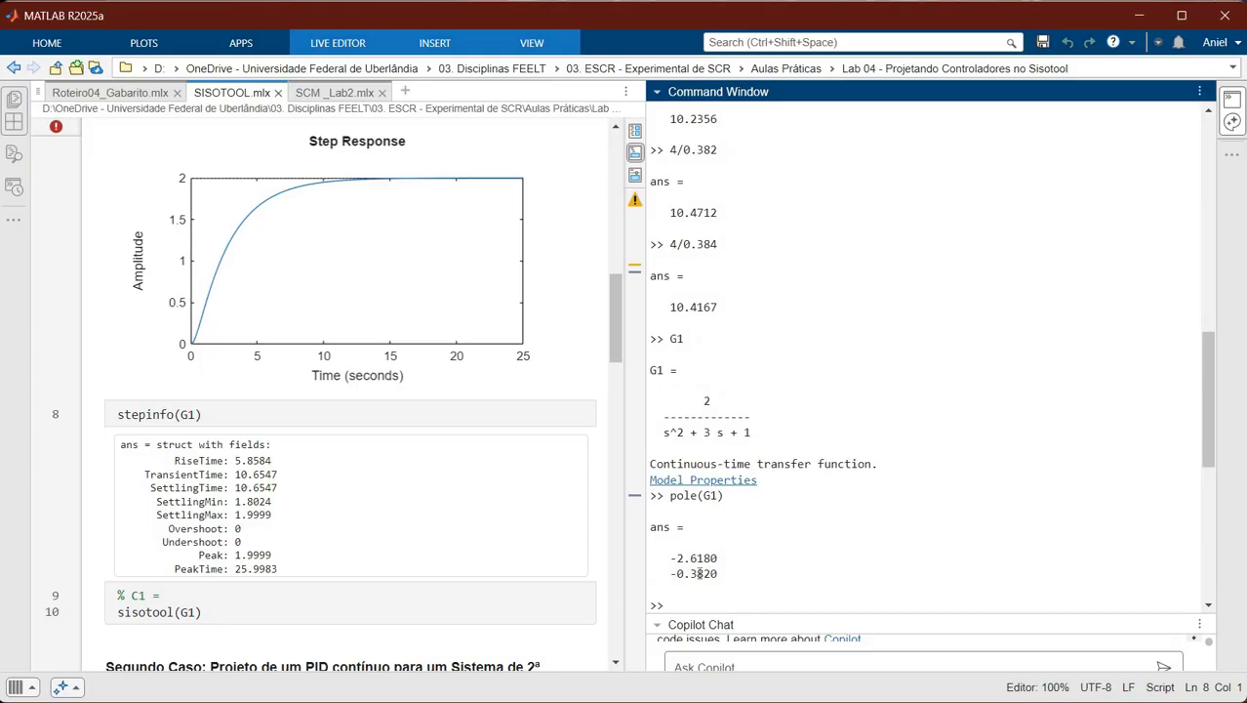
- Estimate the settling time from G1's slower pole by evaluating 4/0.3820, reusing the pole value from the output
drag(783, 576, 677, 574)
key(ctrl+c)
click(701, 602)
text(4/)
key(ctrl+v)
key(Return)
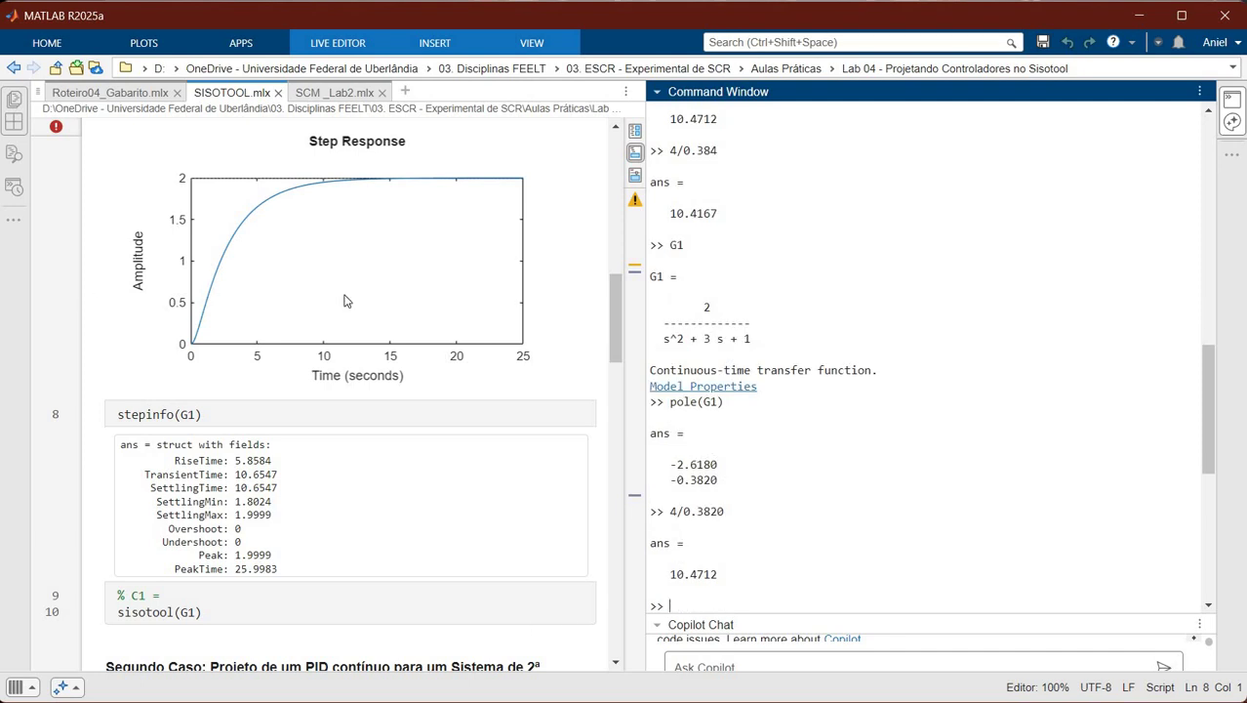
- Compare the SettlingTime reported by stepinfo(G1) with the two computed poles and the dominant-pole estimate
double_click(267, 489)
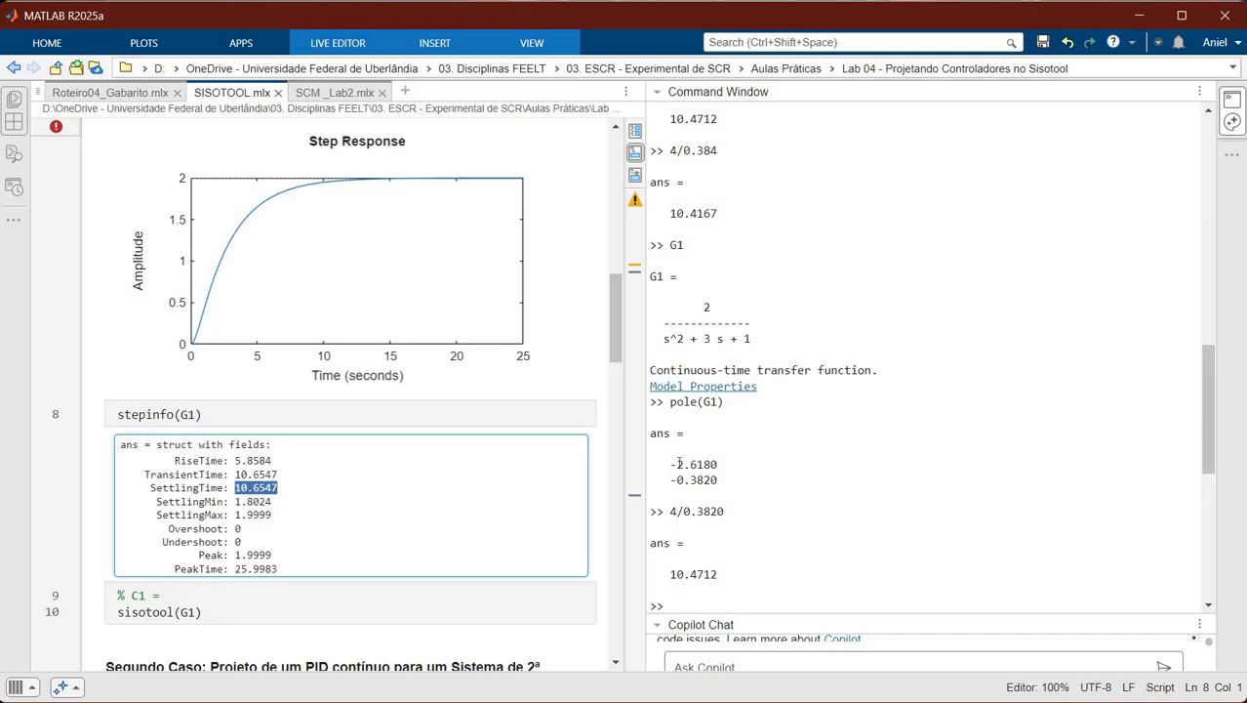
click(721, 485)
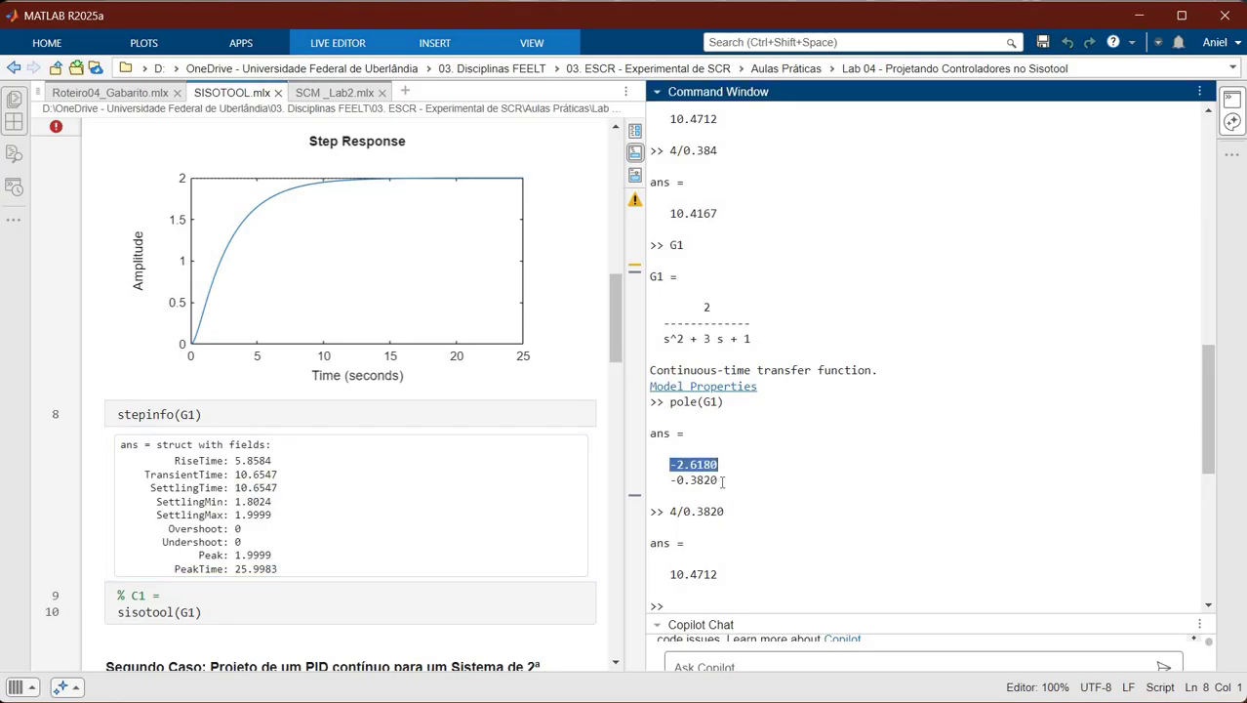
drag(672, 471, 727, 485)
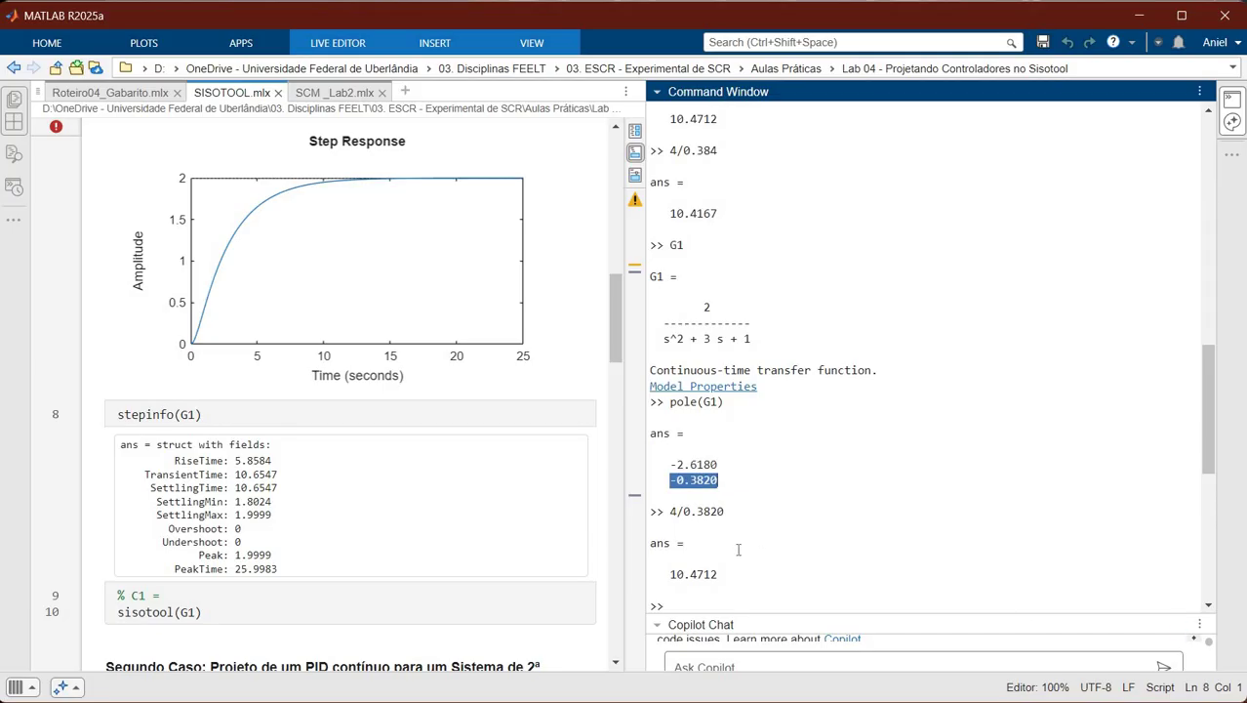
click(685, 543)
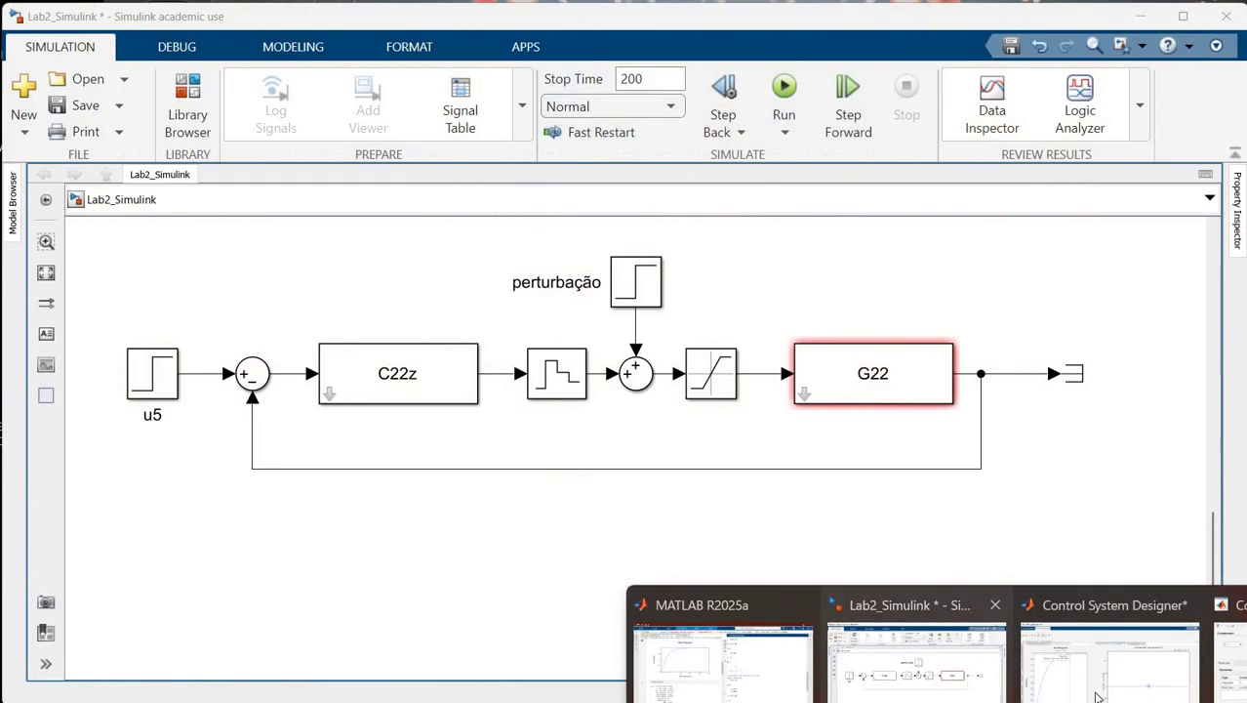
- Switch to Control System Designer and examine the spacing between poles and compensator zero around -0.382 in the root locus
mouse_move(1110, 663)
click(867, 439)
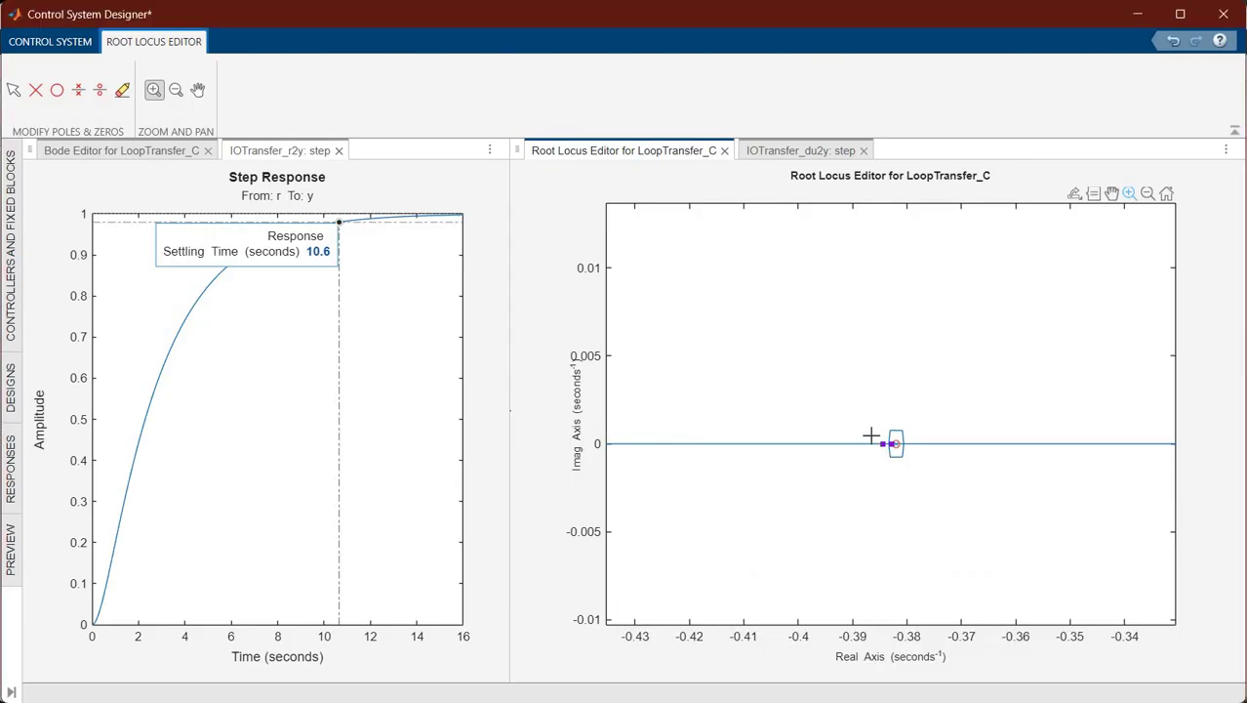
drag(866, 410, 935, 474)
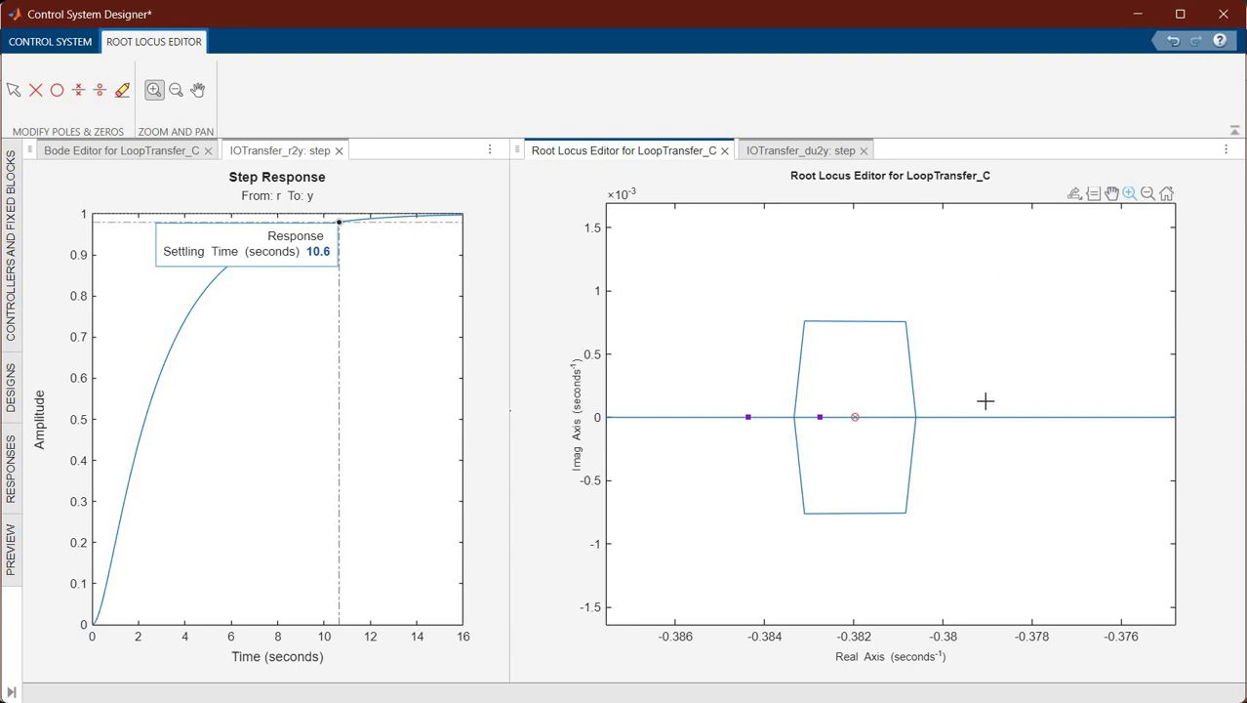
double_click(716, 435)
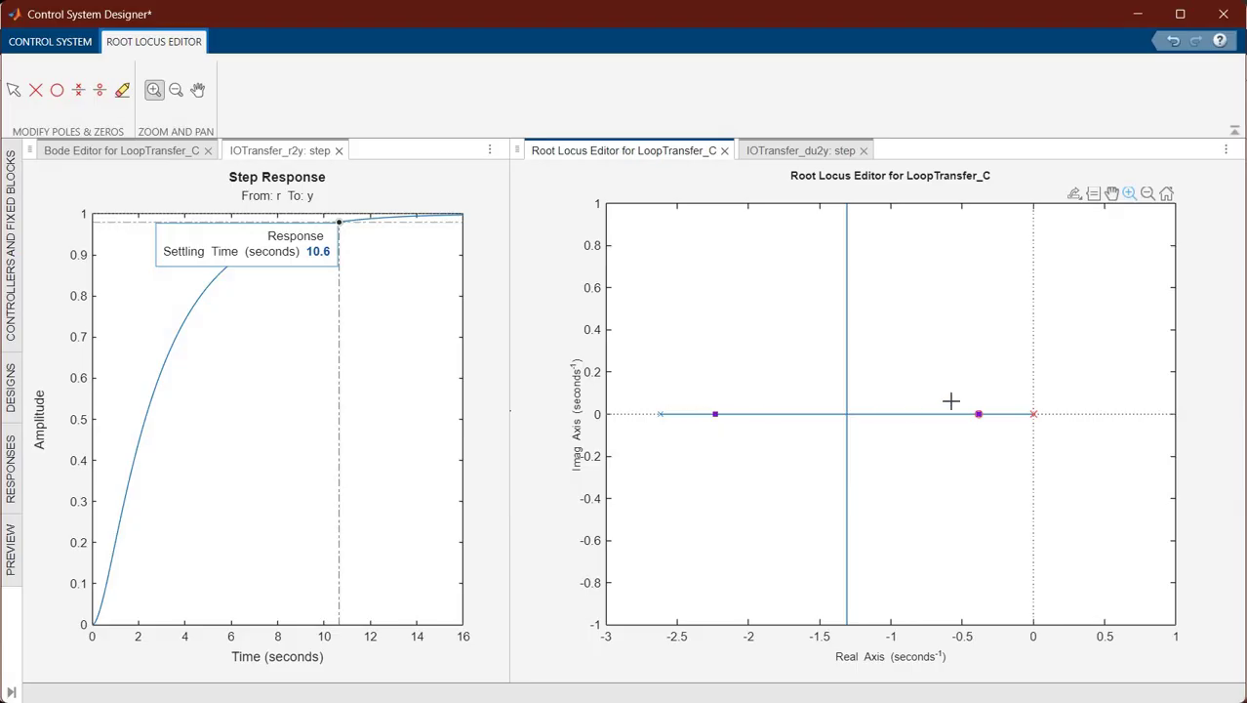
drag(951, 400, 997, 442)
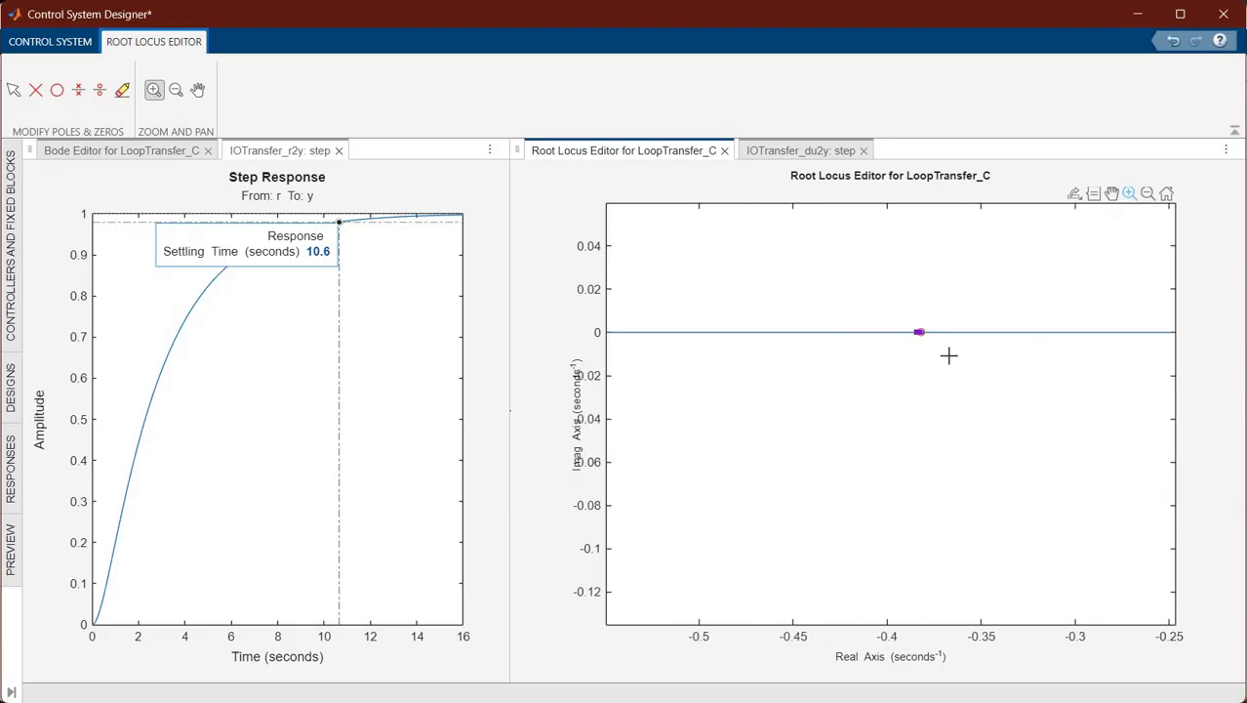
drag(915, 310, 949, 356)
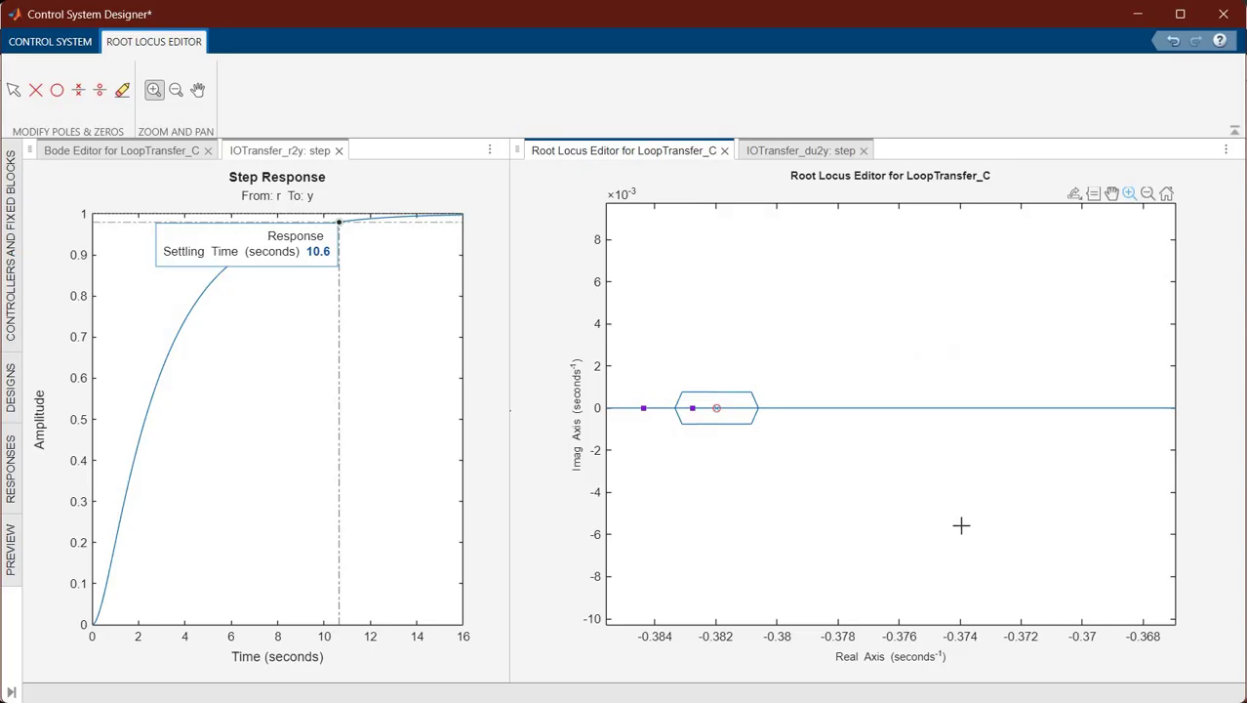
drag(620, 367, 781, 451)
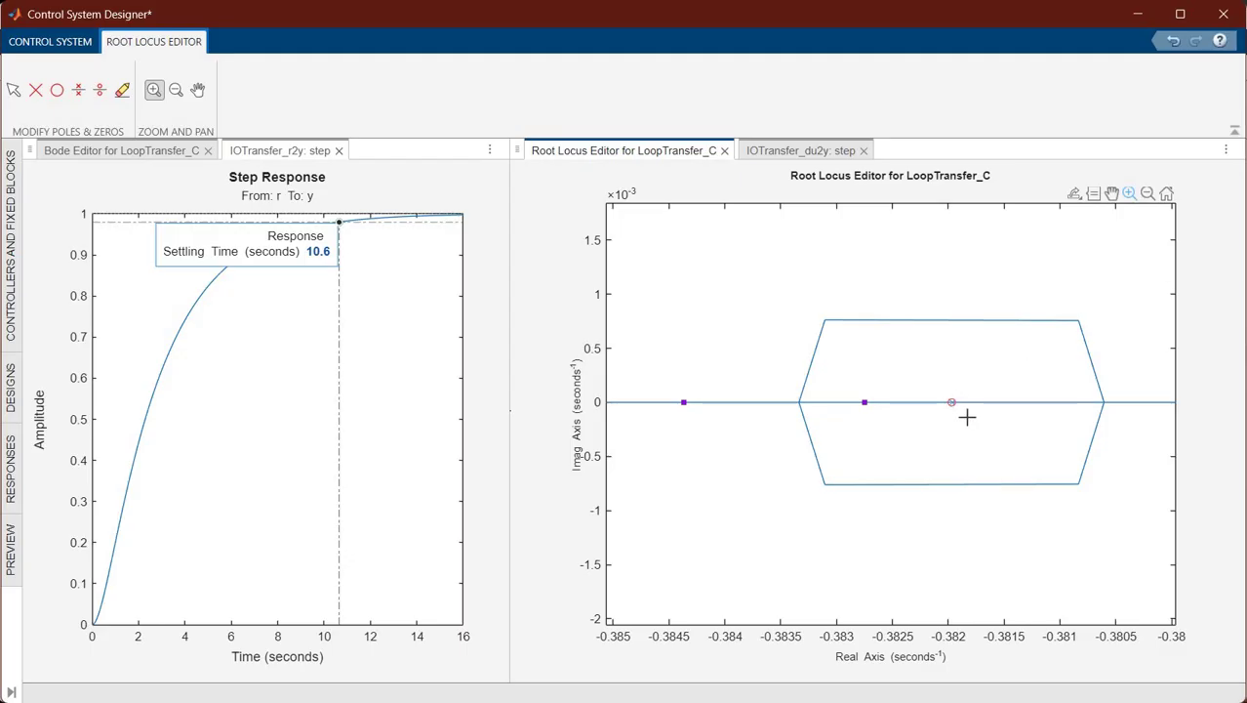
drag(963, 414, 942, 389)
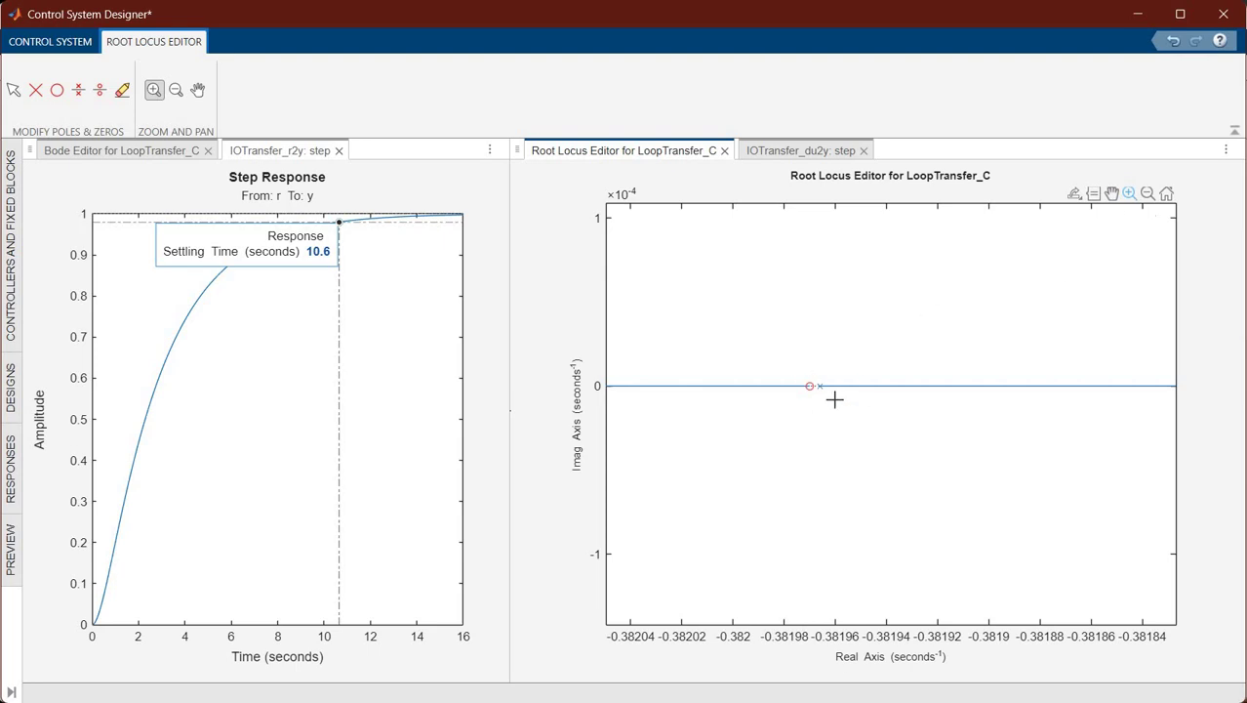
drag(798, 372, 837, 401)
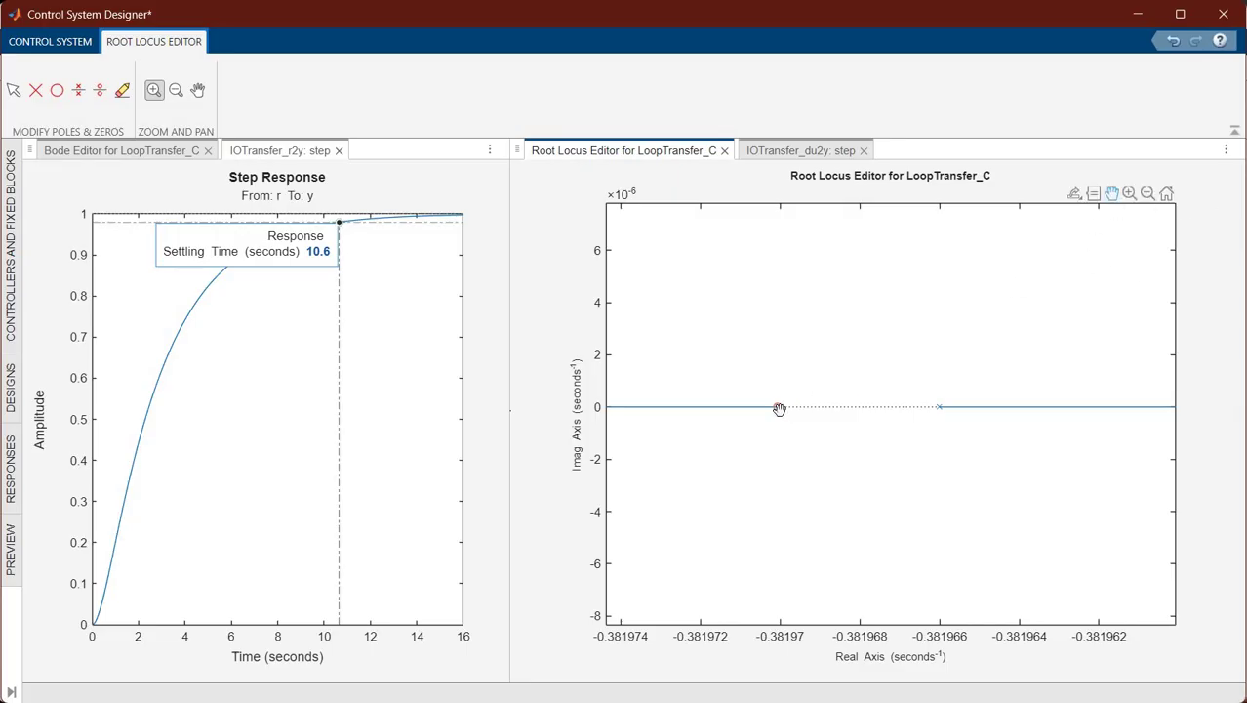
- Move the compensator's real zero onto the neighbouring plant pole at about -0.381966 in the root locus
mouse_move(779, 408)
mouse_down()
mouse_move(904, 408)
mouse_move(812, 409)
mouse_up()
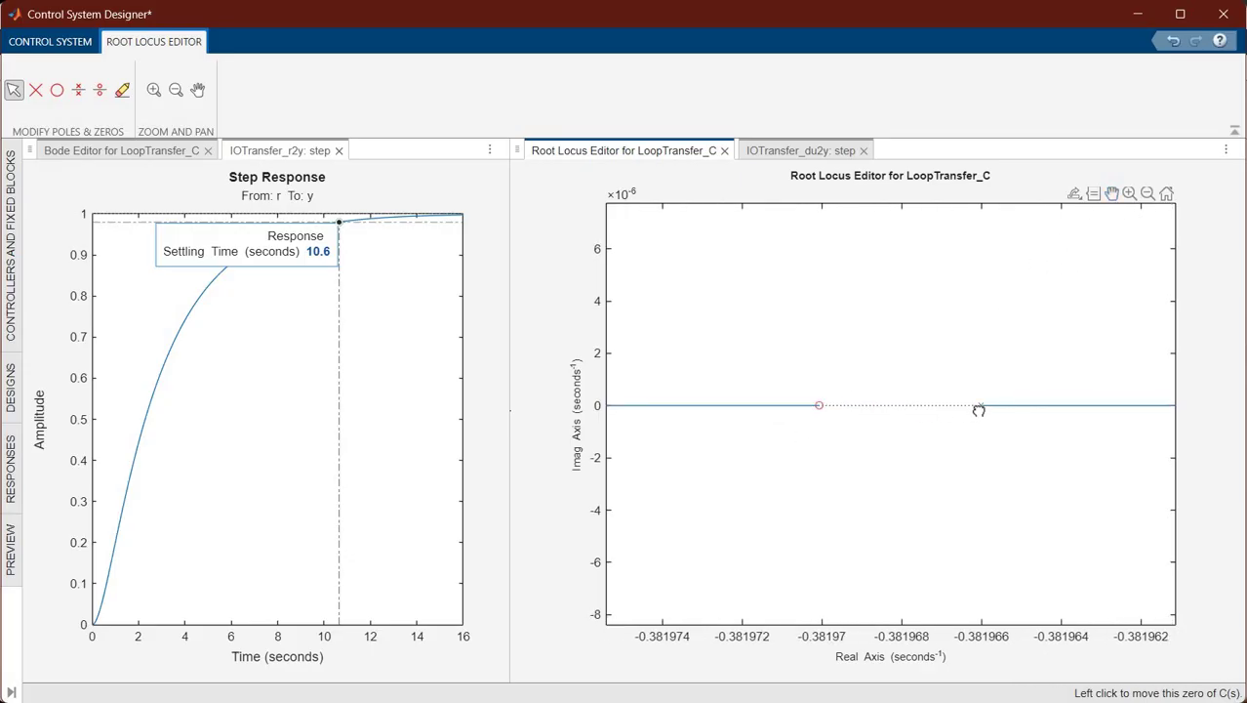
mouse_move(979, 410)
mouse_down()
mouse_move(977, 470)
mouse_move(660, 435)
mouse_move(660, 408)
mouse_move(979, 410)
mouse_up()
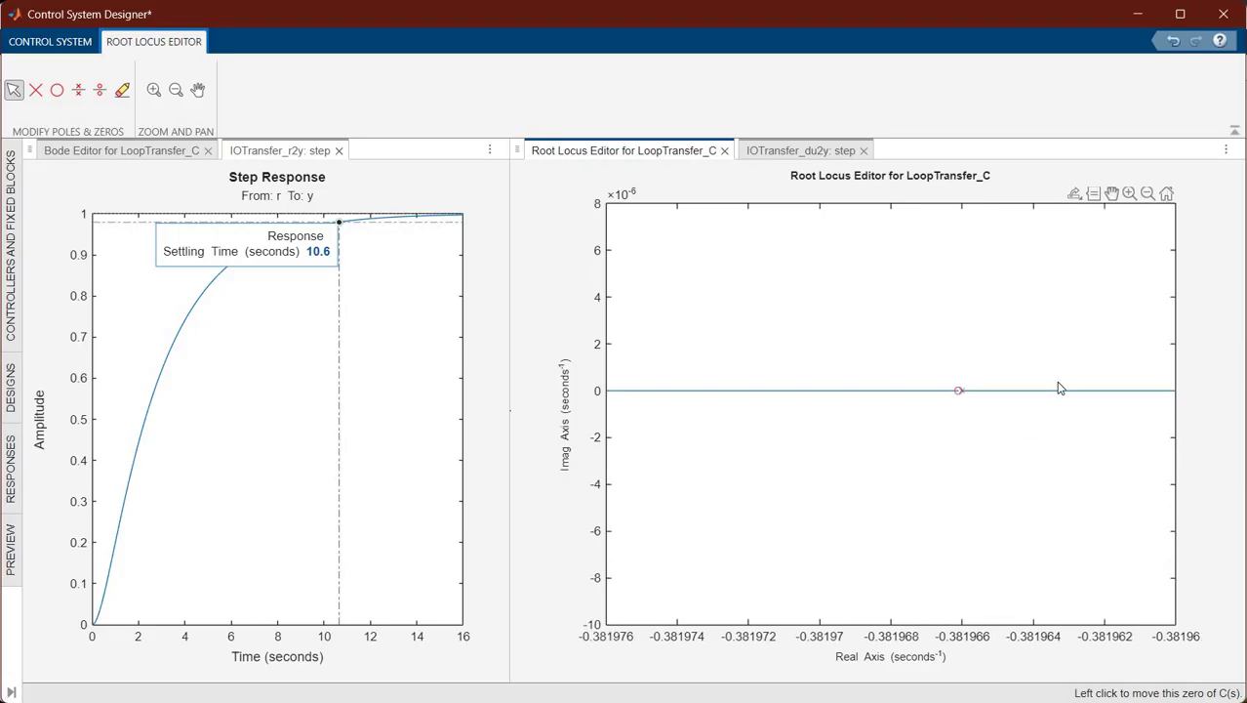
double_click(1158, 240)
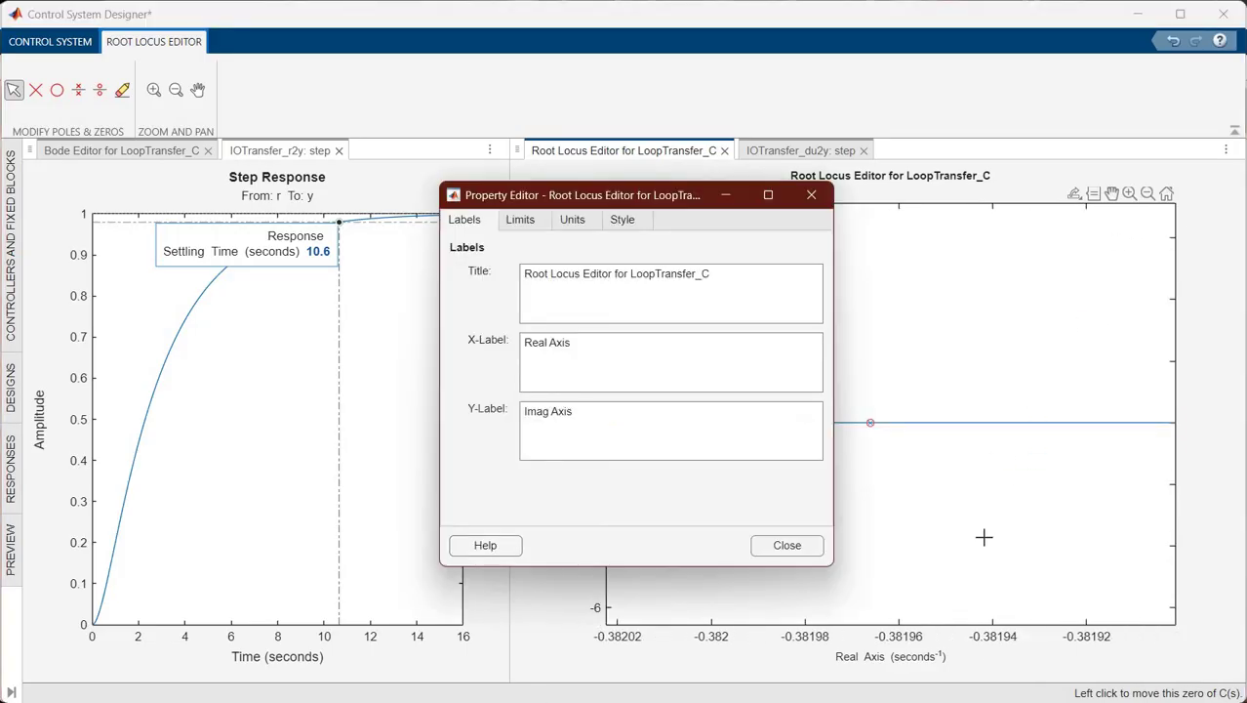
click(973, 400)
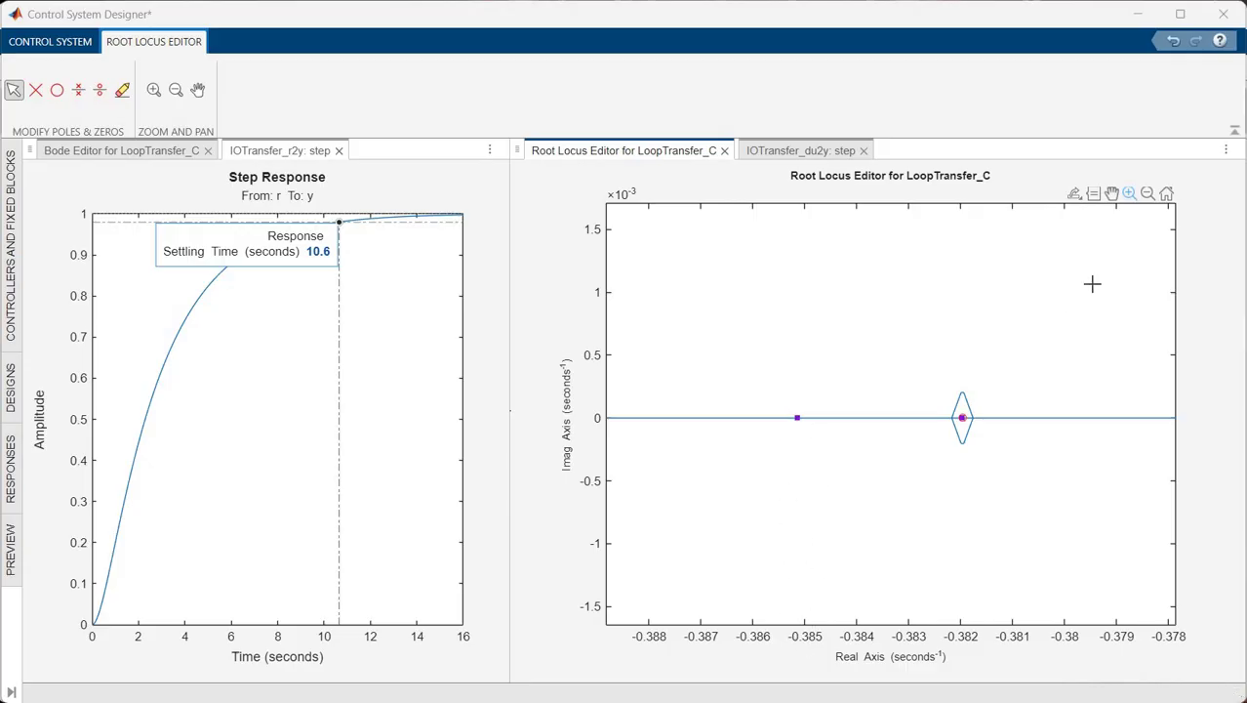
click(1168, 198)
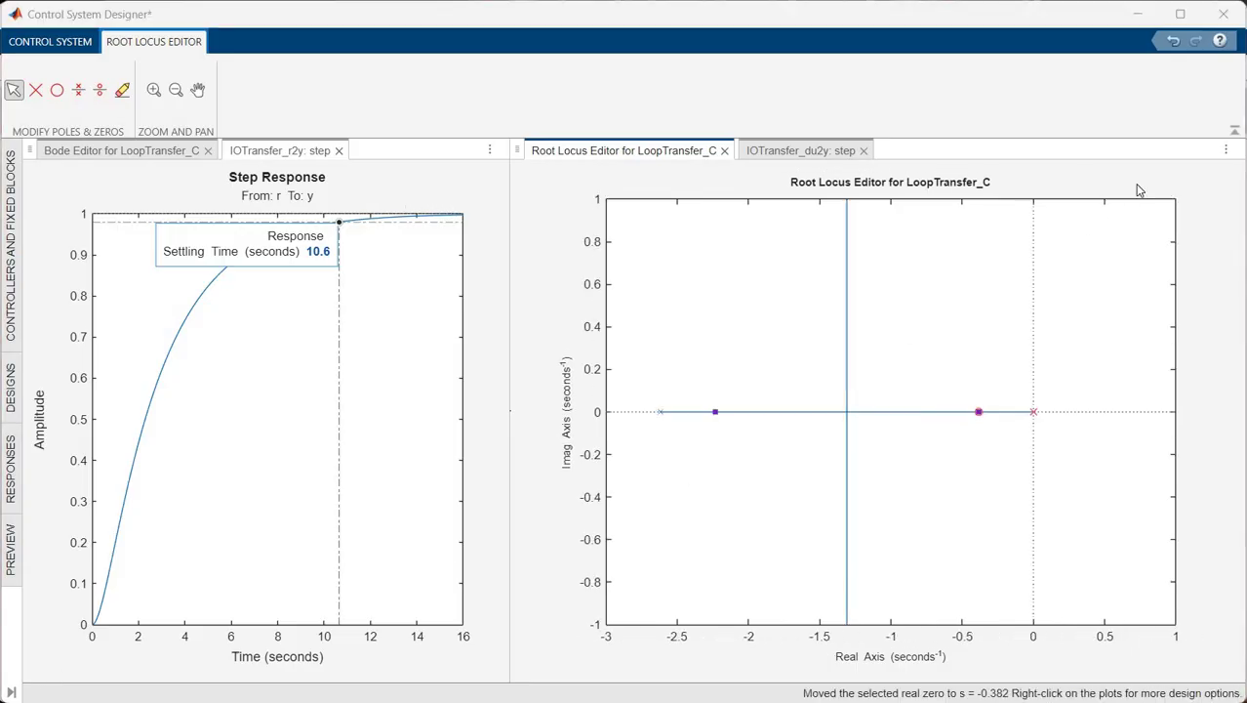
- Inspect the faster closed-loop pole in the root locus and evaluate the pole ratio 2.233/0.389 in the MATLAB Command Window
click(707, 410)
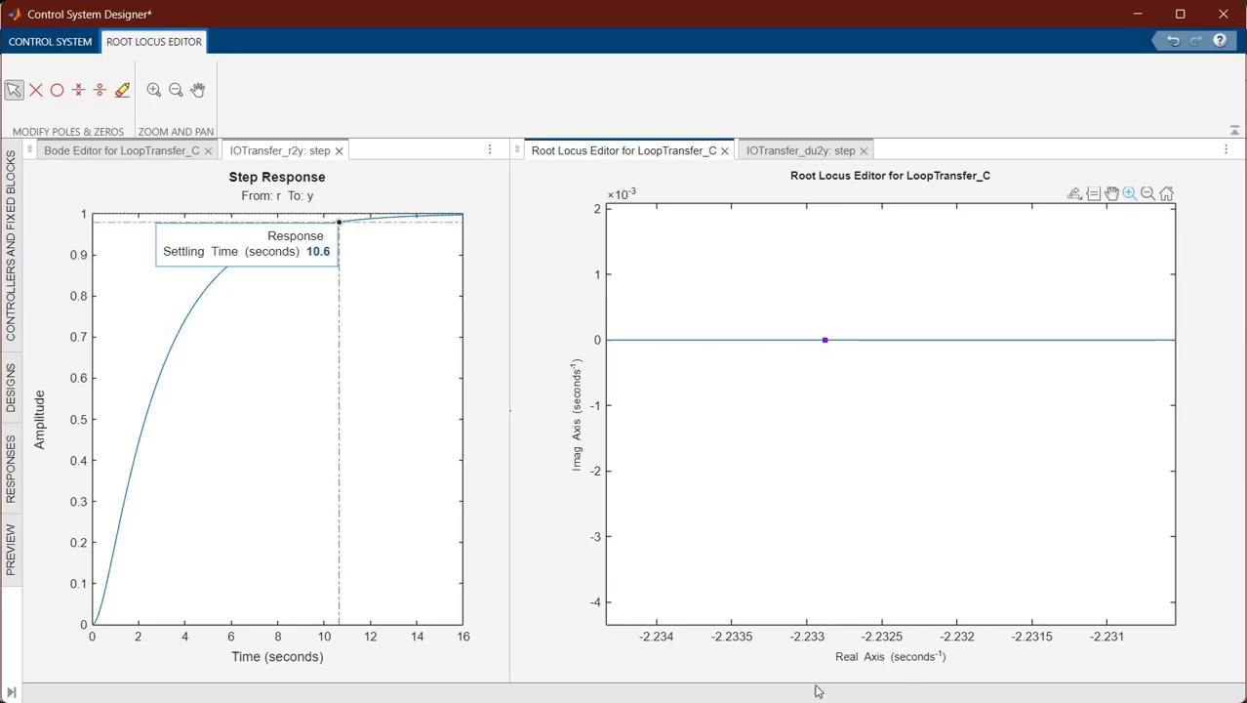
mouse_move(742, 697)
click(742, 653)
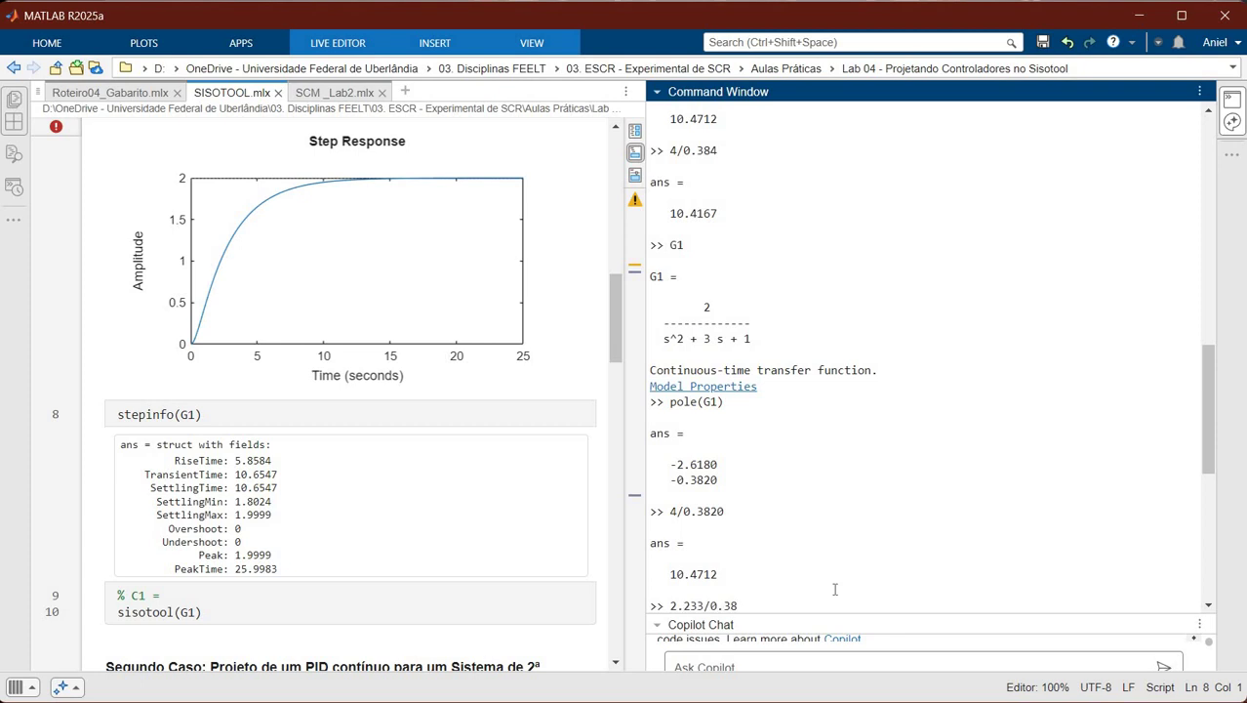
key(Return)
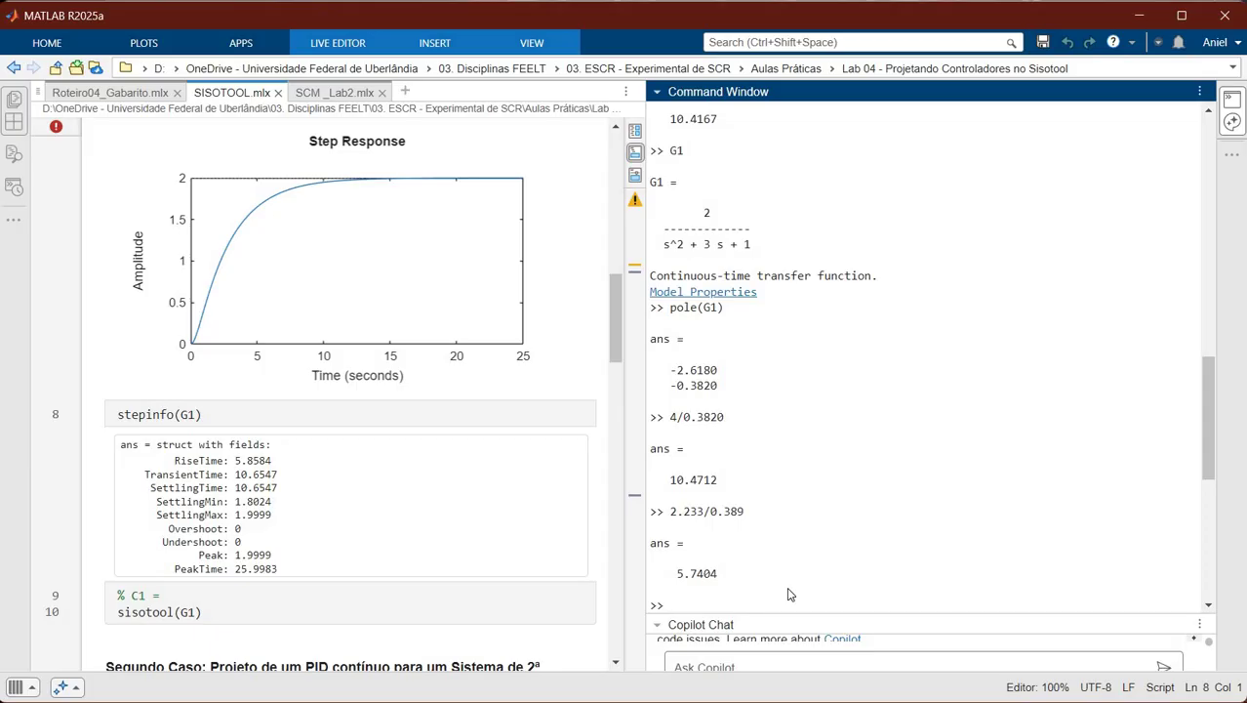
- Recall the earlier settling-time calculation and evaluate it as 4/0.389
key(Up)
key(Up)
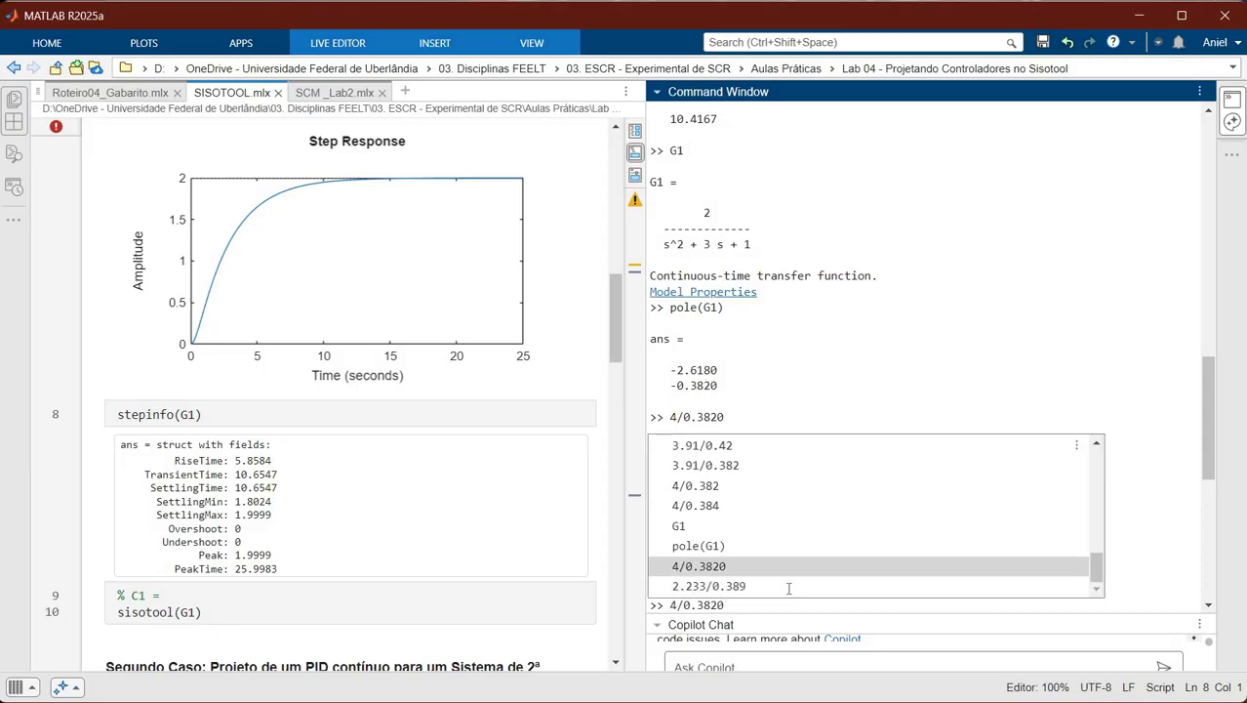
key(BackSpace)
key(BackSpace)
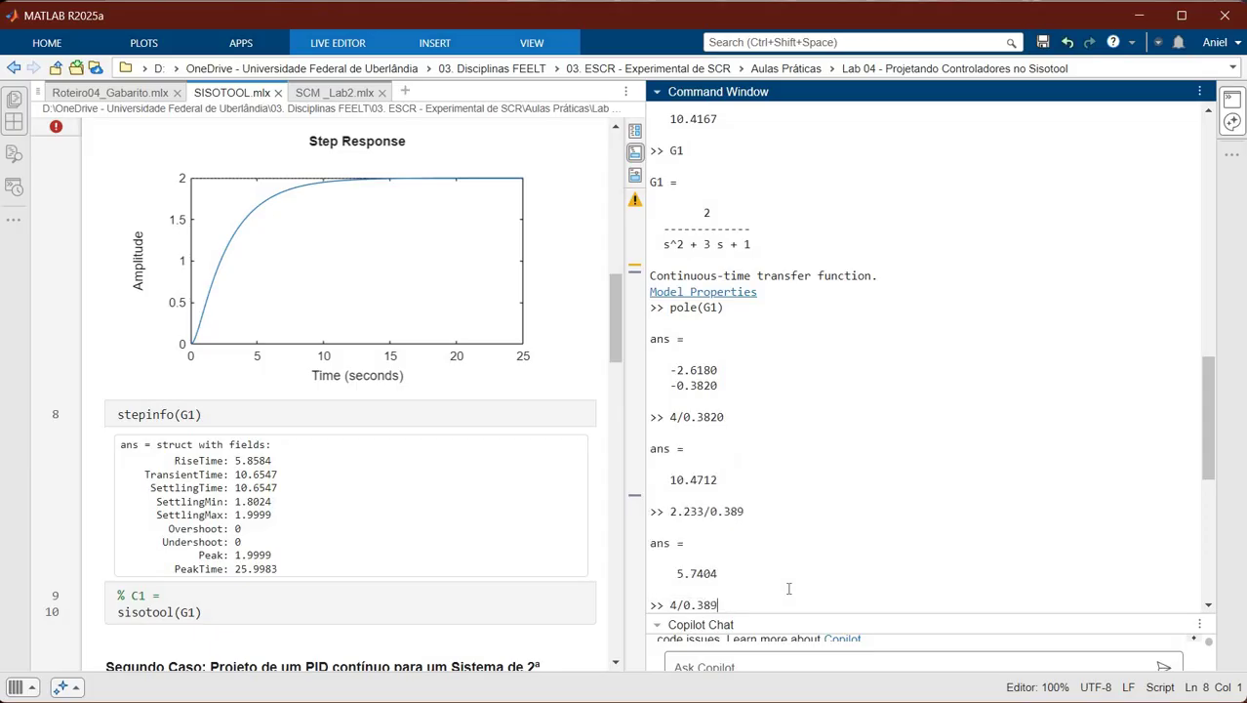
key(Return)
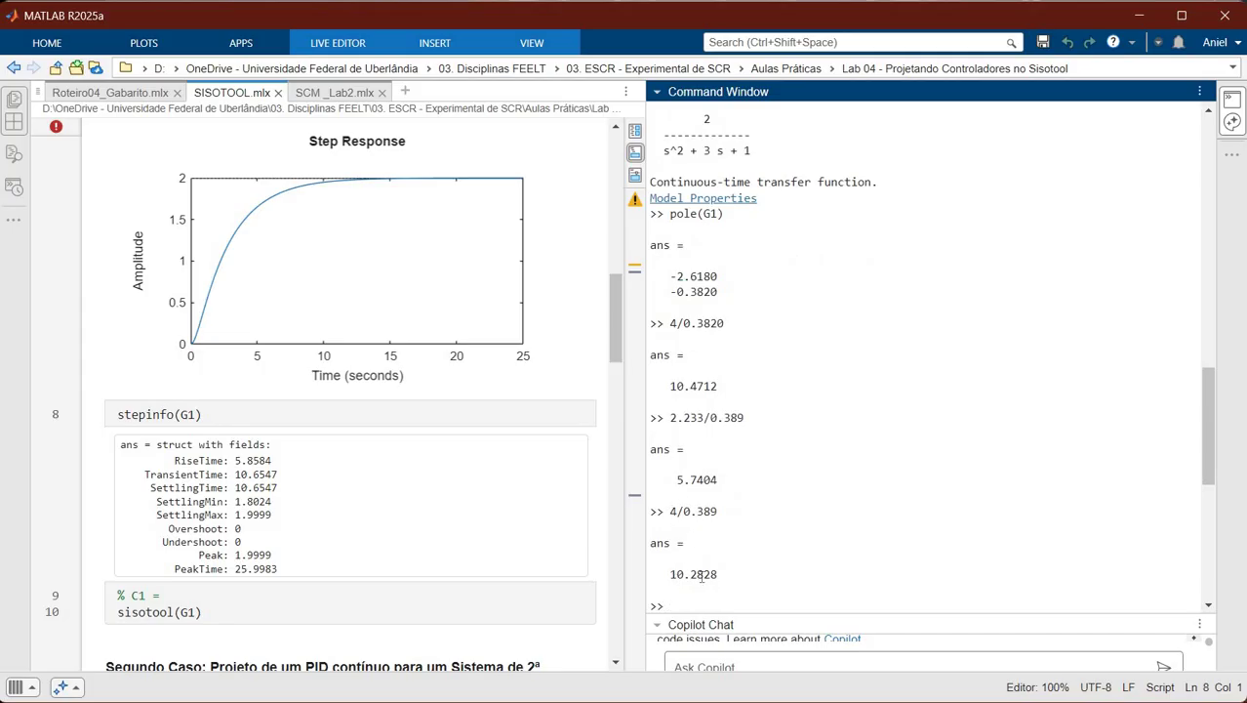
text(ta = 4 / sig)
key(BackSpace)
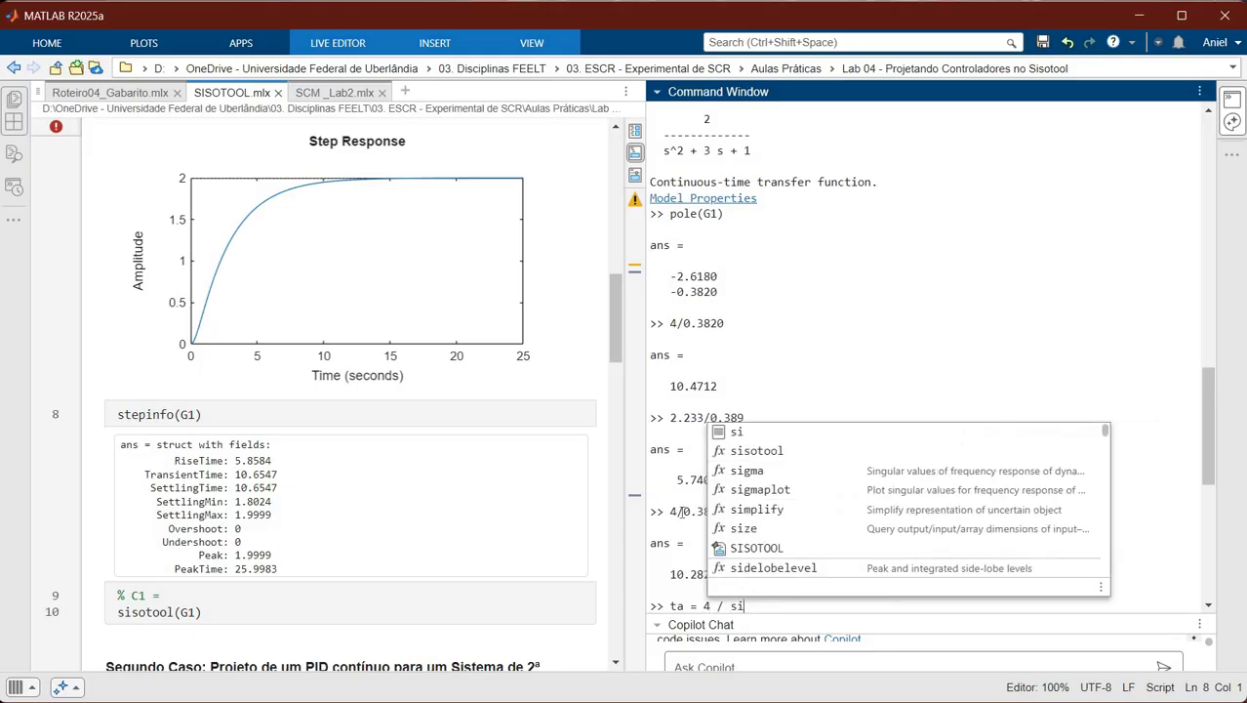
key(BackSpace)
key(BackSpace)
key(BackSpace)
key(BackSpace)
key(BackSpace)
key(BackSpace)
key(BackSpace)
key(BackSpace)
key(BackSpace)
key(BackSpace)
key(BackSpace)
- Check the divisor 0.389 against the settling-time estimate calculated from it
double_click(720, 510)
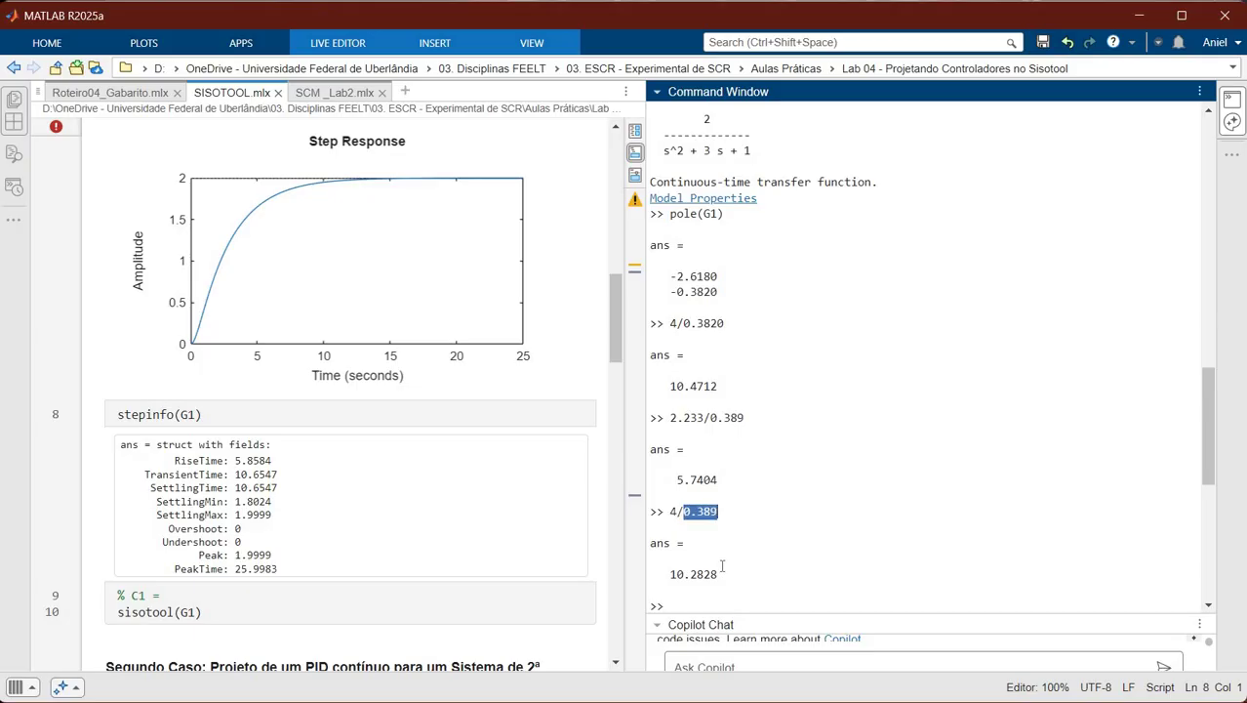
click(663, 573)
double_click(664, 573)
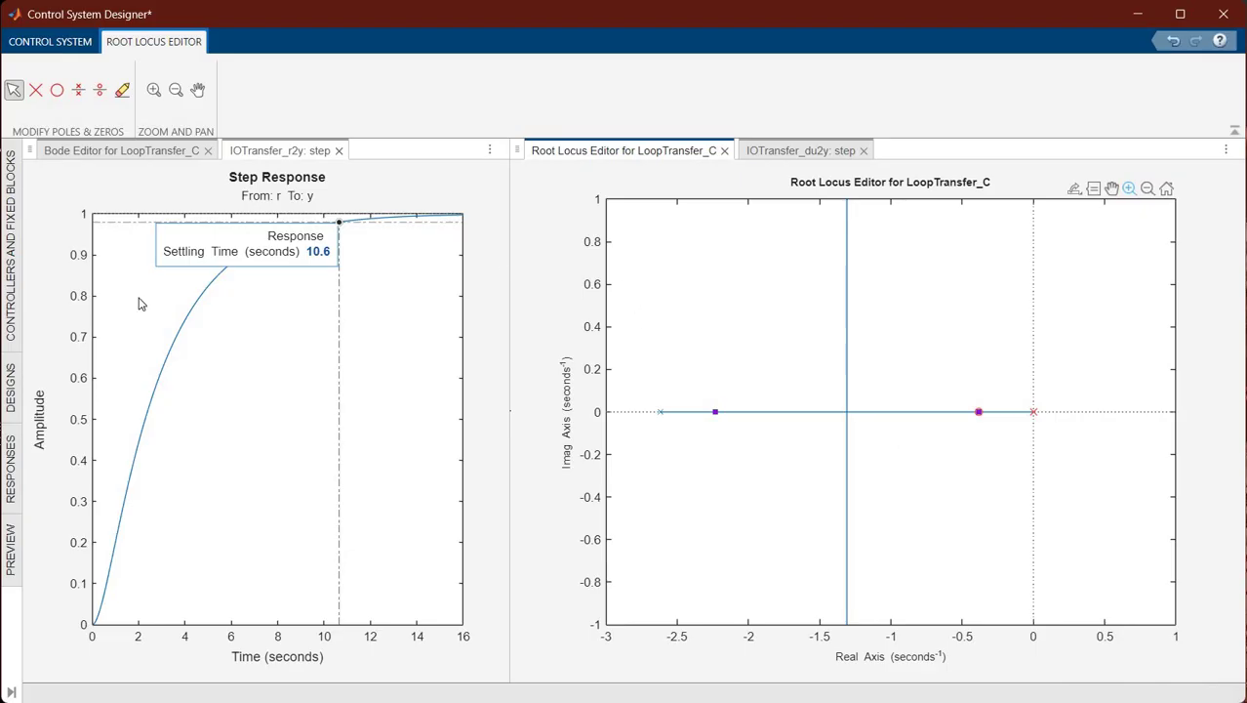
- Review compensator C in the Compensator Editor and bring up the Bode plot of the loop transfer function
drag(2, 410, 673, 153)
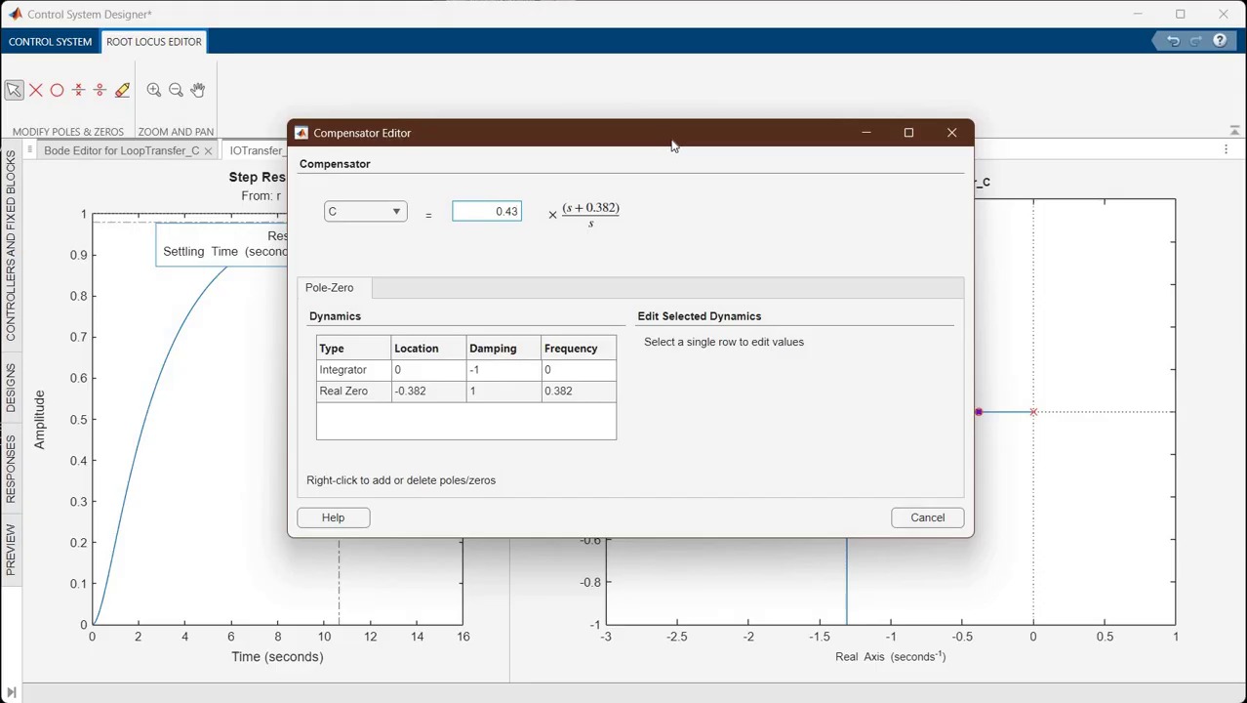
drag(658, 143, 675, 146)
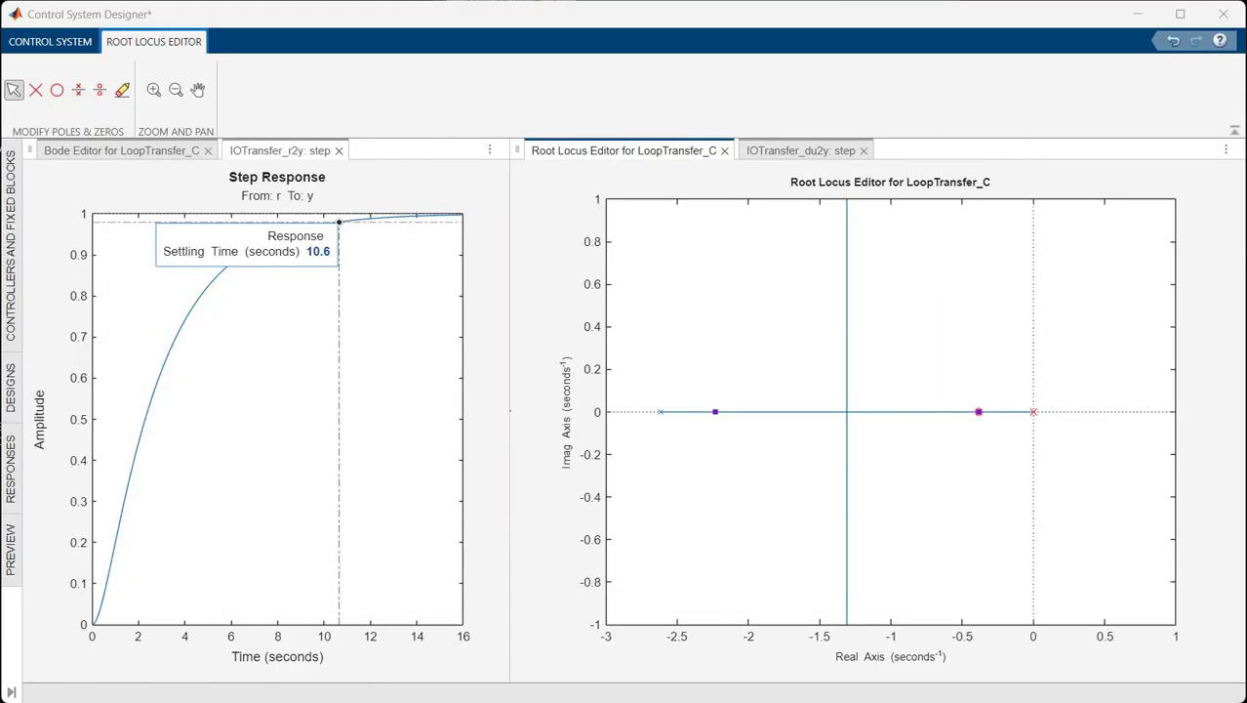
click(325, 285)
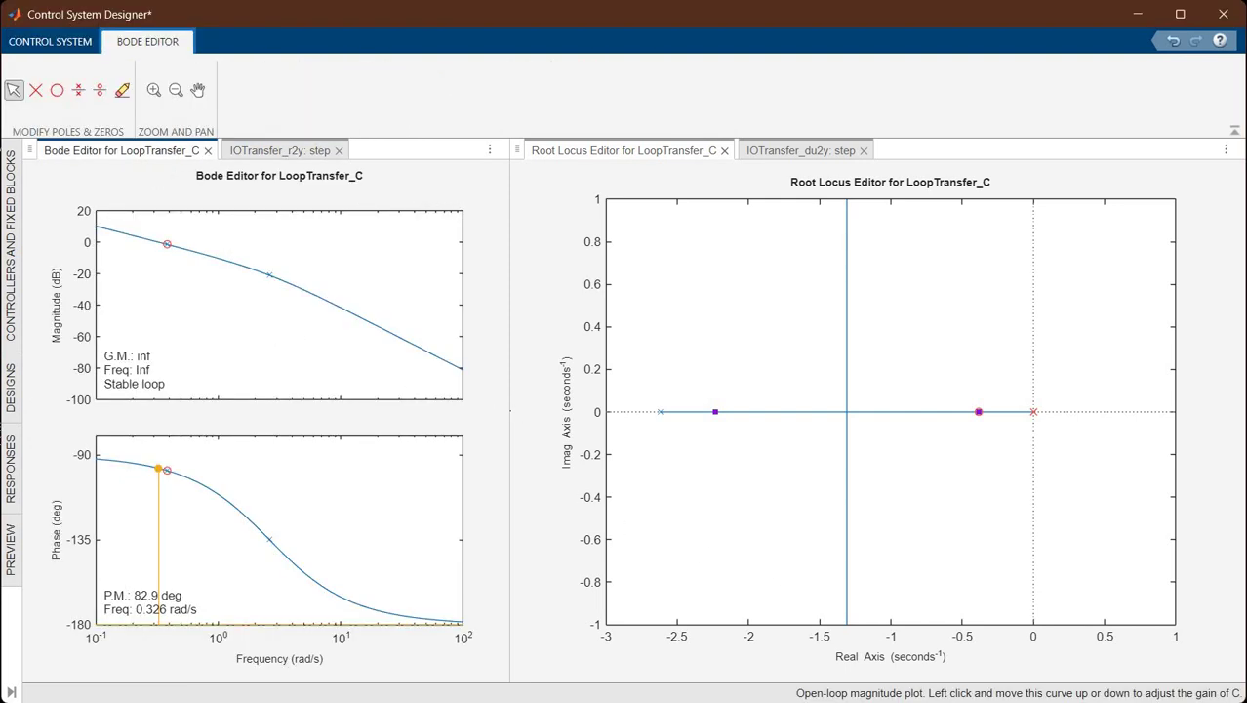
- Switch to the SISOTOOL live script and review the first case's overshoot, gain margin and phase margin specifications
click(709, 649)
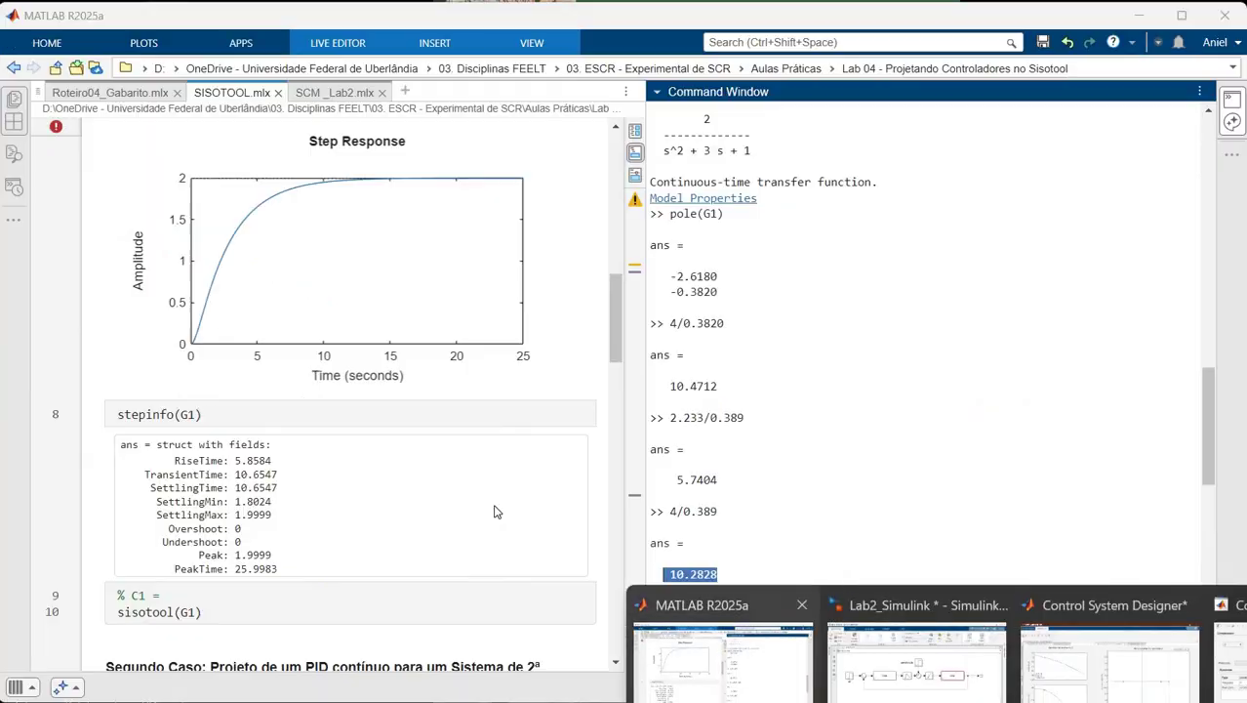
scroll(448, 487, up, 15)
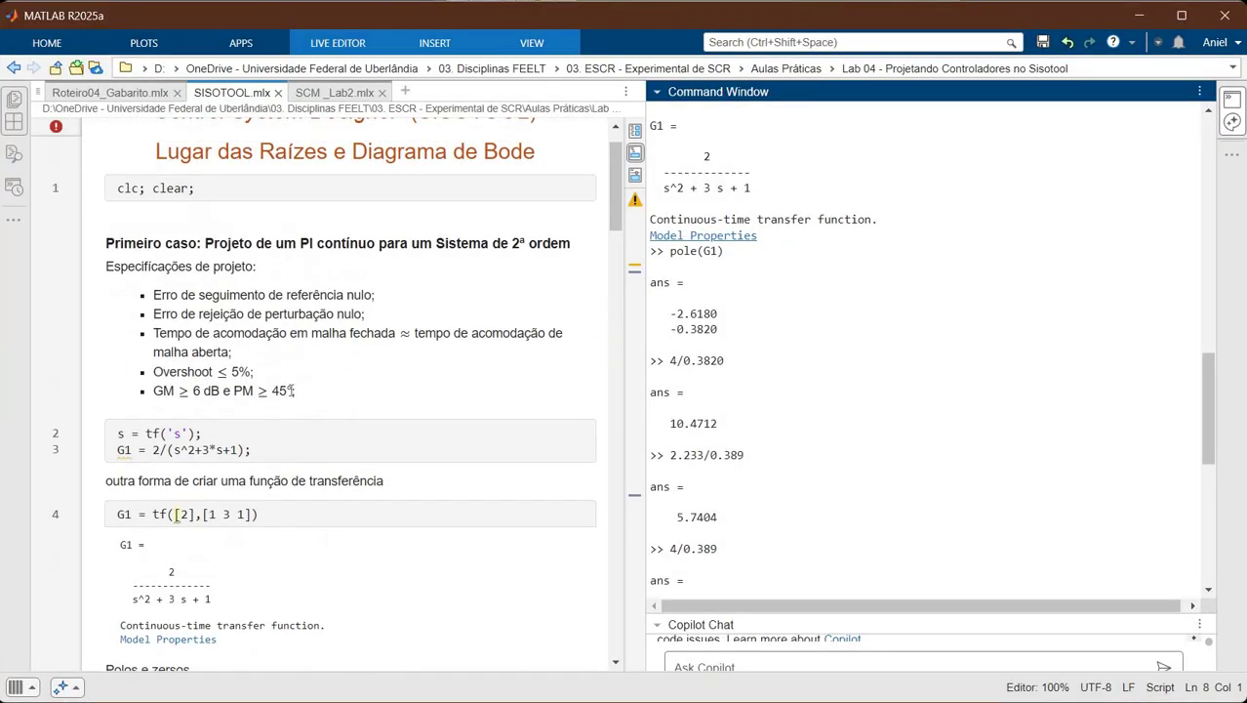
drag(138, 373, 296, 391)
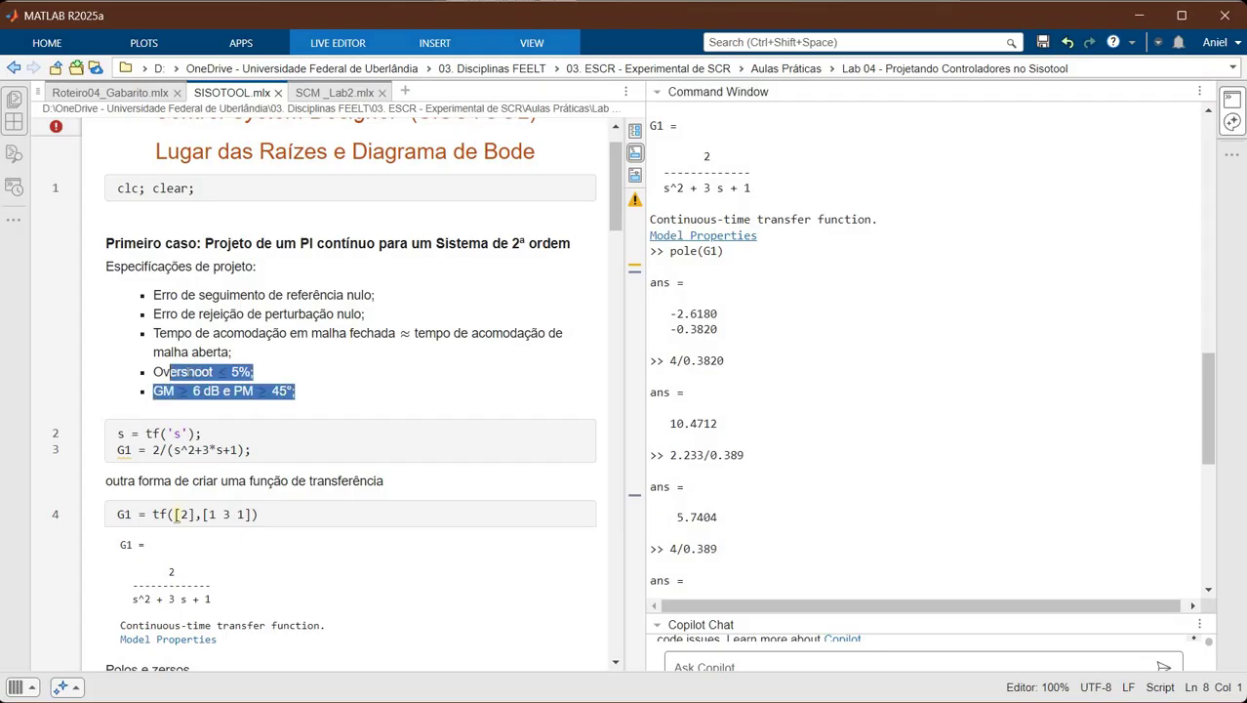
click(176, 371)
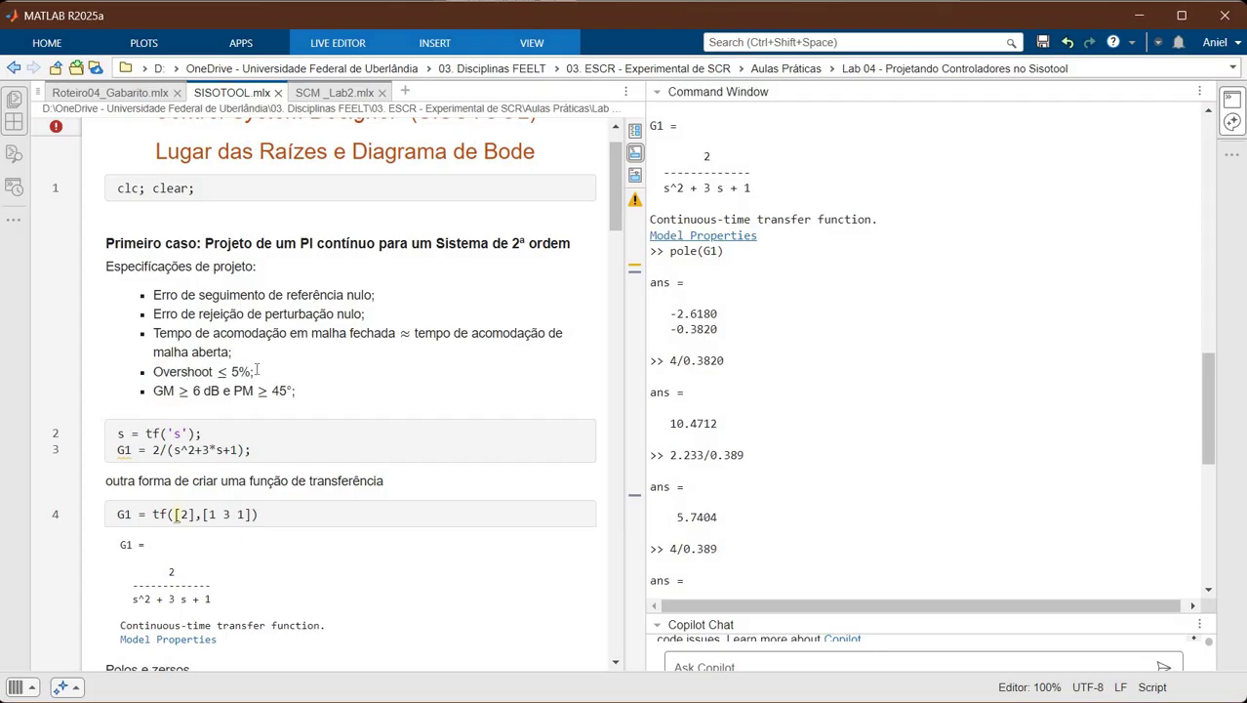
drag(154, 372, 284, 373)
click(322, 395)
drag(156, 395, 153, 394)
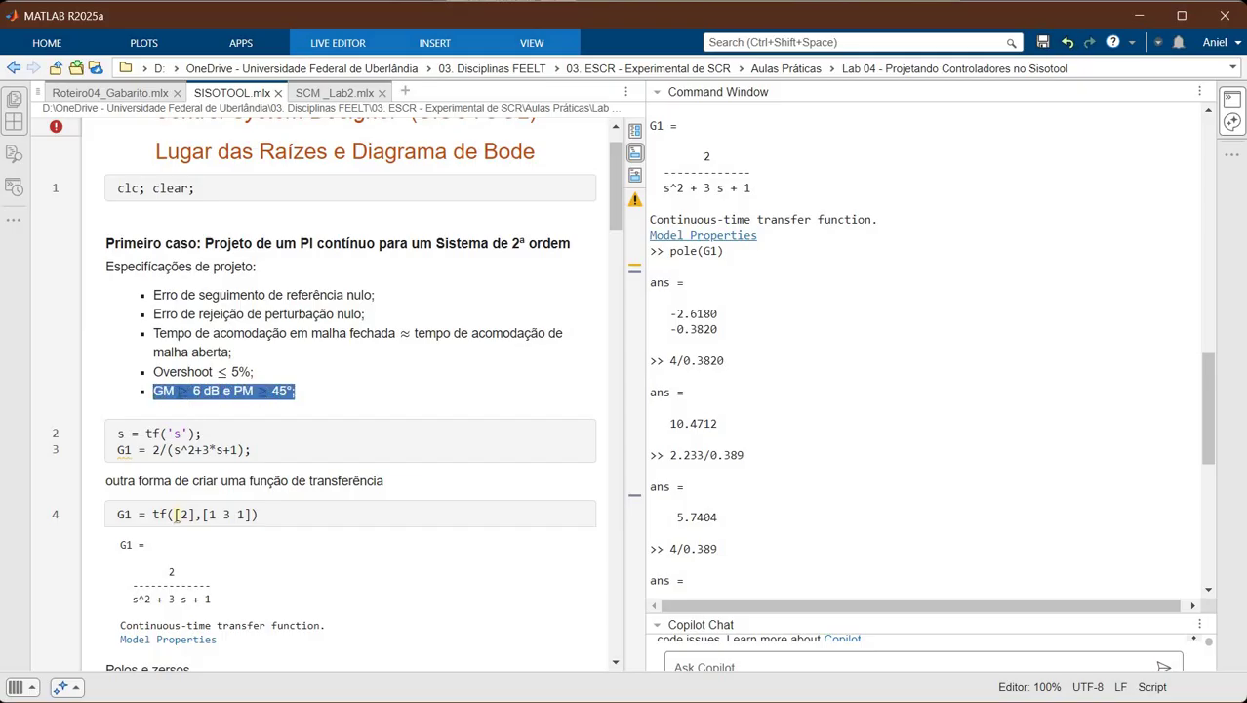
click(190, 391)
drag(177, 391, 295, 391)
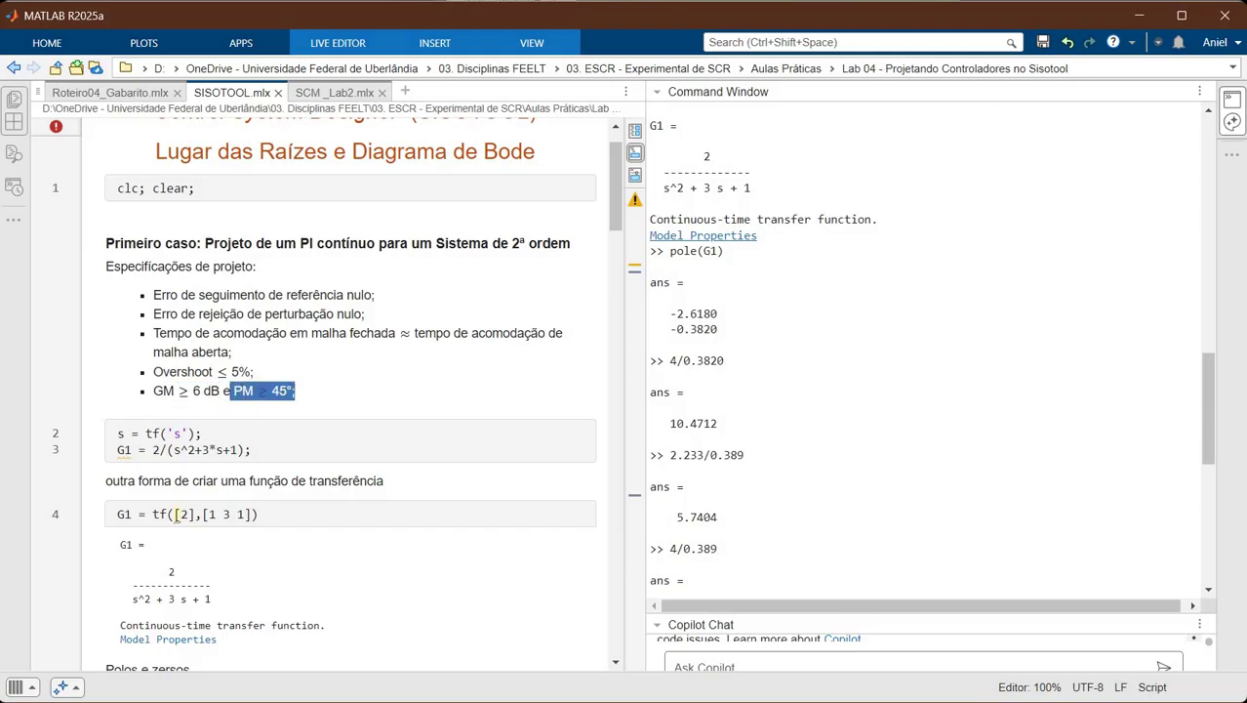
- Compare the Bode plot's stability margins with the GM ≥ 6 dB and PM ≥ 45° specification in the live script
key(alt+Tab)
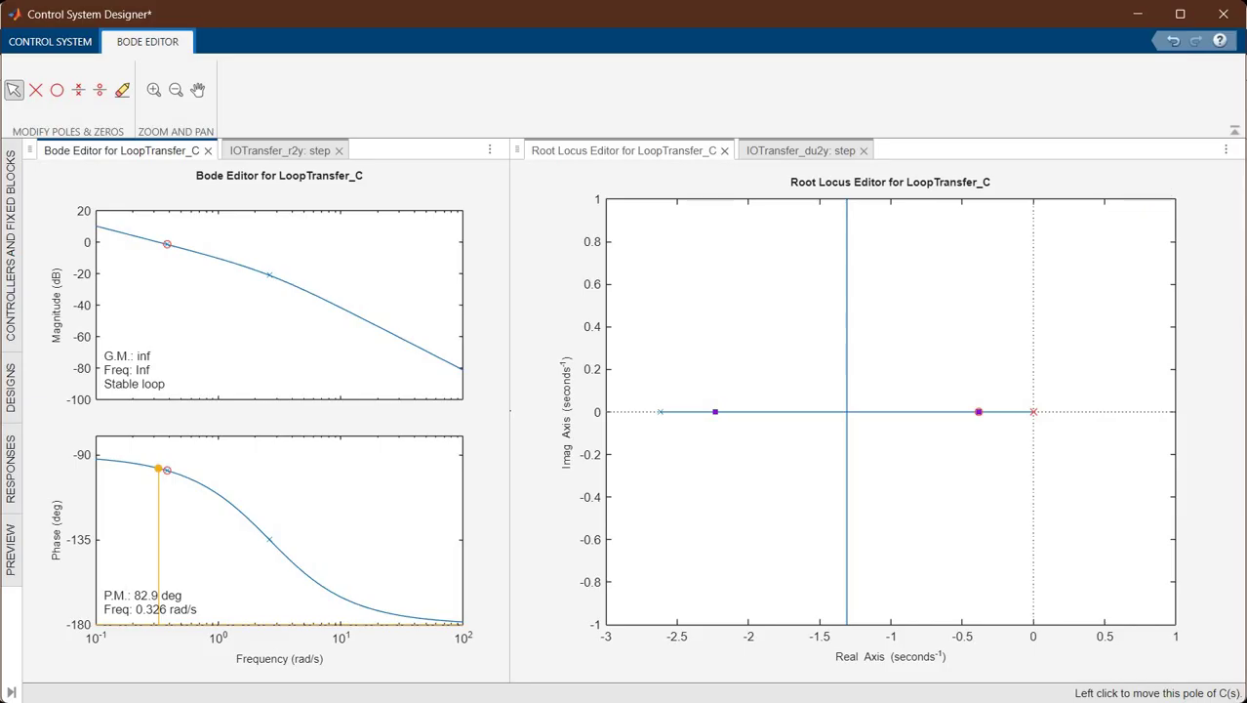
click(725, 649)
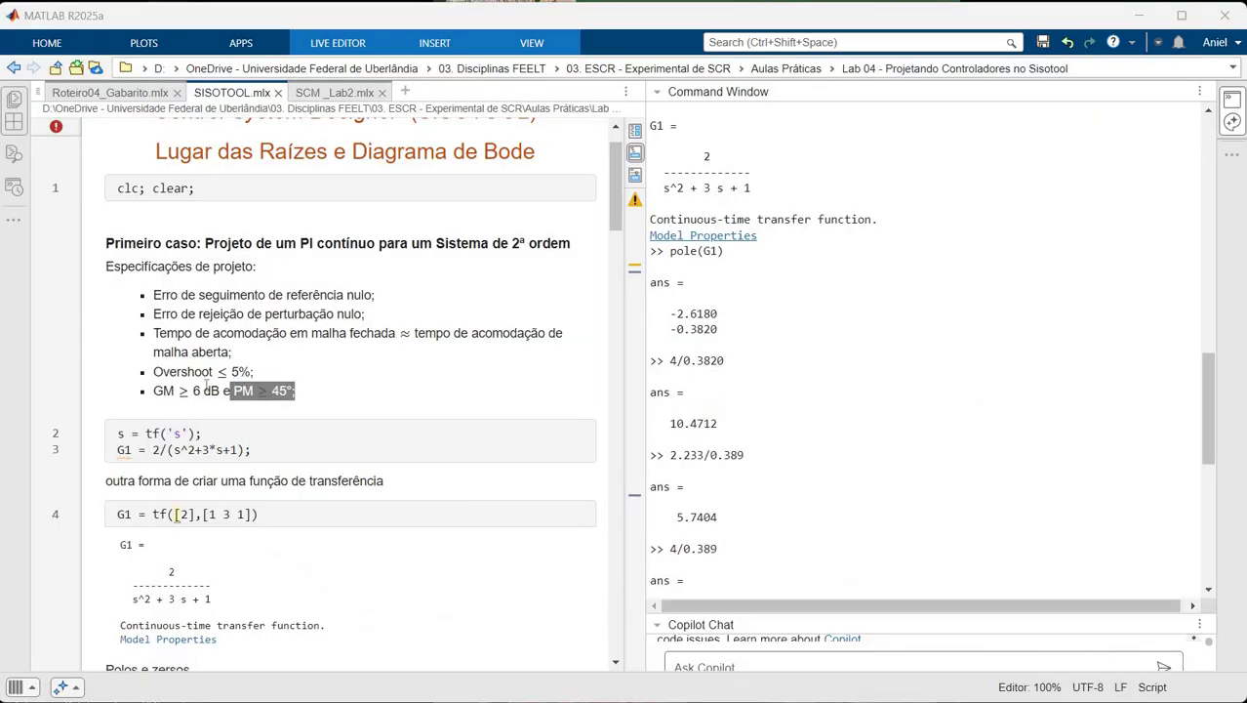
drag(191, 390, 220, 390)
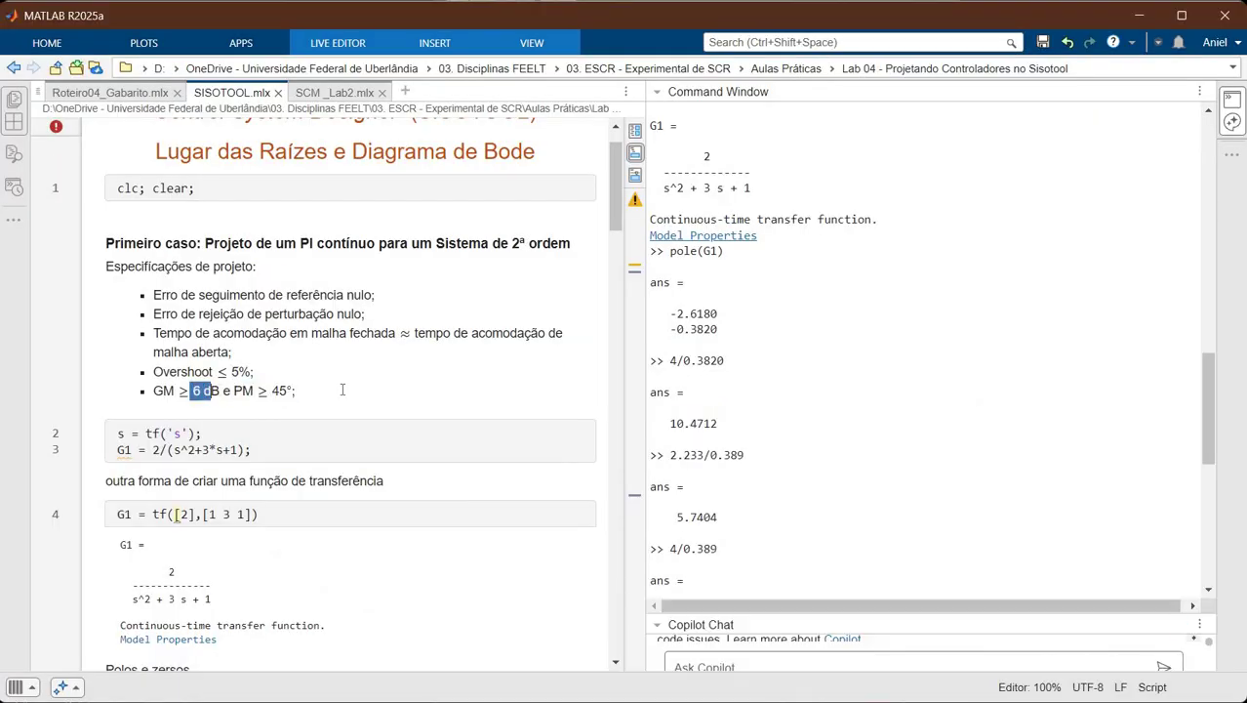
click(342, 389)
drag(154, 391, 296, 391)
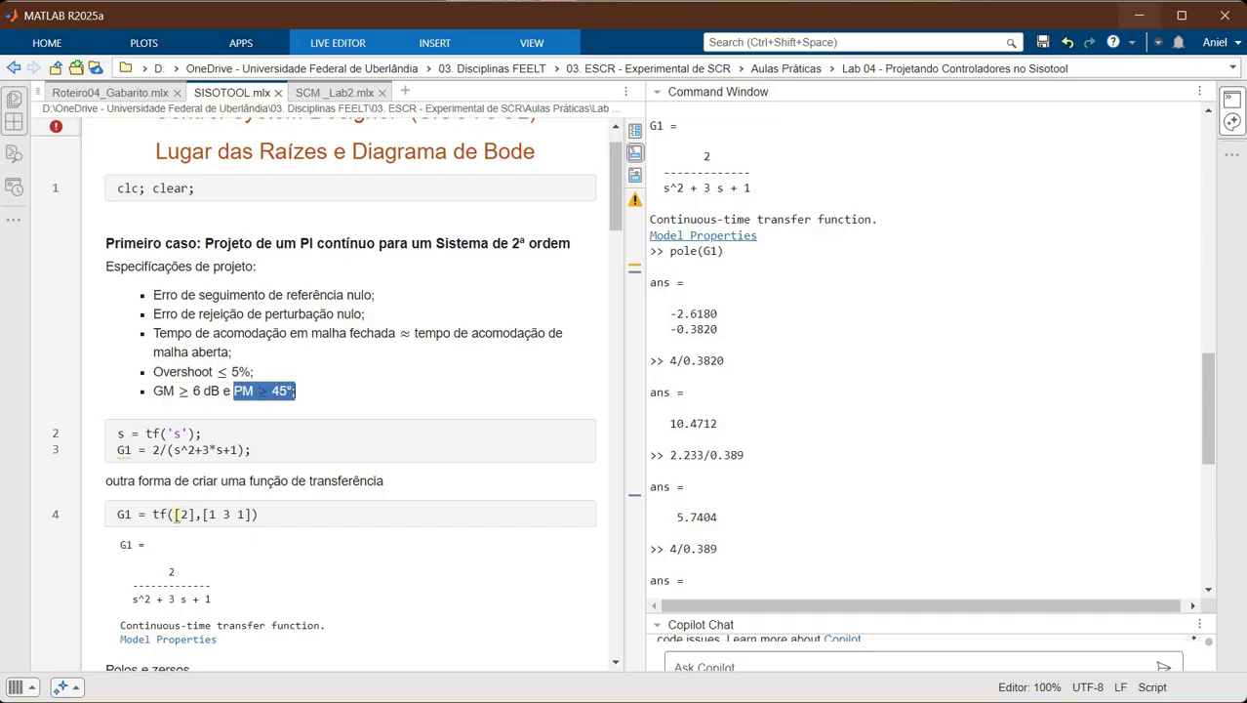
- Display G1 in the MATLAB Command Window and examine its transfer function
mouse_move(1109, 649)
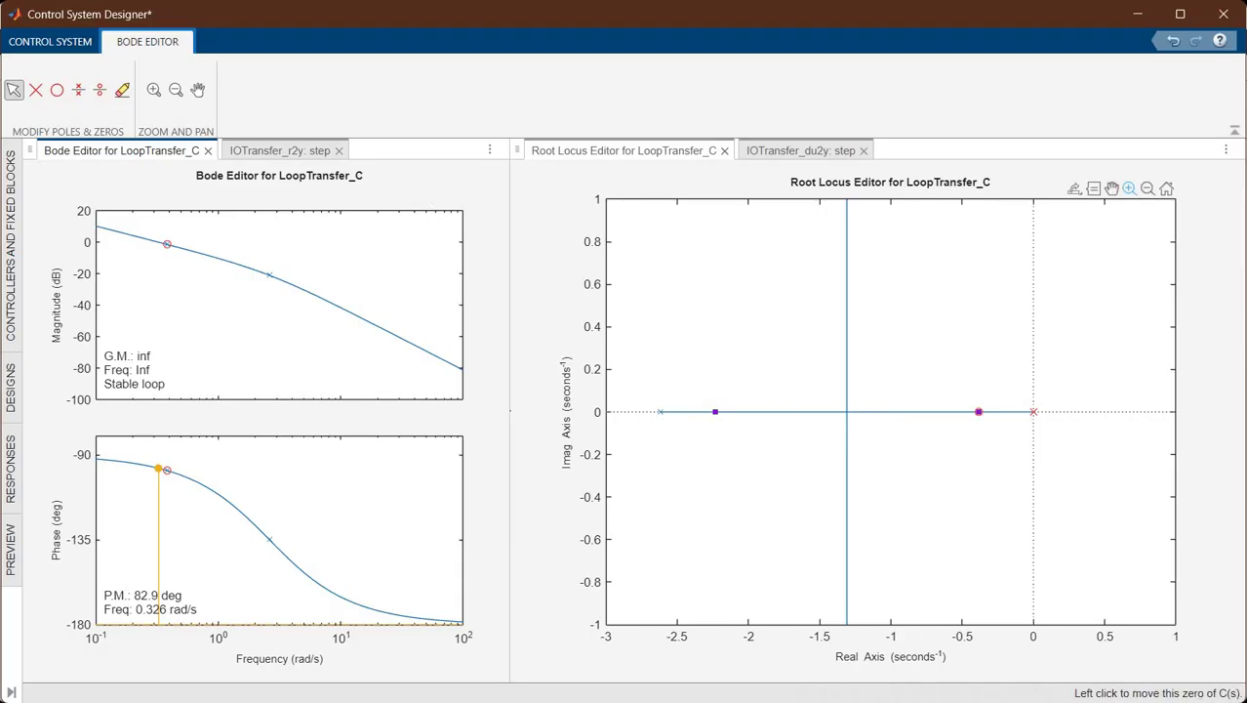
mouse_move(937, 700)
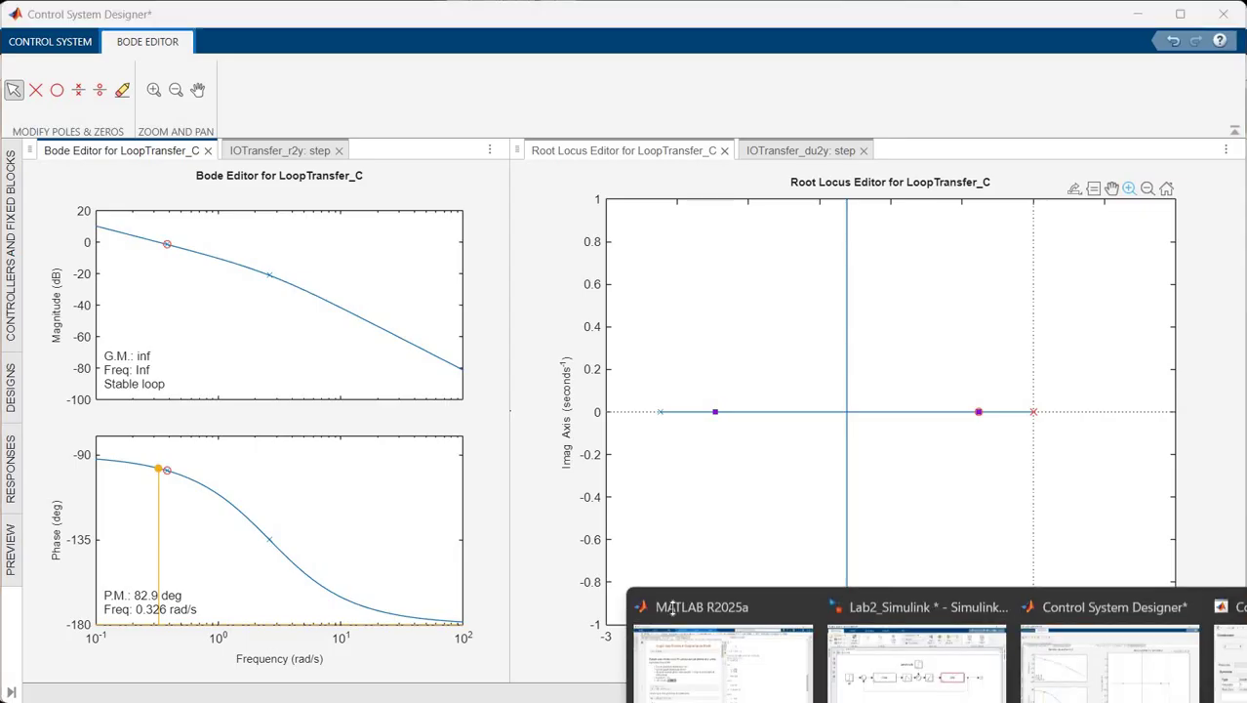
click(722, 654)
click(772, 569)
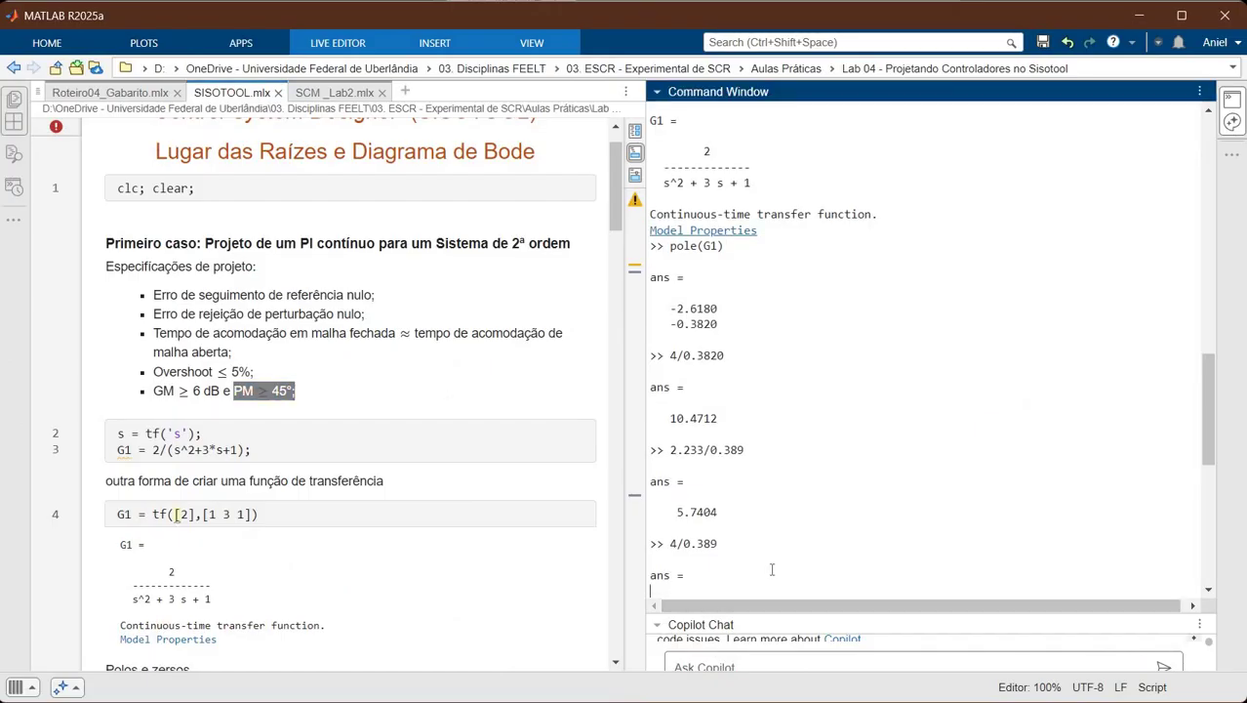
text(G1)
key(Return)
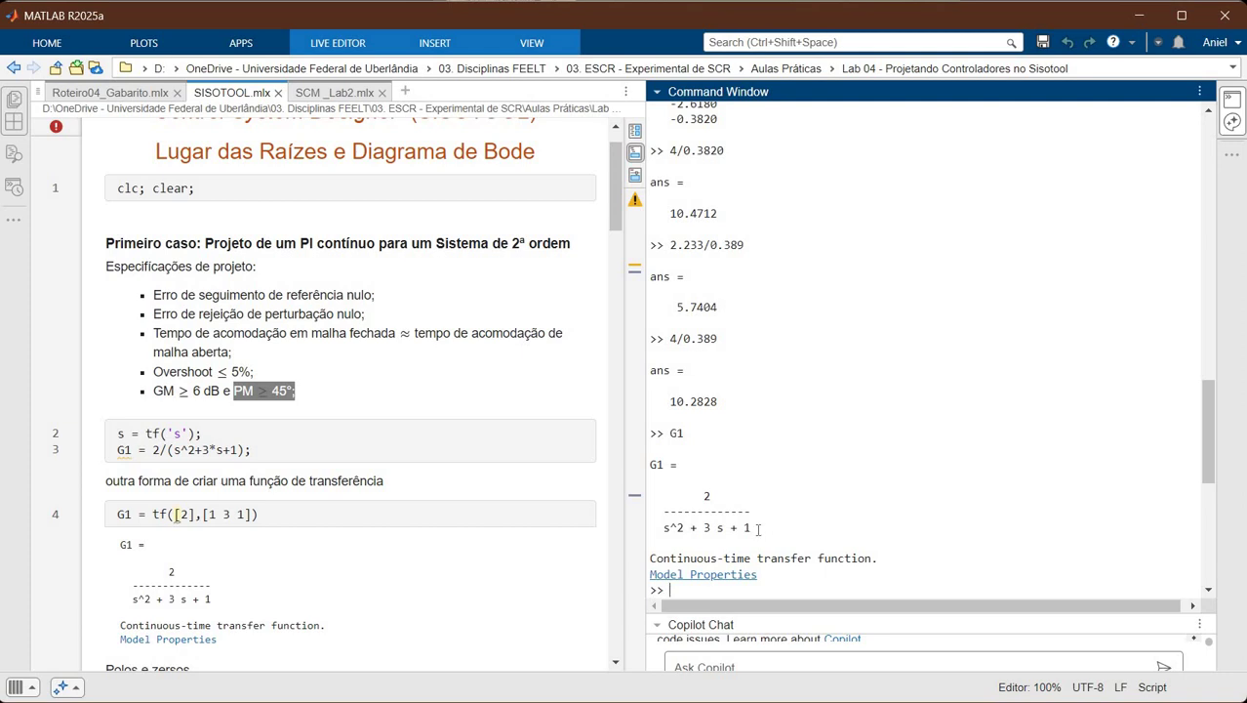
drag(750, 527, 650, 463)
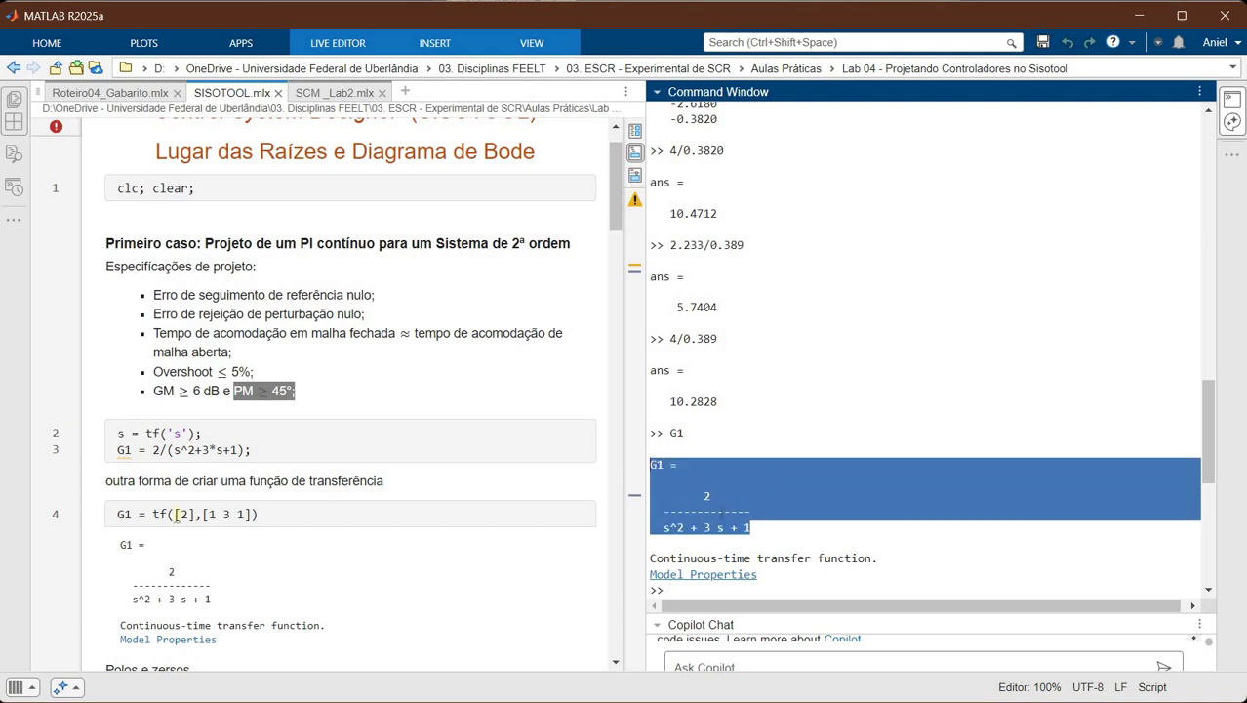
click(760, 527)
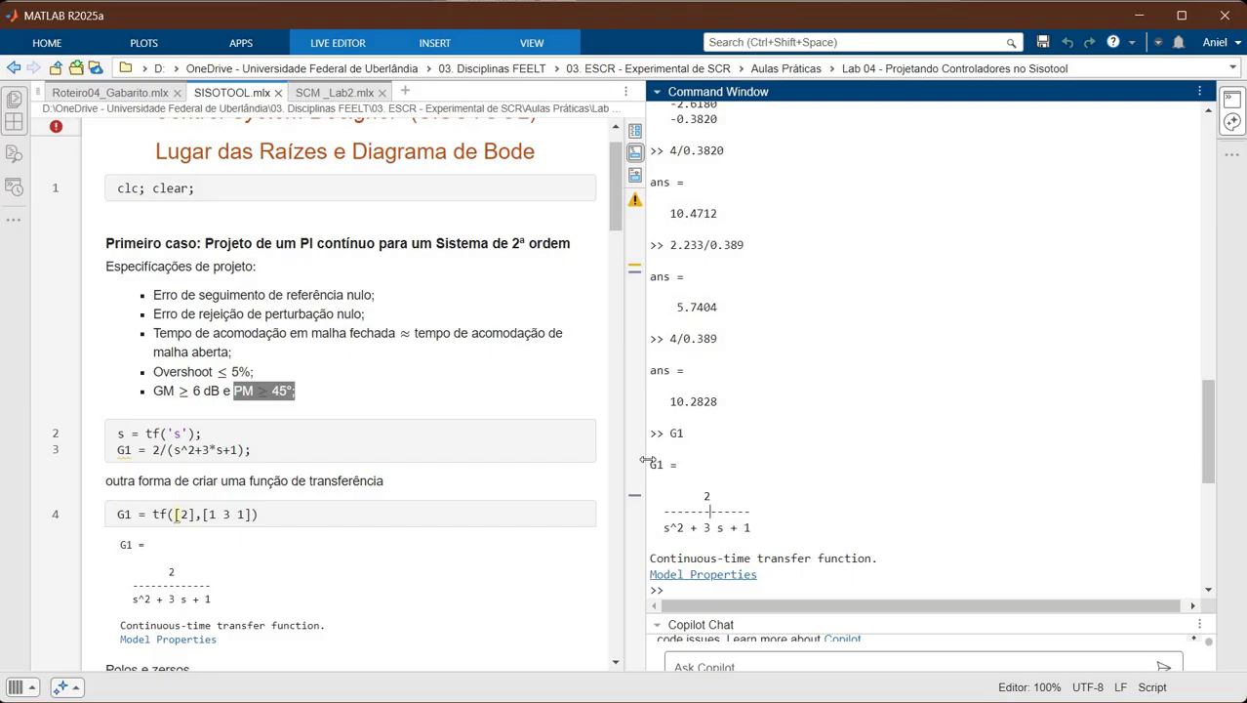
drag(646, 463, 732, 499)
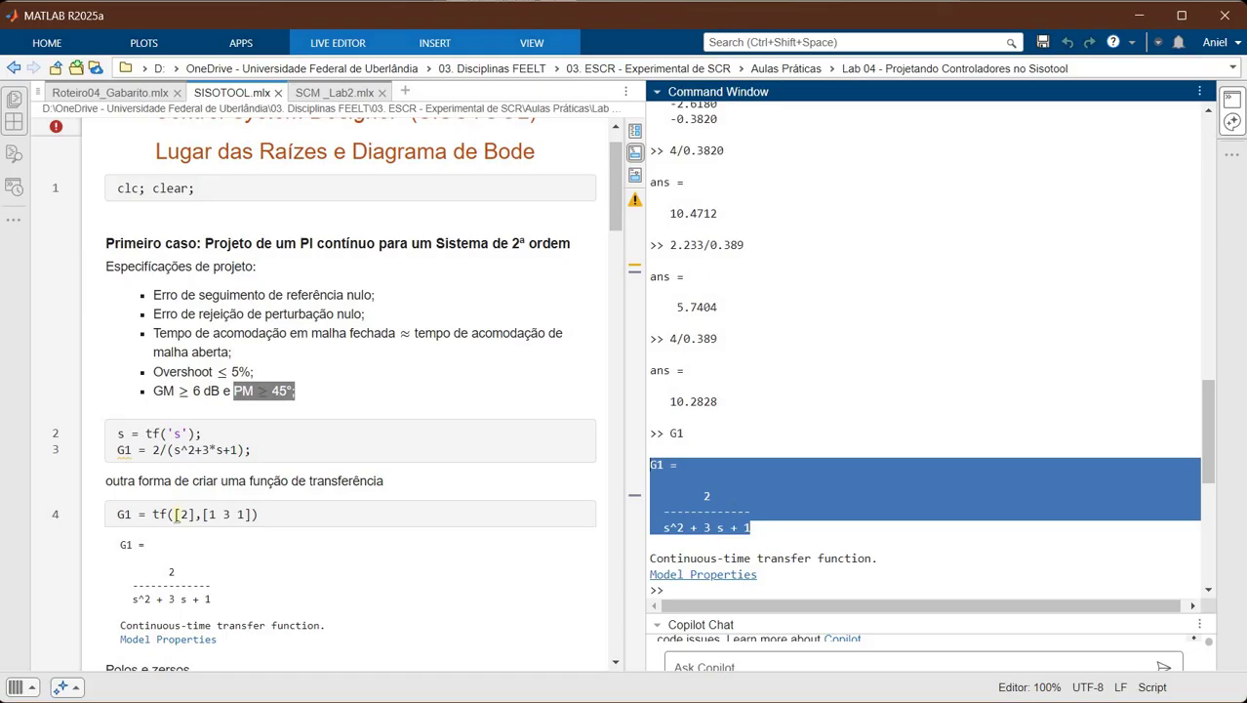
- Recheck the loop's Bode plot in Control System Designer, and reread the gain and phase margin specification in the live script
mouse_move(782, 679)
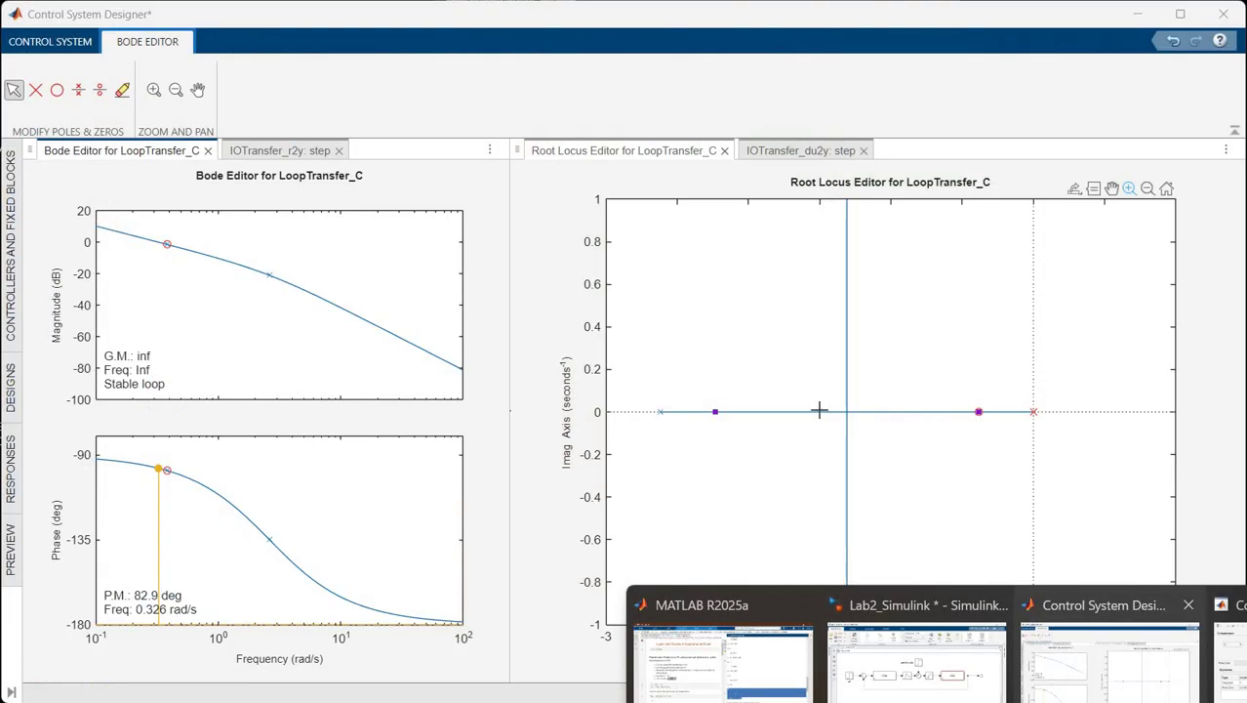
click(1111, 659)
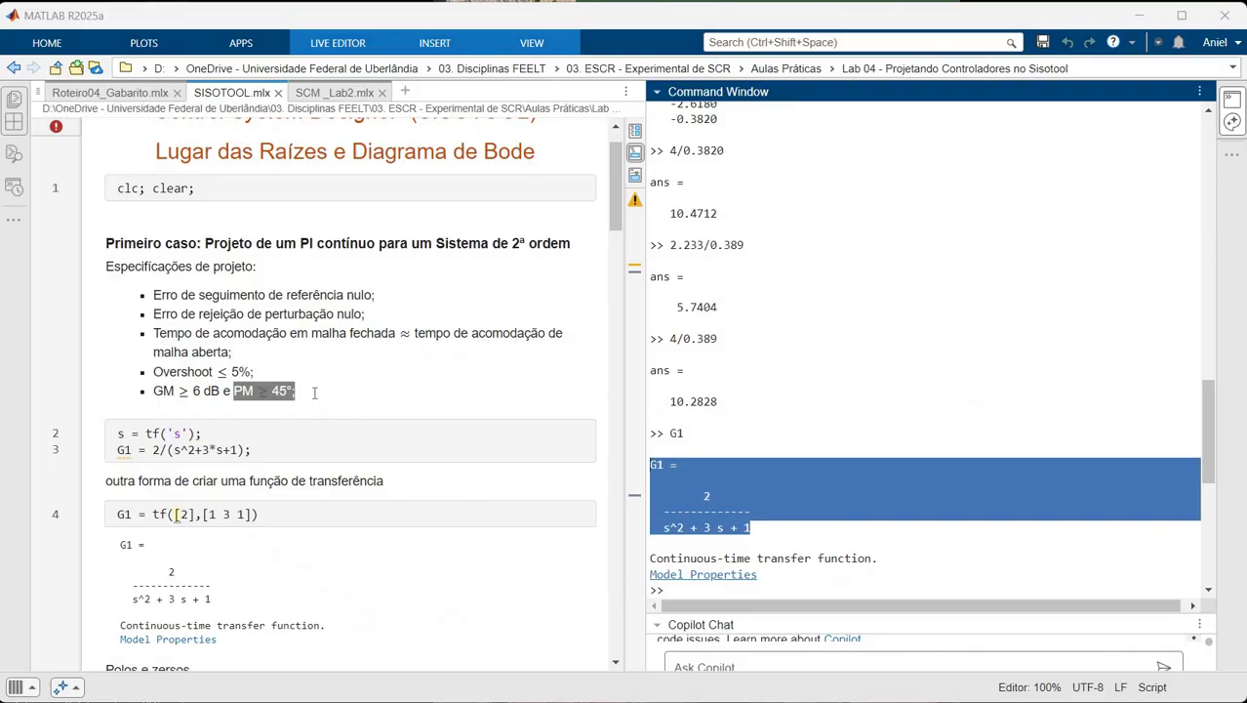
click(717, 635)
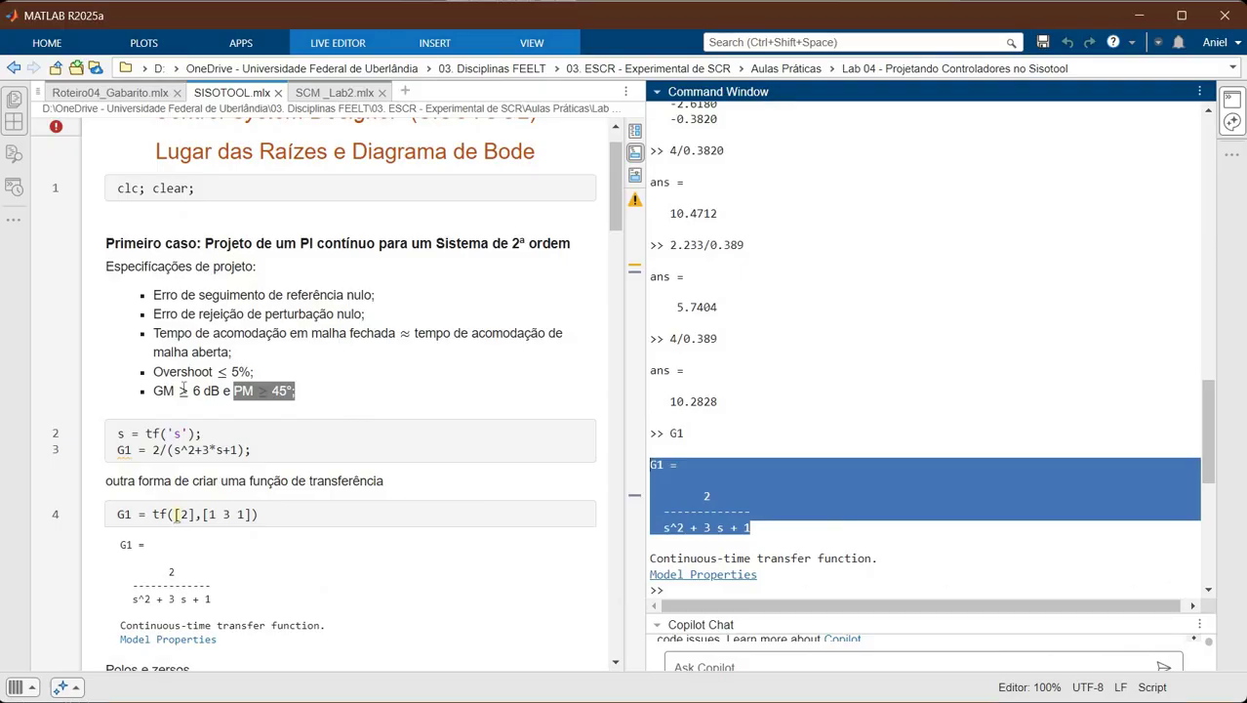
drag(141, 387, 332, 395)
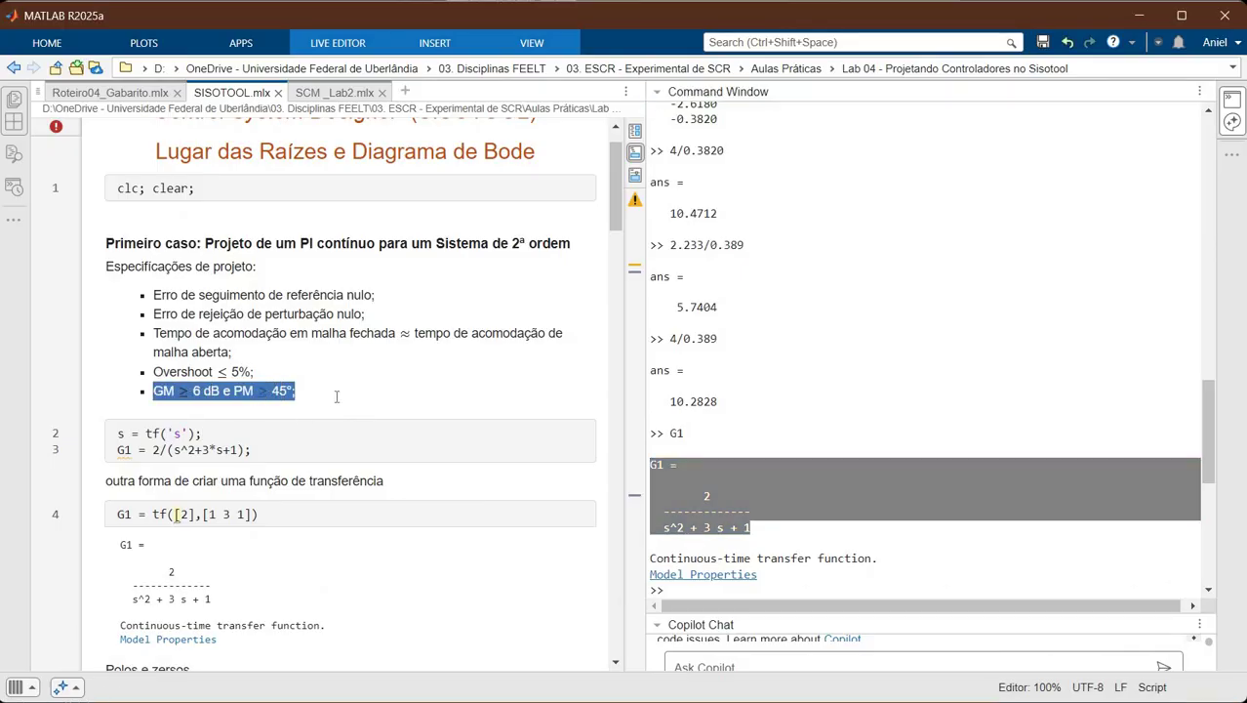
key(alt+Tab)
click(157, 396)
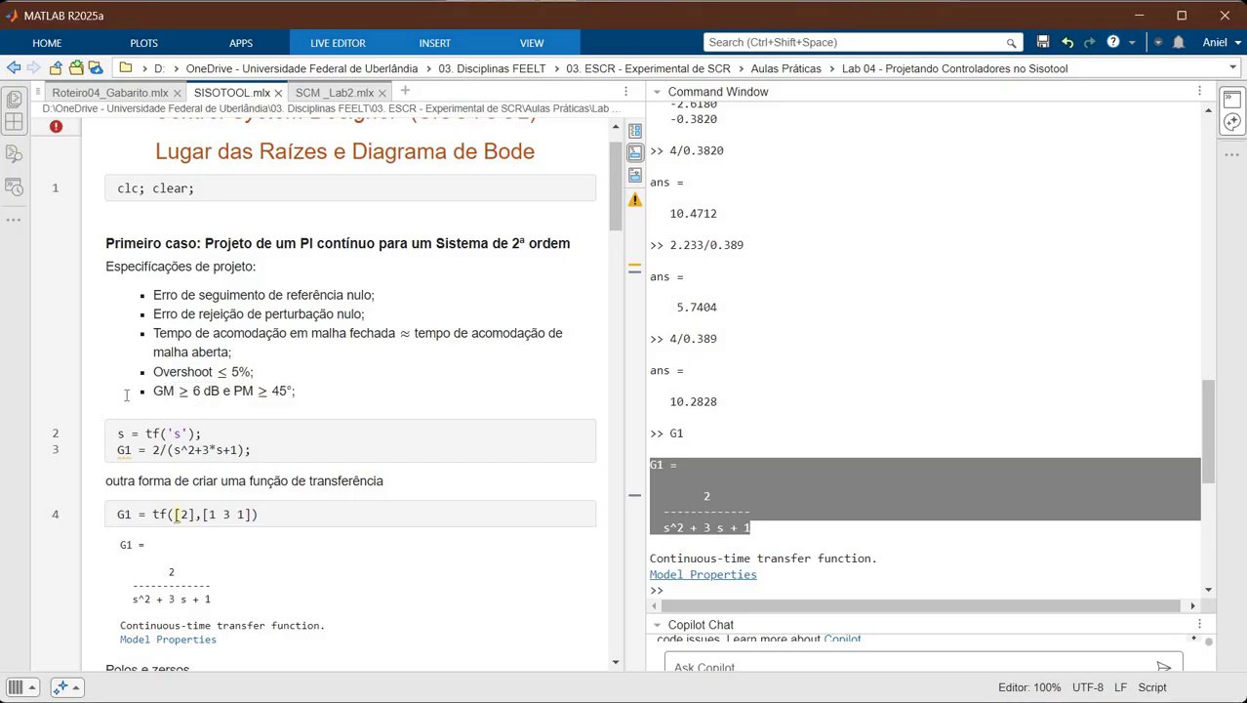
mouse_move(297, 391)
mouse_down()
mouse_move(153, 392)
mouse_move(297, 391)
mouse_up()
click(292, 399)
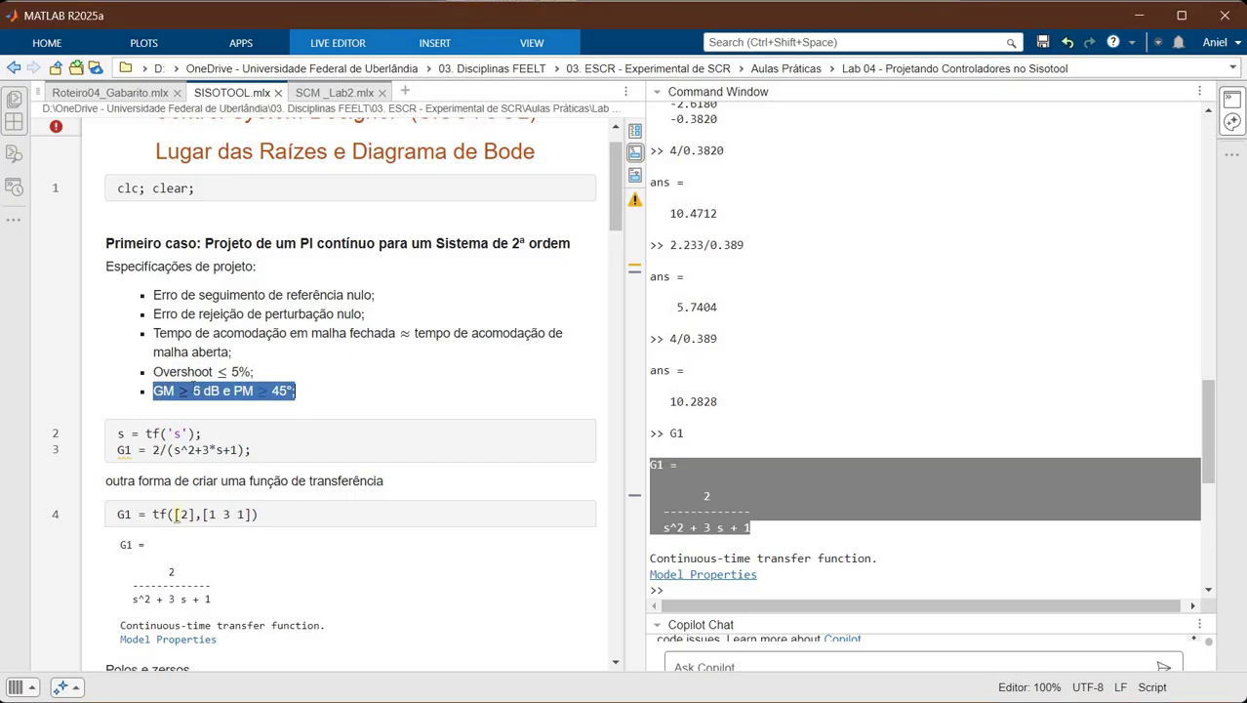
click(280, 396)
drag(193, 391, 292, 391)
click(373, 395)
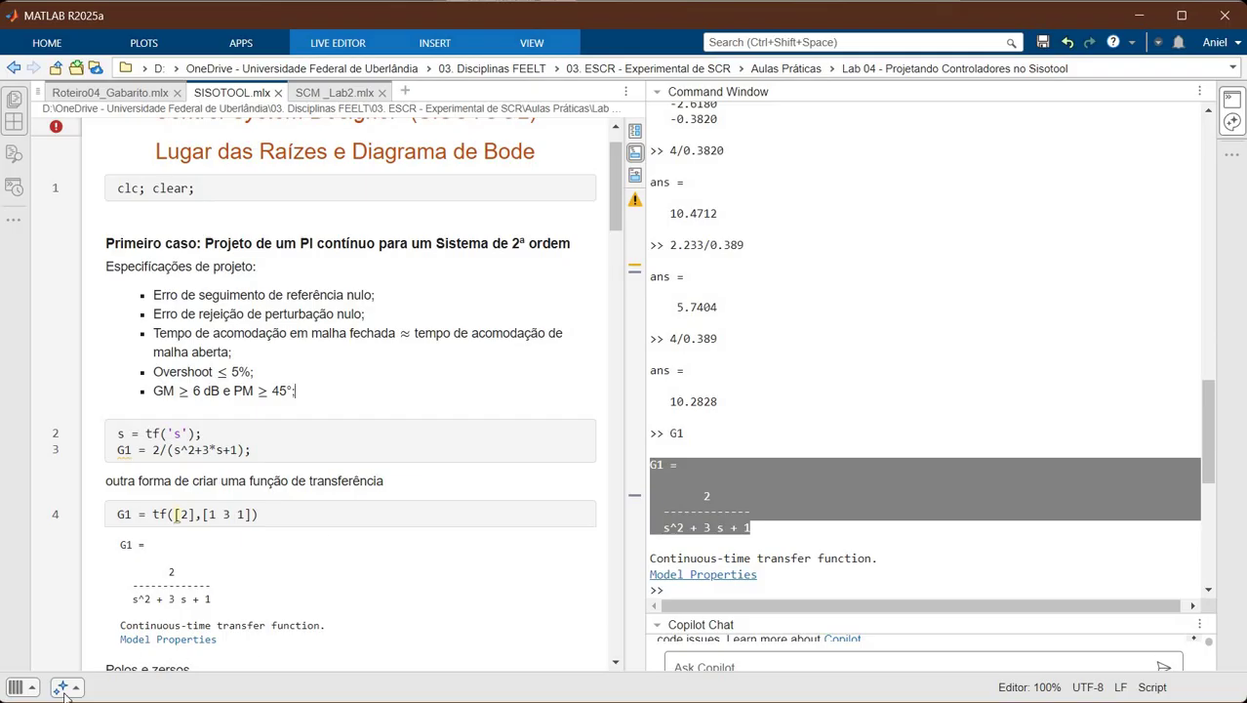
- Examine the root locus and the step responses from r to y and from du to y in Control System Designer
key(alt+Tab)
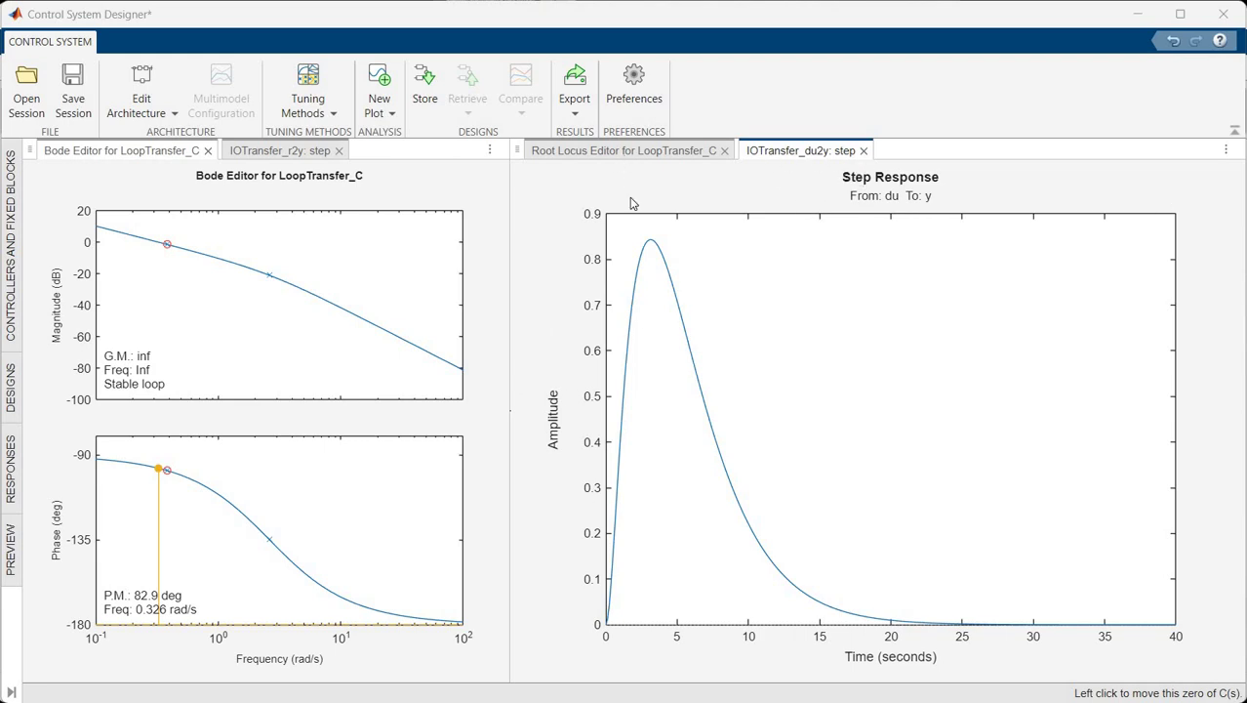
click(625, 150)
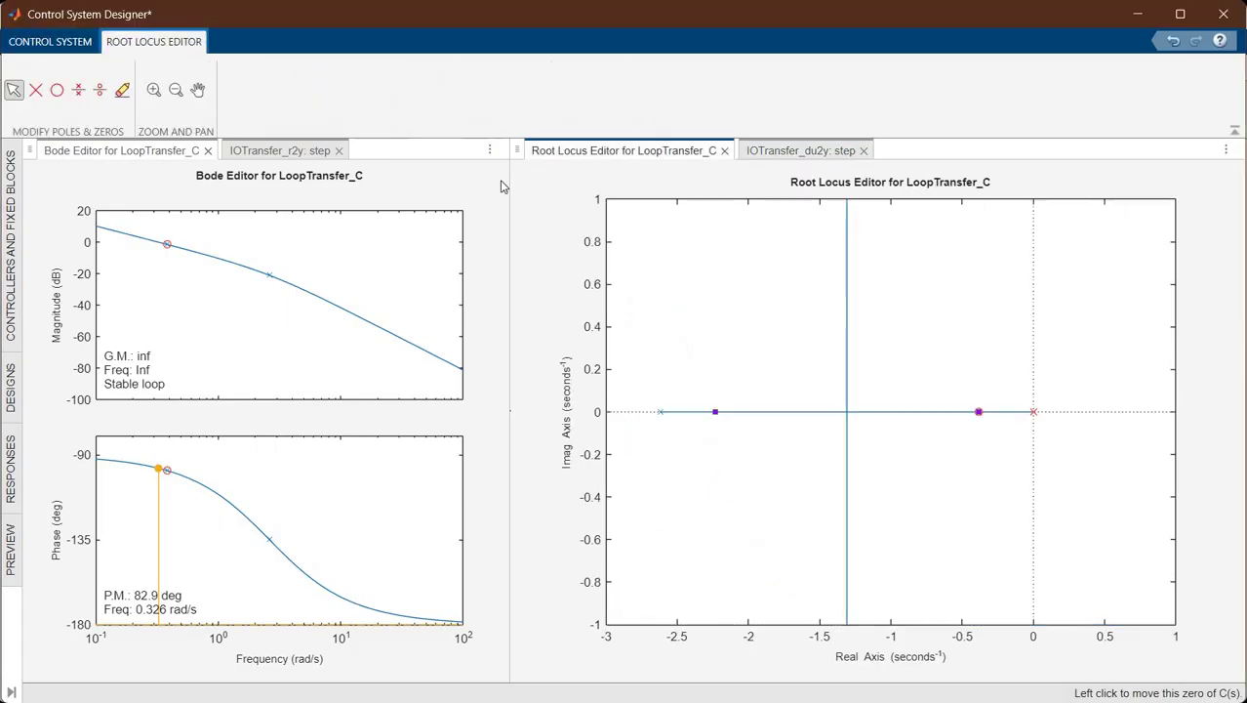
click(288, 152)
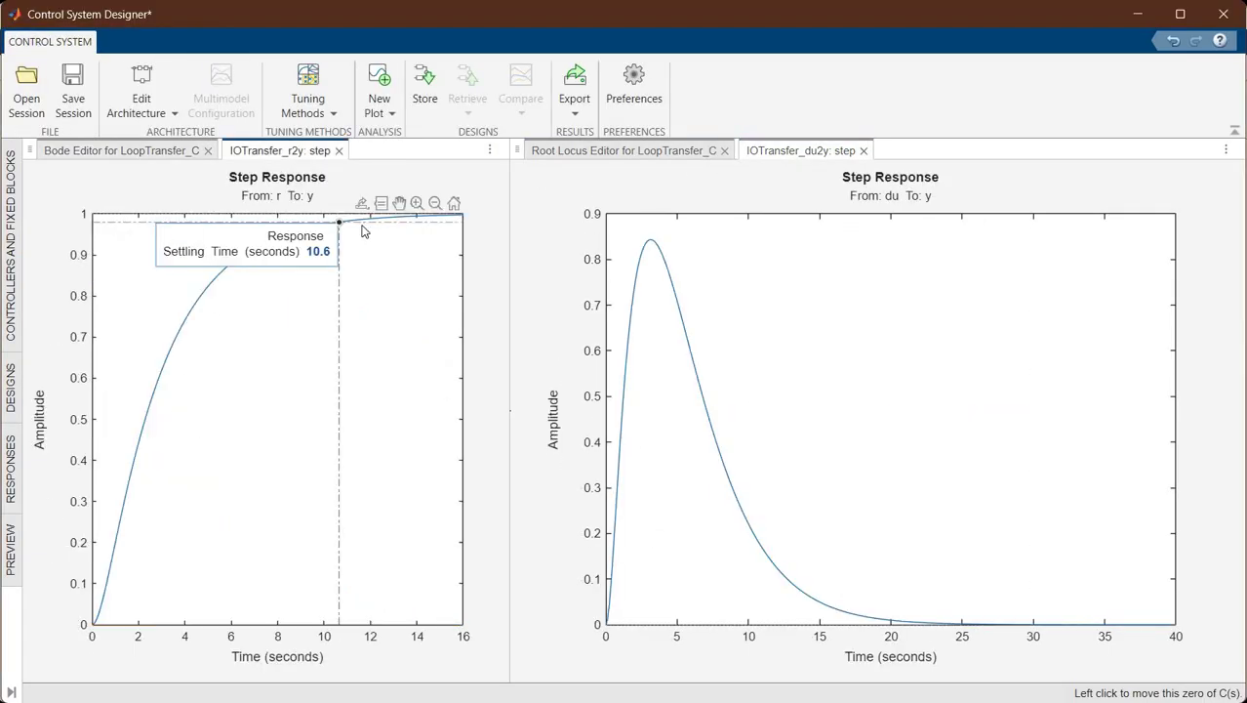
click(791, 155)
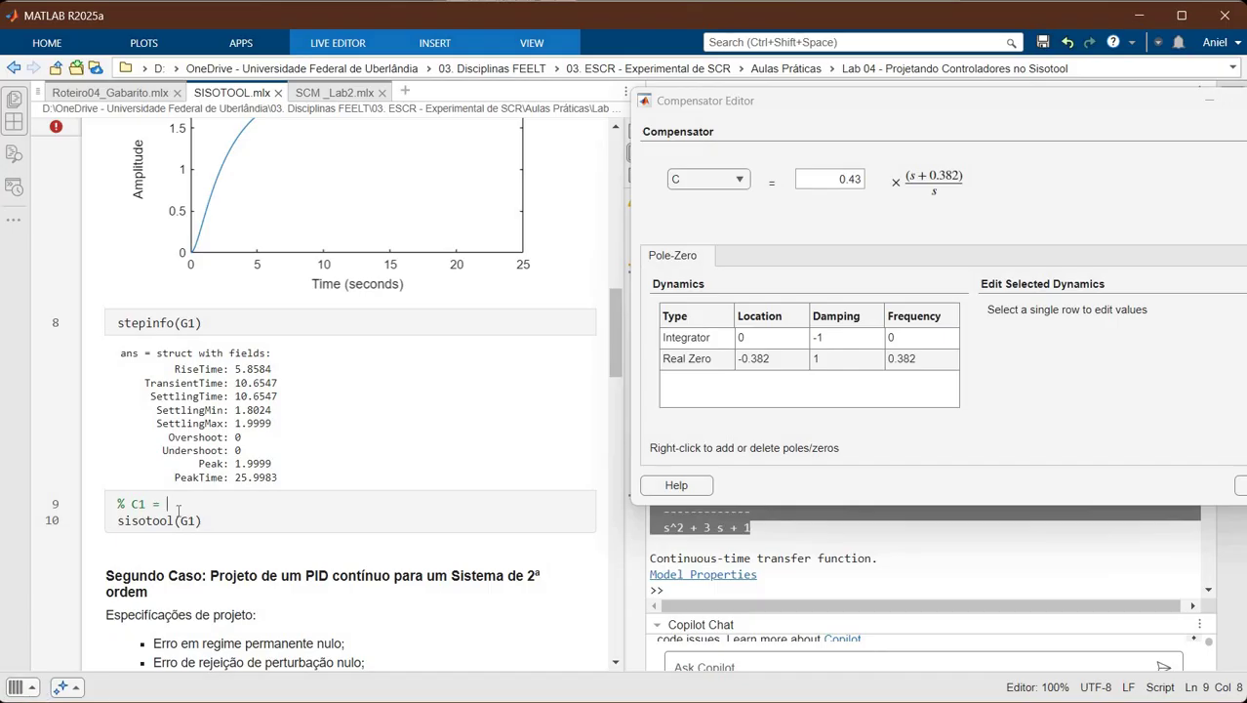
- Enter the compensator gain as 0.43* in the C1 comment above sisotool(G1) in the live script
text(0.43*)
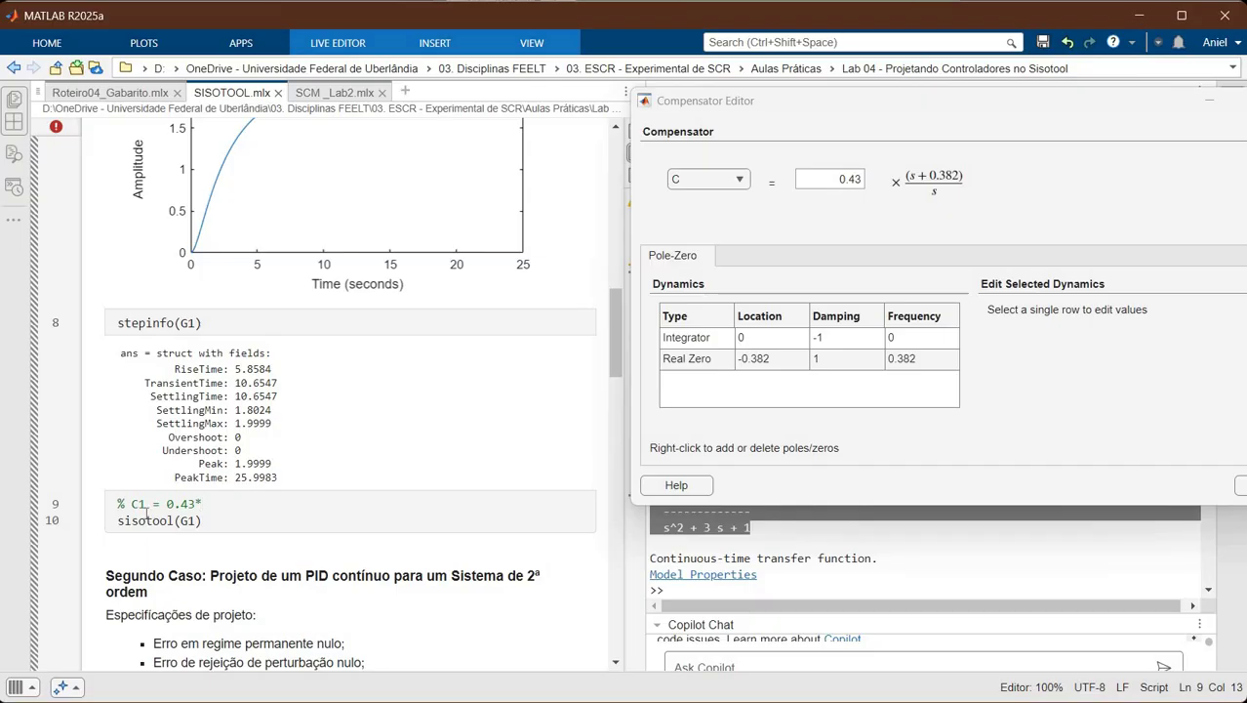
click(147, 503)
key(Home)
key(Return)
key(Up)
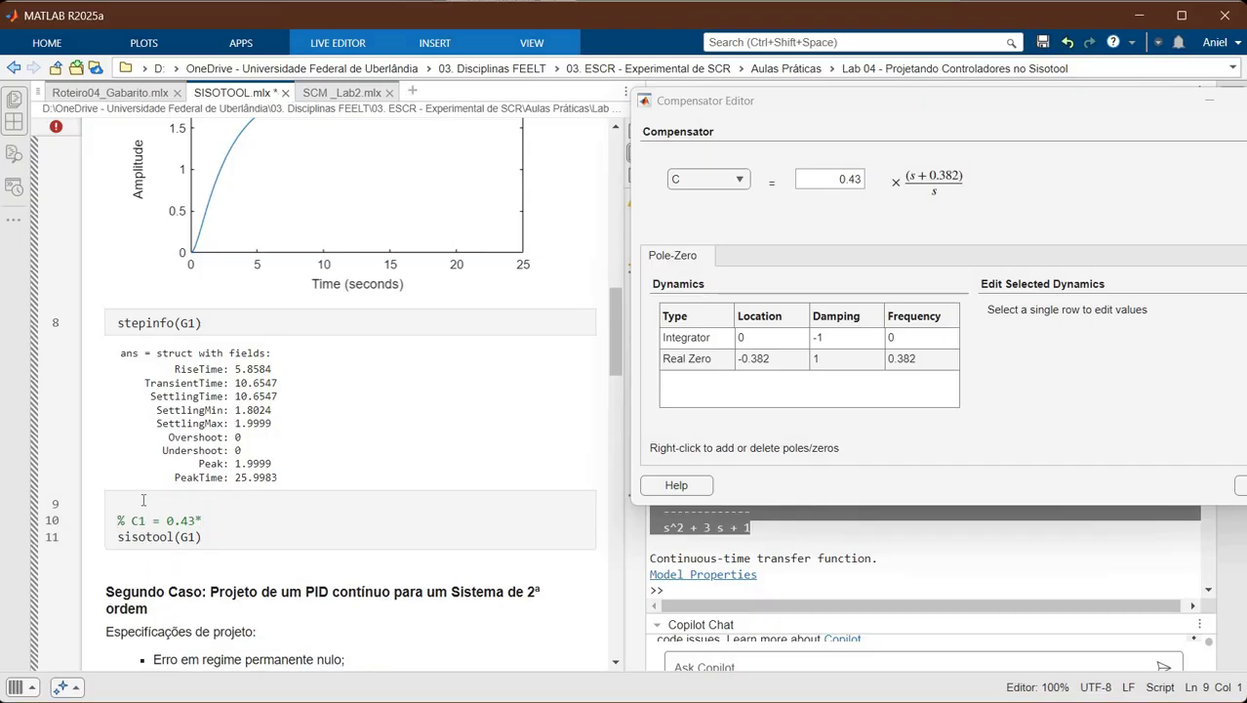
key(Delete)
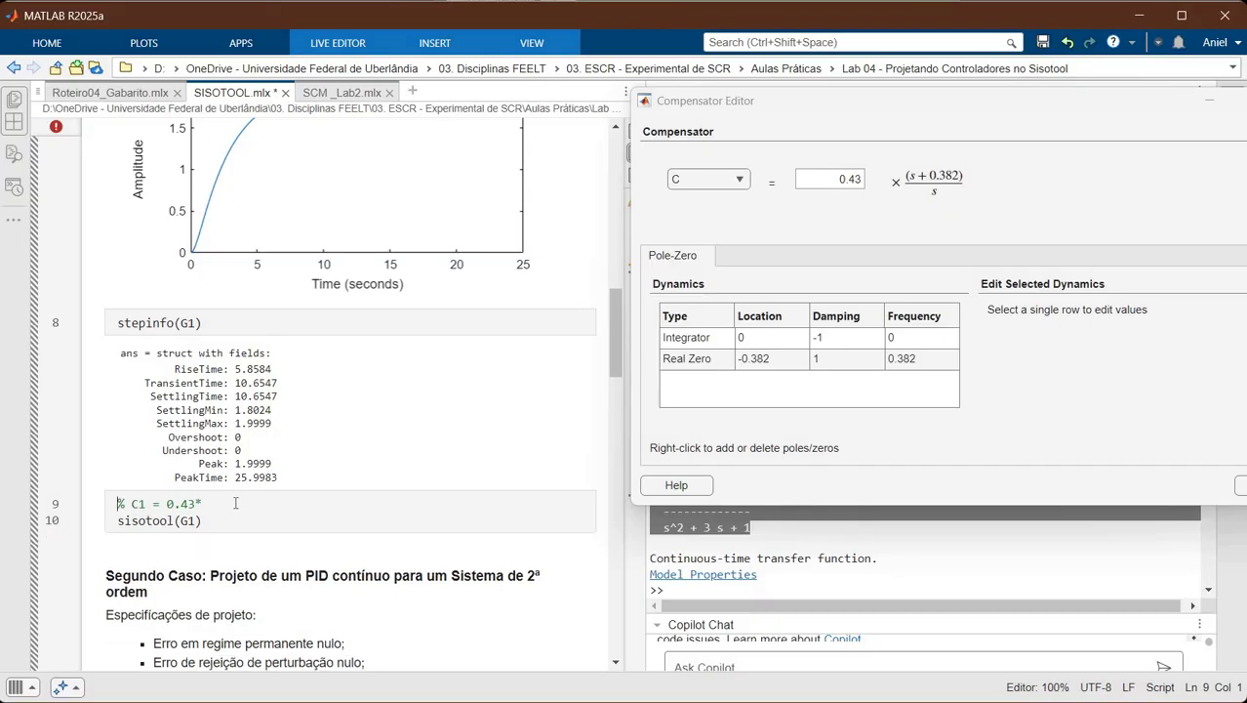
- Complete the C1 line as C1 = 0.43*tf([1 0.382],[1 0]), uncomment it, and run it in the live script
click(235, 503)
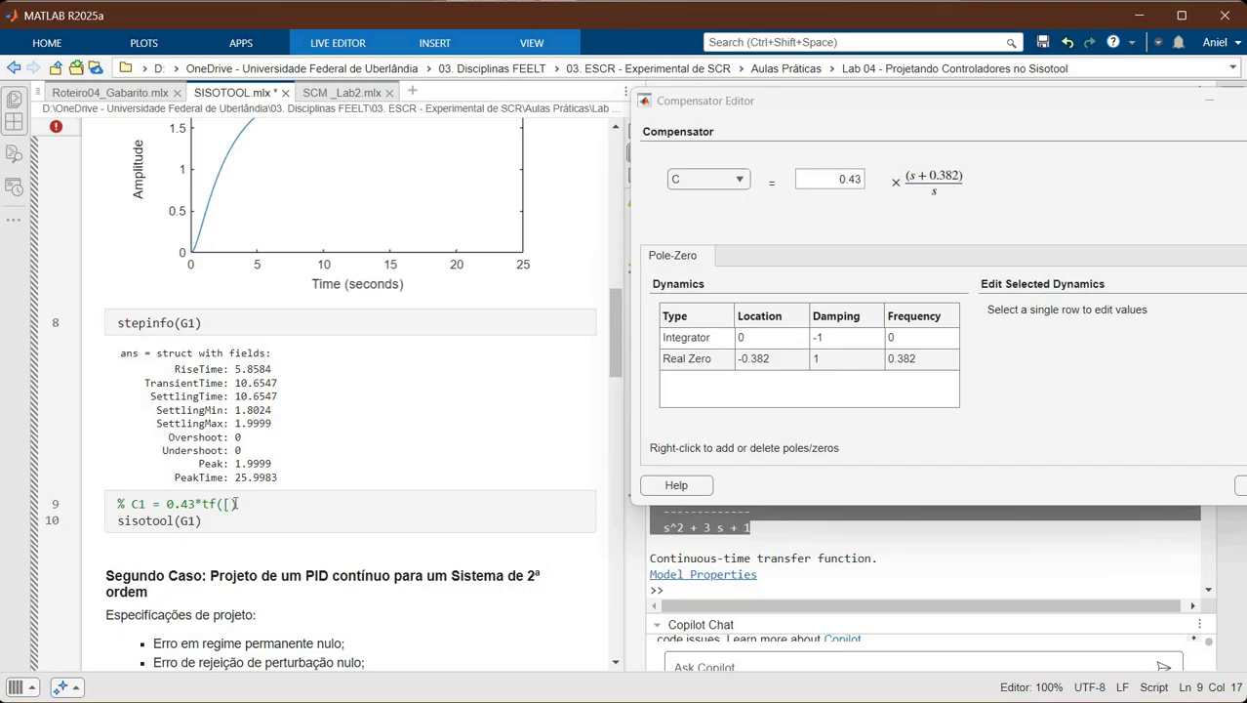
text(1 0)
text(.382)
text(])
text(,)
text([])
text(1 0])
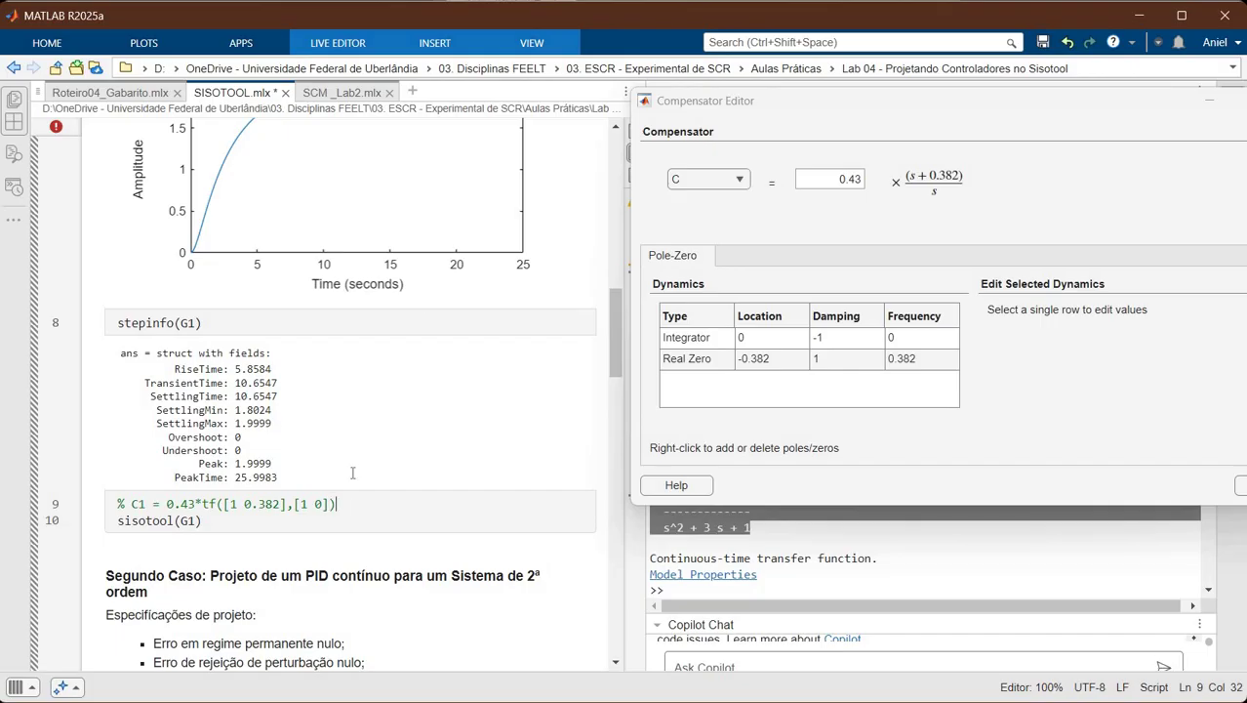
text())
key(ctrl+t)
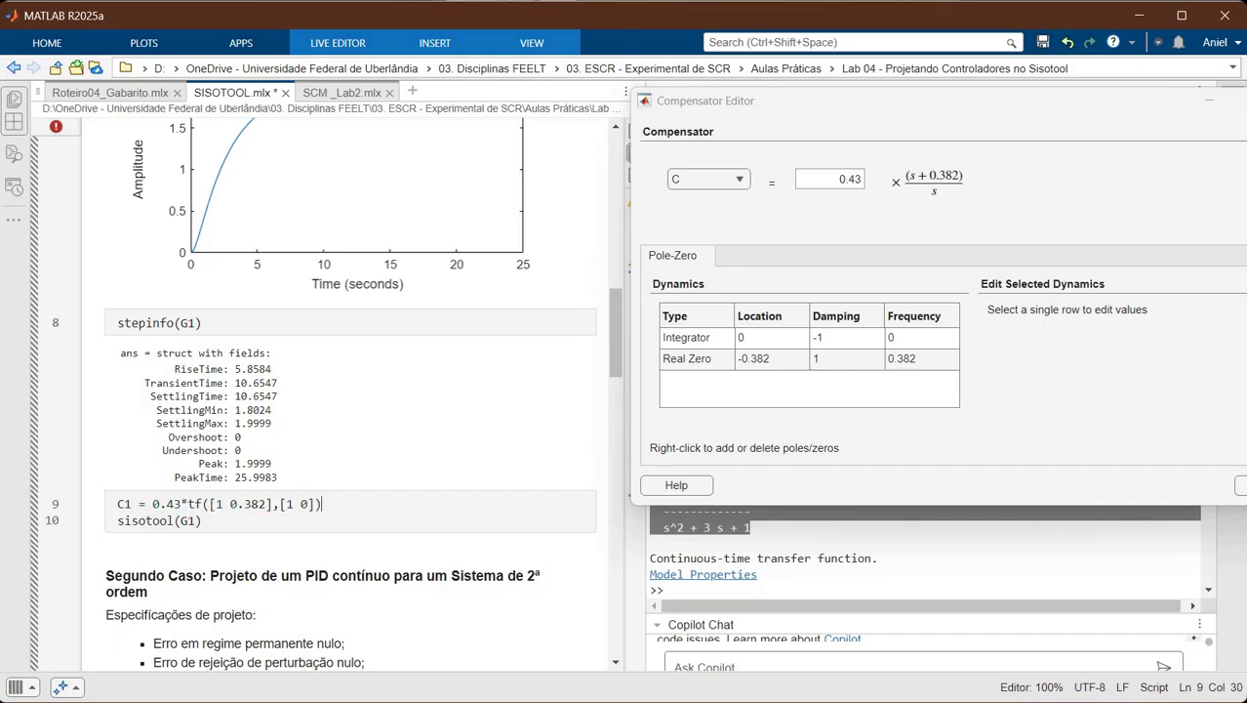
key(F9)
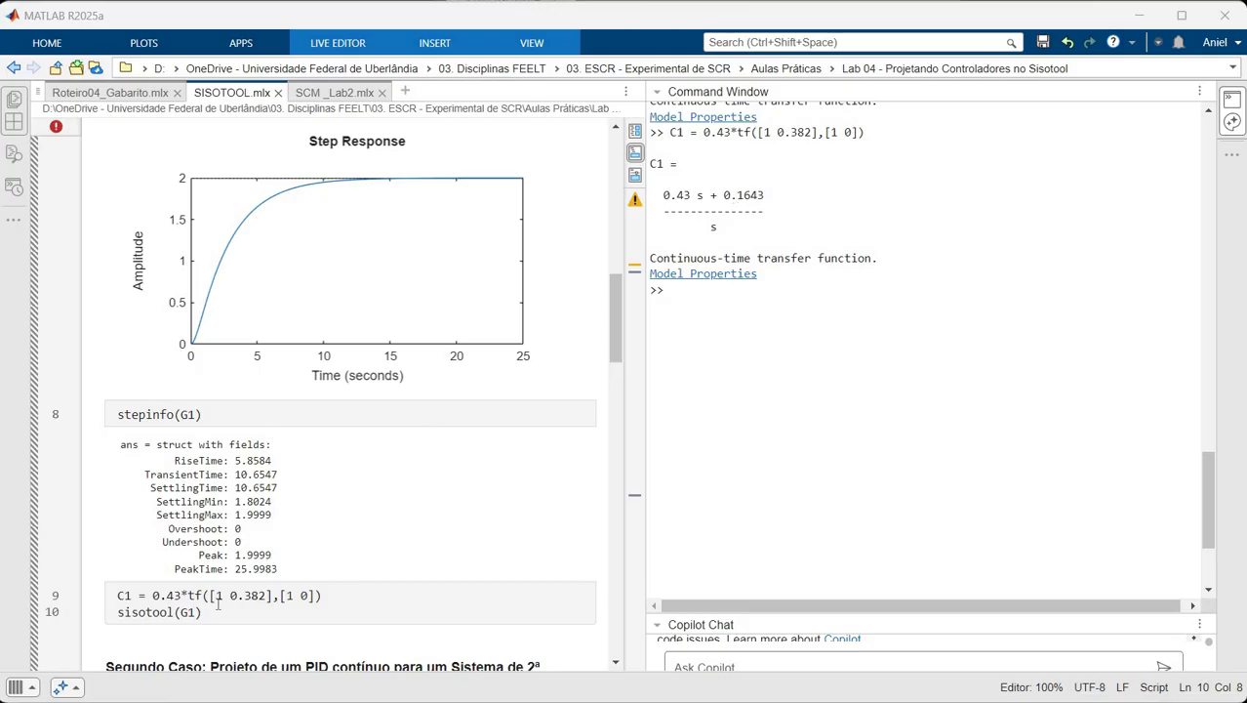
- Add C1 as the compensator argument of the sisotool call so it reads sisotool(G1,C1)
click(243, 627)
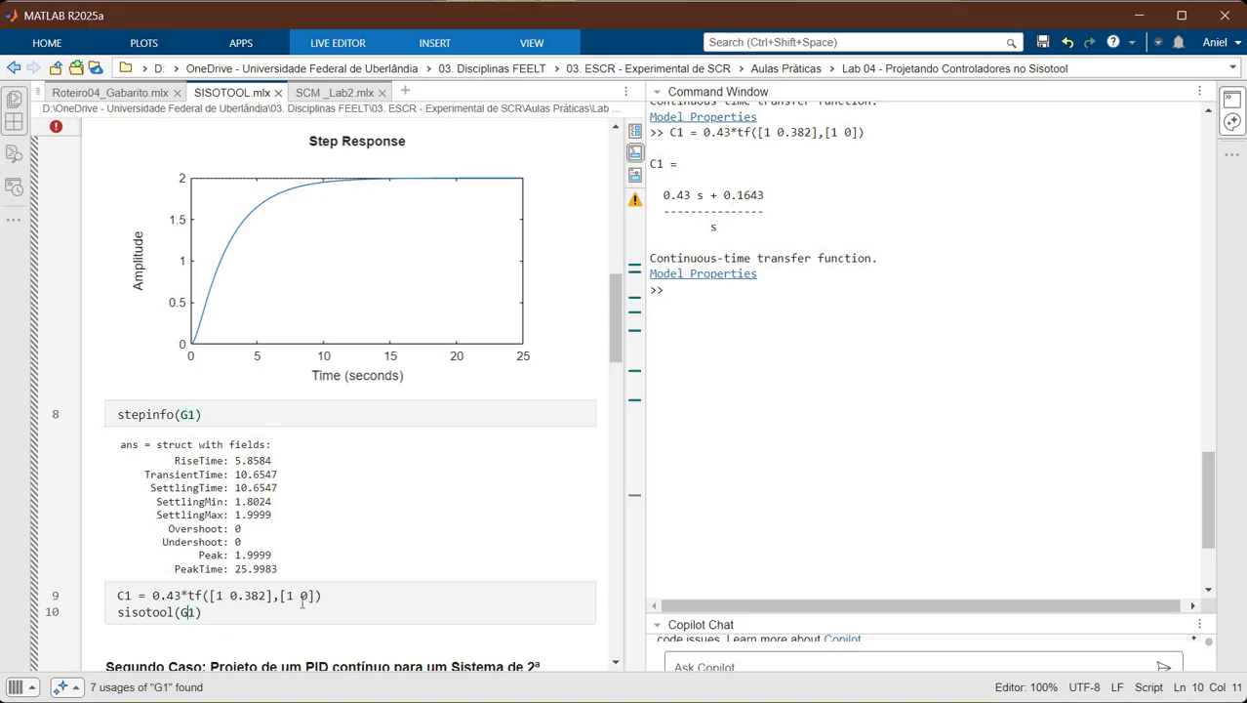
text(,C1)
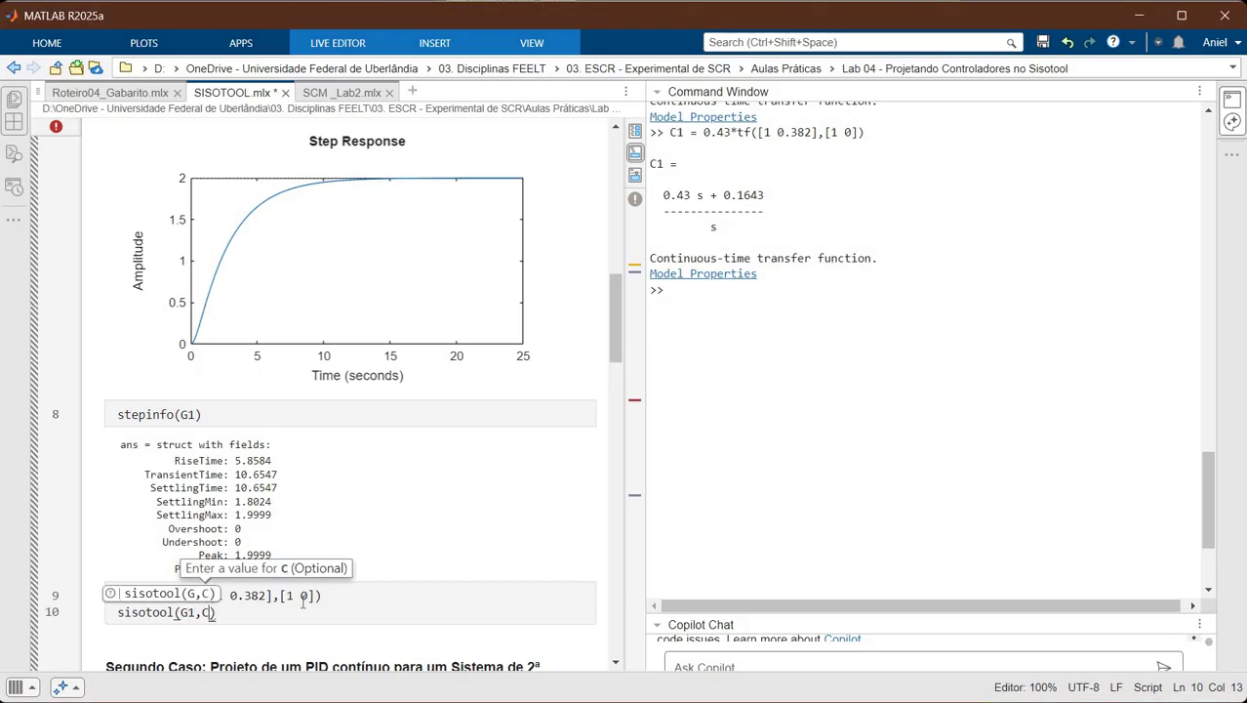
text())
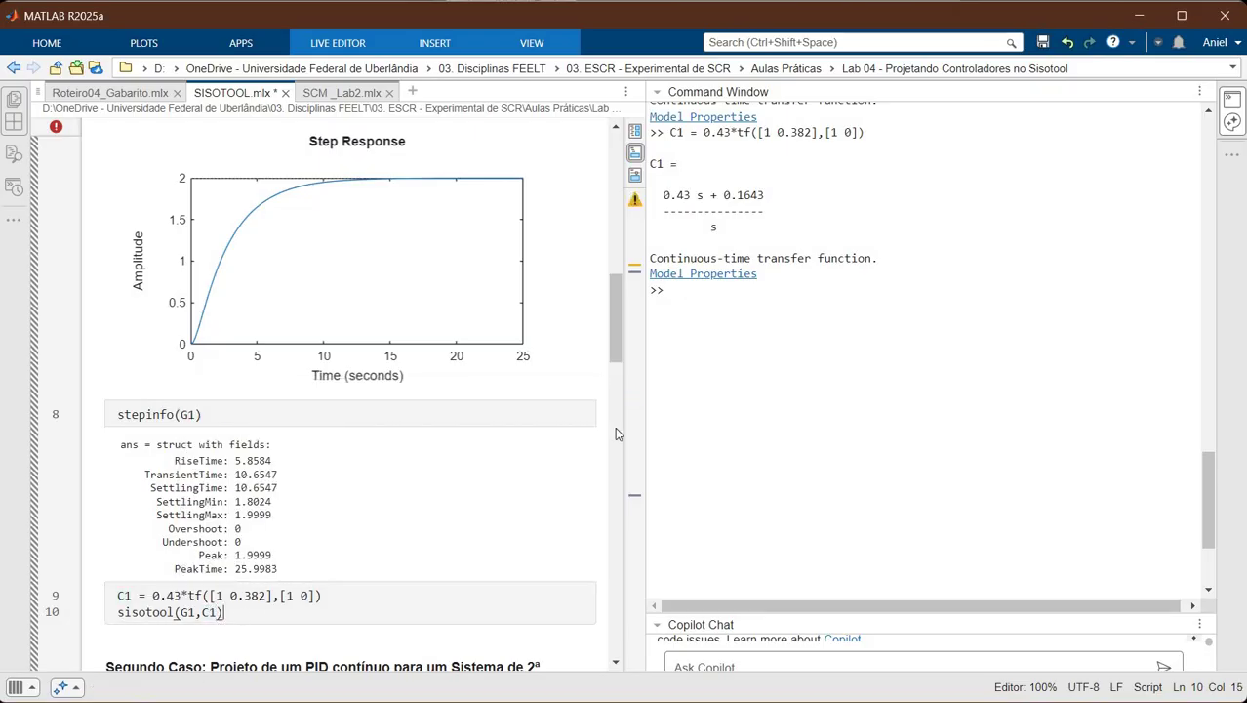
- Display the help for sisotool in the Command Window and read the syntaxes that specify the compensator, sensor and prefilter
click(742, 332)
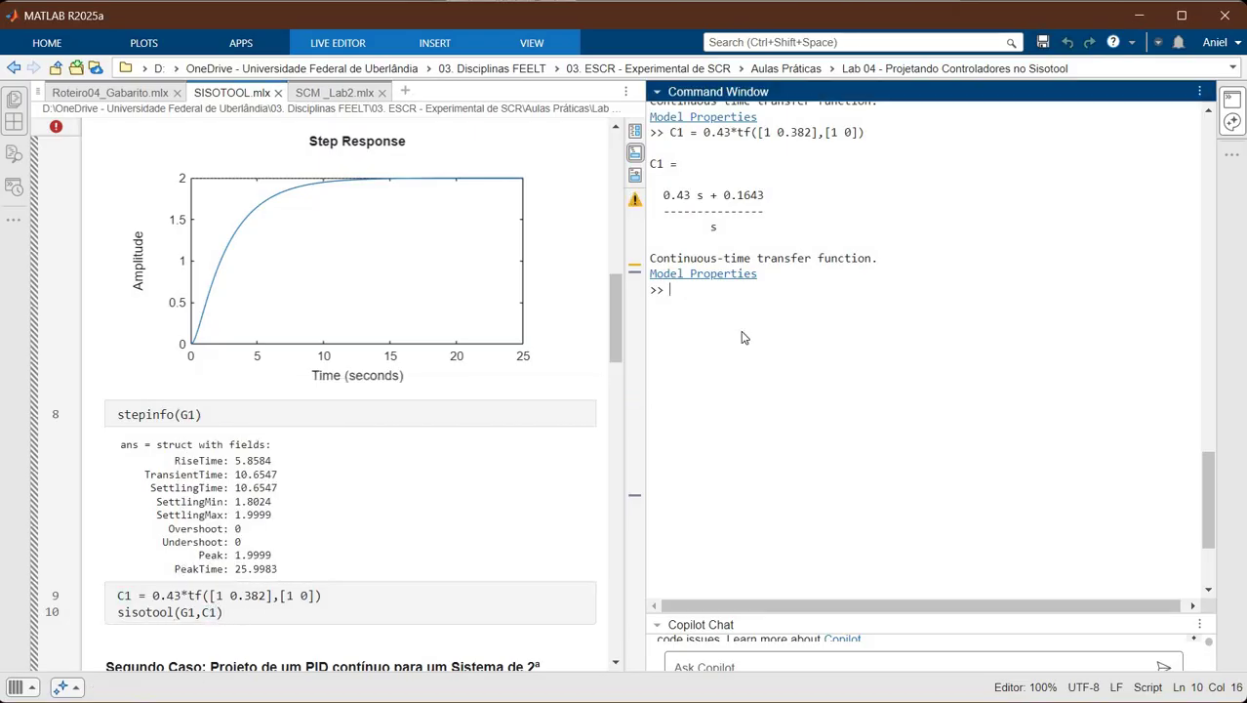
text(help s)
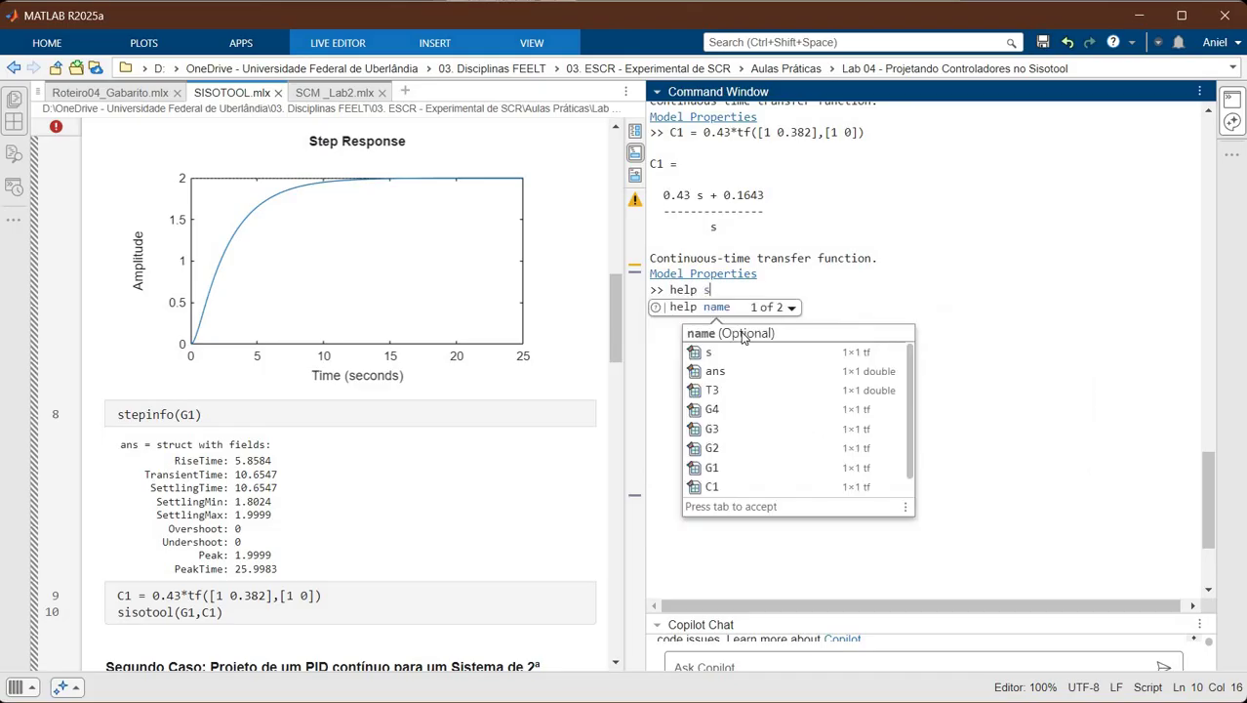
text(isotool)
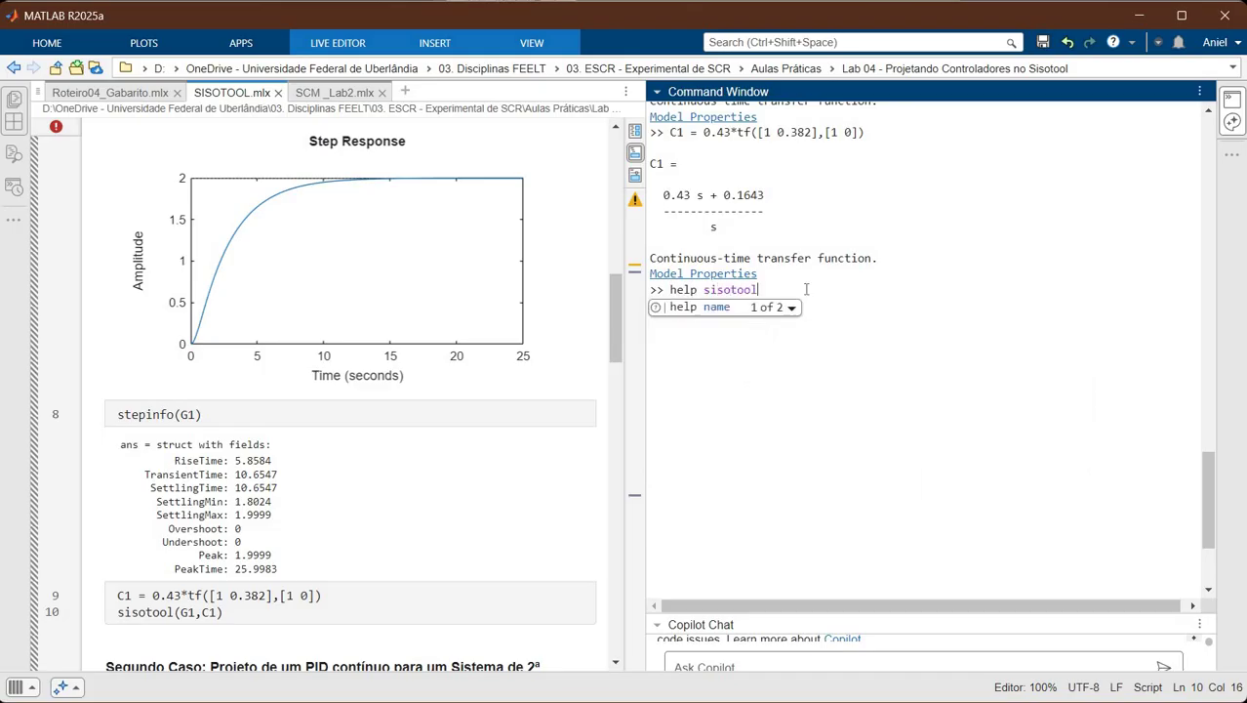
key(Return)
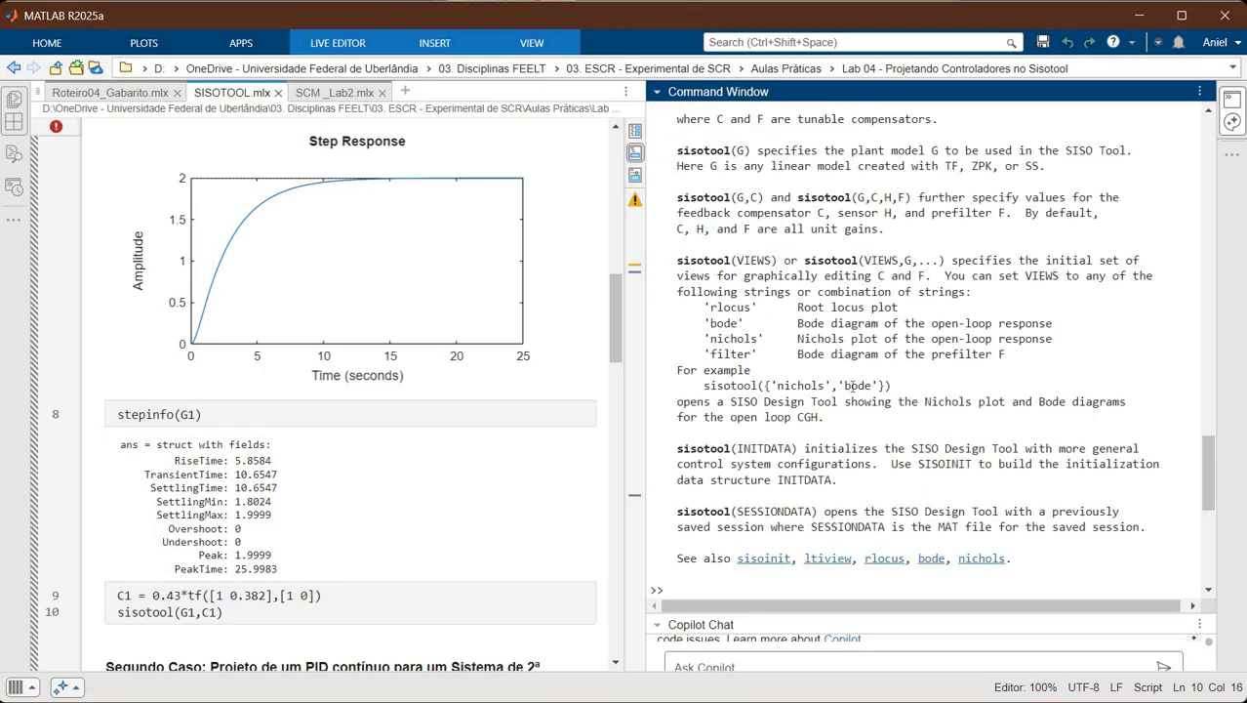
scroll(847, 386, up, 4)
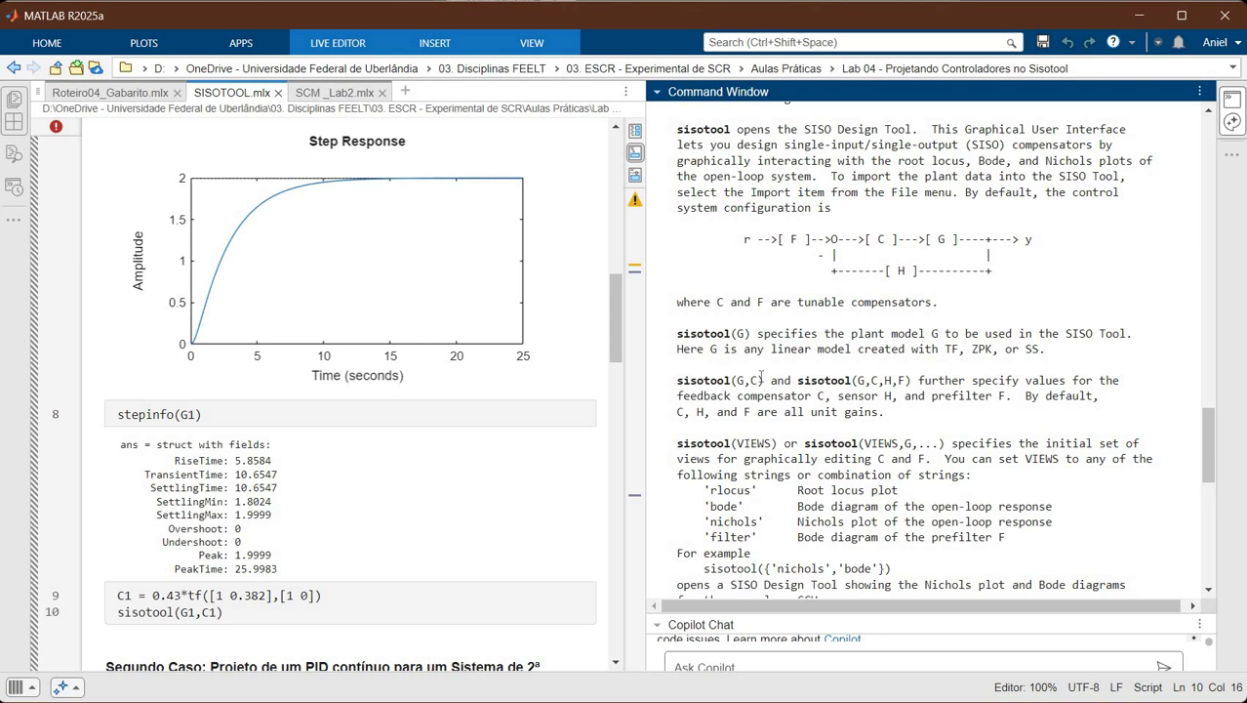
drag(677, 379, 880, 379)
- Run the live script to open Control System Designer with G1 and C1, and enlarge the designer window
click(358, 535)
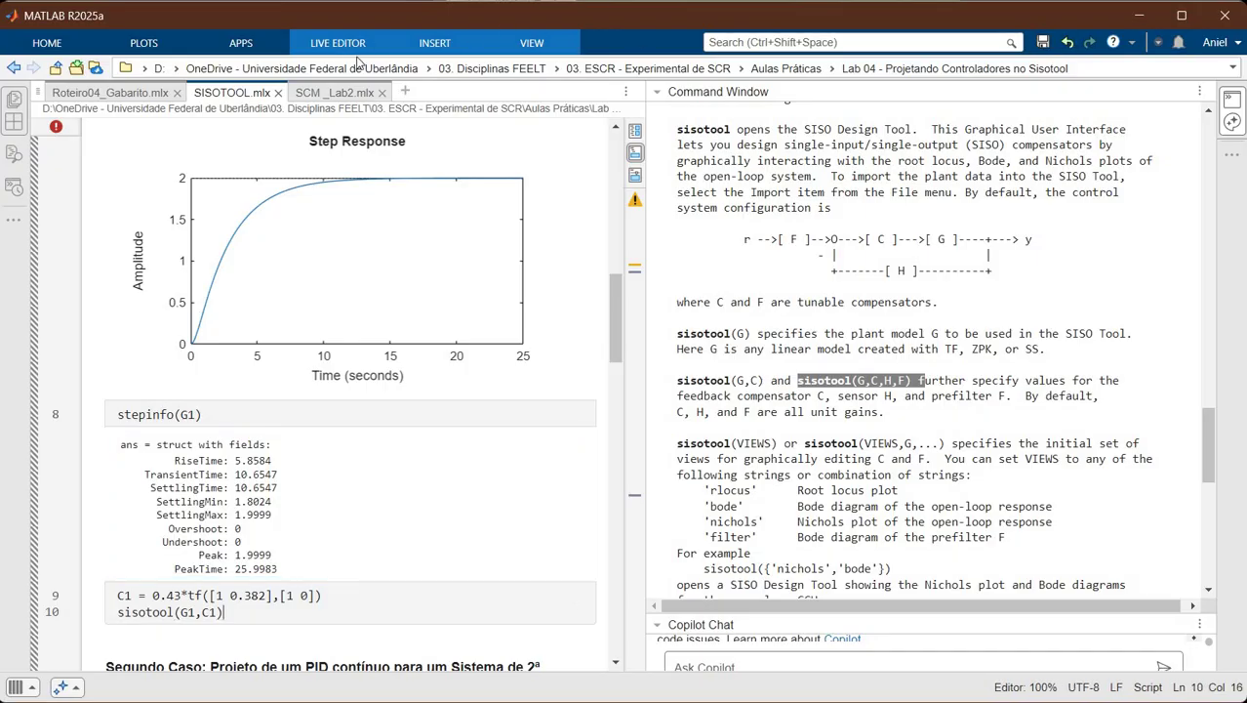
click(1063, 78)
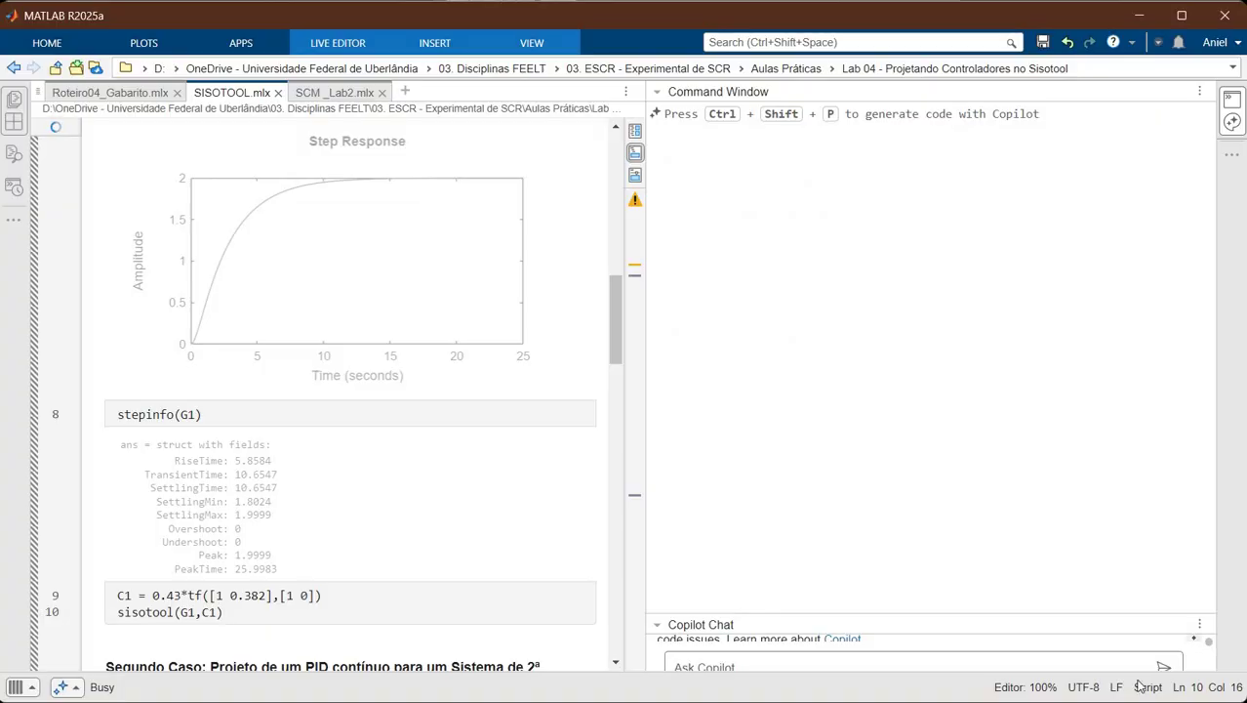
mouse_move(1138, 686)
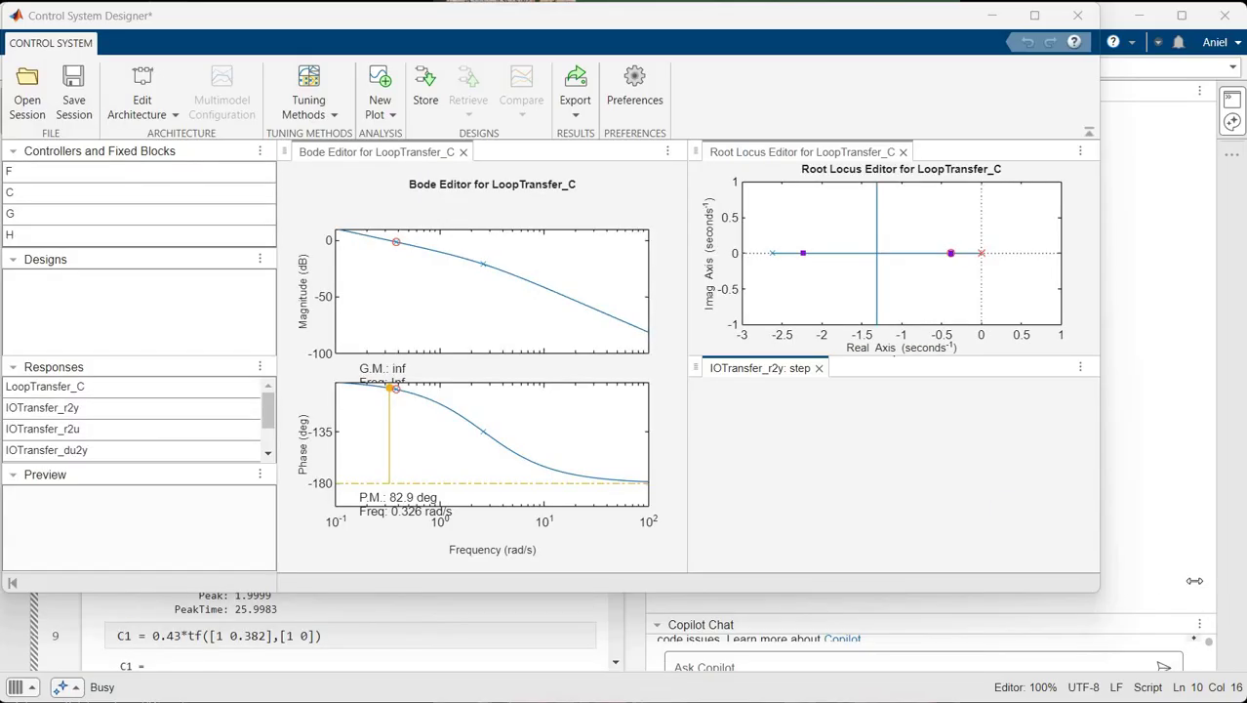
drag(1098, 590, 1231, 580)
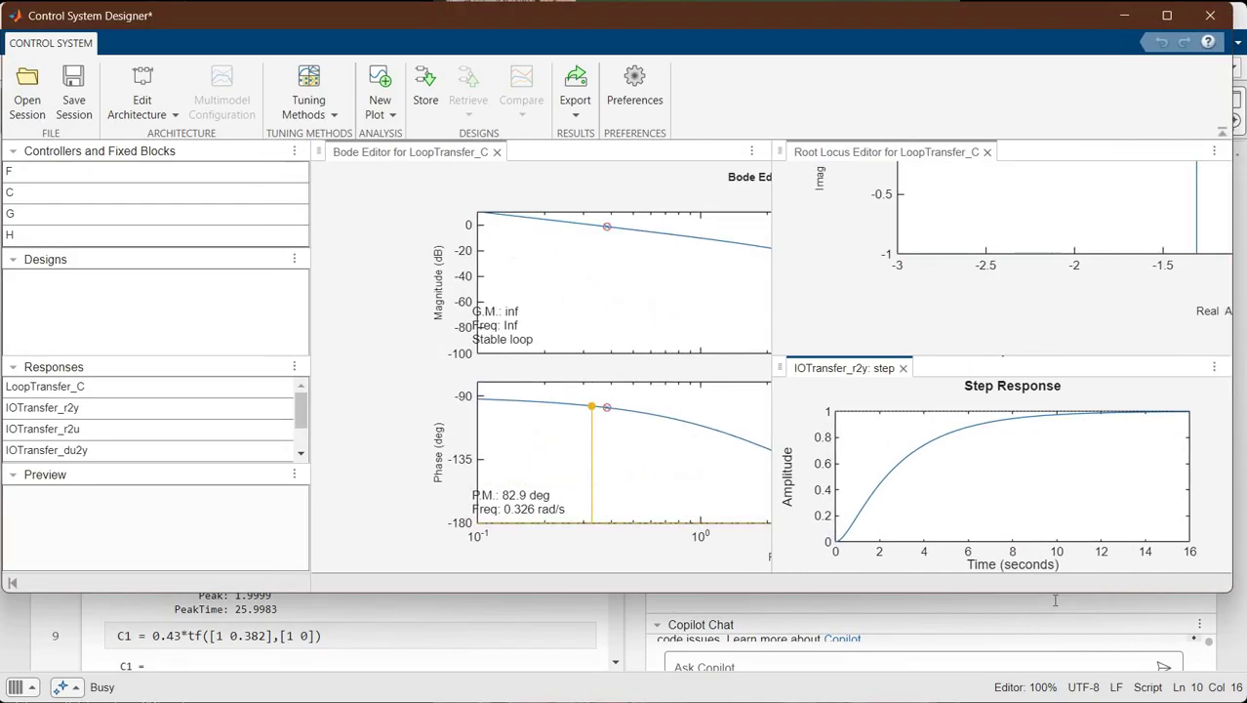
drag(1047, 605, 1007, 687)
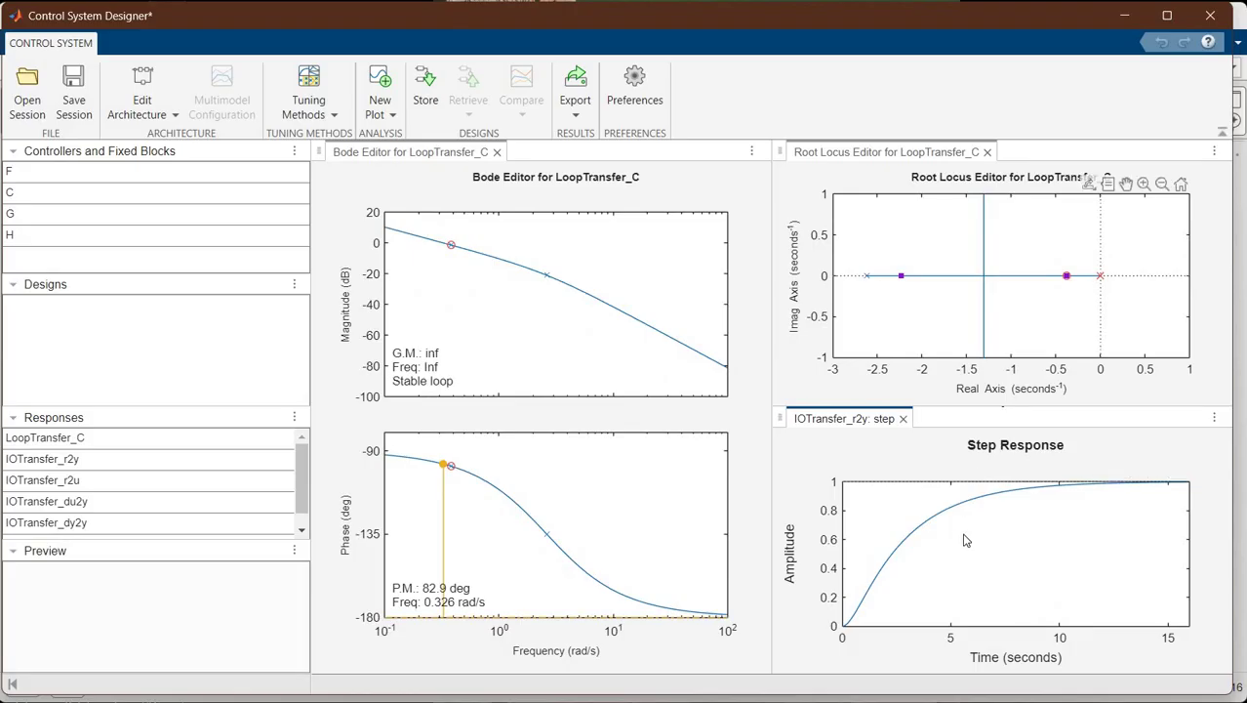
- Show the settling time characteristic on the r-to-y step response and inspect its value
right_click(1057, 395)
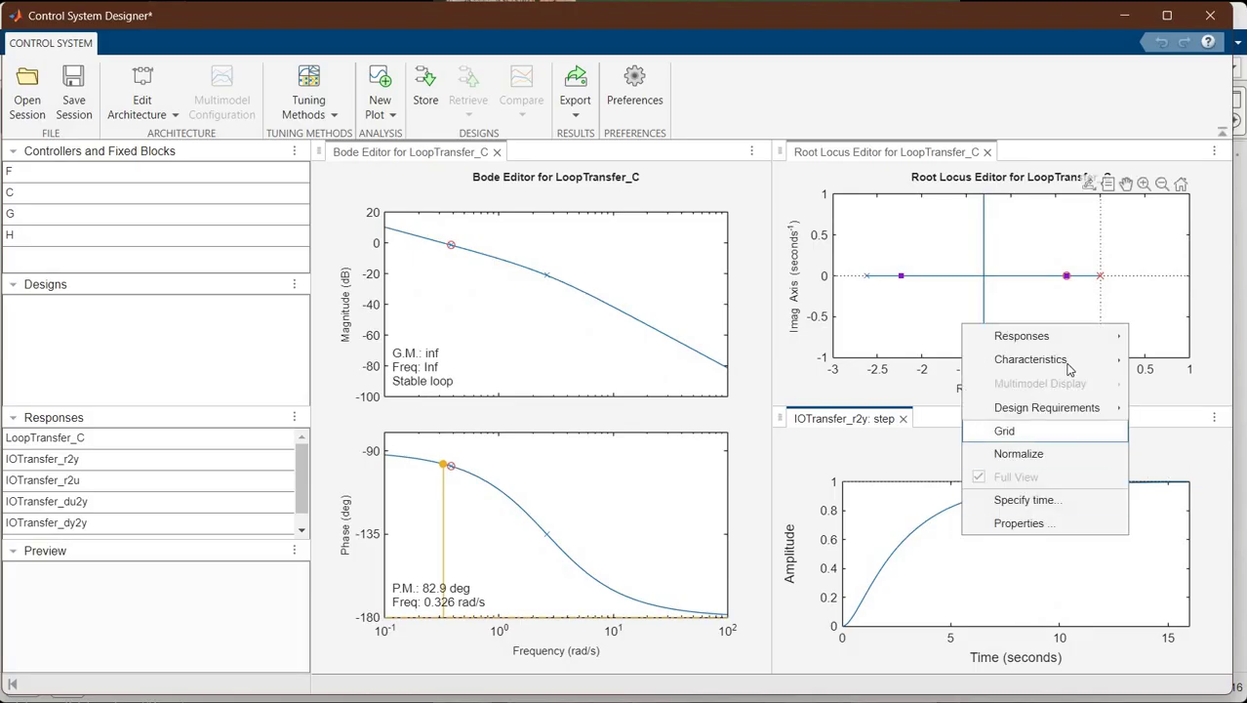
mouse_move(1035, 359)
click(908, 406)
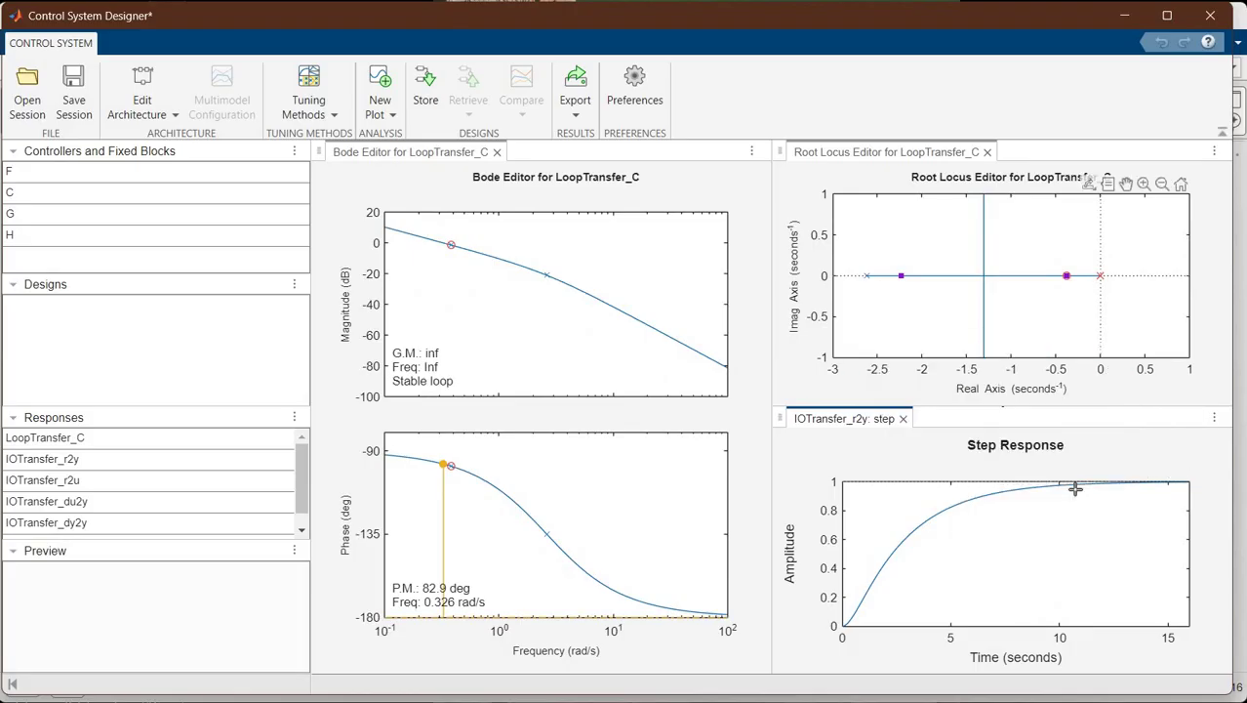
click(1071, 513)
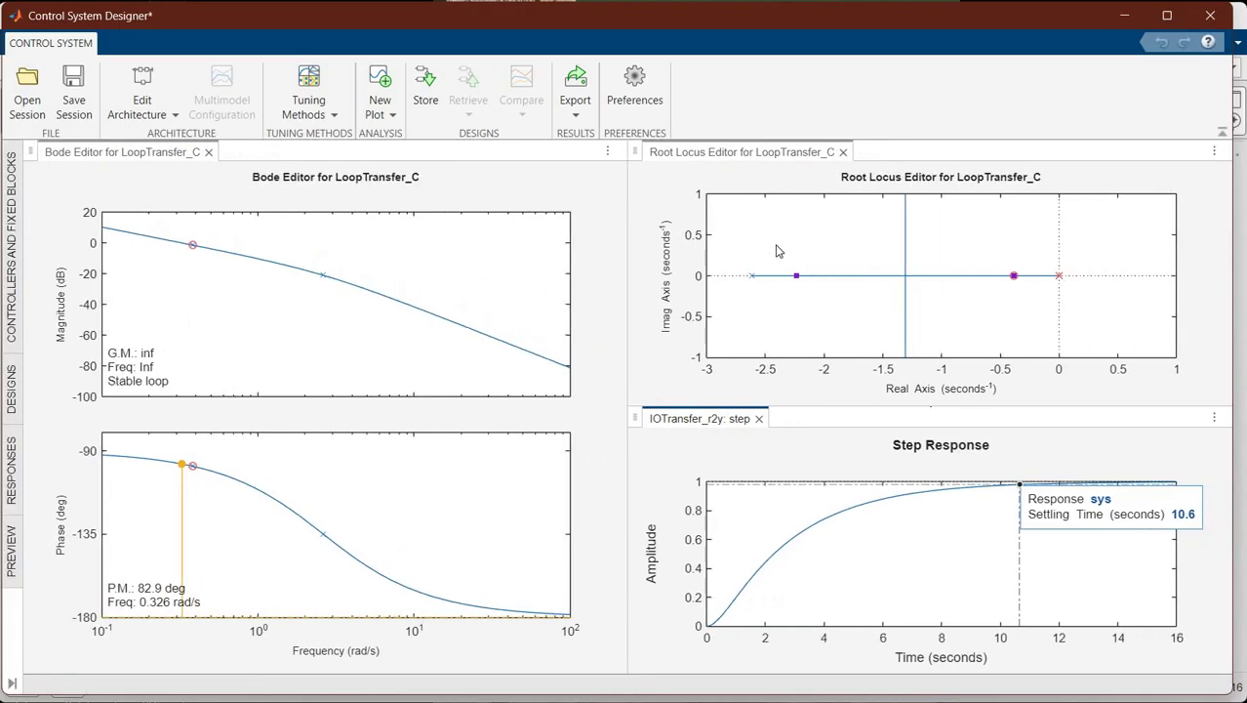
- Open the Compensator Editor from the root locus plot and examine how compensator C is expressed
click(809, 290)
right_click(757, 230)
click(791, 287)
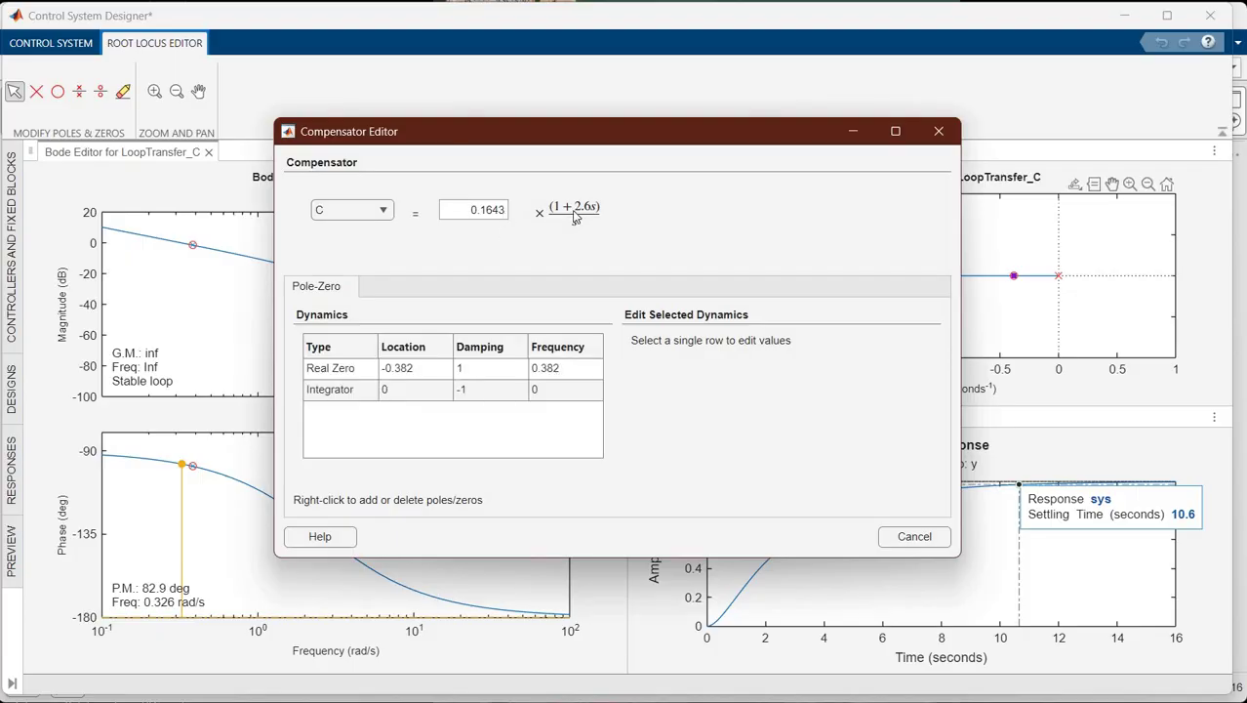
- Set the compensator format preference to Zero/pole/gain and review C in the Compensator Editor
click(58, 48)
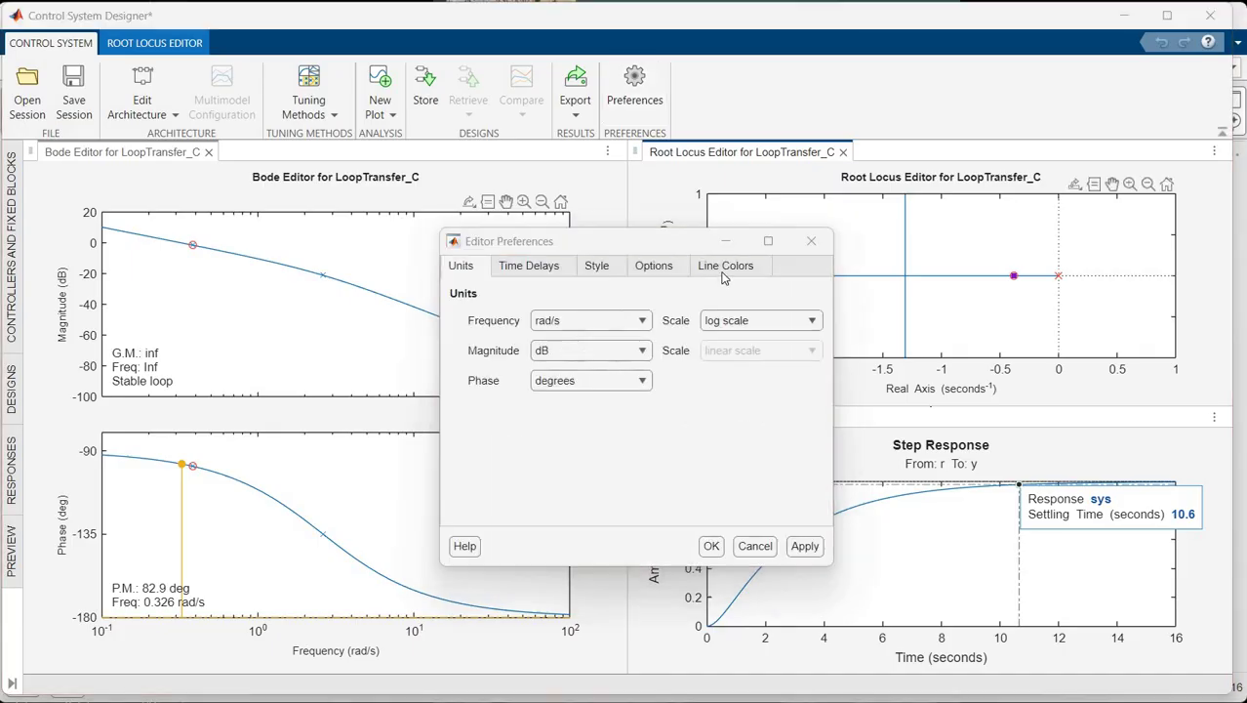
click(654, 266)
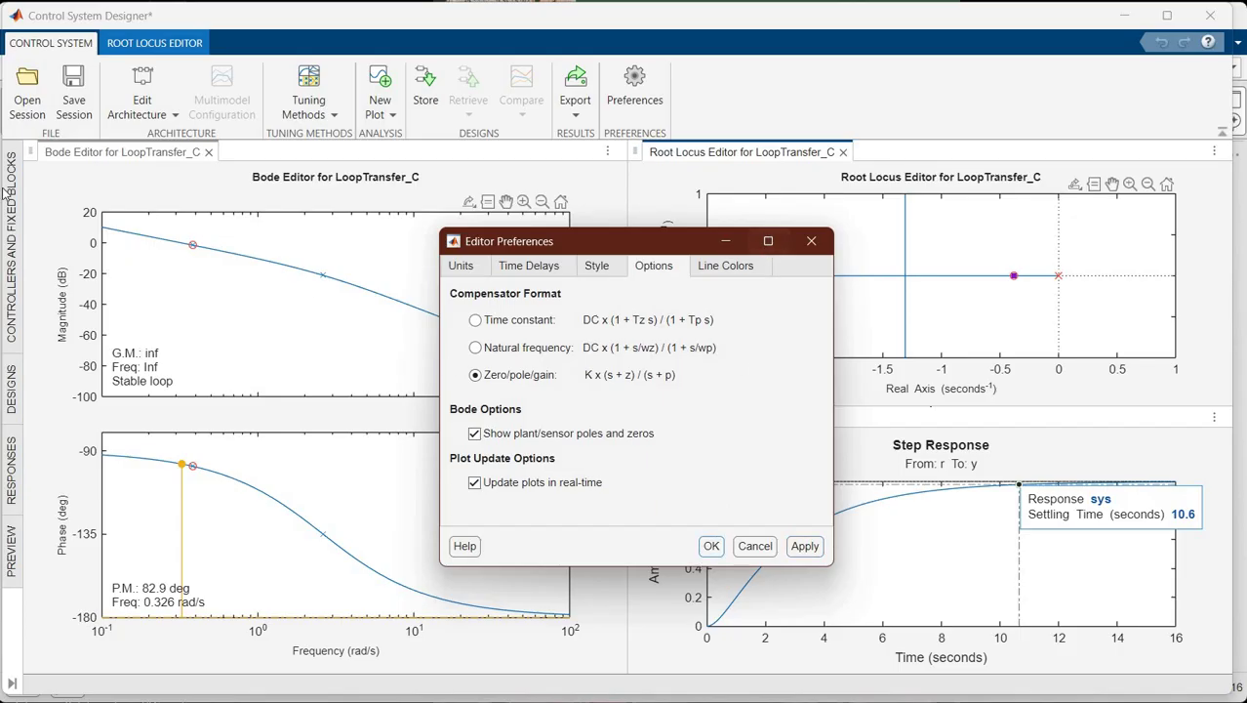
key(Return)
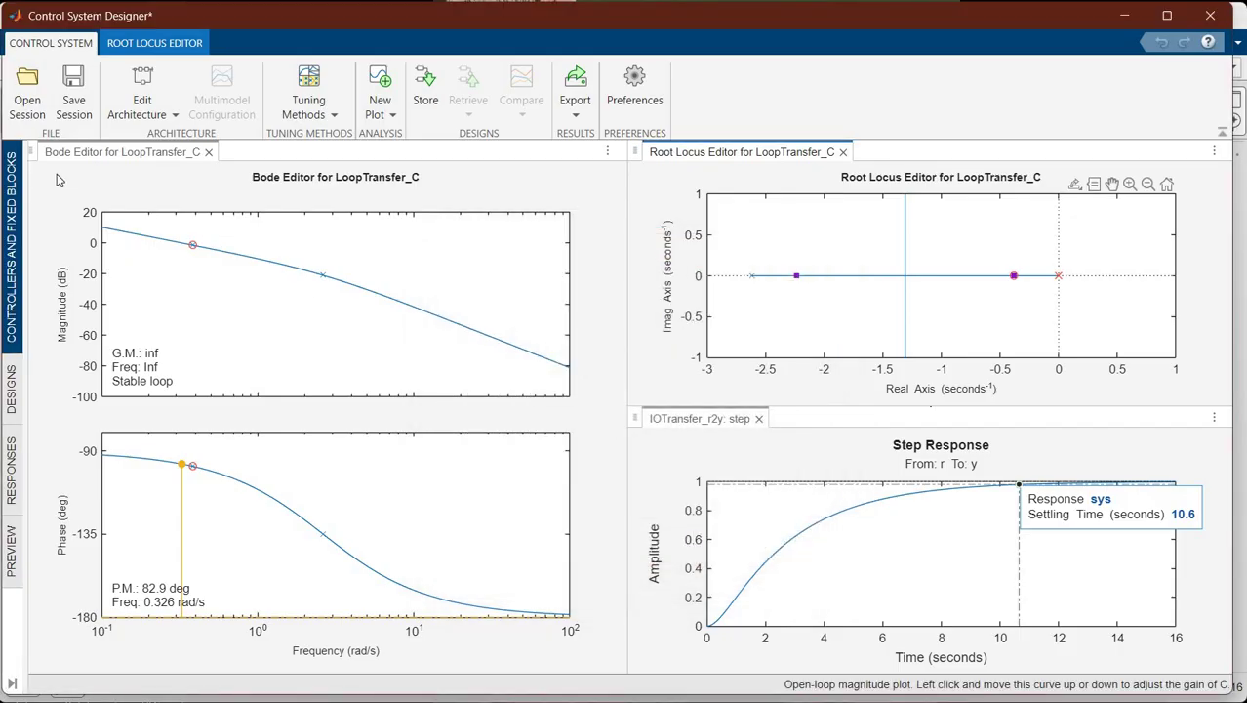
double_click(56, 173)
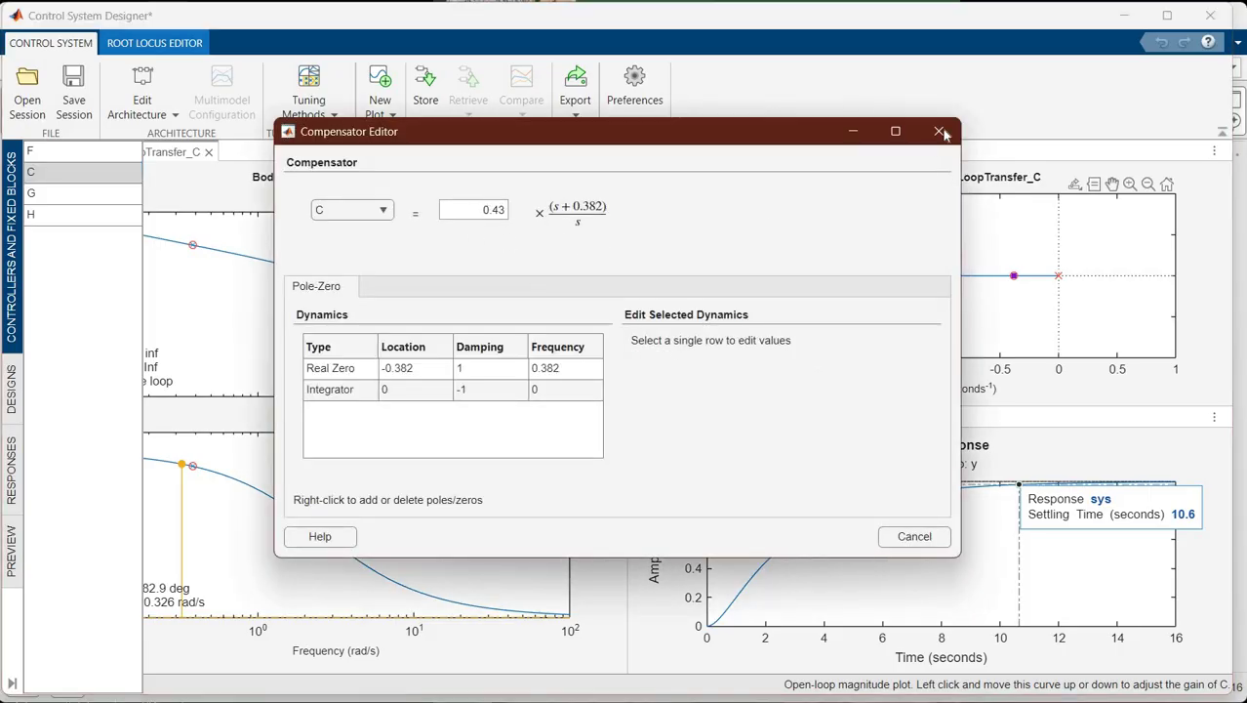
key(Escape)
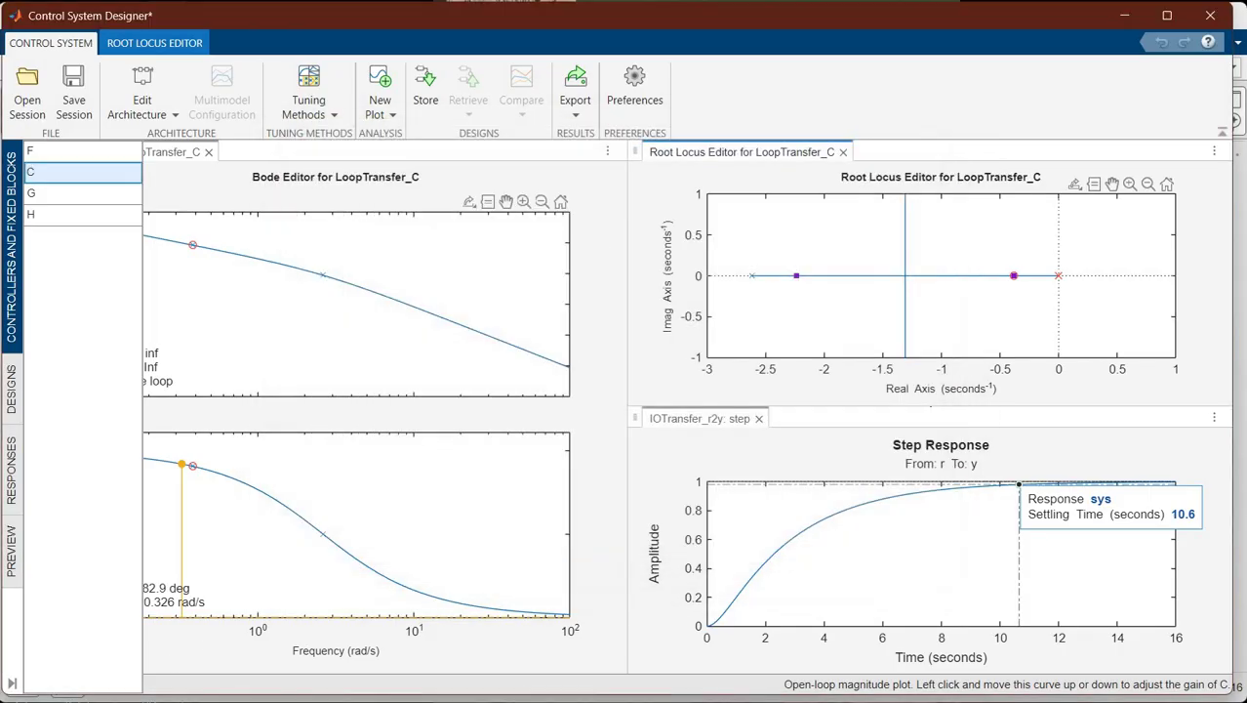
- Switch to the MATLAB live script and review the second case's design specifications, the G2 definition, and its poles and zero
key(alt+Tab)
scroll(229, 329, up, 8)
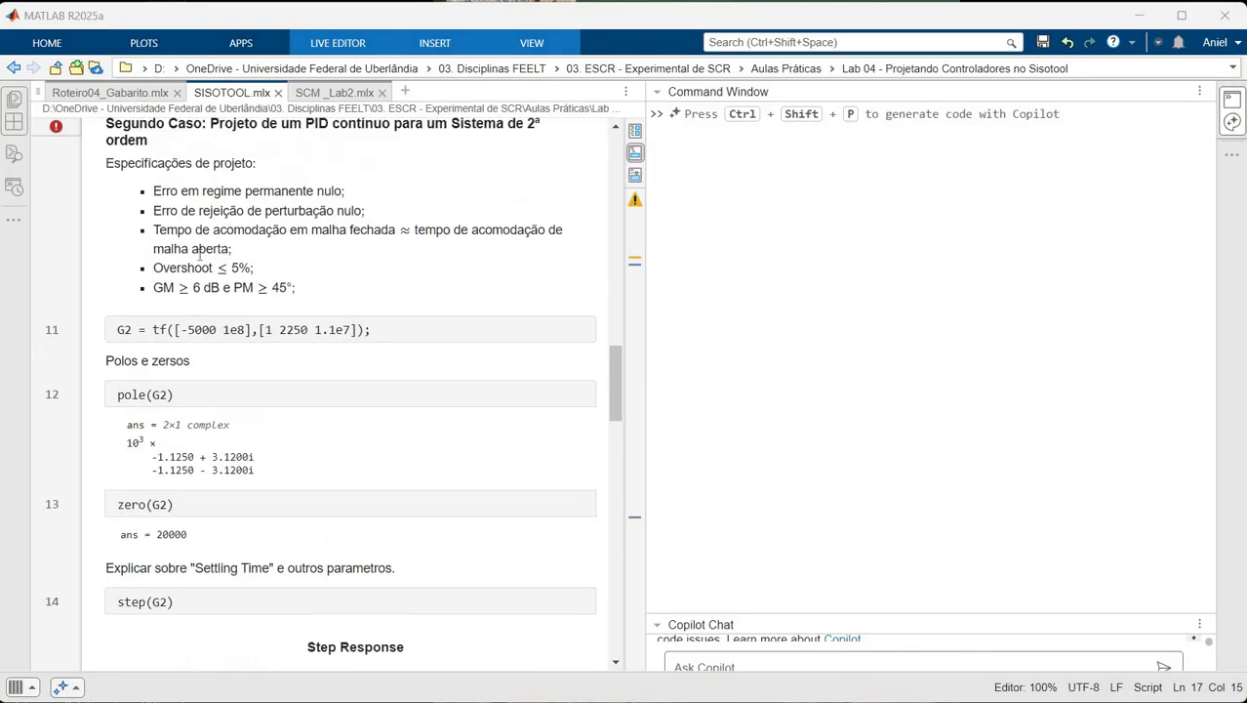
scroll(352, 170, down, 2)
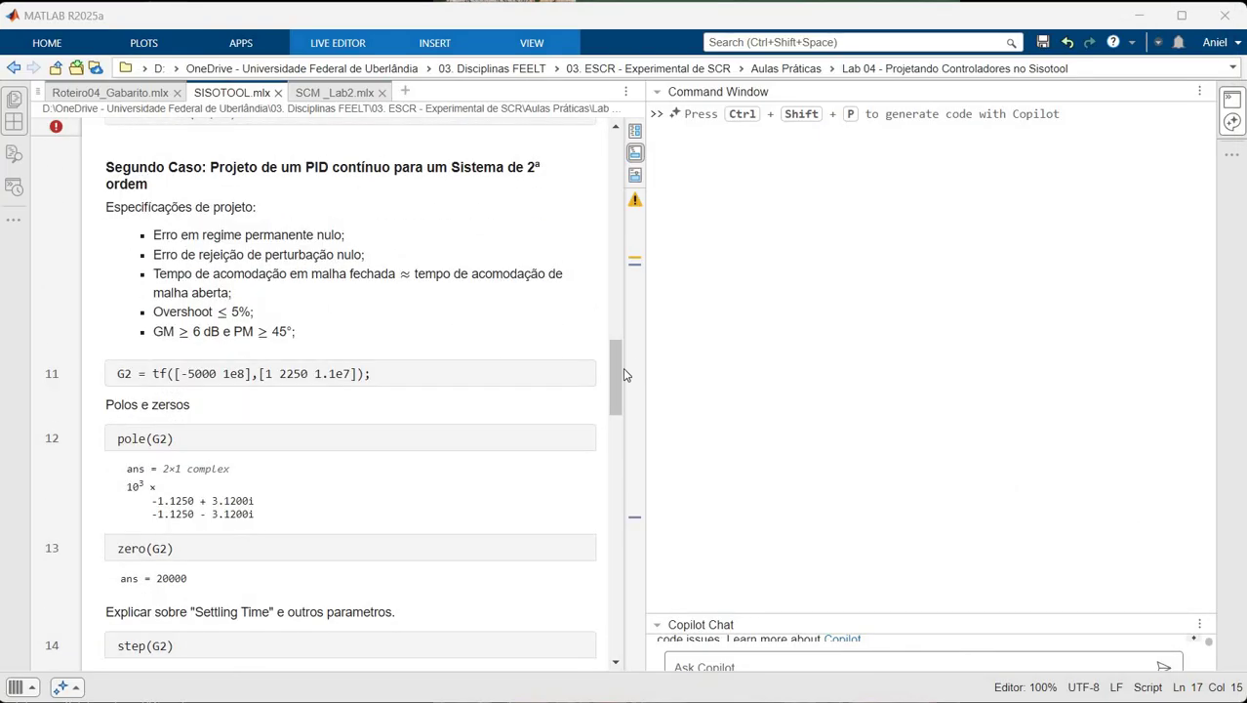
drag(615, 396, 615, 424)
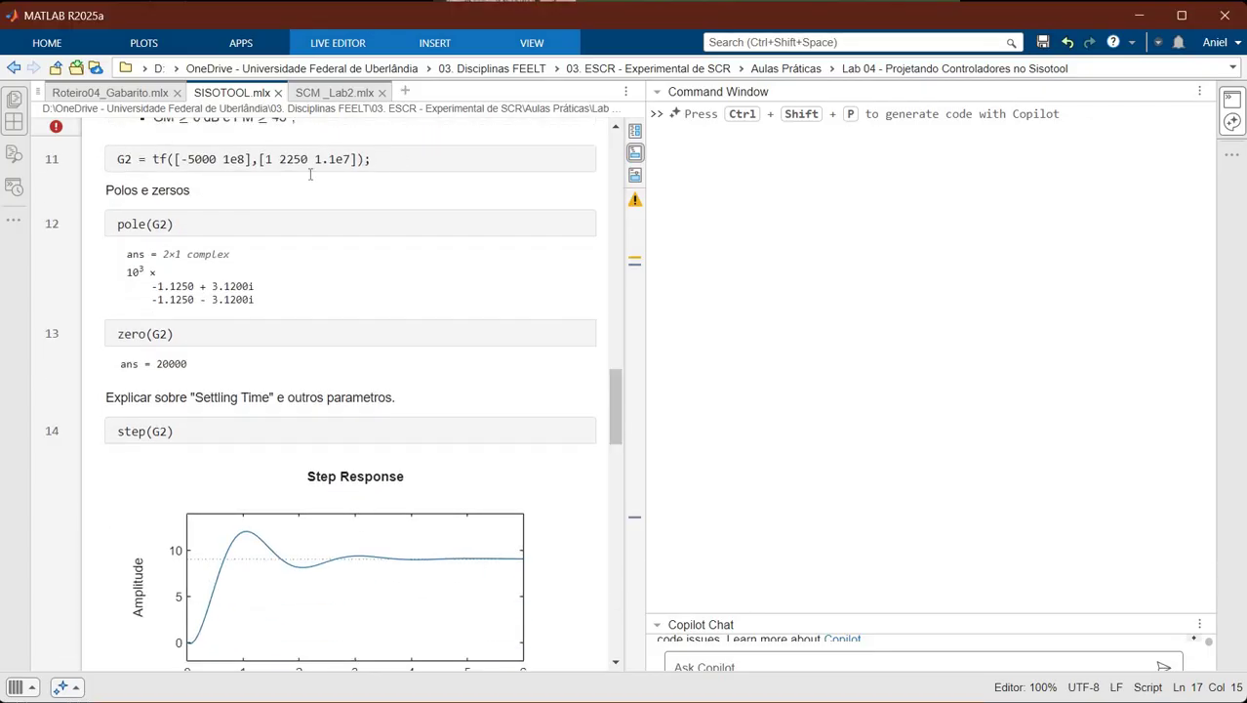
triple_click(391, 162)
click(391, 162)
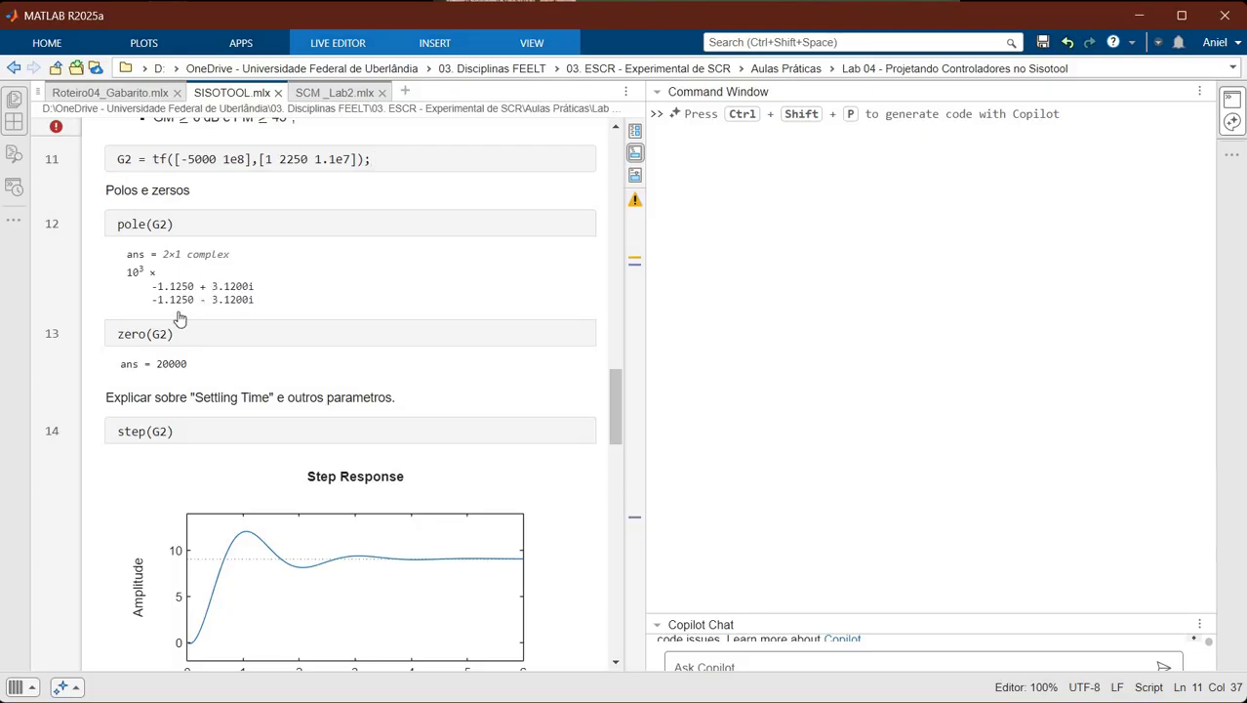
scroll(169, 302, down, 2)
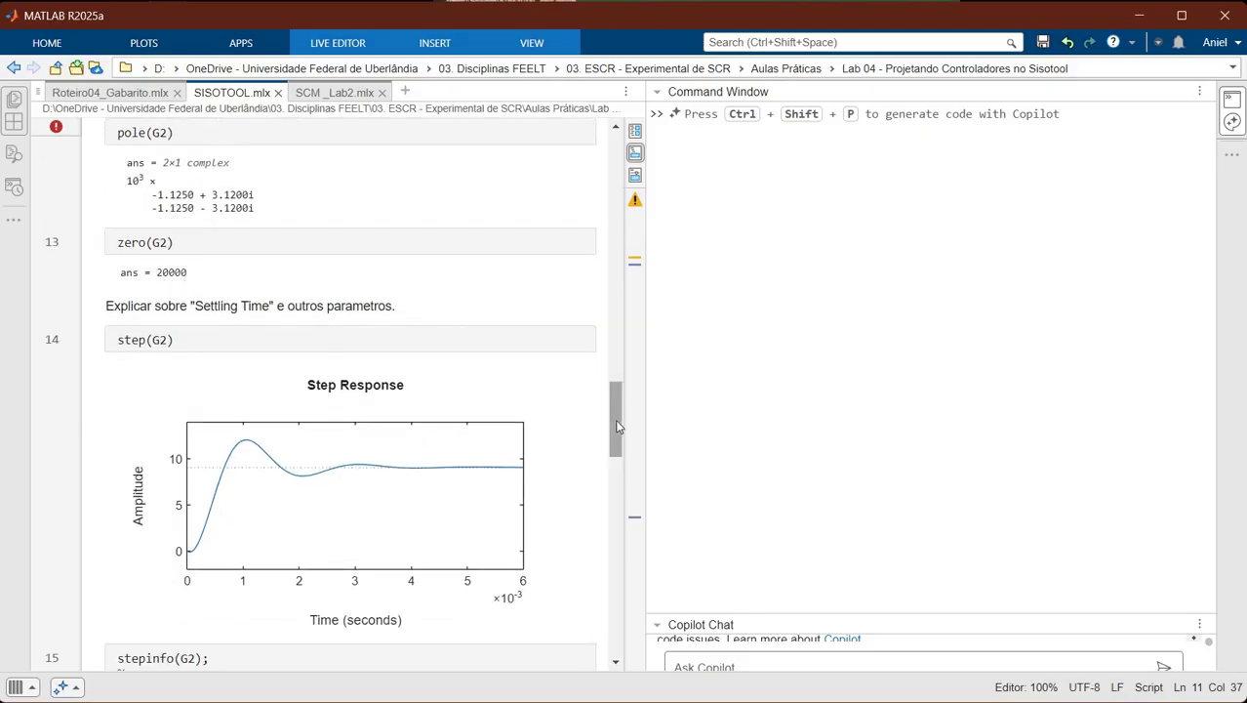
scroll(626, 399, up, 4)
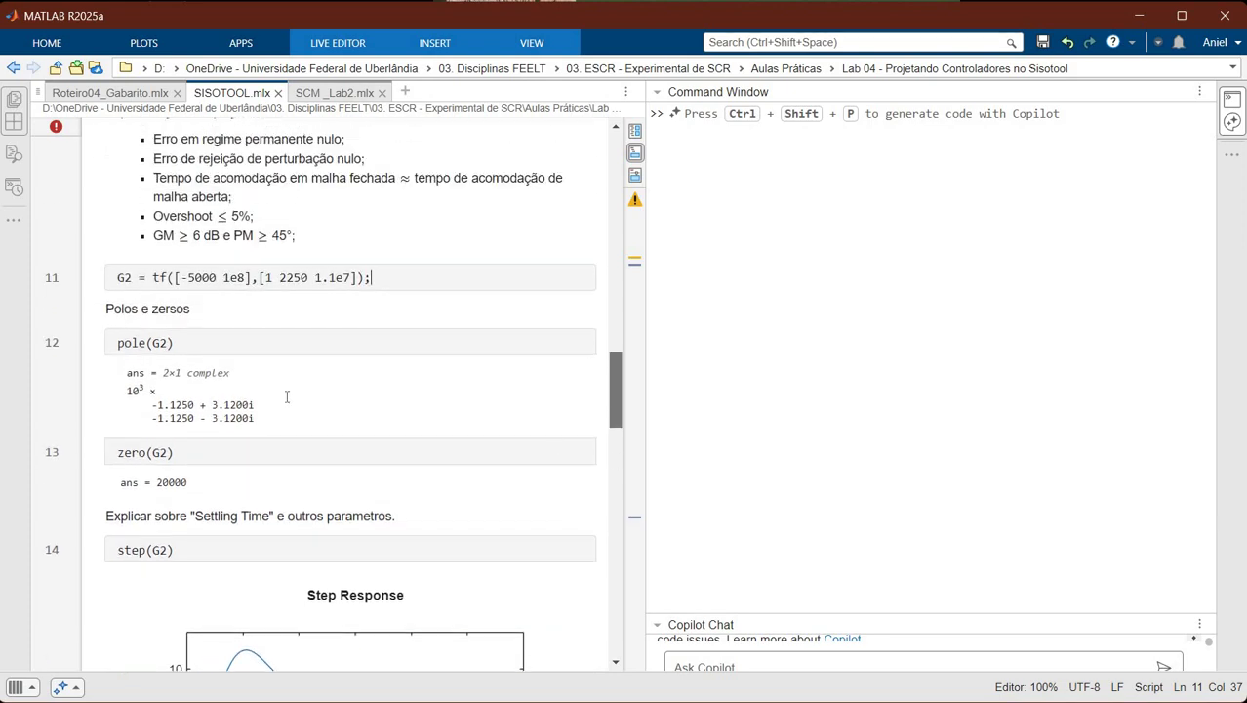
- Open the G2 step response in a separate figure, inspect the start of the curve, and restore the original view
scroll(285, 395, down, 8)
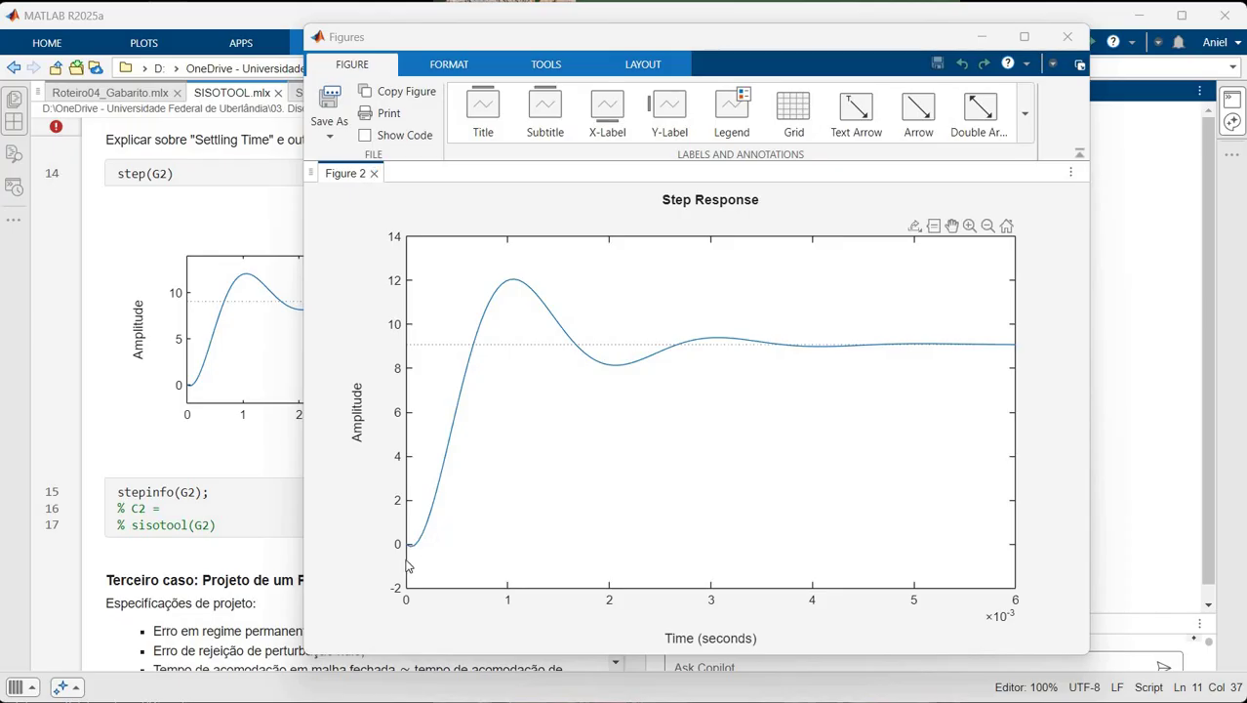
drag(791, 356, 755, 389)
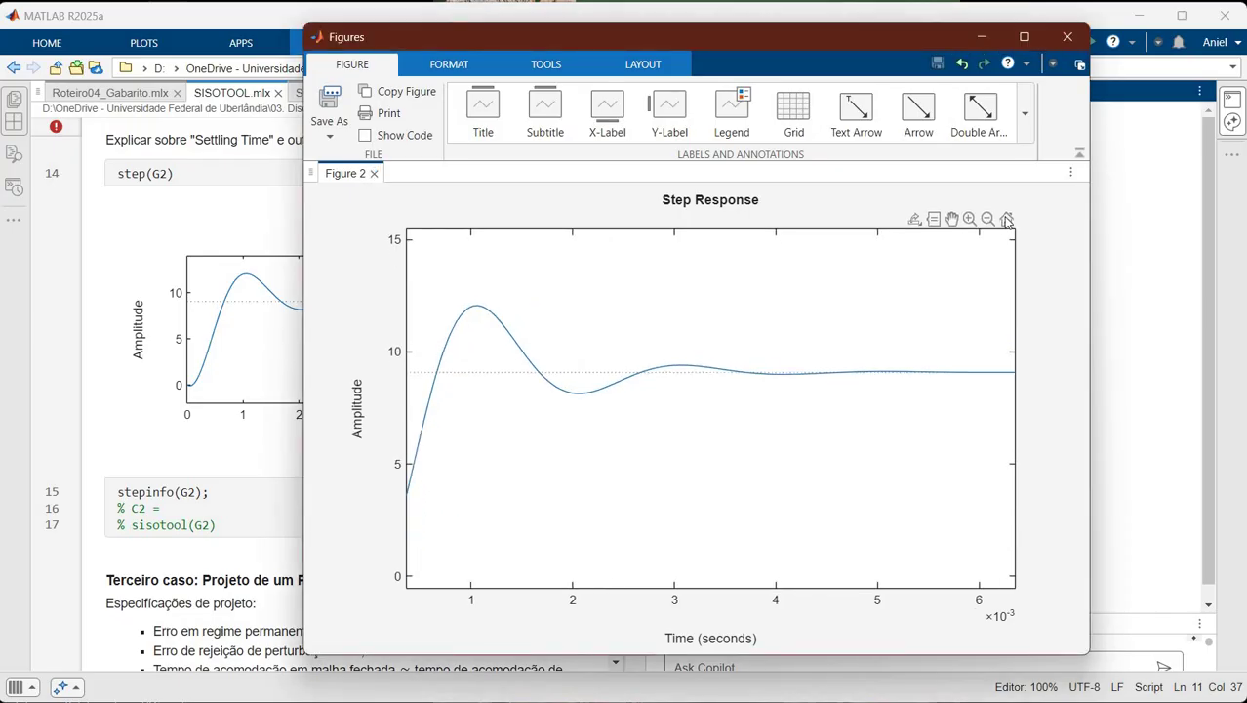
click(1006, 218)
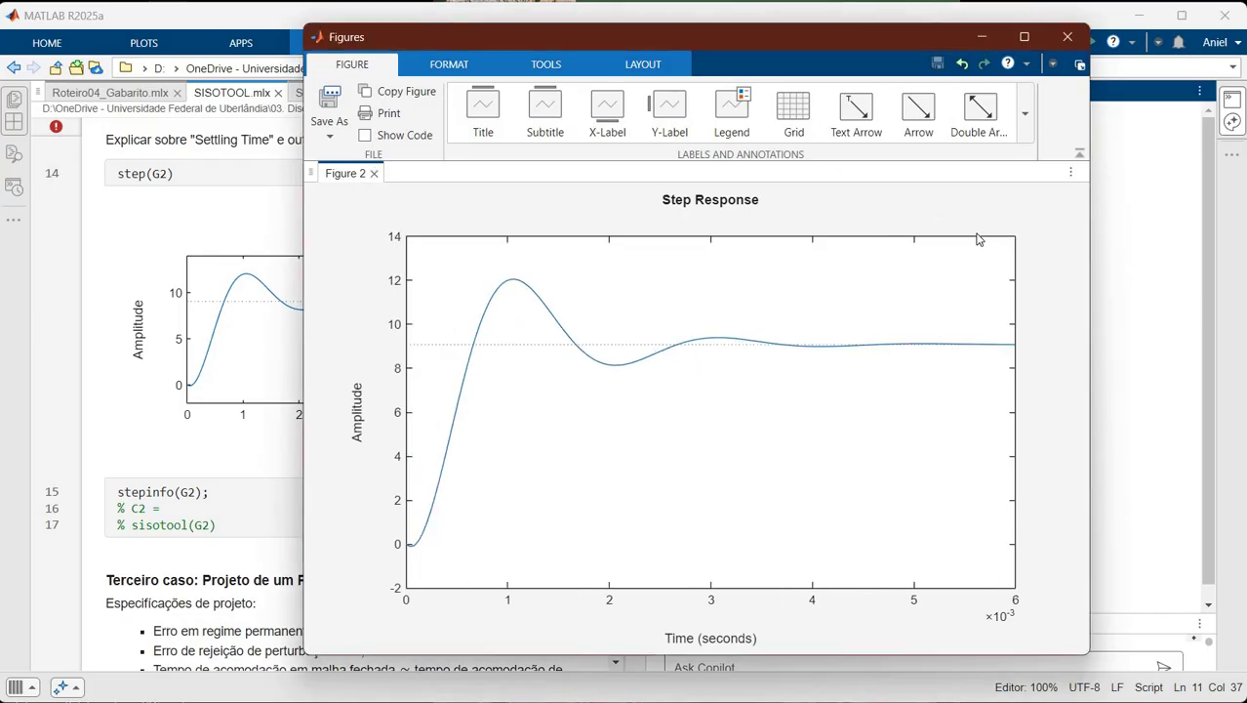
- Zoom into the initial undershoot of the G2 step response, restore the full view, and close the figure
drag(451, 511, 397, 566)
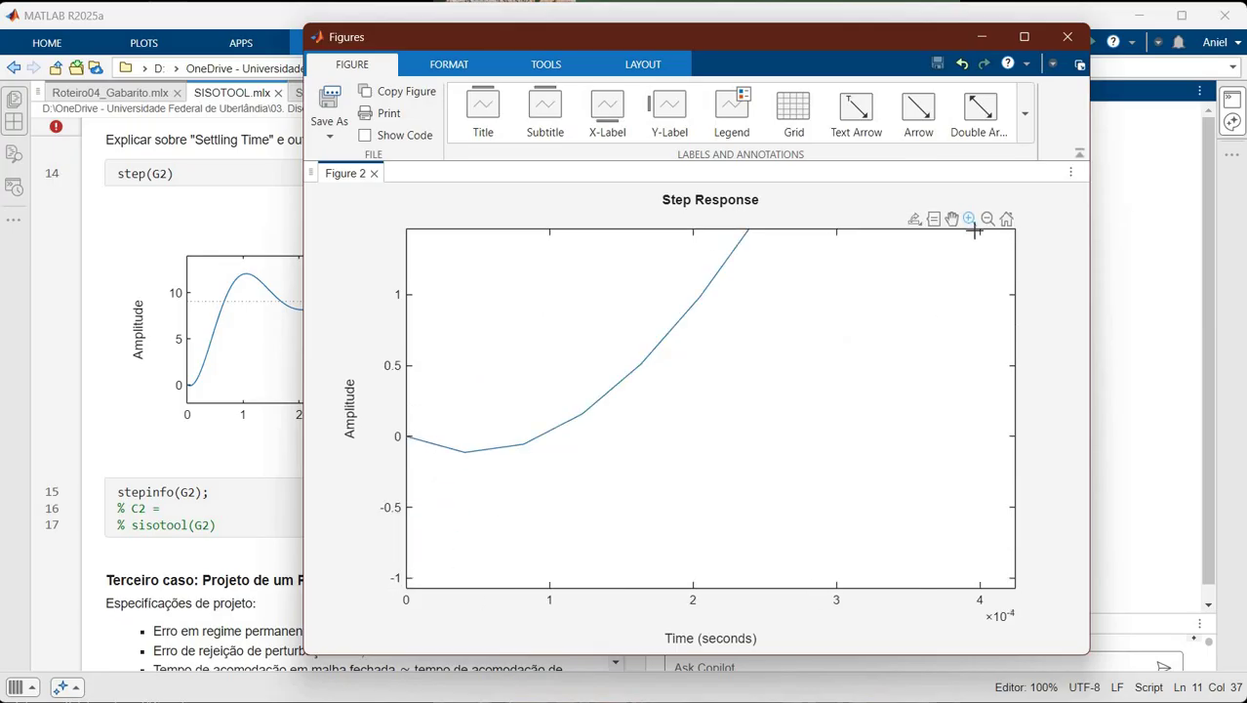
double_click(467, 348)
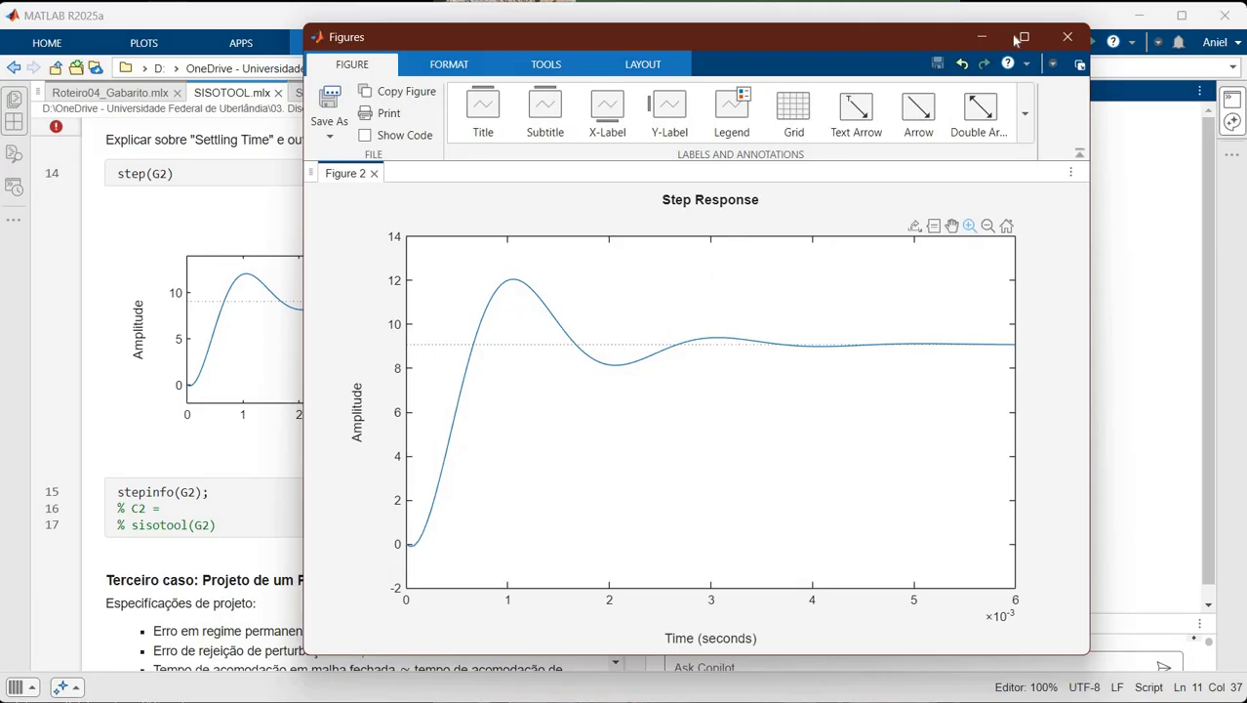
click(1067, 38)
- Show the Settling Time characteristic on the live script's G2 step plot and inspect its marker
right_click(369, 345)
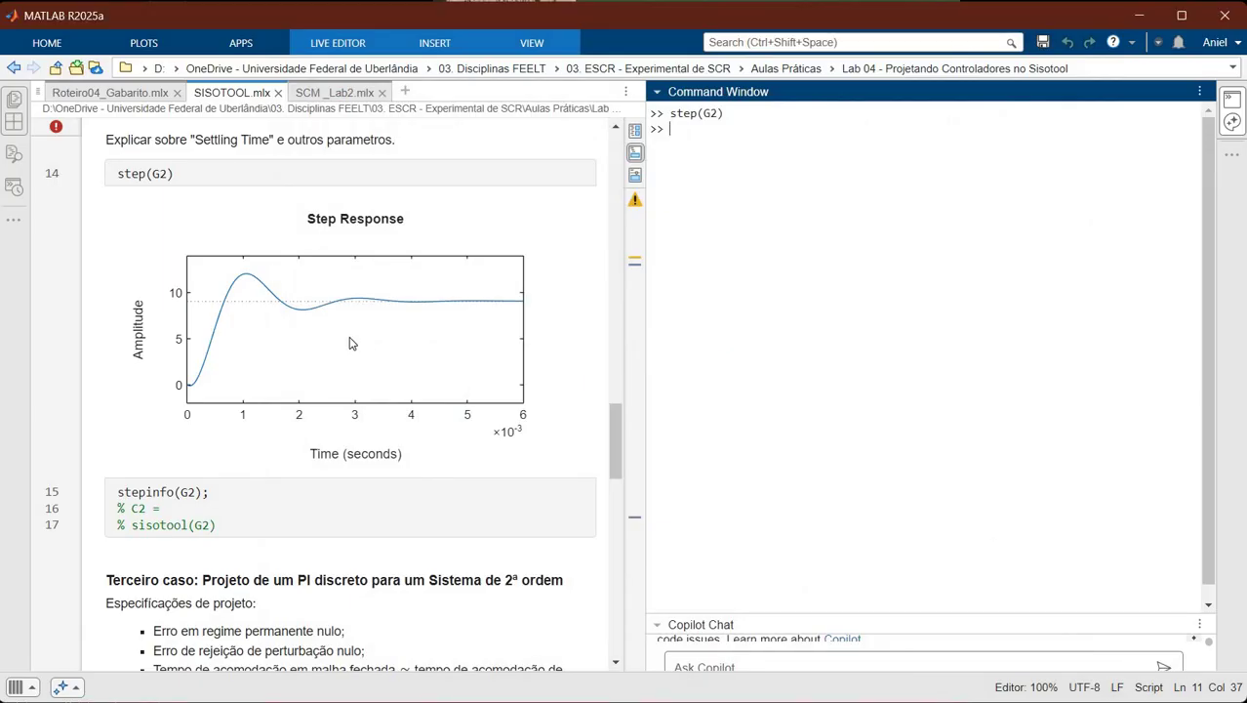
click(336, 340)
right_click(337, 339)
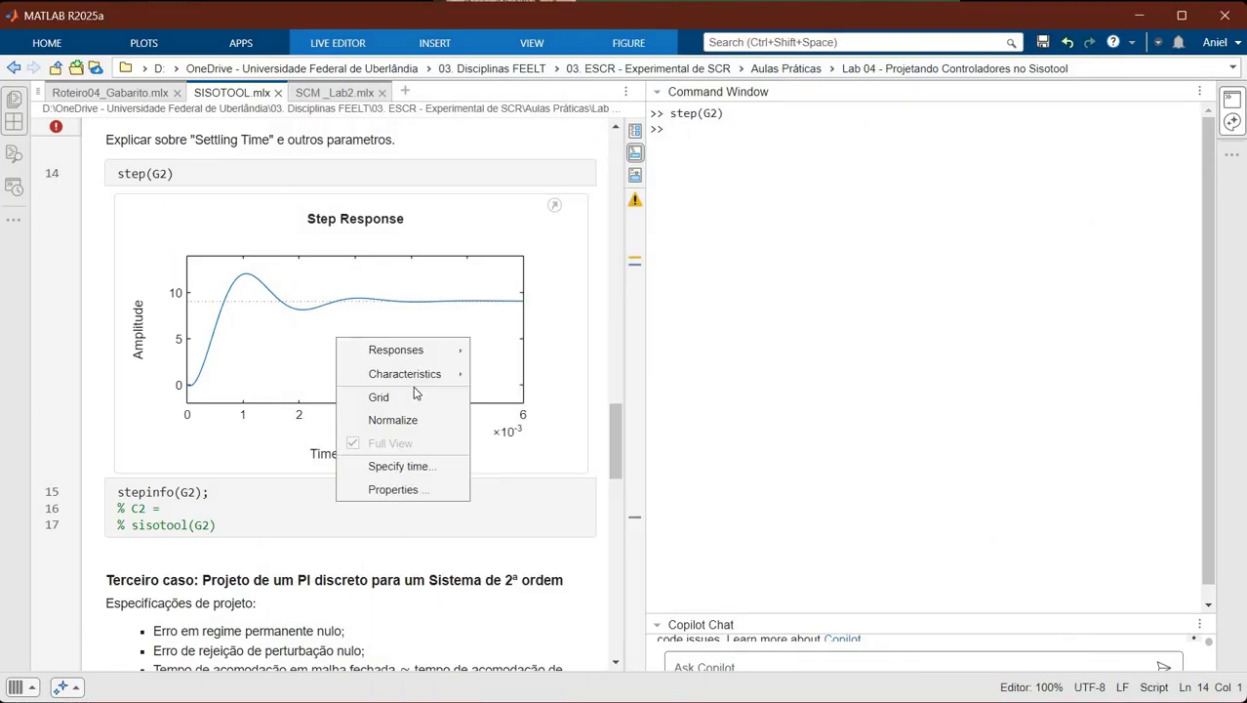
mouse_move(439, 374)
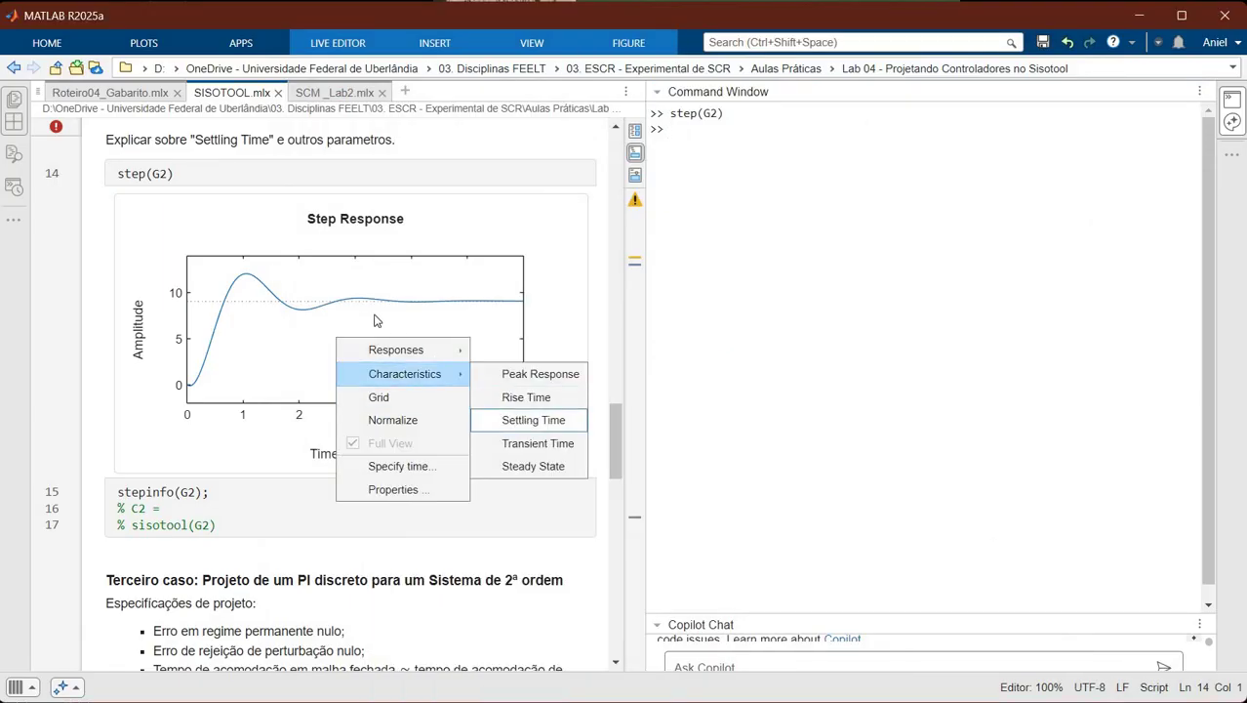
click(529, 423)
click(379, 297)
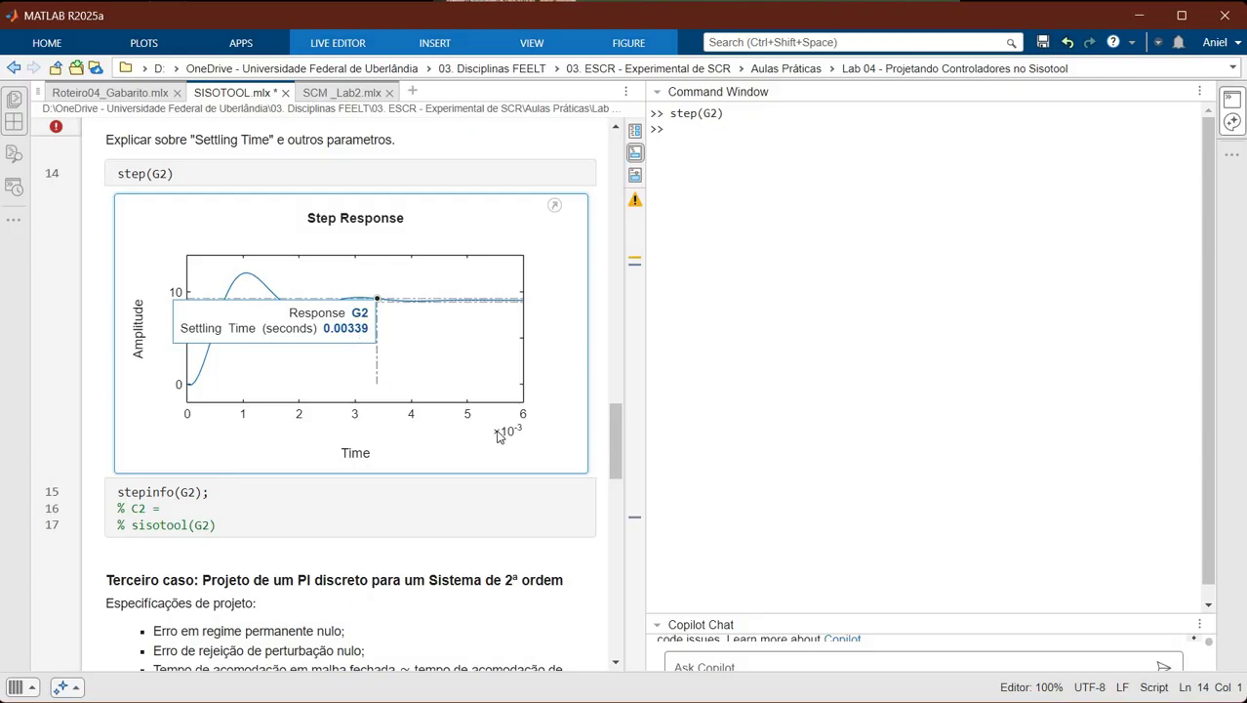
- Remove the semicolon after stepinfo(G2), add a blank line below it, and run the live script
click(223, 492)
key(BackSpace)
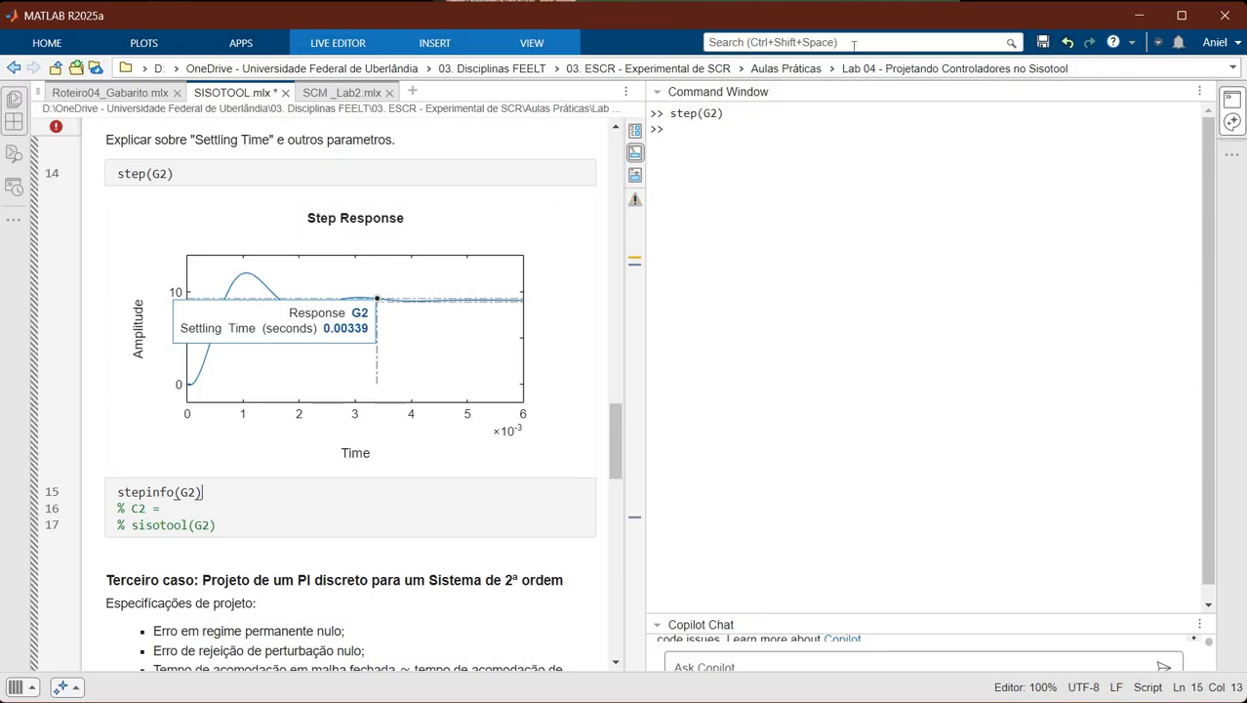
key(Return)
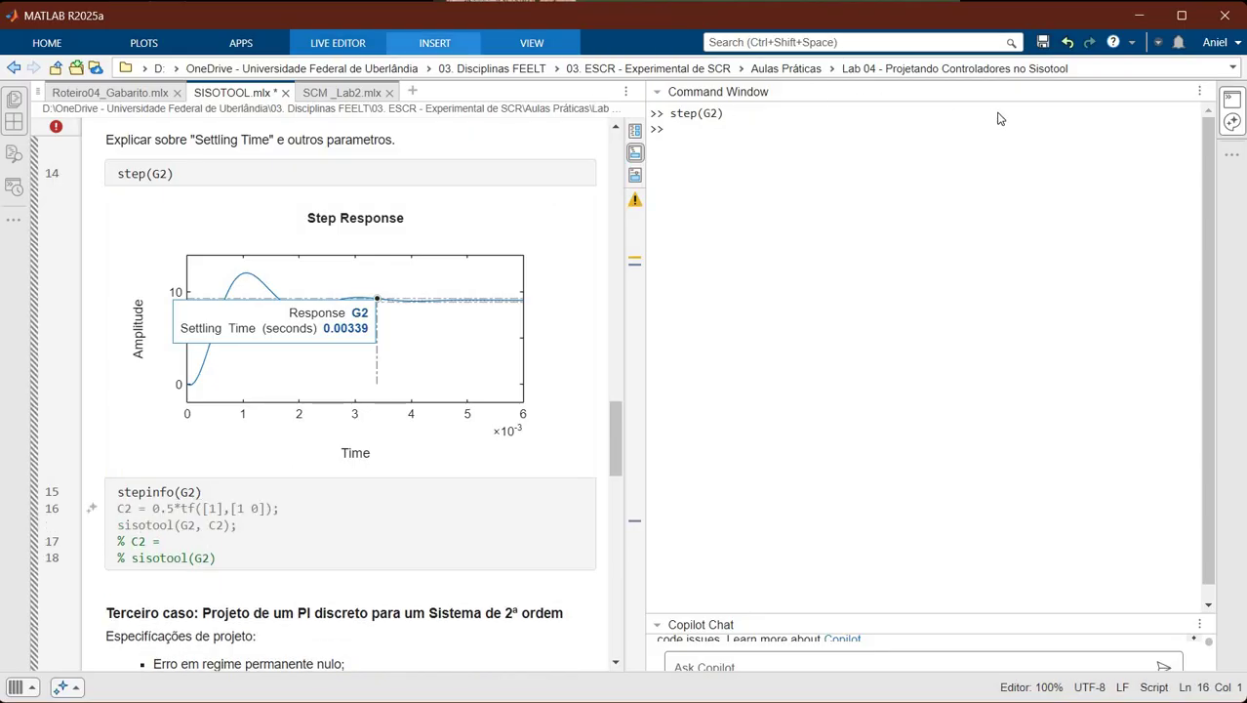
click(337, 43)
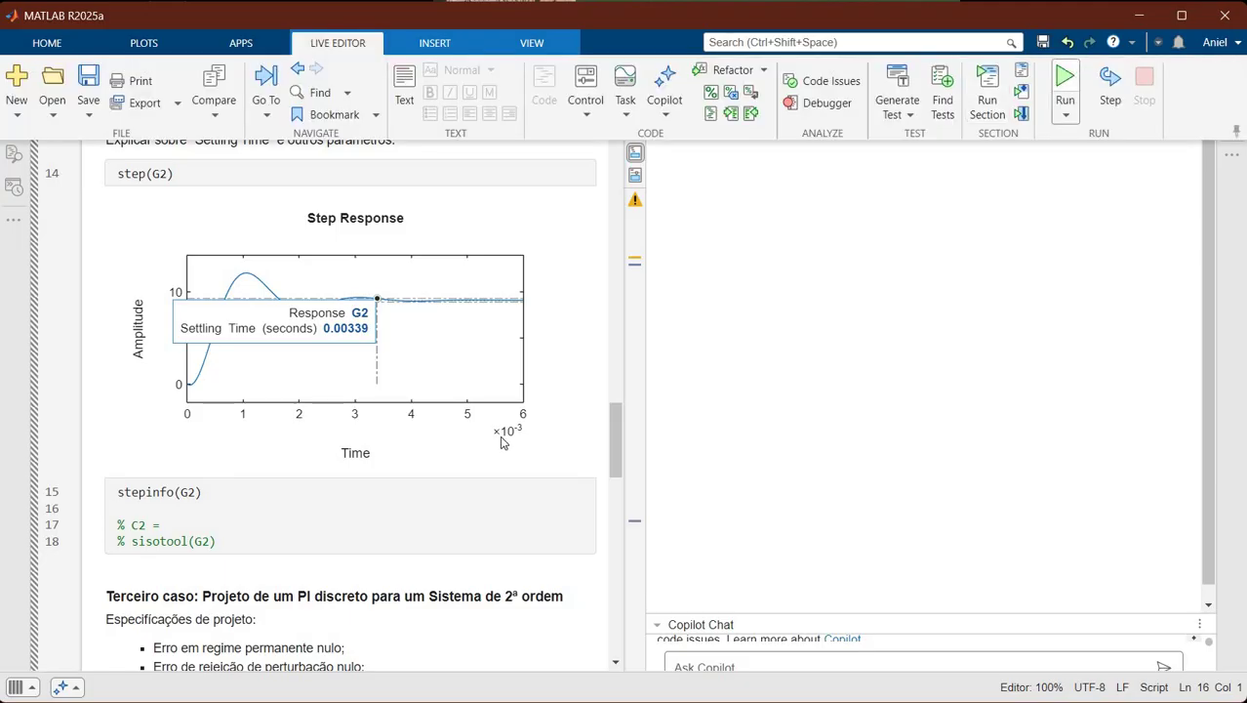
click(1065, 83)
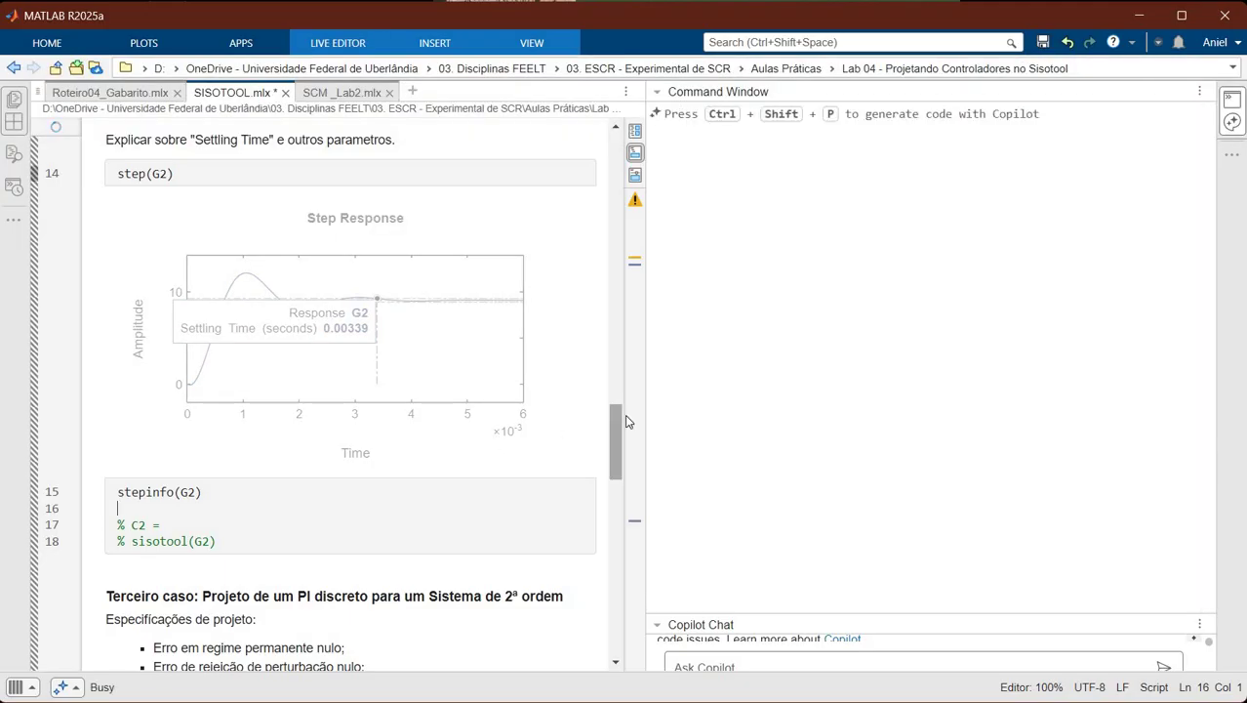
- Examine the settling time, rise time and overshoot in the stepinfo(G2) output, and save the live script
scroll(329, 401, down, 5)
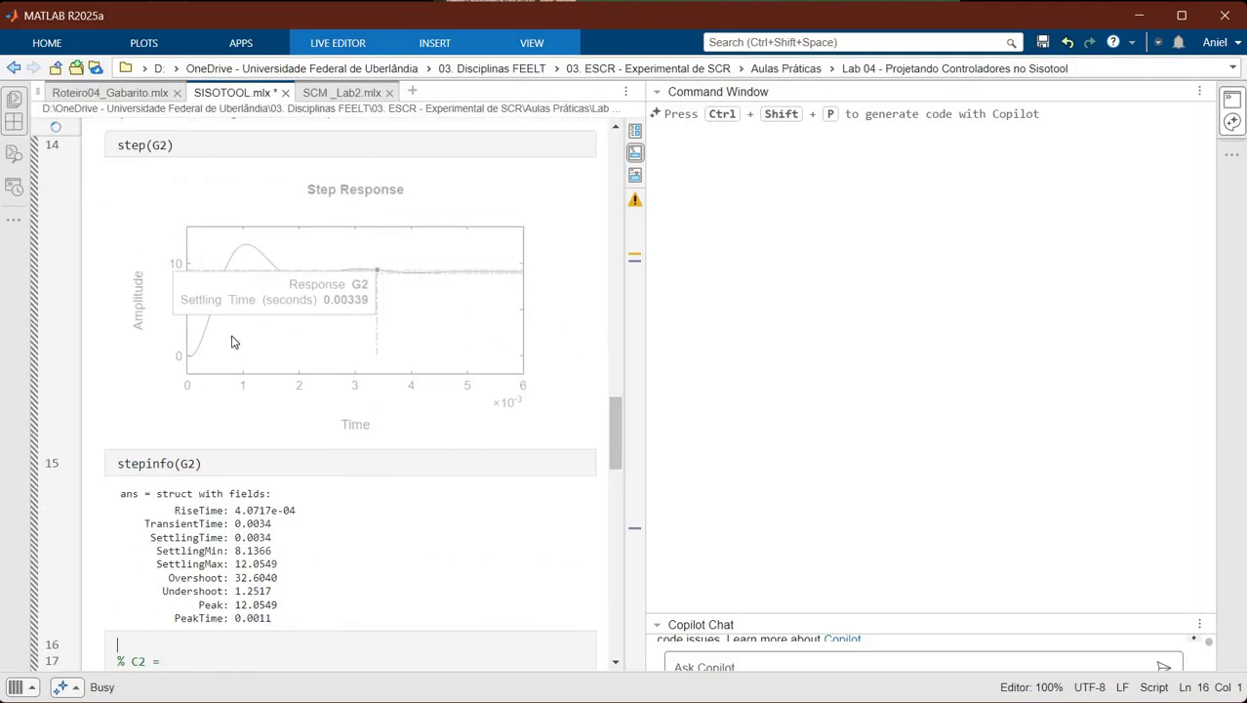
drag(233, 313, 274, 314)
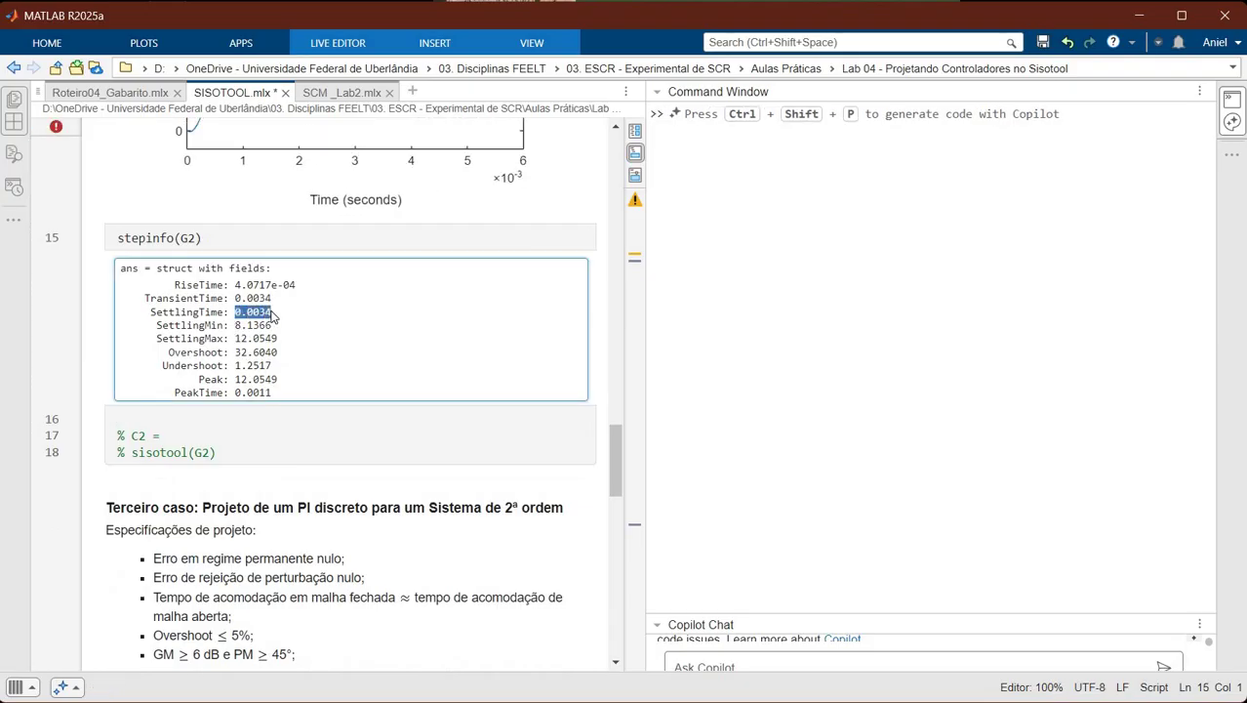
key(ctrl+s)
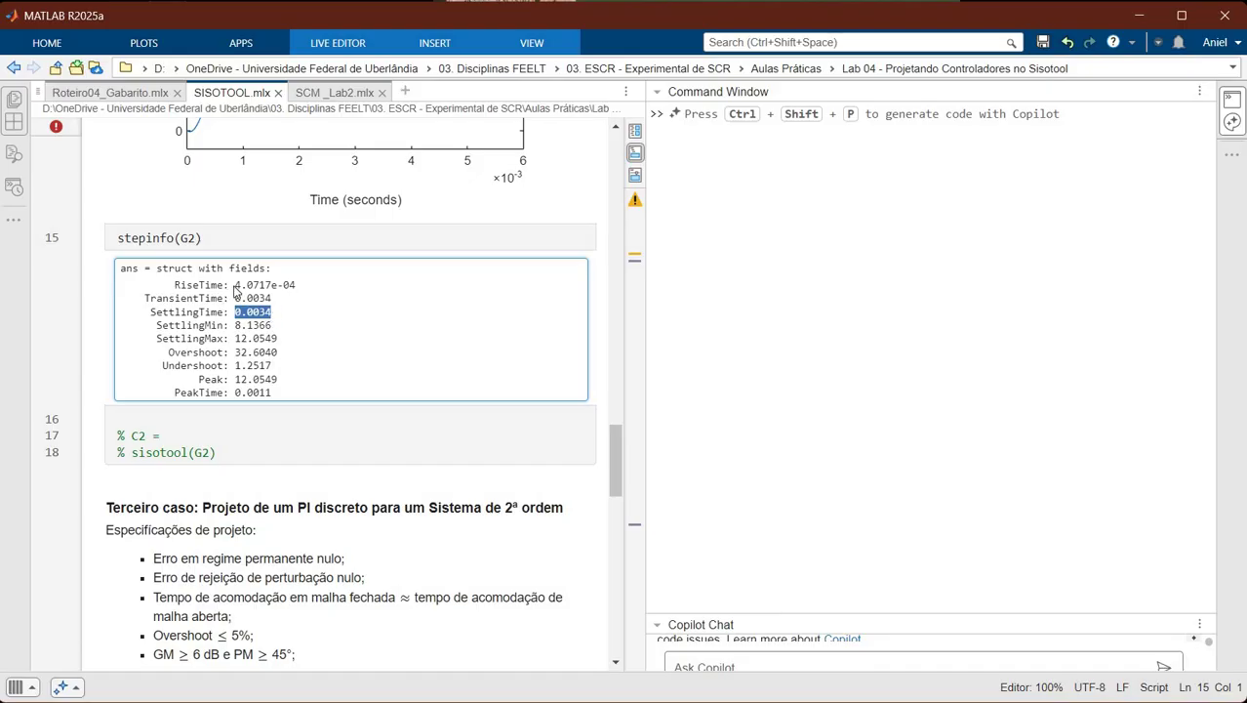
drag(234, 285, 300, 287)
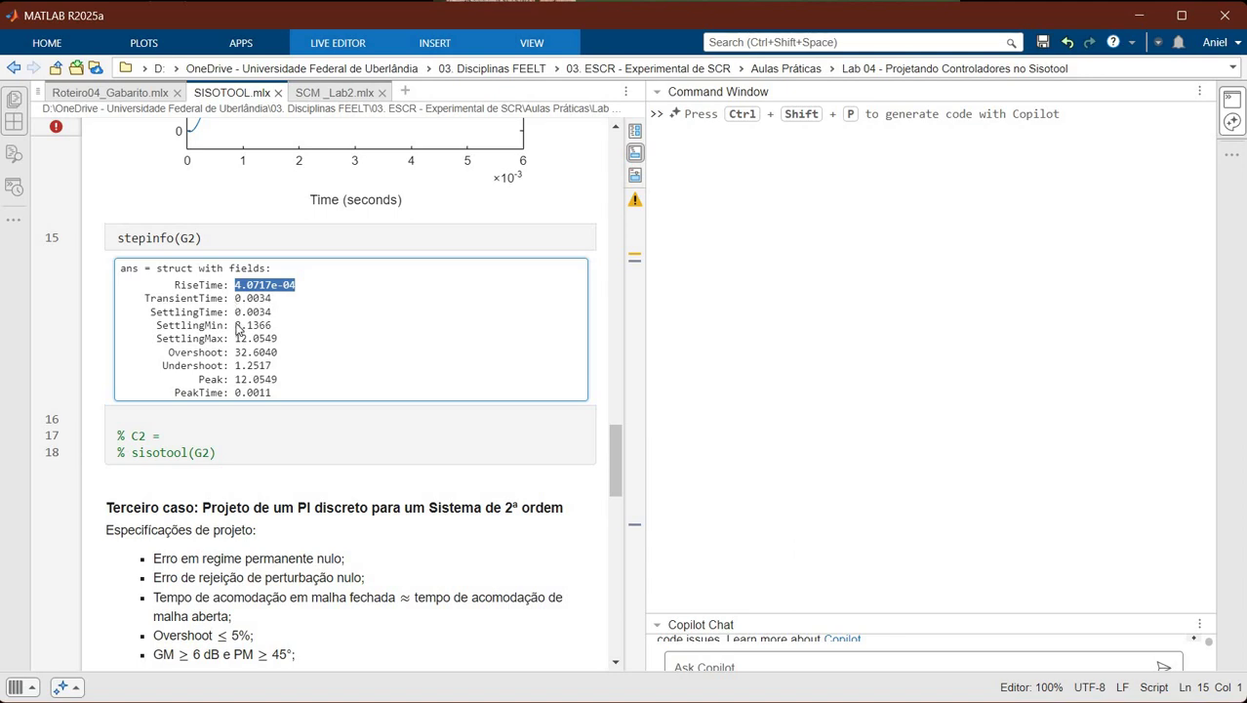
drag(267, 326, 279, 358)
click(235, 361)
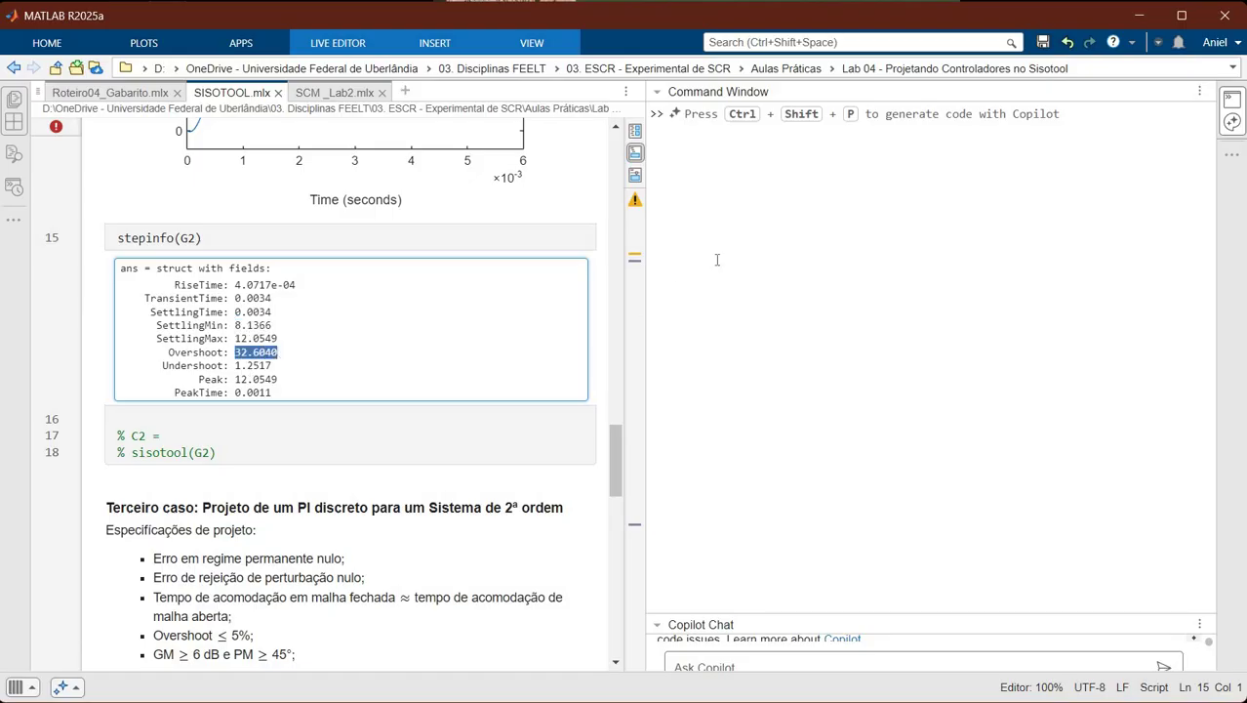
- Rerun step(G2) from the Command Window and display the Peak Response characteristic with its data tip in the figure
scroll(717, 260, up, 3)
click(760, 228)
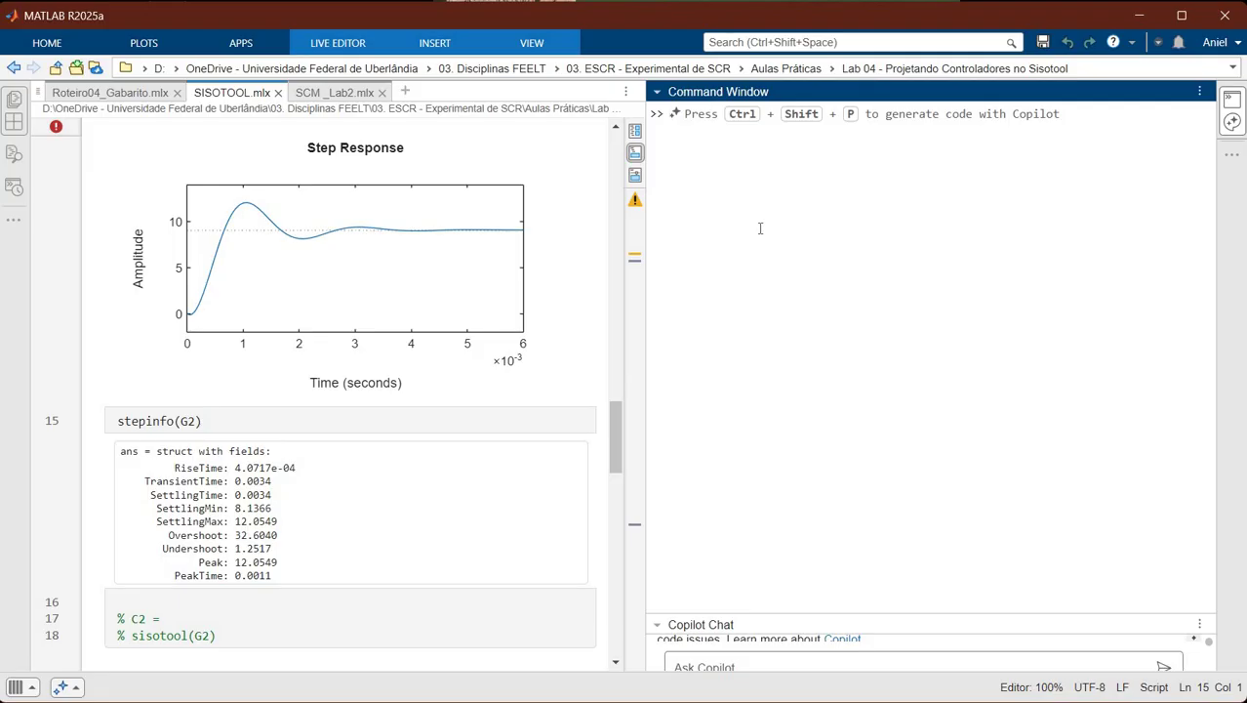
key(Up)
key(Return)
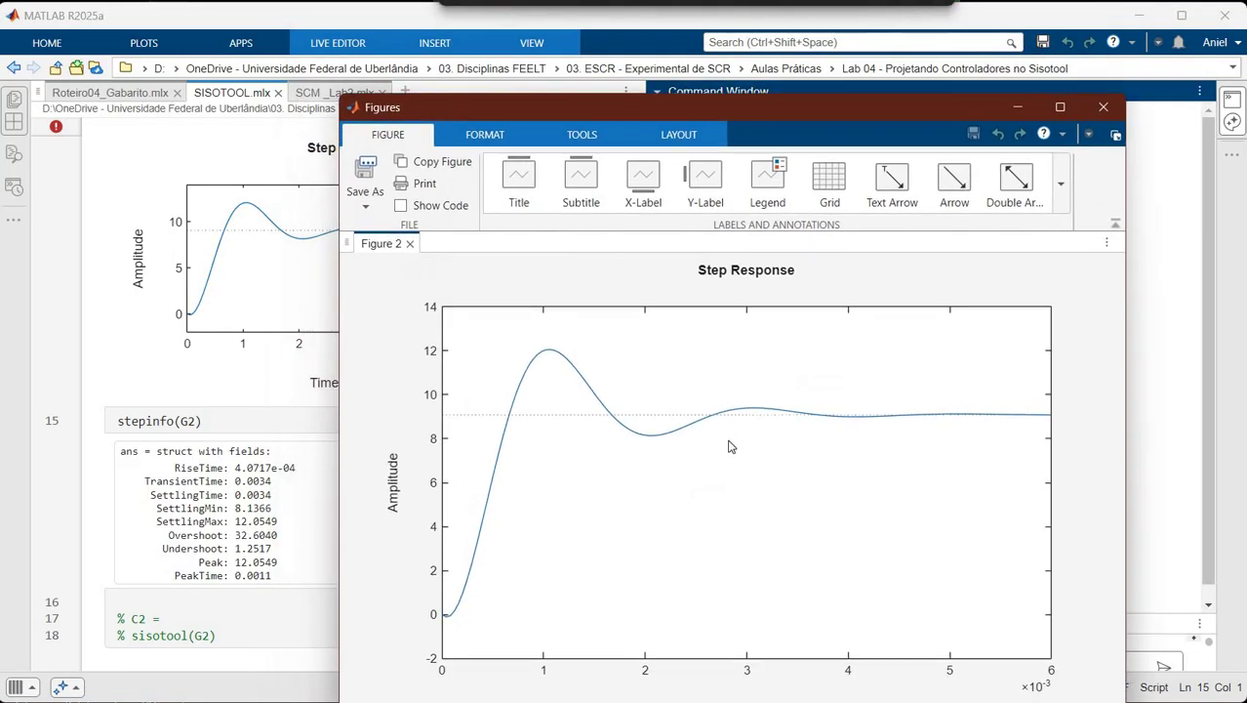
right_click(727, 440)
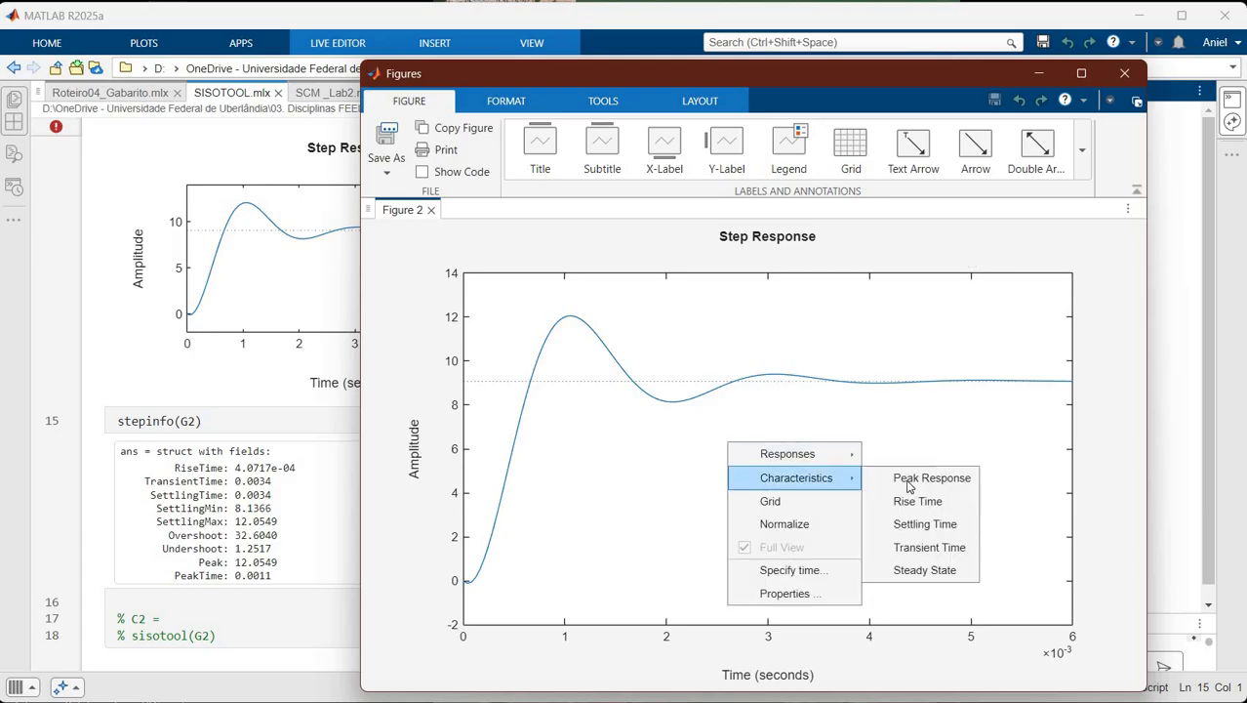
click(576, 317)
mouse_move(573, 317)
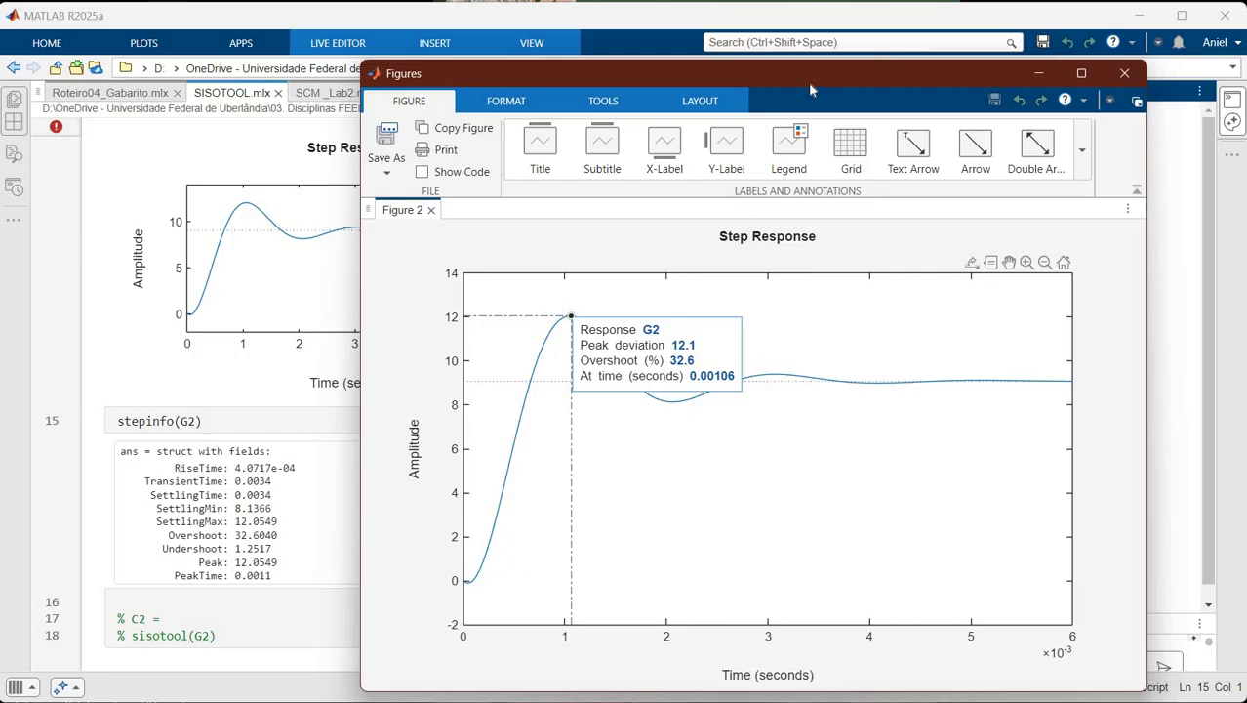
- Move the figure clear of the stepinfo output and add the Settling Time characteristic with its data tip
drag(908, 72, 997, 41)
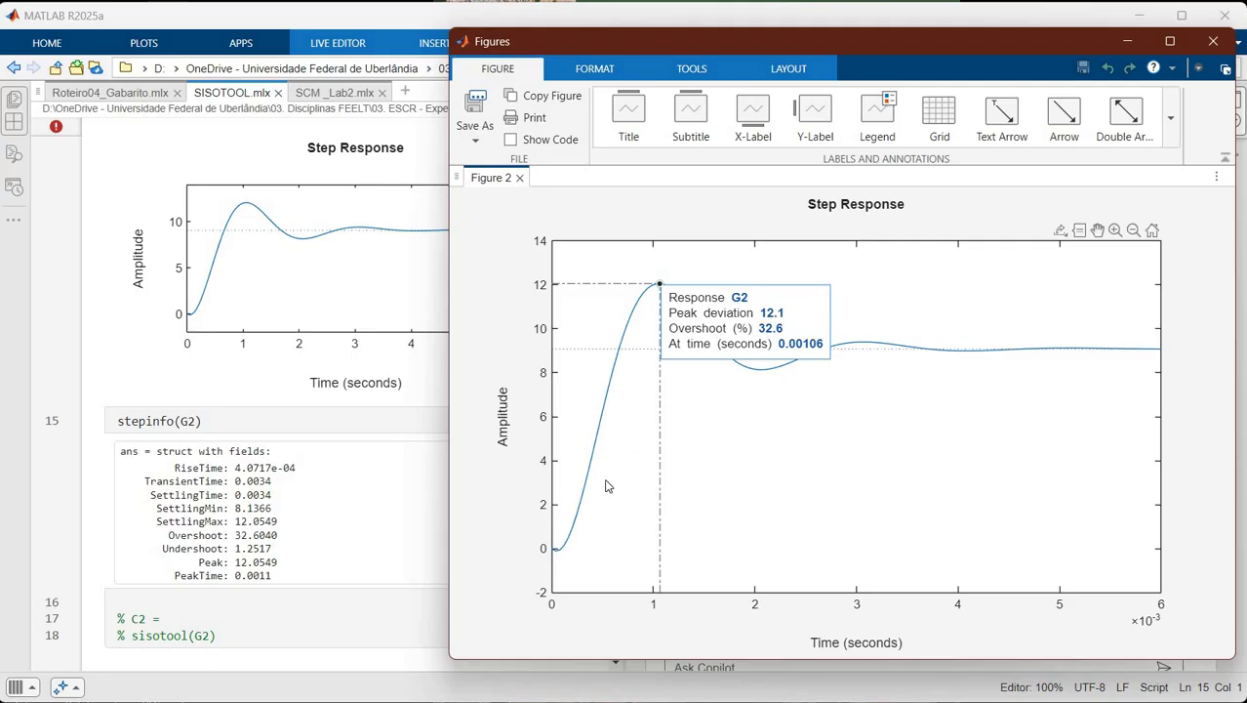
right_click(1017, 459)
mouse_move(1020, 458)
click(1097, 505)
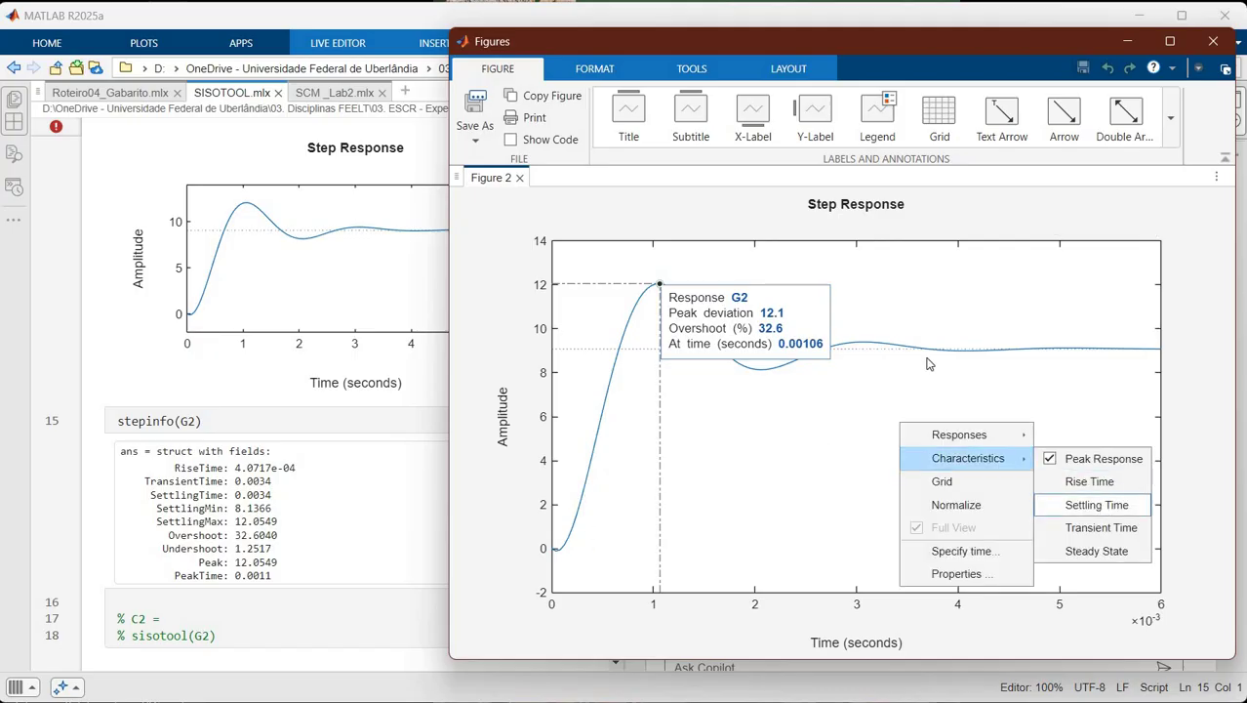
click(896, 345)
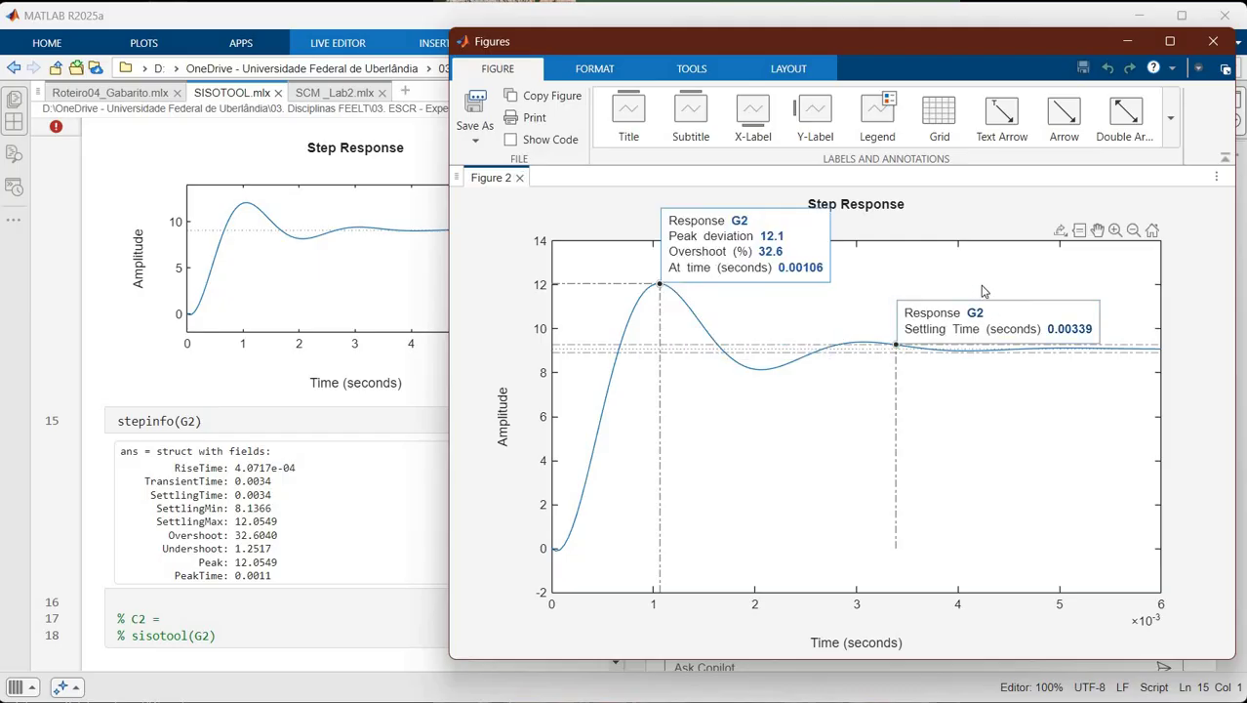
- Open the step response's time response options, check the settling time tolerance alongside the figure, and close the Property Editor
drag(586, 347, 563, 313)
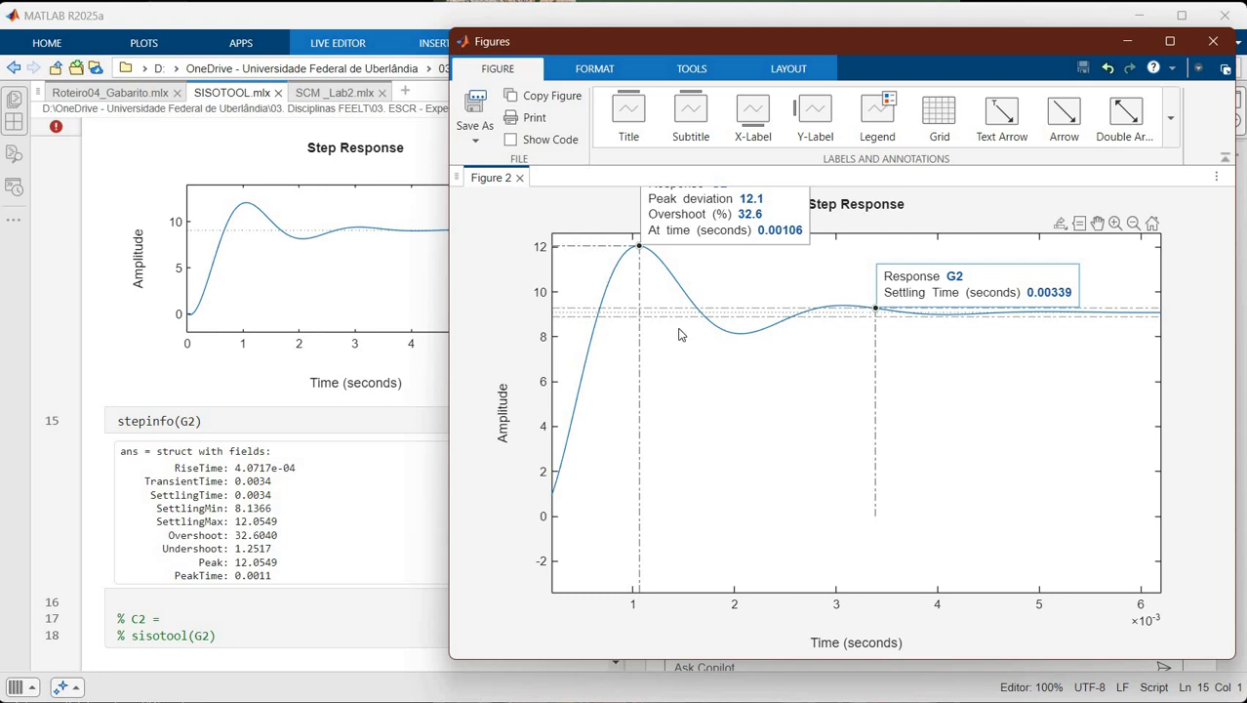
right_click(806, 405)
mouse_move(859, 444)
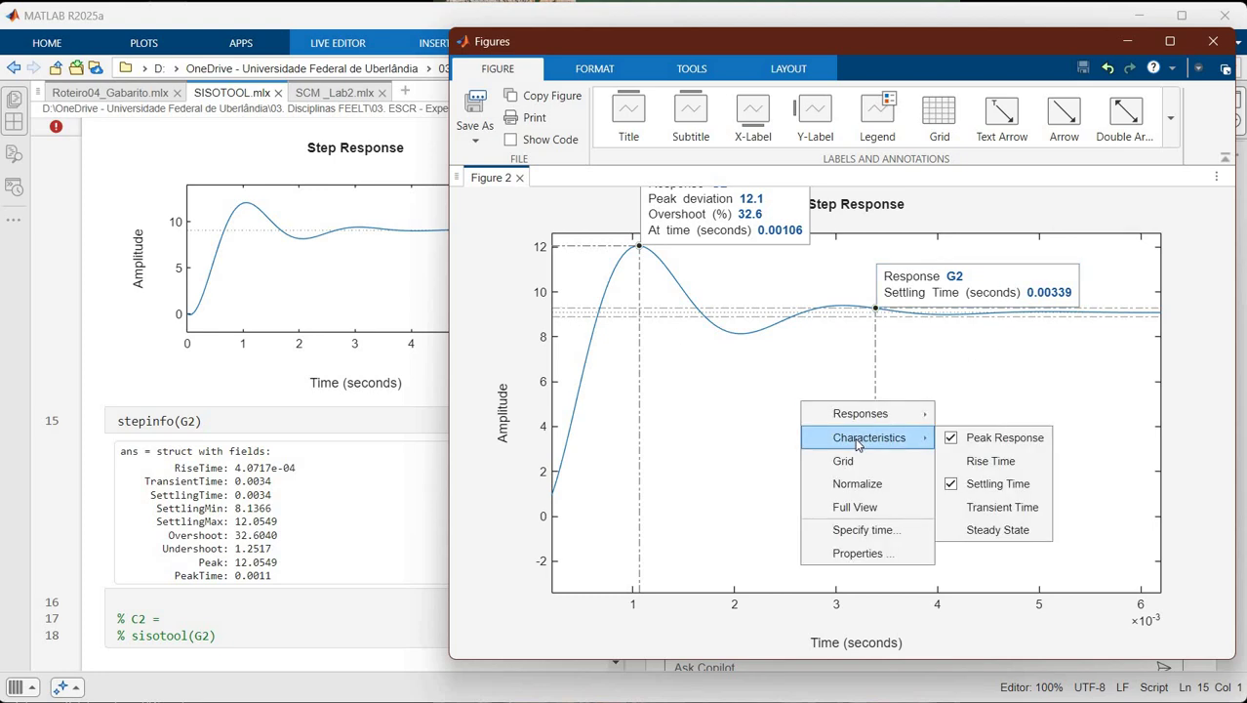
click(857, 553)
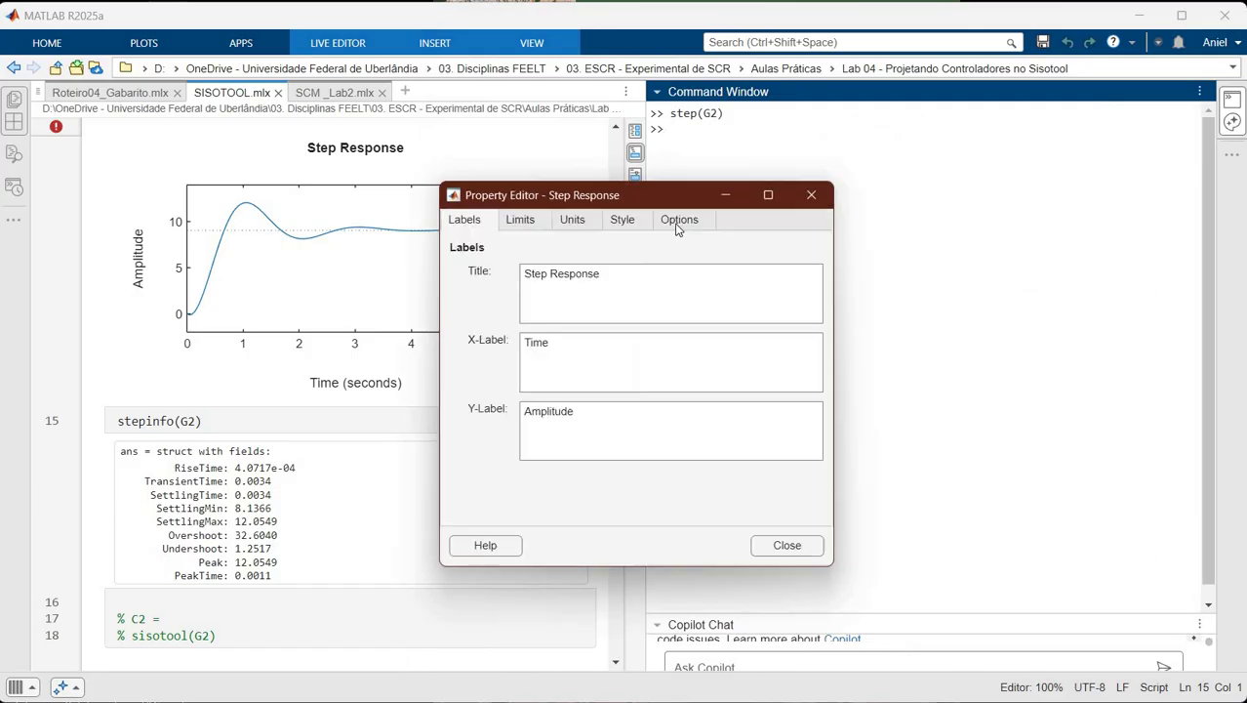
click(677, 226)
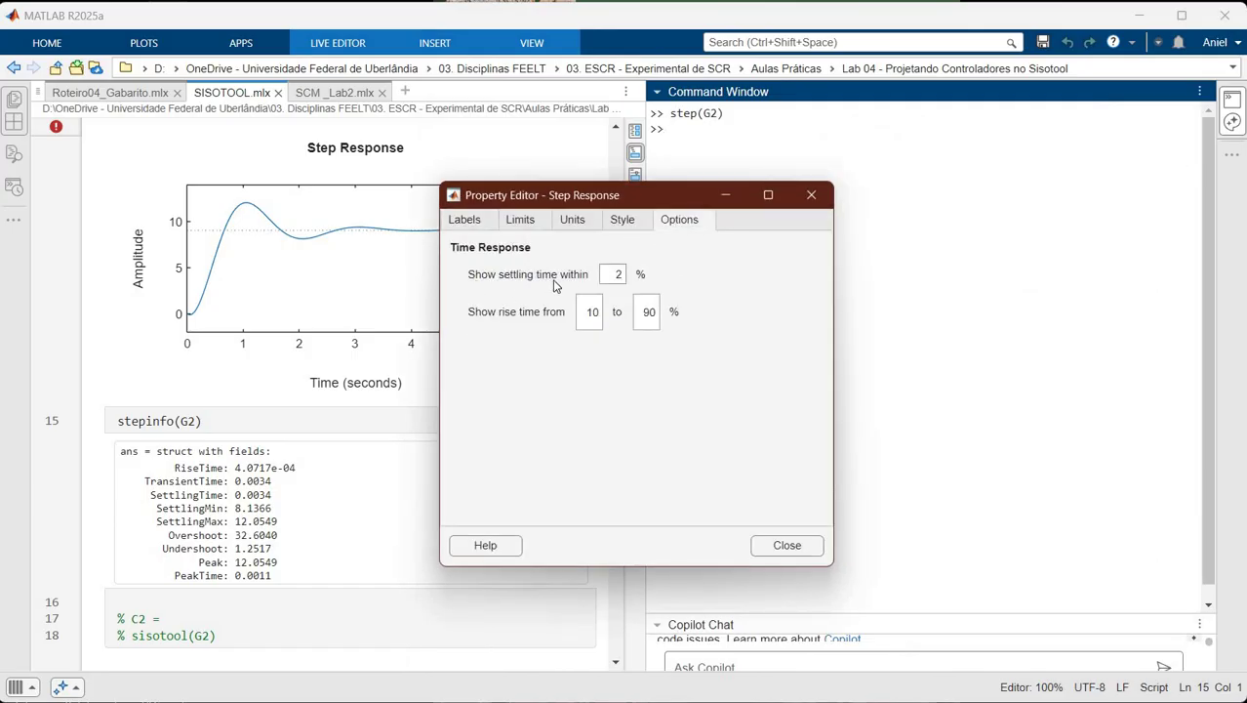
click(625, 278)
drag(552, 194, 323, 209)
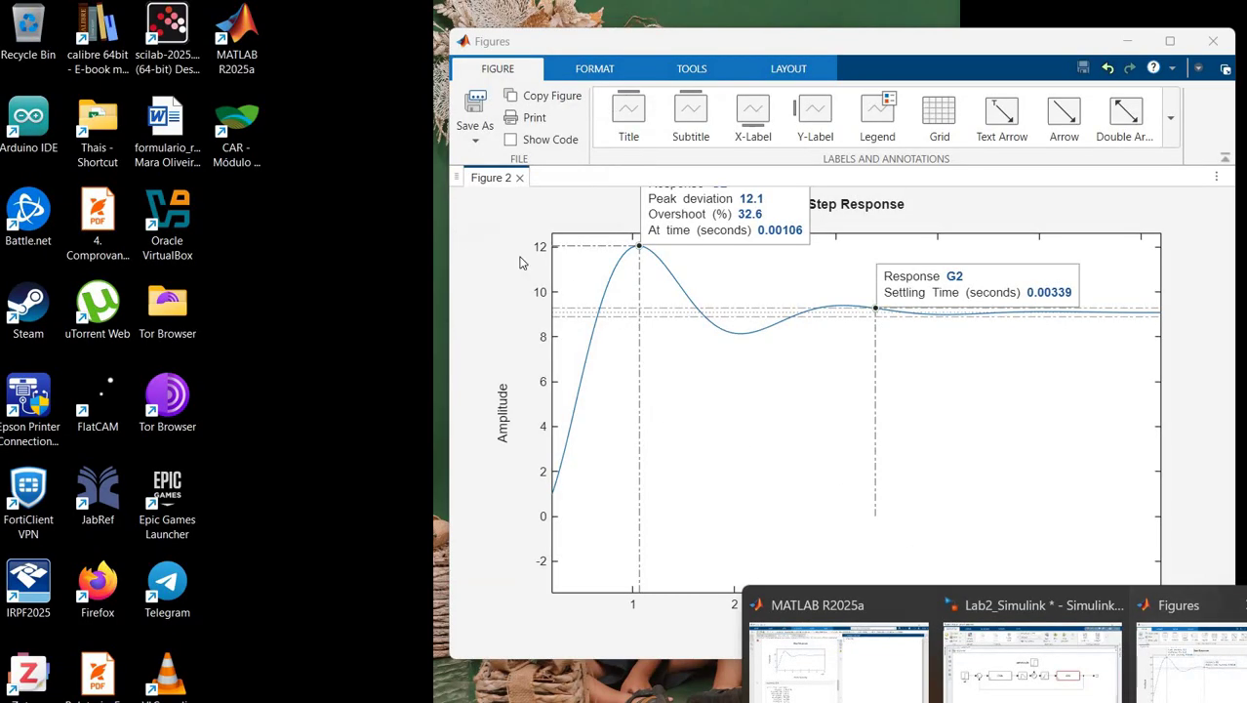
click(1171, 664)
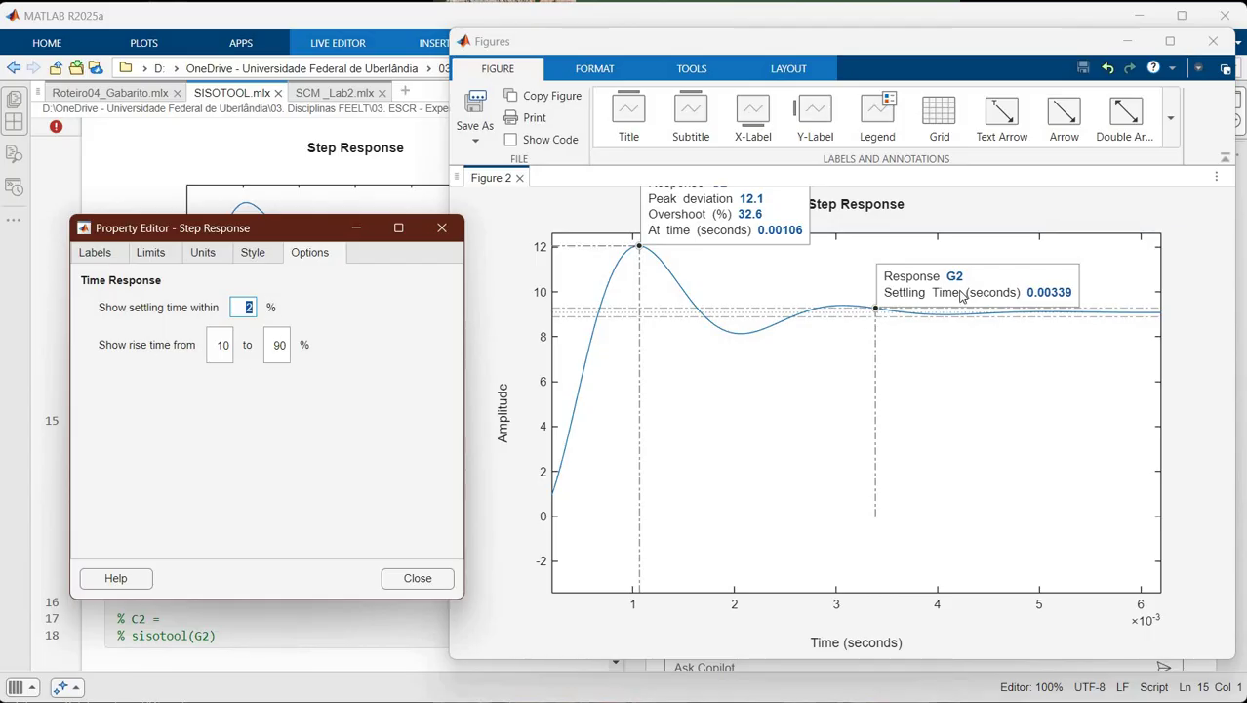
click(454, 237)
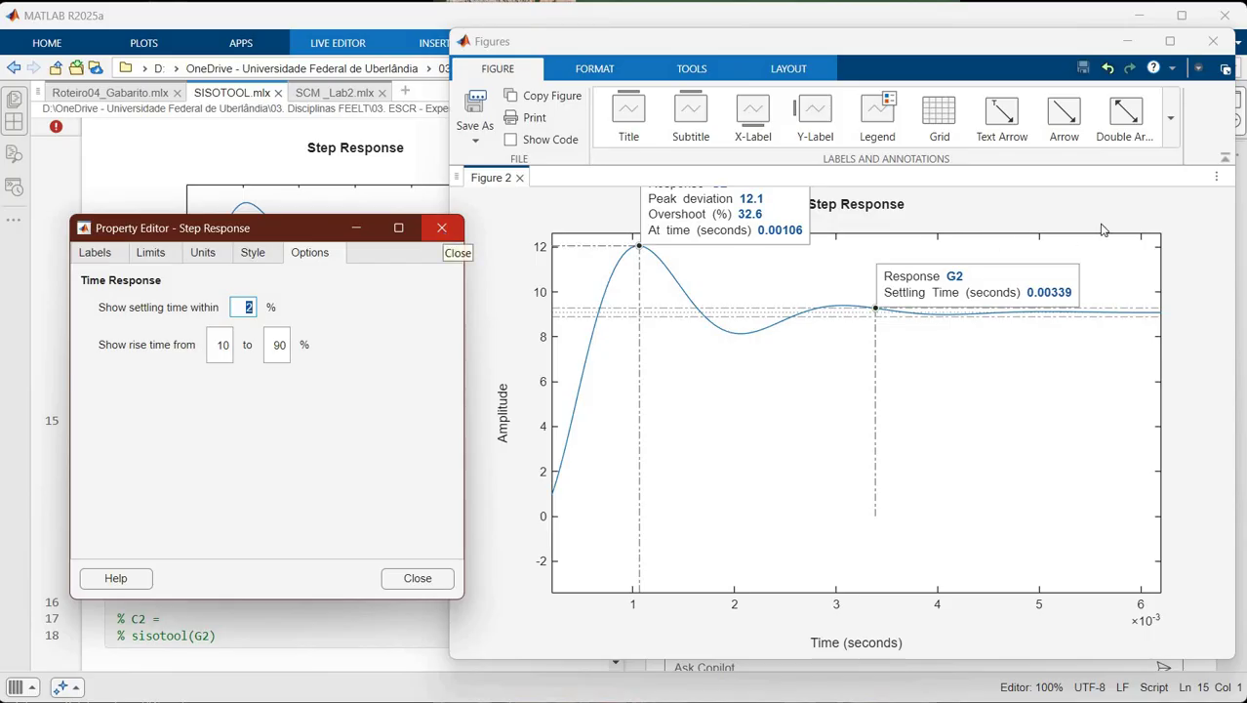
- Restore the full plot view, then review the rise time percentage range in the Property Editor and close it
double_click(637, 408)
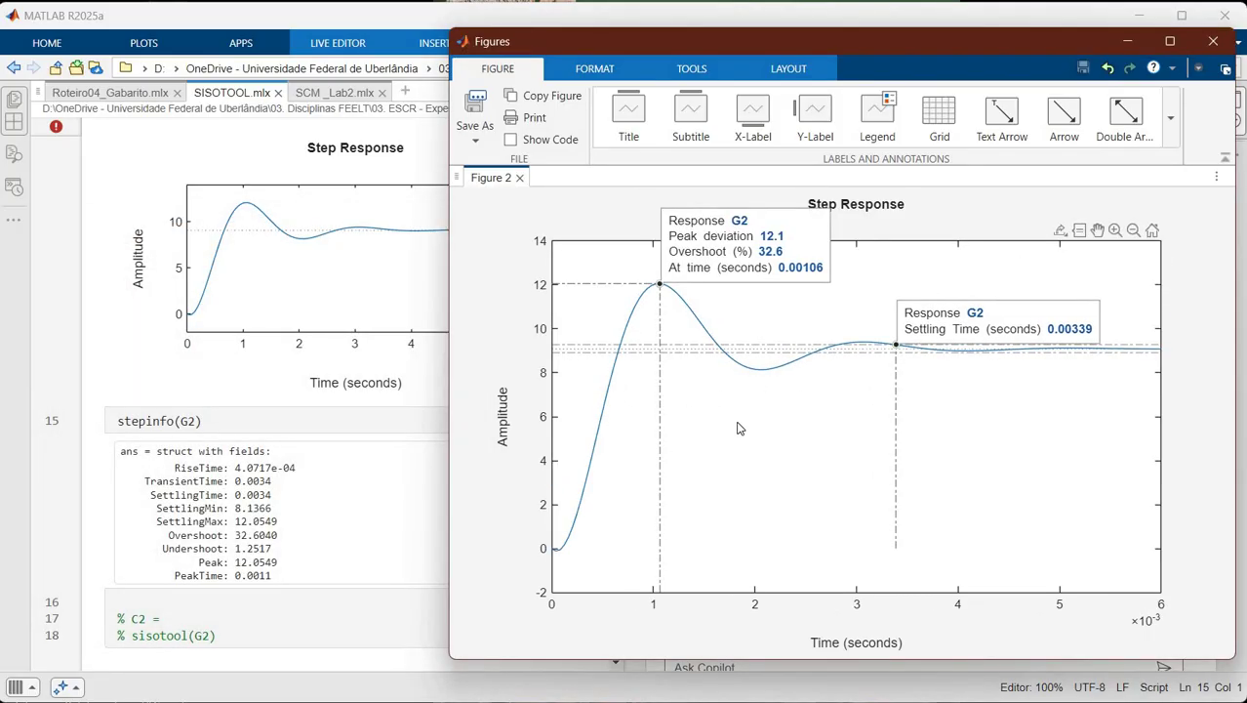
right_click(801, 561)
click(798, 575)
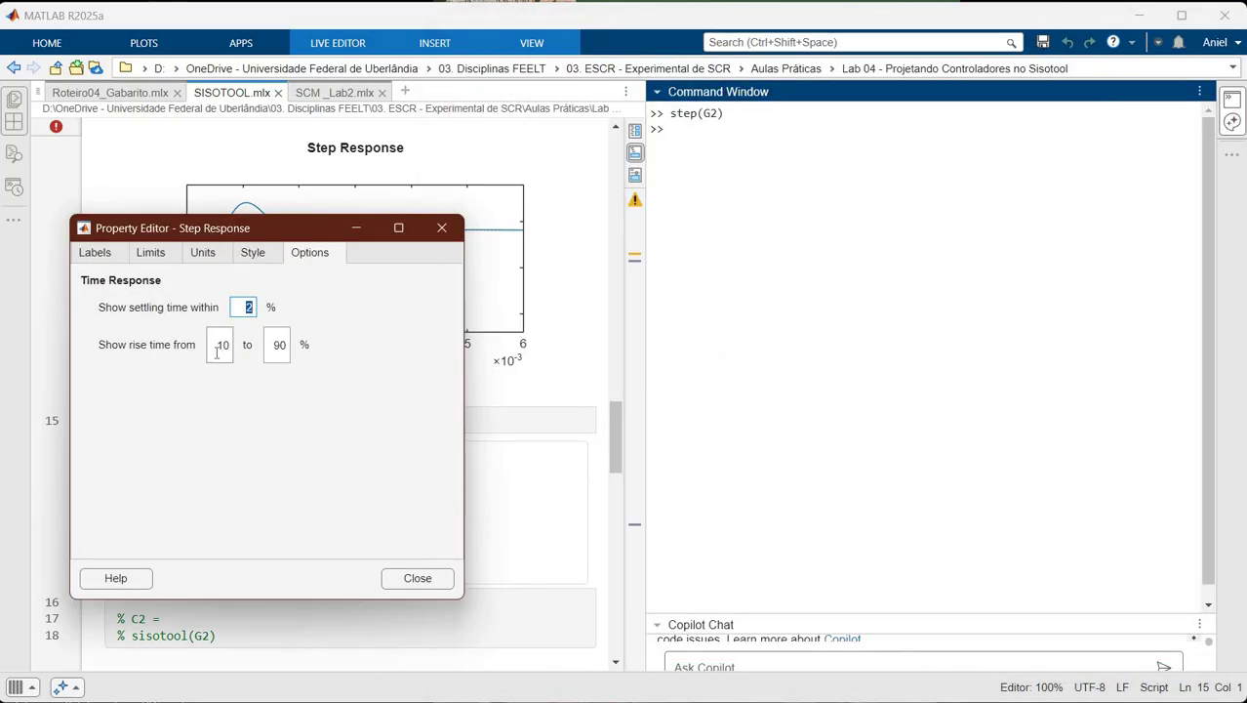
key(Tab)
key(Tab)
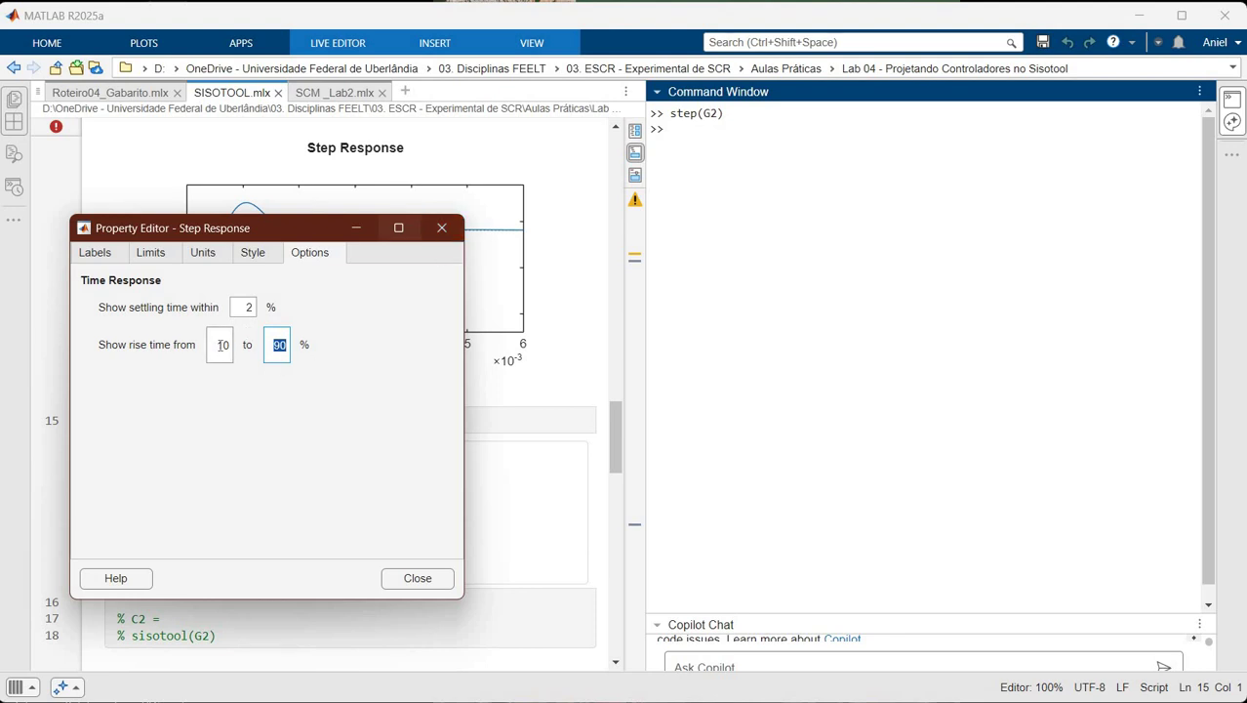
click(442, 228)
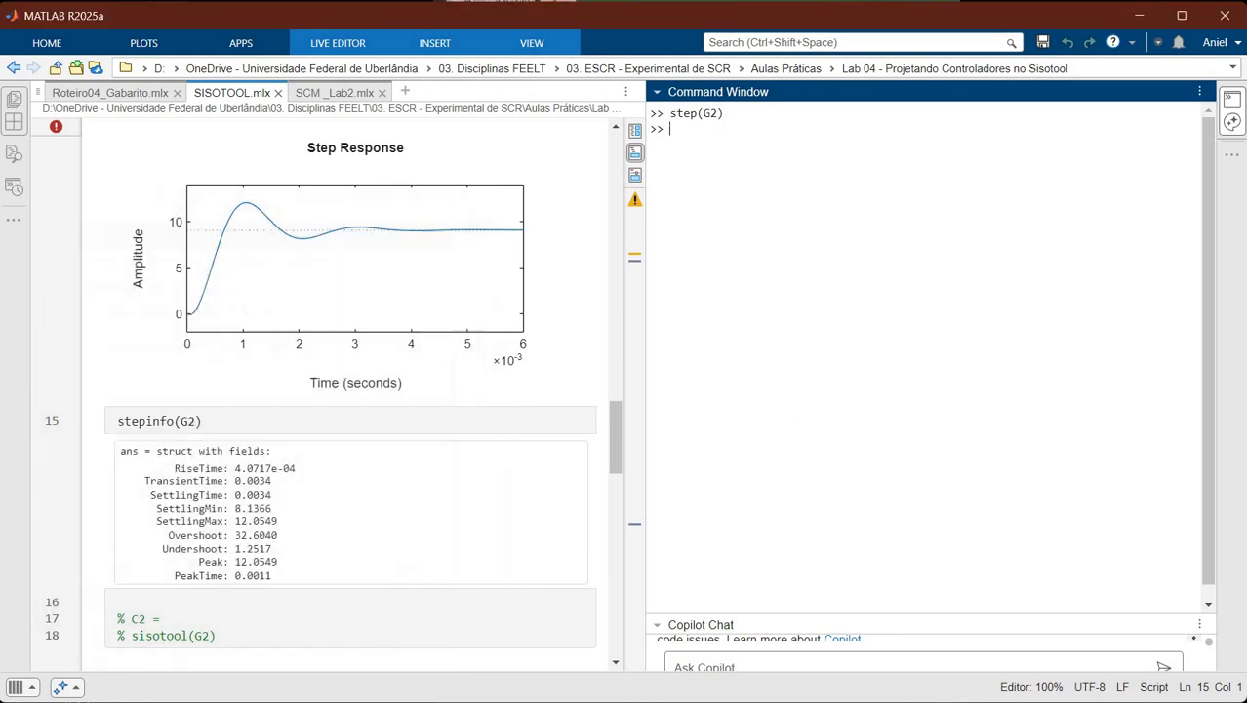
- Bring back the step response figure and probe points along the rising part of the G2 curve with data tips
click(1218, 702)
click(1240, 688)
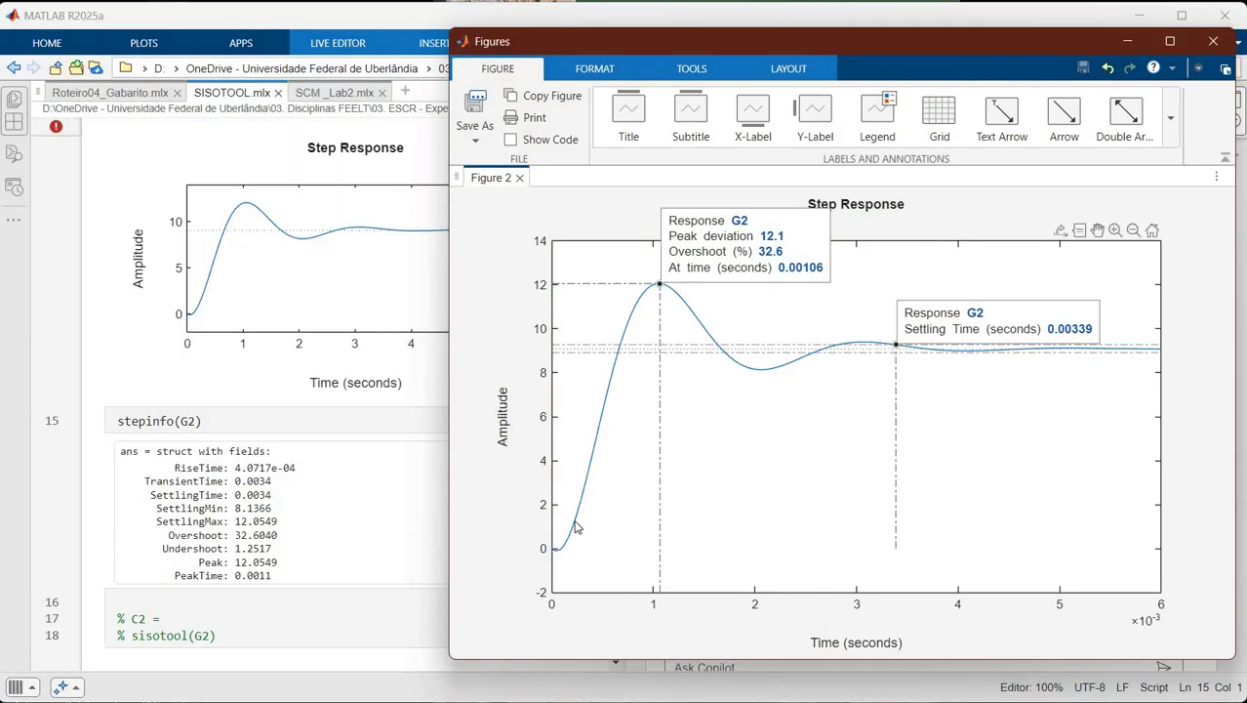
click(574, 527)
click(612, 377)
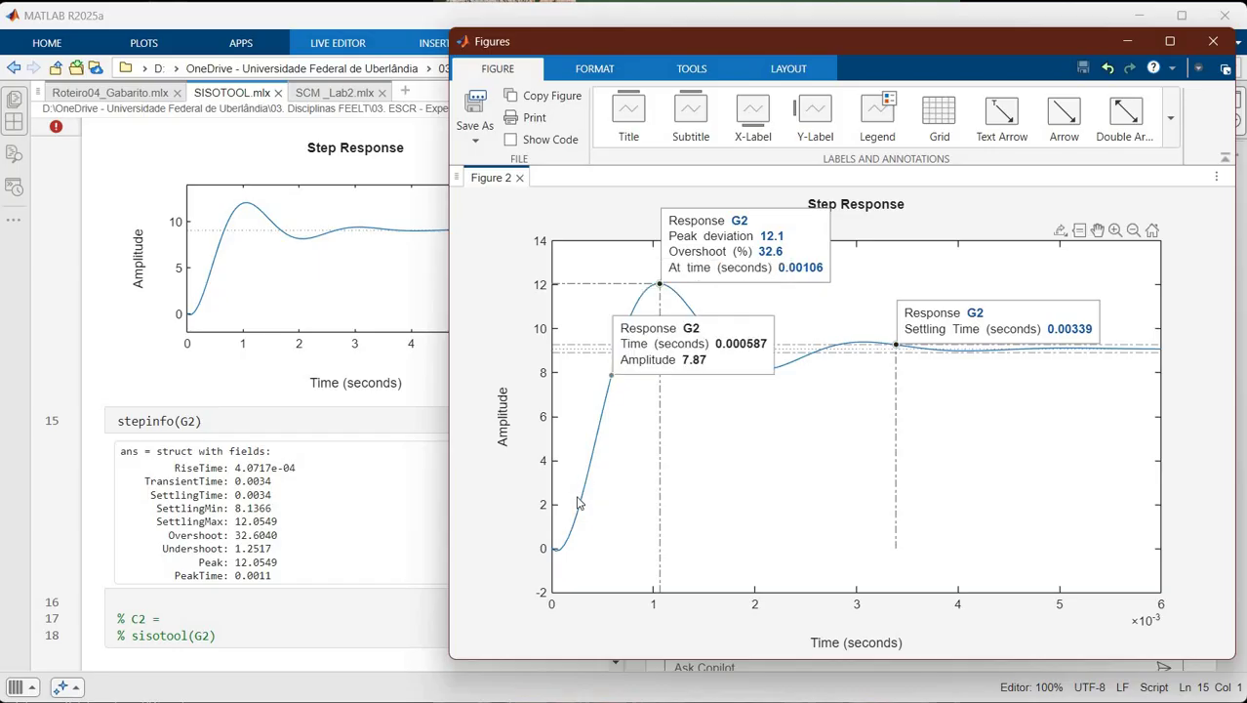
- Show the Rise Time characteristic of the G2 step response, read its data tip, and close the figure
right_click(749, 431)
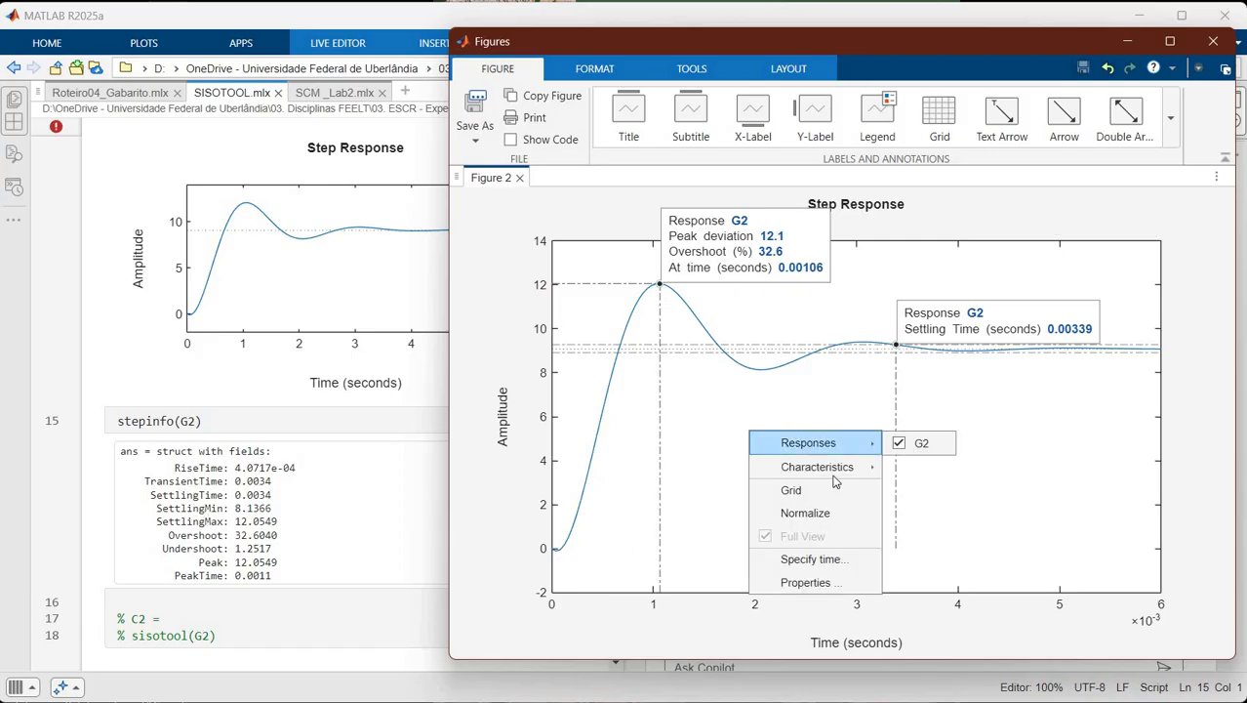
mouse_move(847, 468)
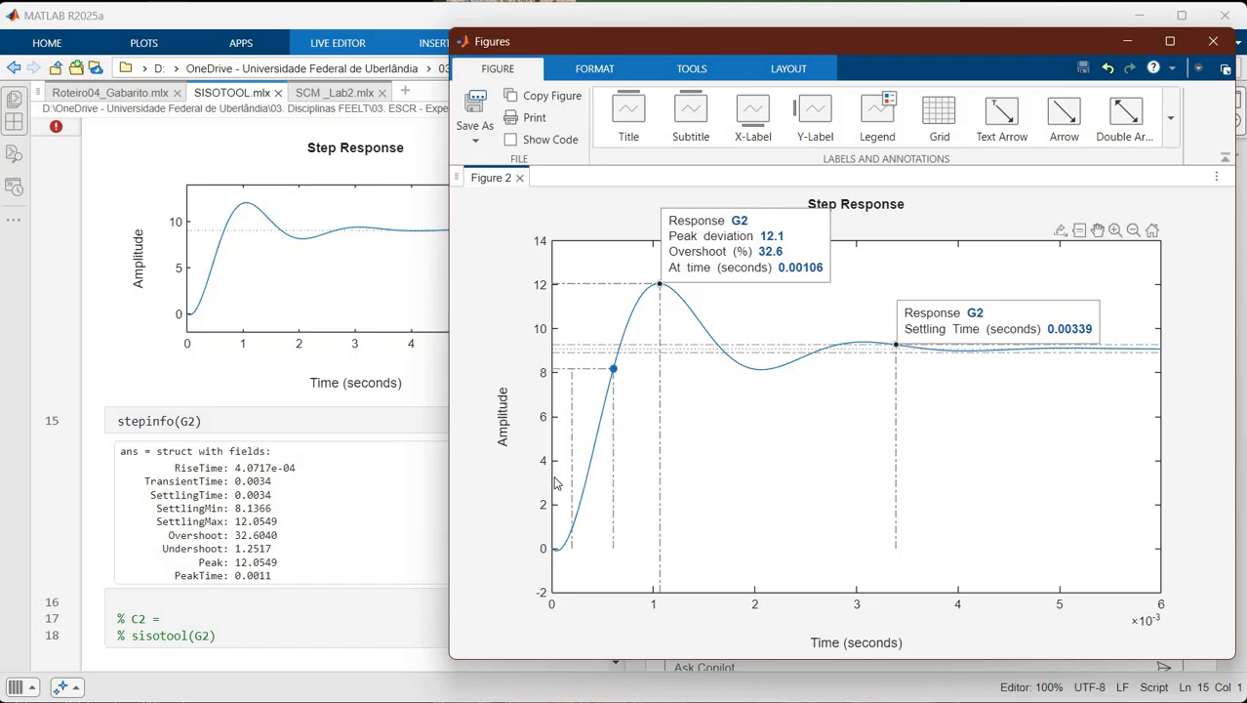
mouse_move(615, 374)
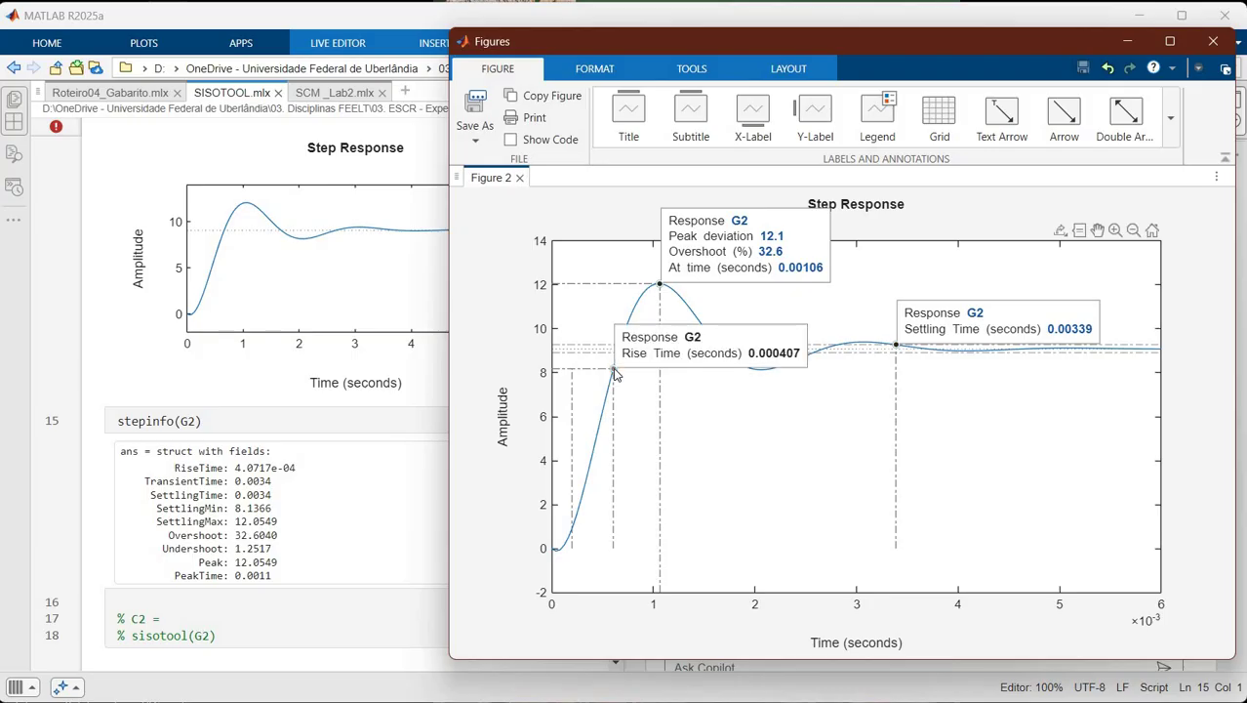
click(1214, 42)
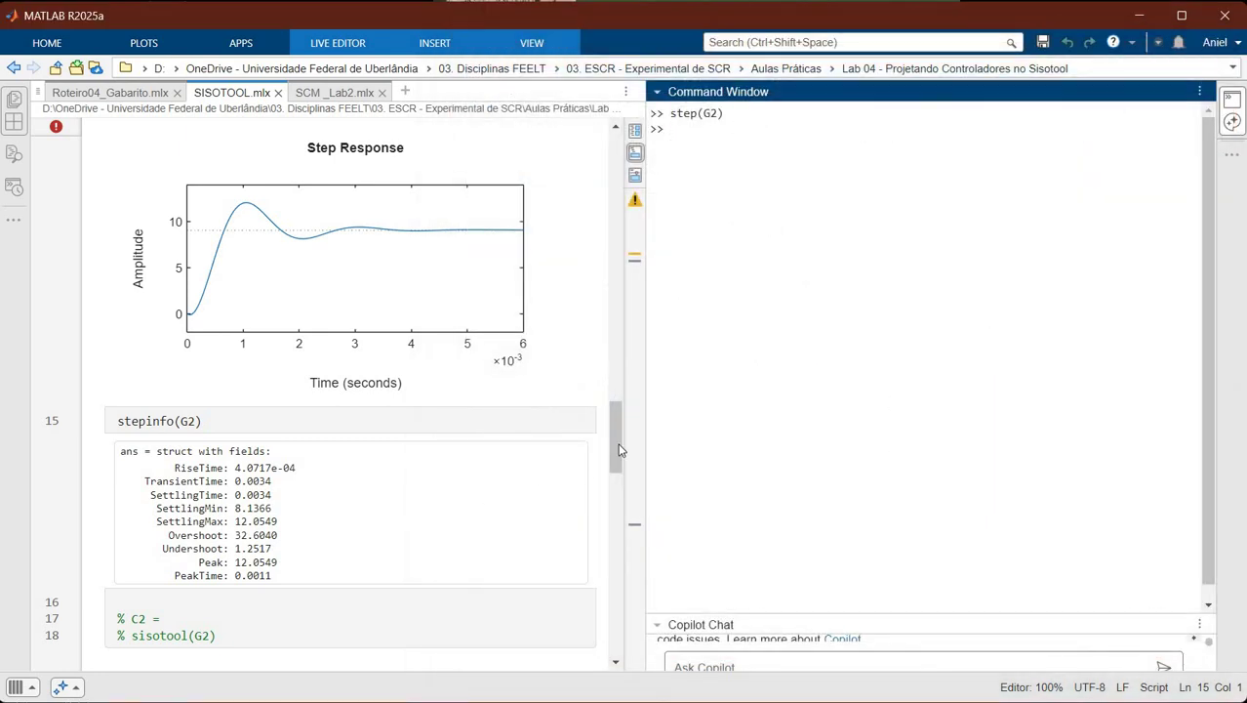
- Uncomment the sisotool(G2) line in the live script and run it to launch Control System Designer for G2
scroll(621, 454, down, 3)
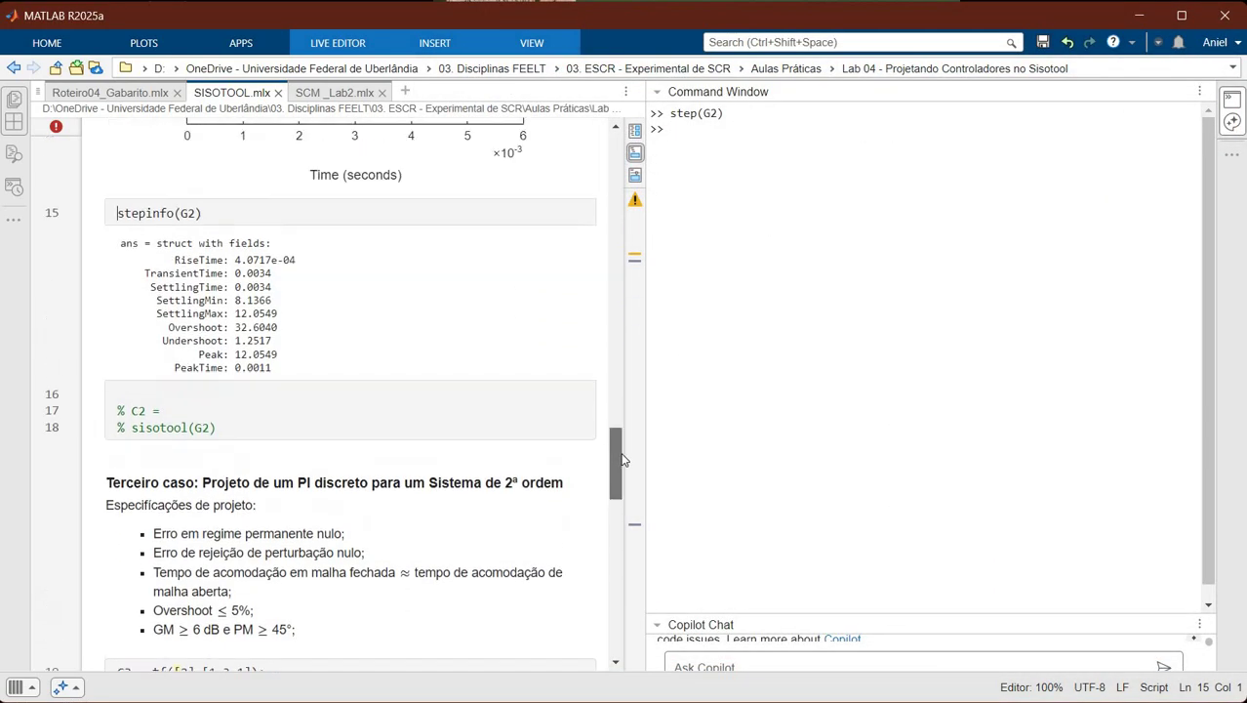
scroll(621, 459, up, 2)
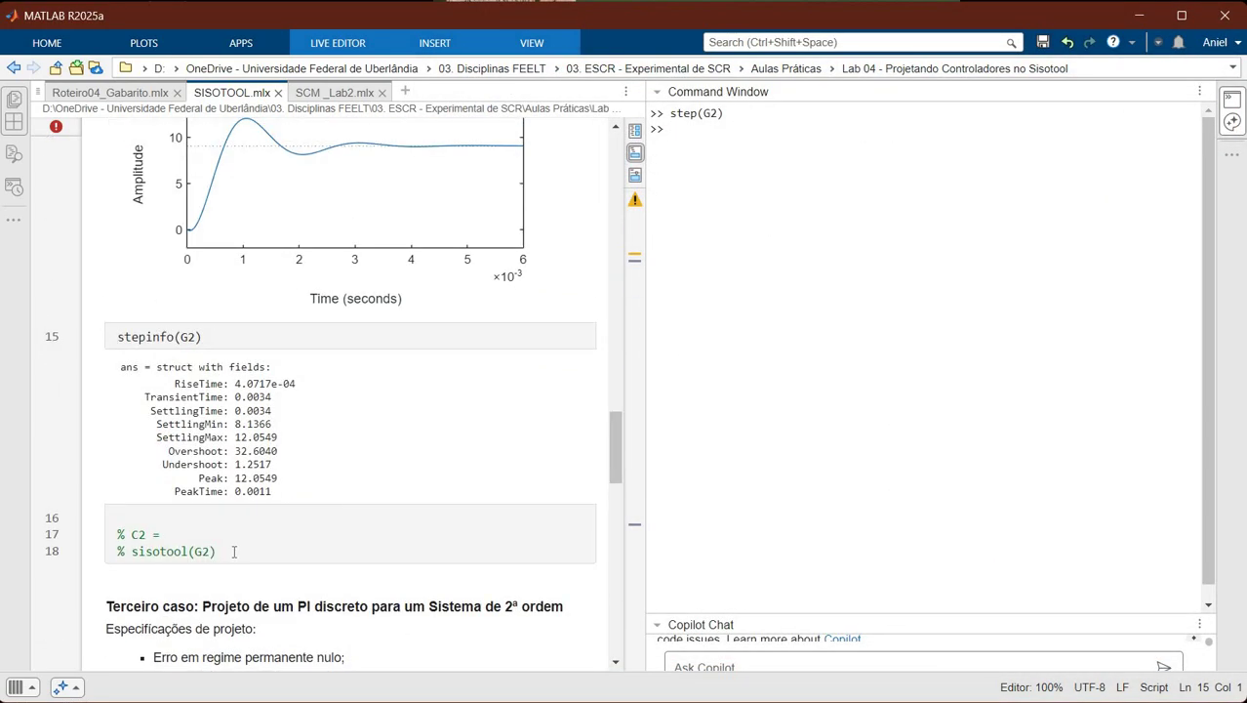
key(ctrl+shift+r)
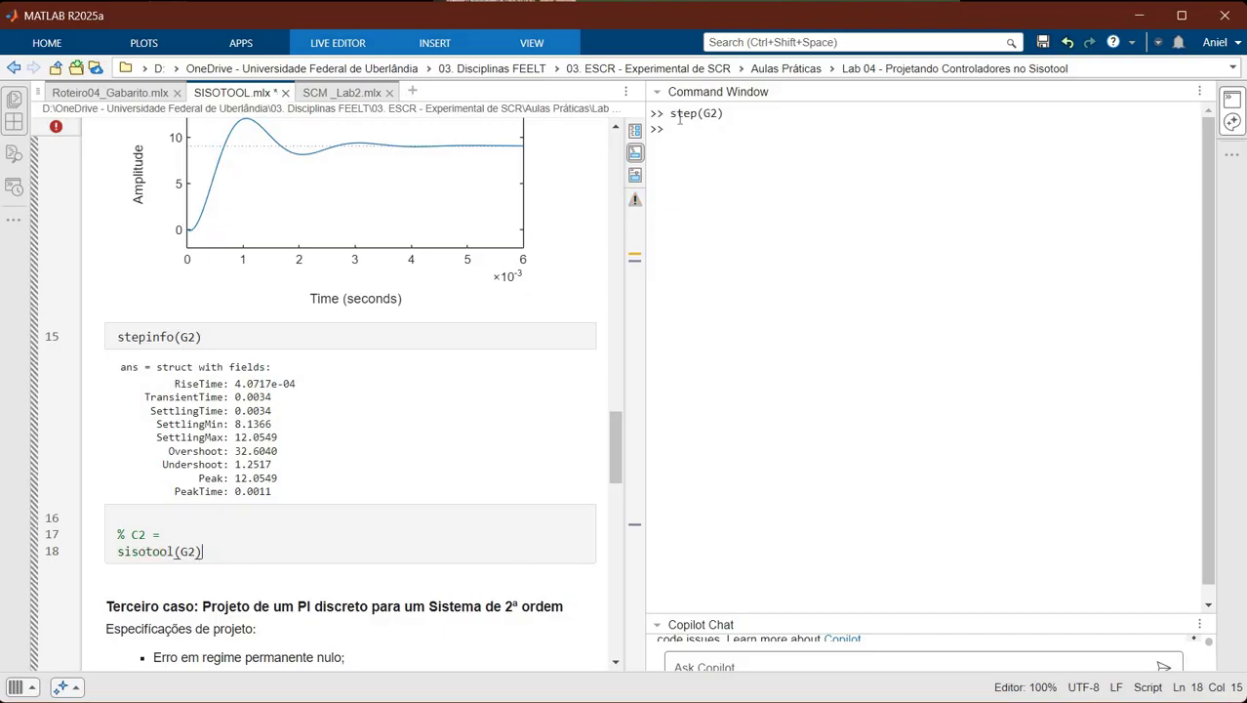
click(339, 51)
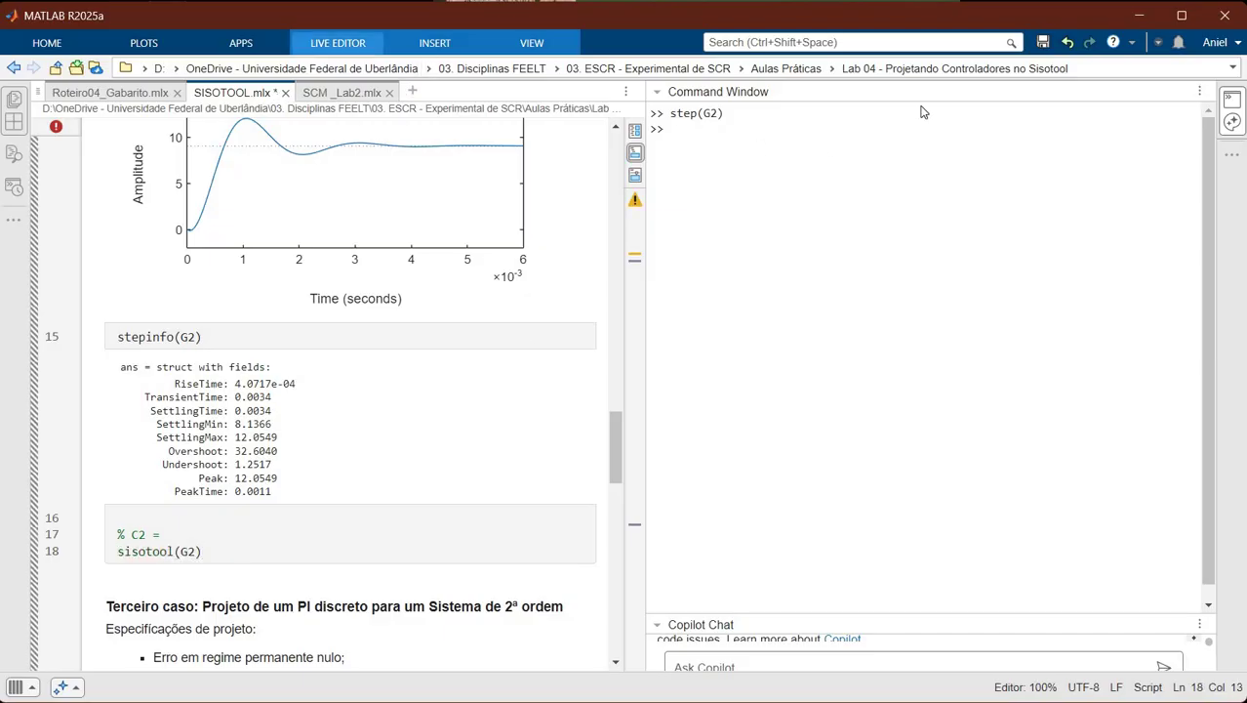
click(1065, 87)
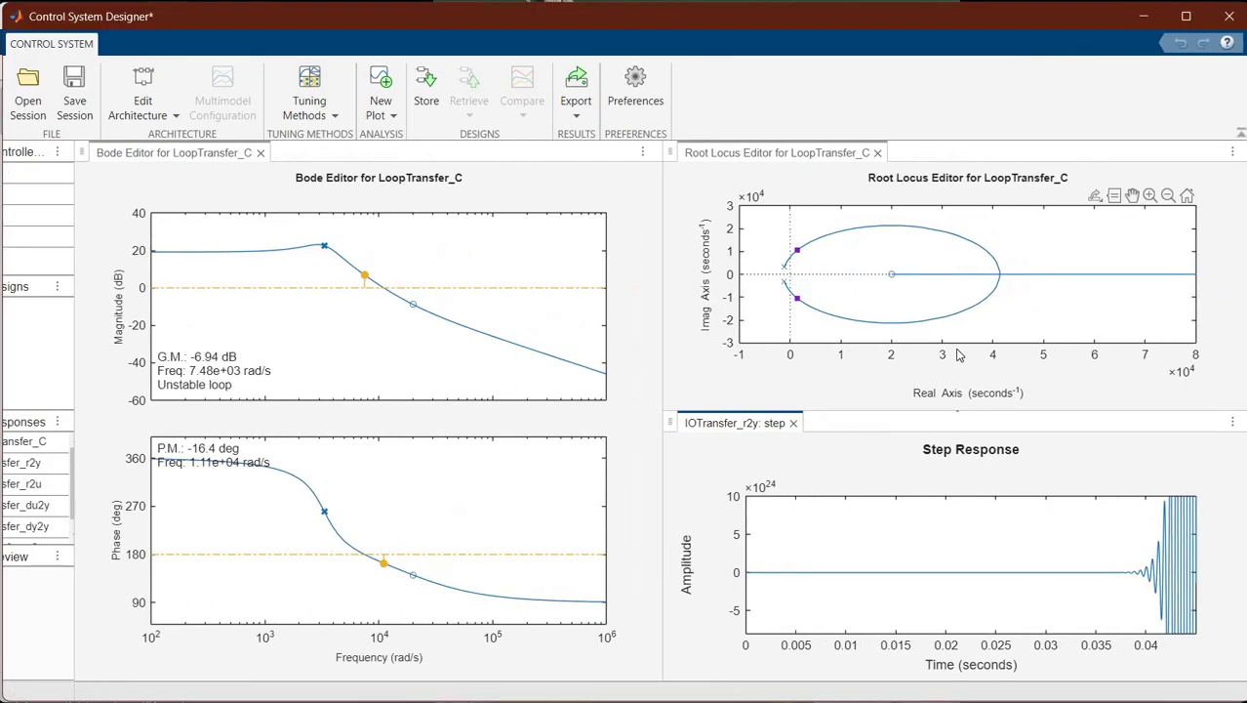
- Arrange the Bode and root locus editors side by side and recreate the IOTransfer_r2y step plot alongside the Bode editor
drag(710, 422, 944, 181)
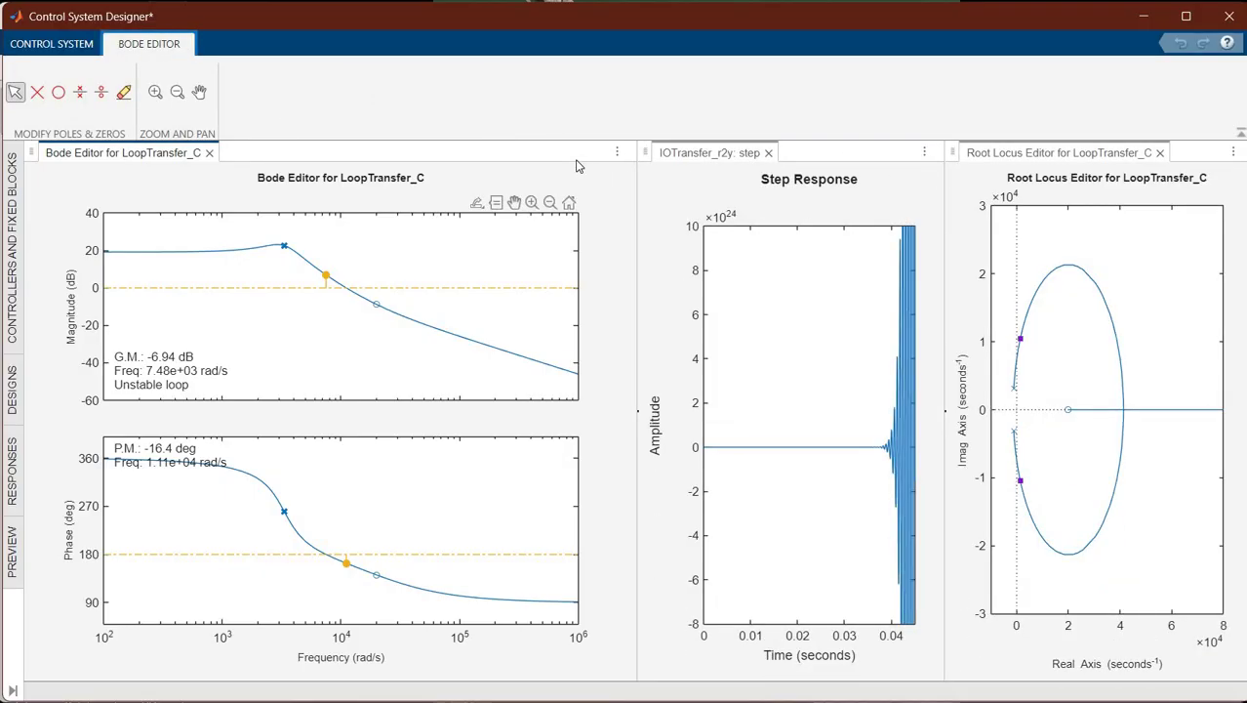
drag(659, 180, 792, 205)
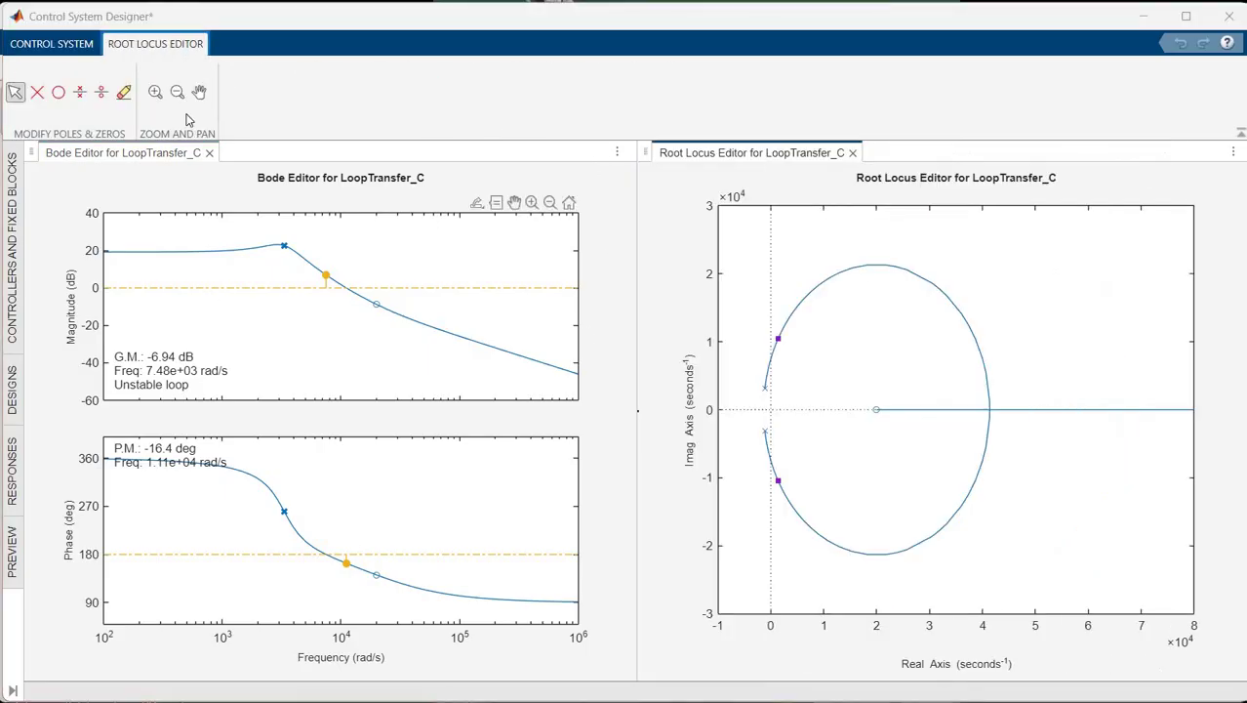
click(55, 46)
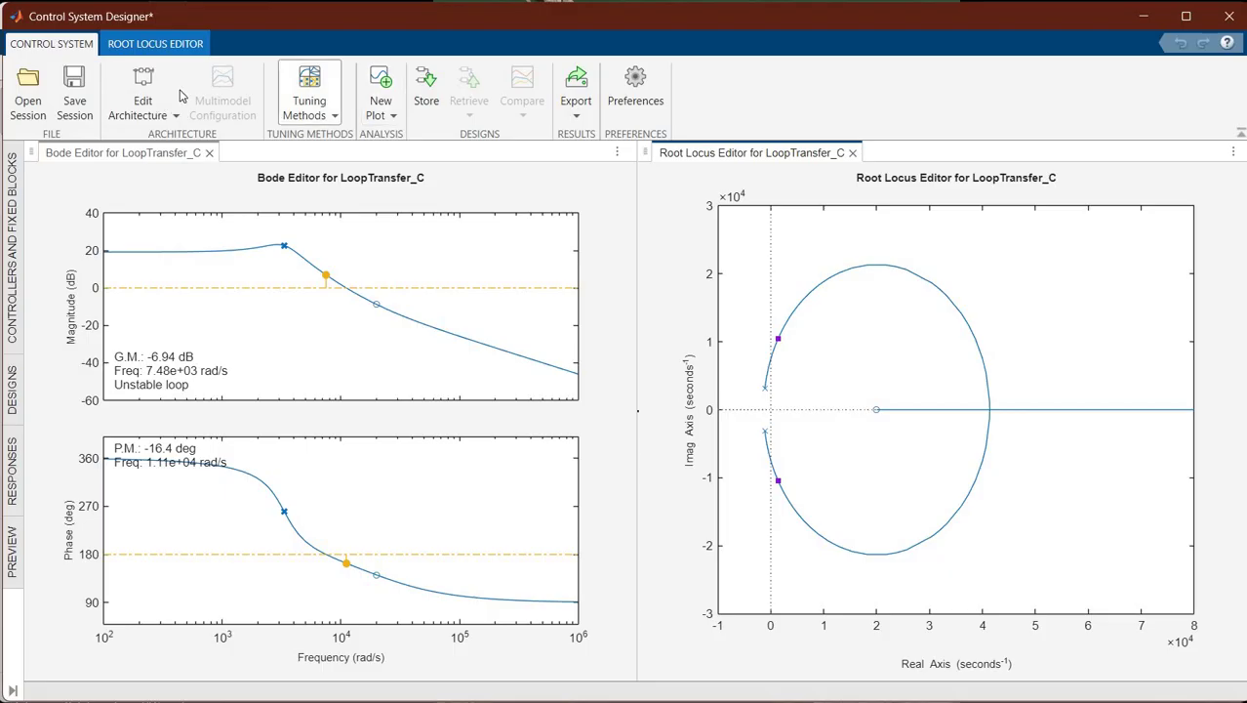
click(381, 90)
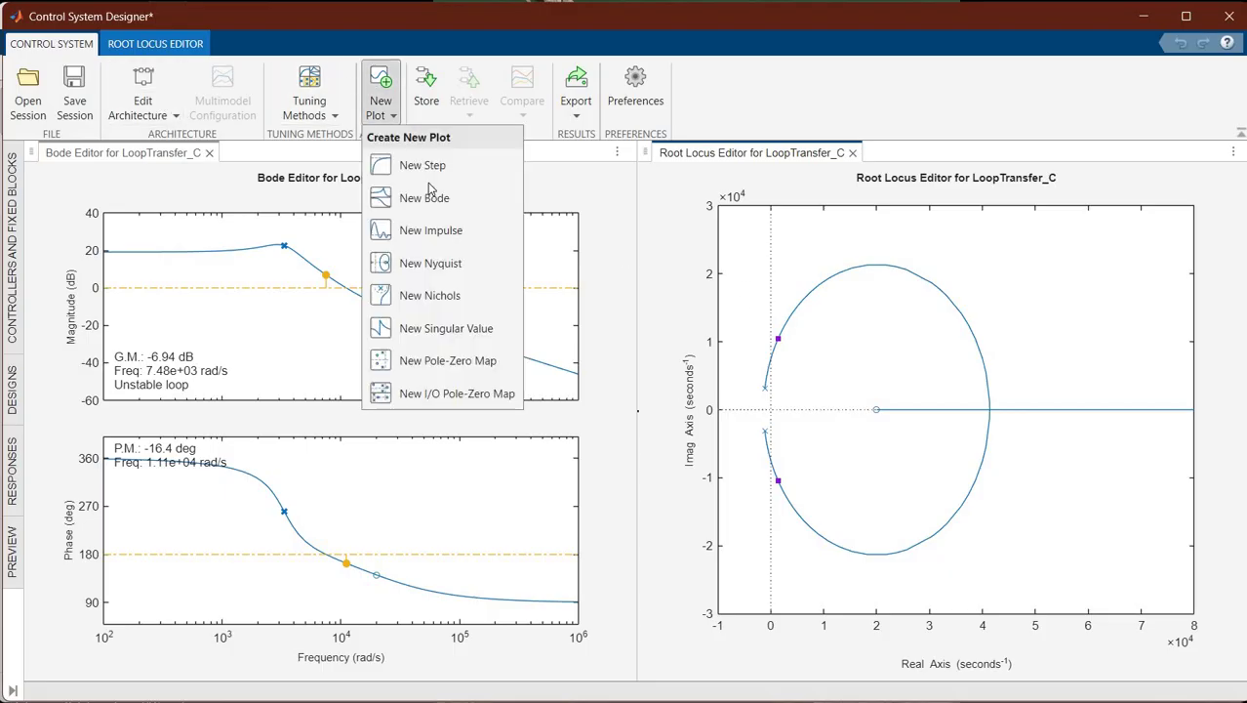
key(Return)
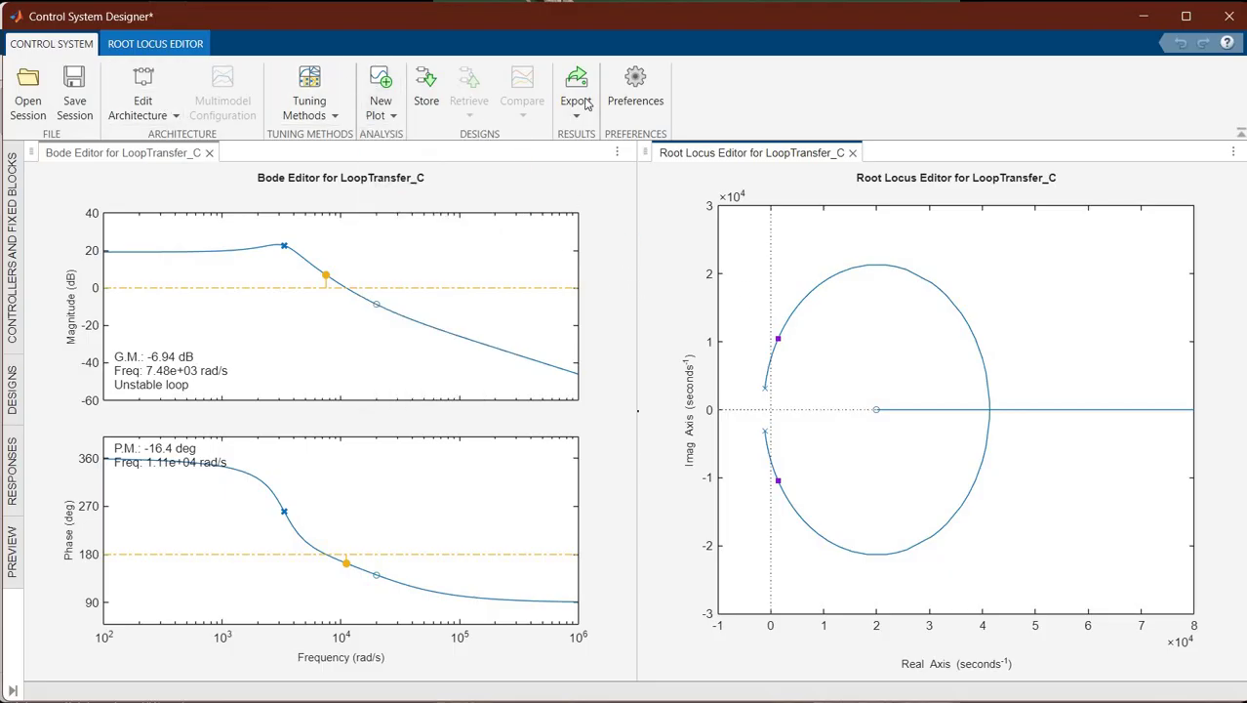
click(590, 192)
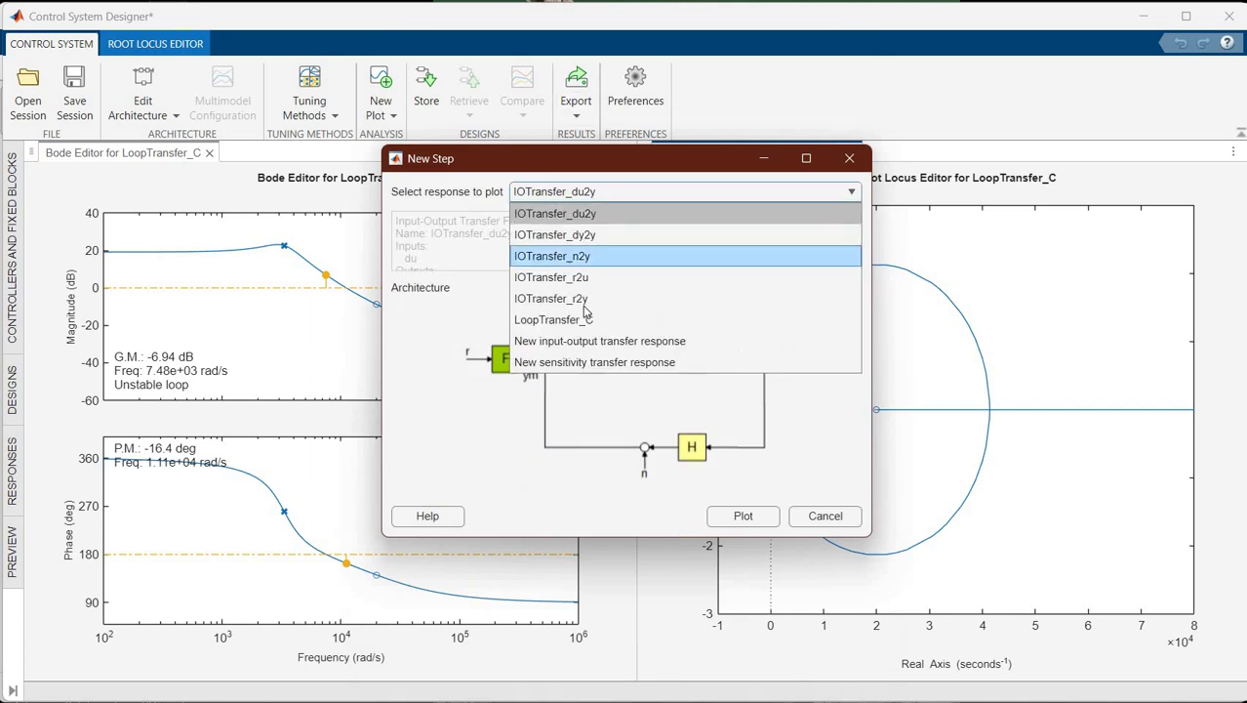
click(584, 300)
click(745, 517)
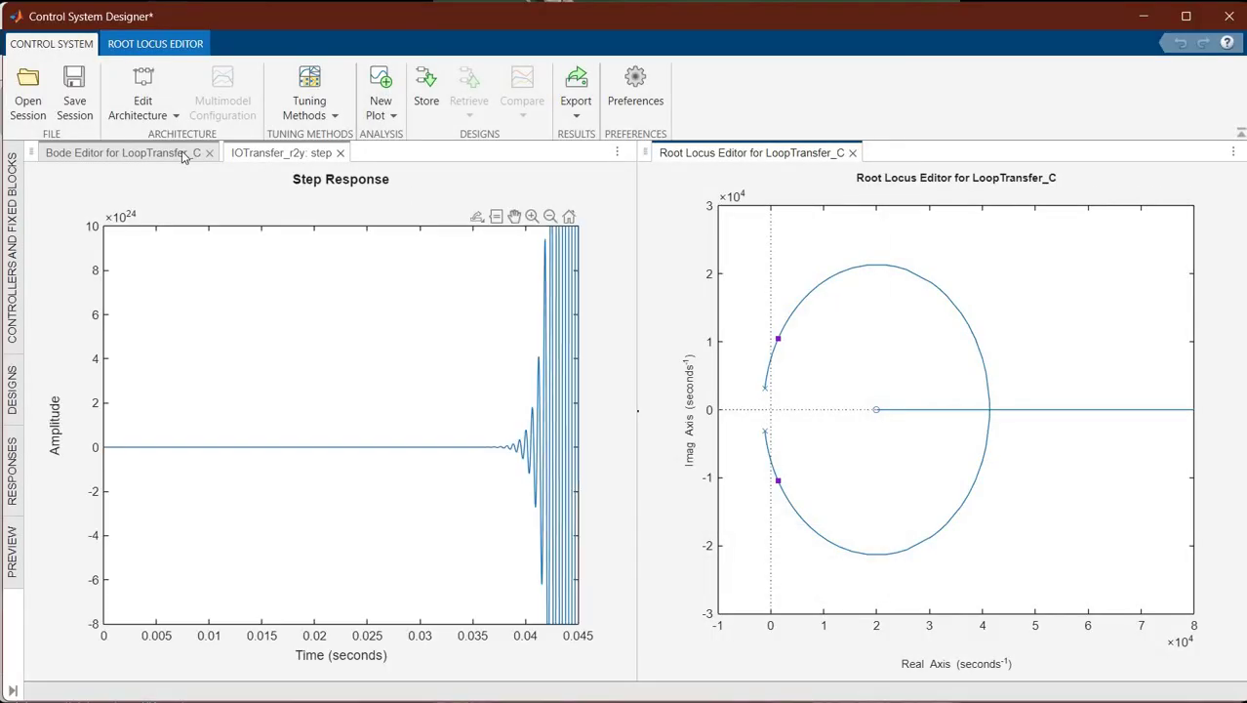
click(188, 153)
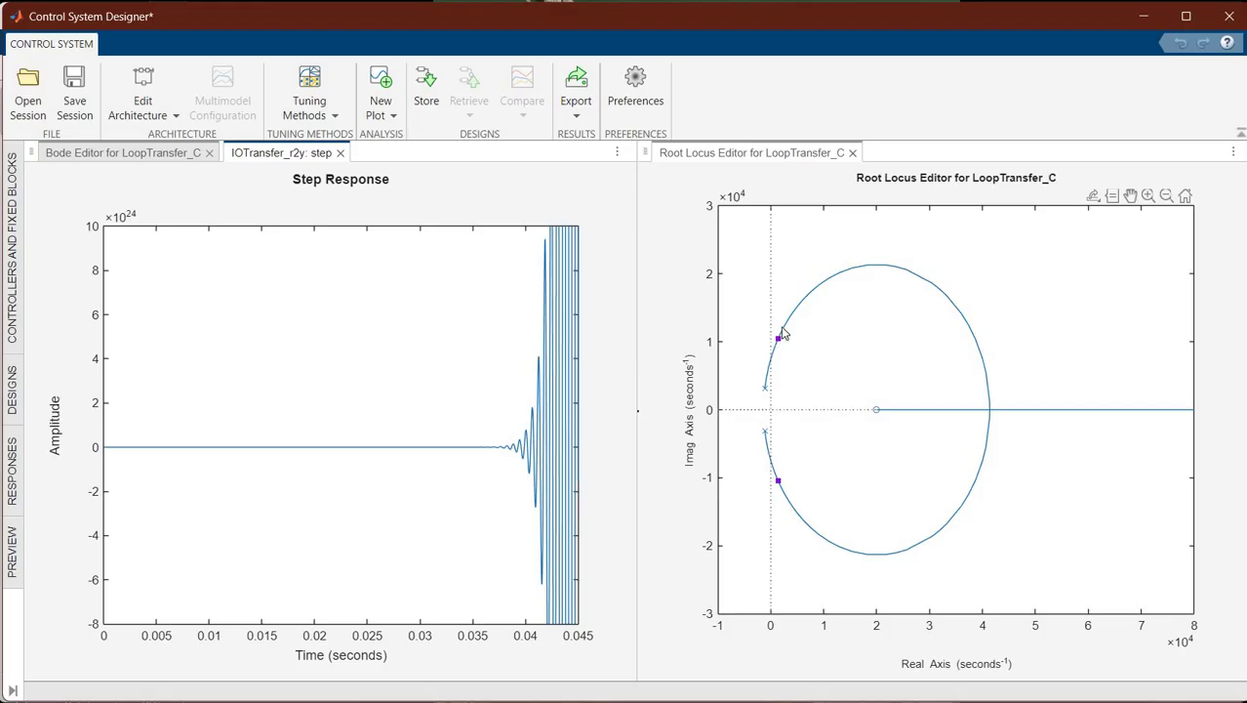
- Try lowering the loop gain to about 0.152 on the root locus, and reset the gain of compensator C to 1
click(762, 372)
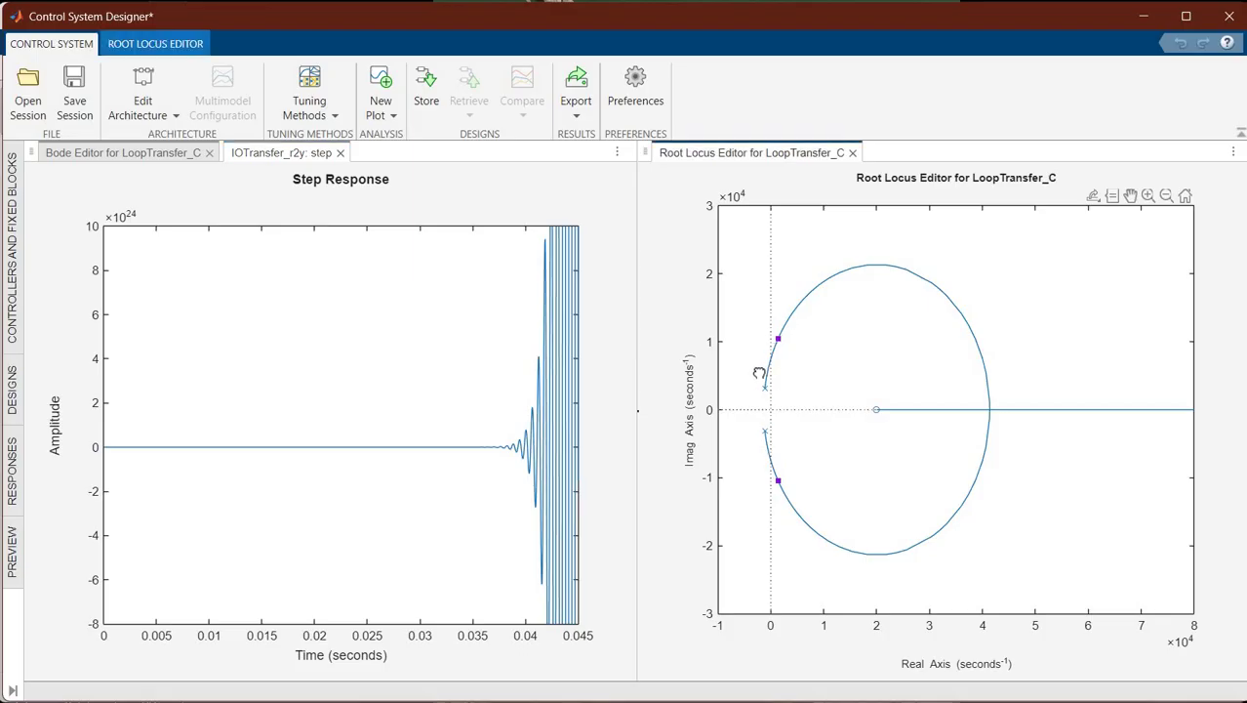
drag(759, 373, 765, 393)
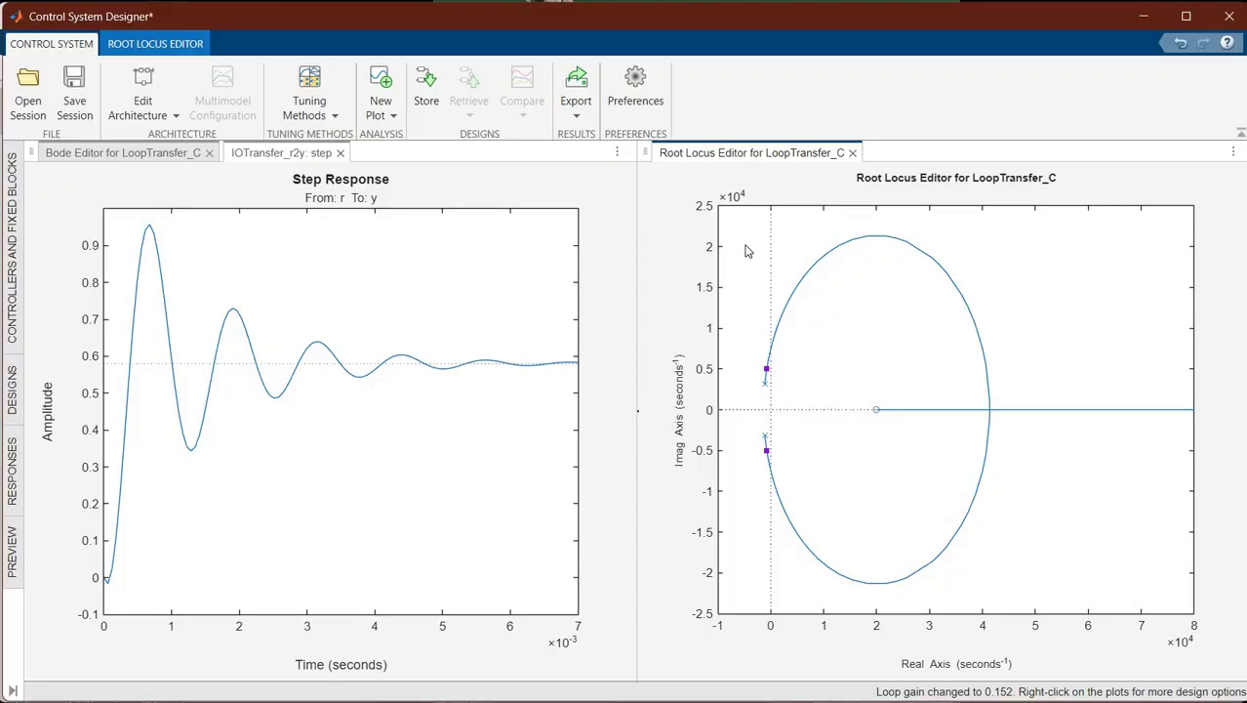
right_click(818, 296)
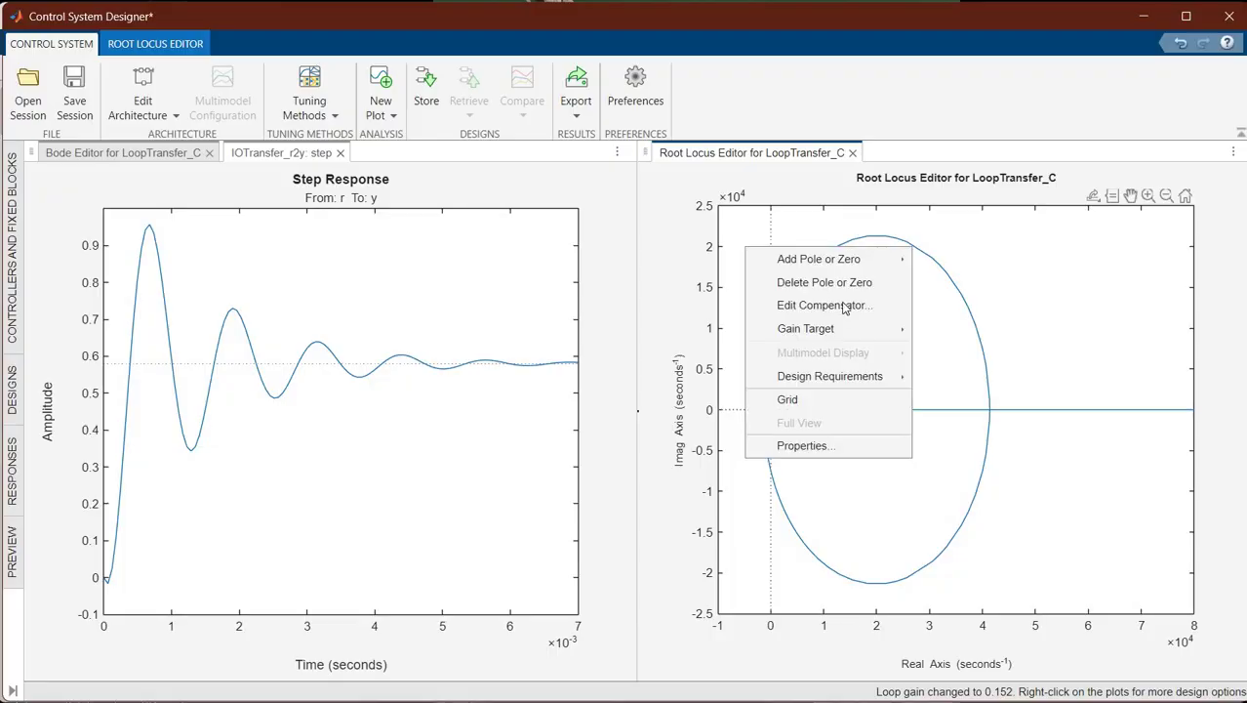
key(Return)
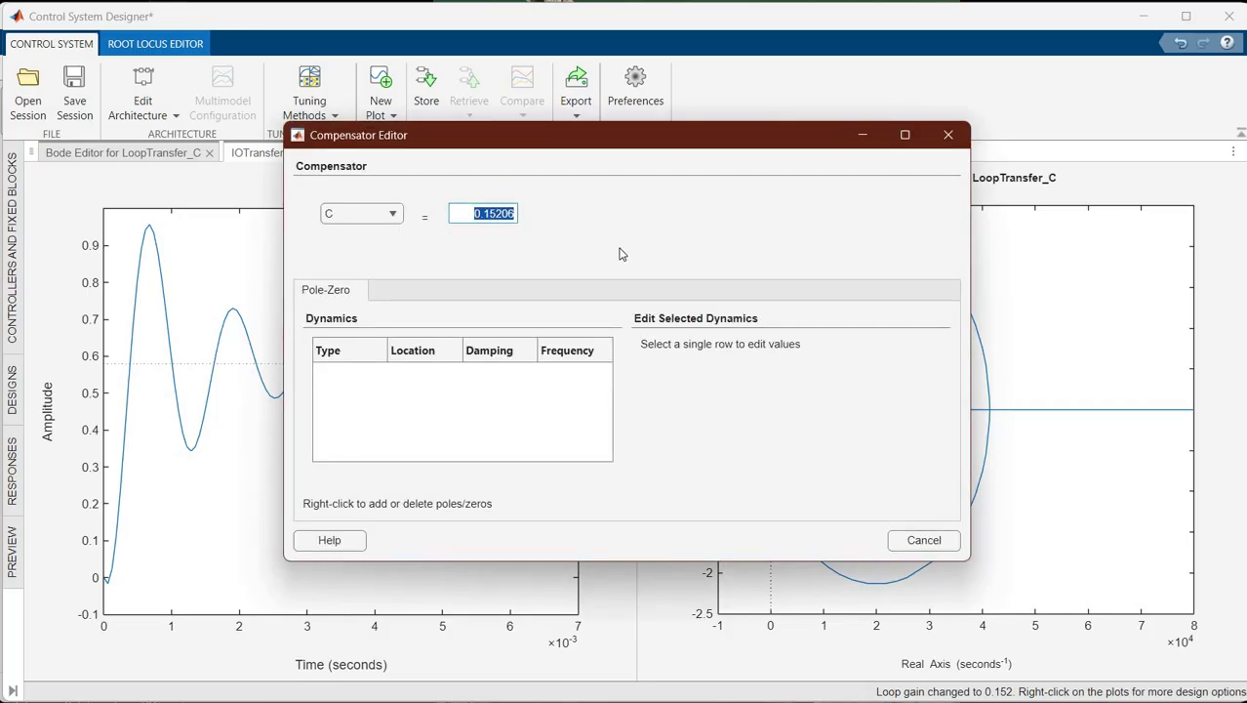
text(1)
key(Return)
drag(752, 138, 905, 148)
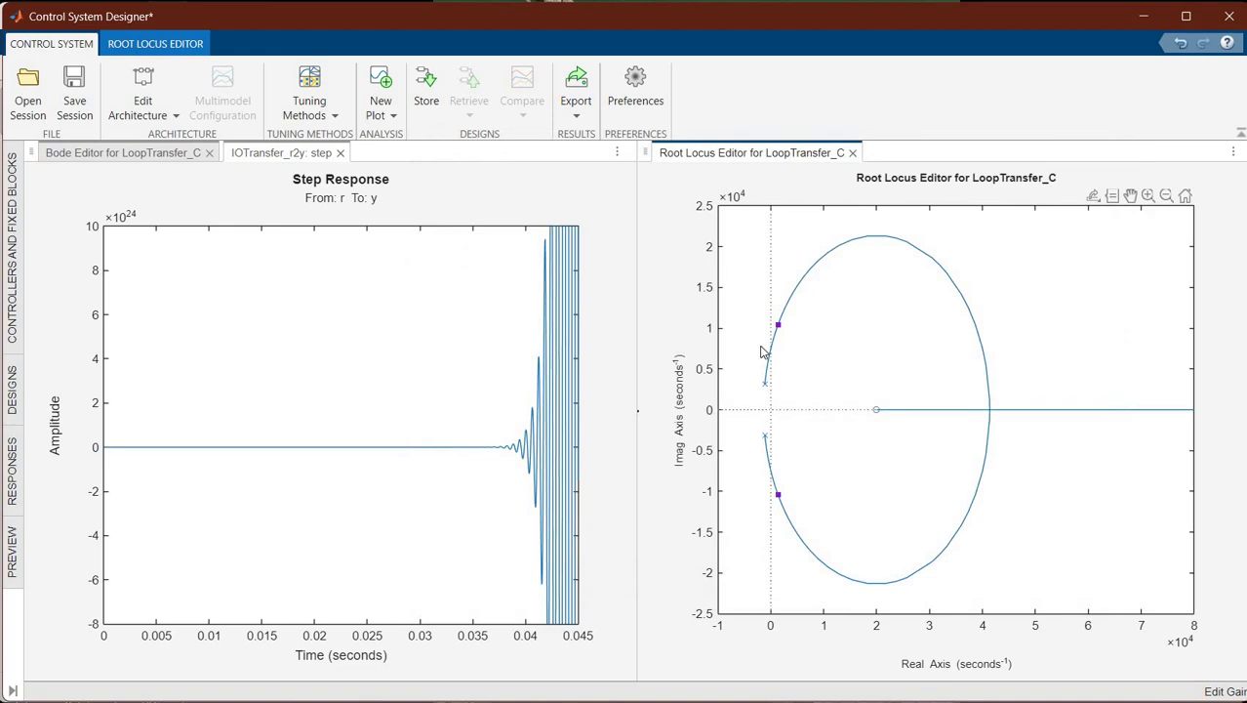
- Add an integrator to compensator C in the Compensator Editor
right_click(741, 246)
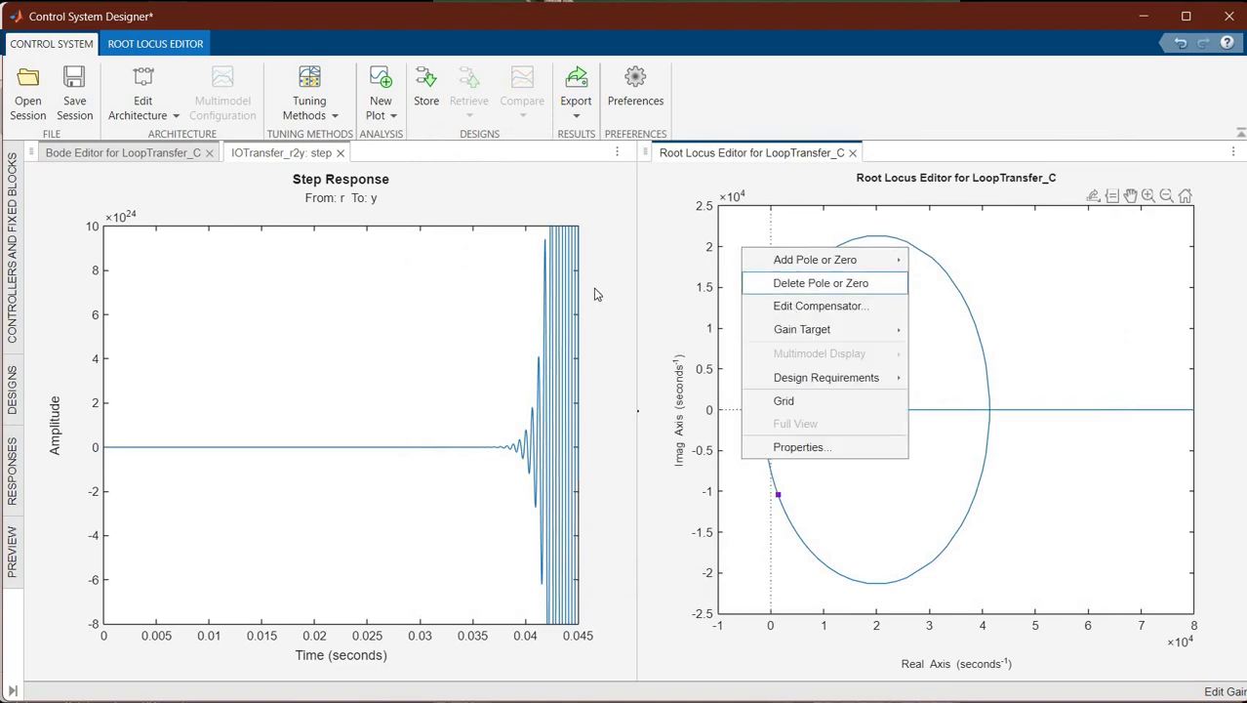
click(723, 351)
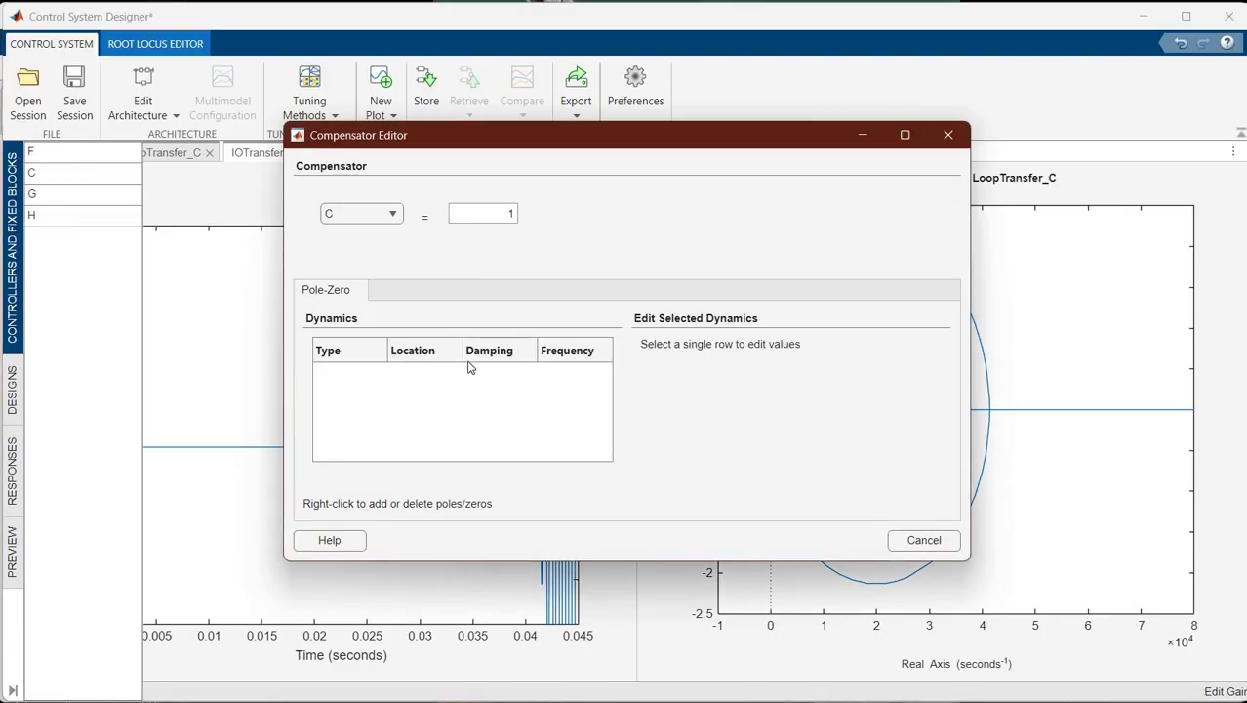
right_click(346, 379)
click(529, 204)
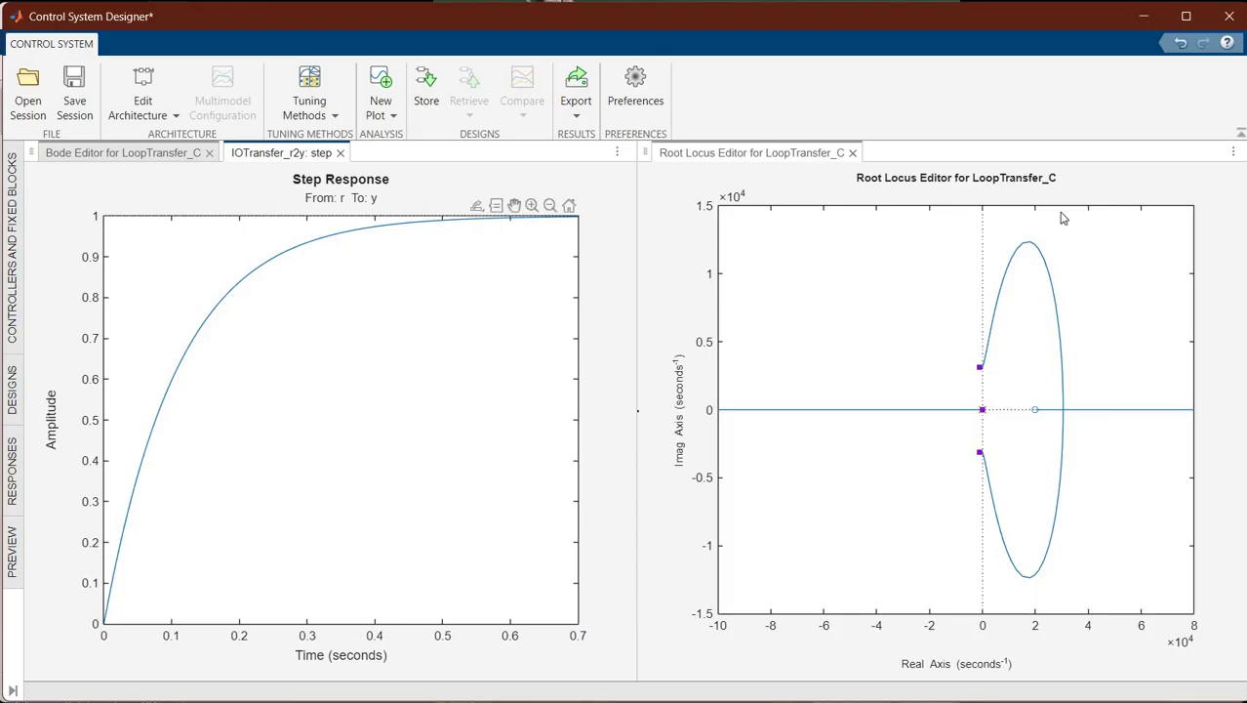
- Magnify the root locus around the origin and check the open-loop settling time in MATLAB's stepinfo(G2) output before returning to the designer
click(1148, 197)
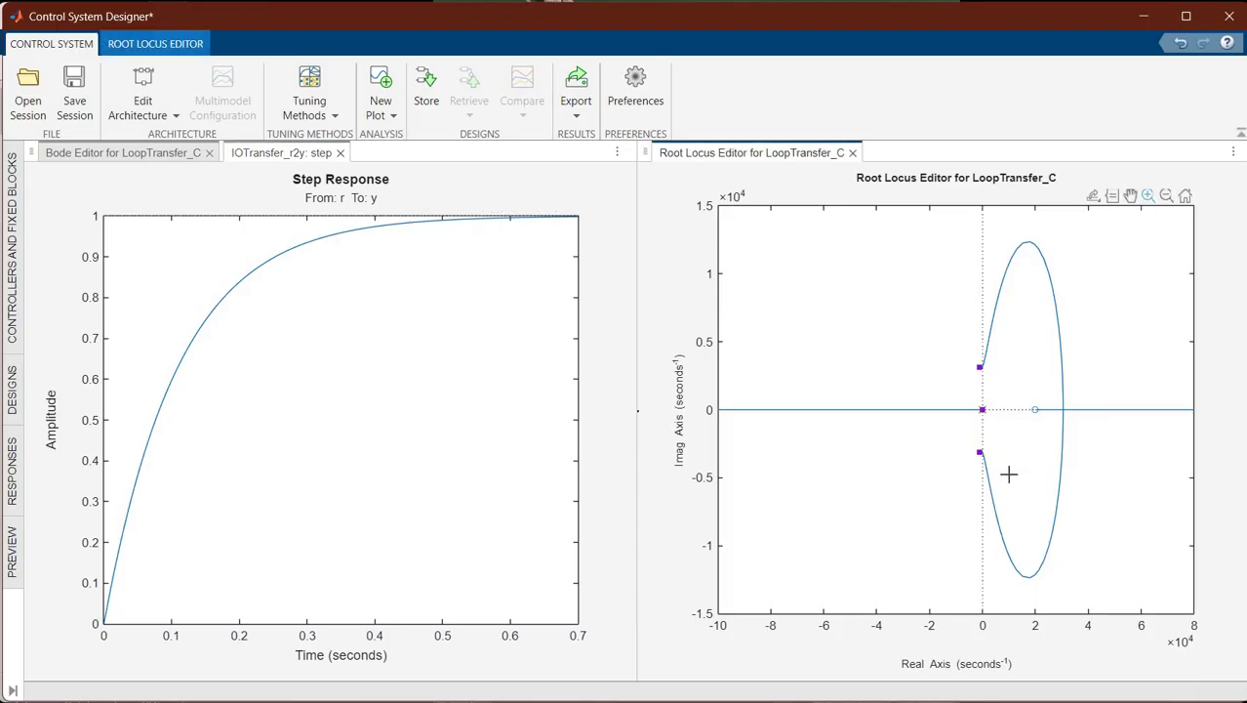
drag(1010, 473, 956, 323)
drag(1003, 584, 904, 298)
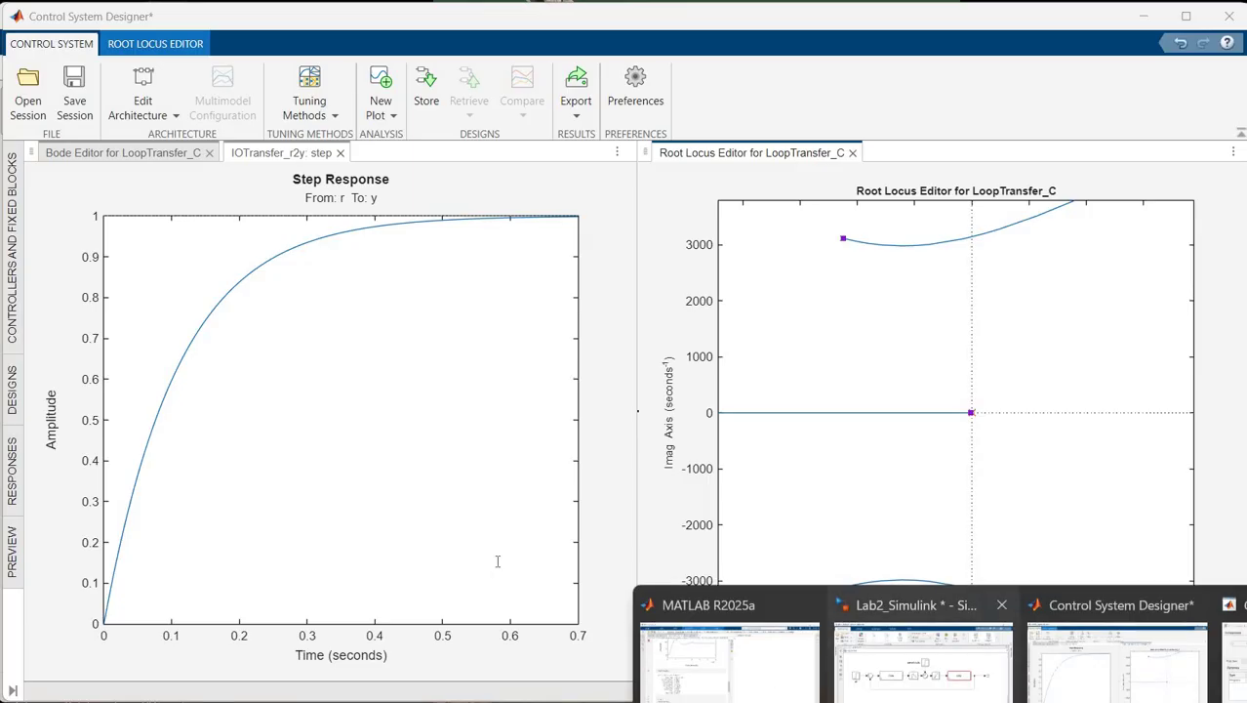
click(722, 674)
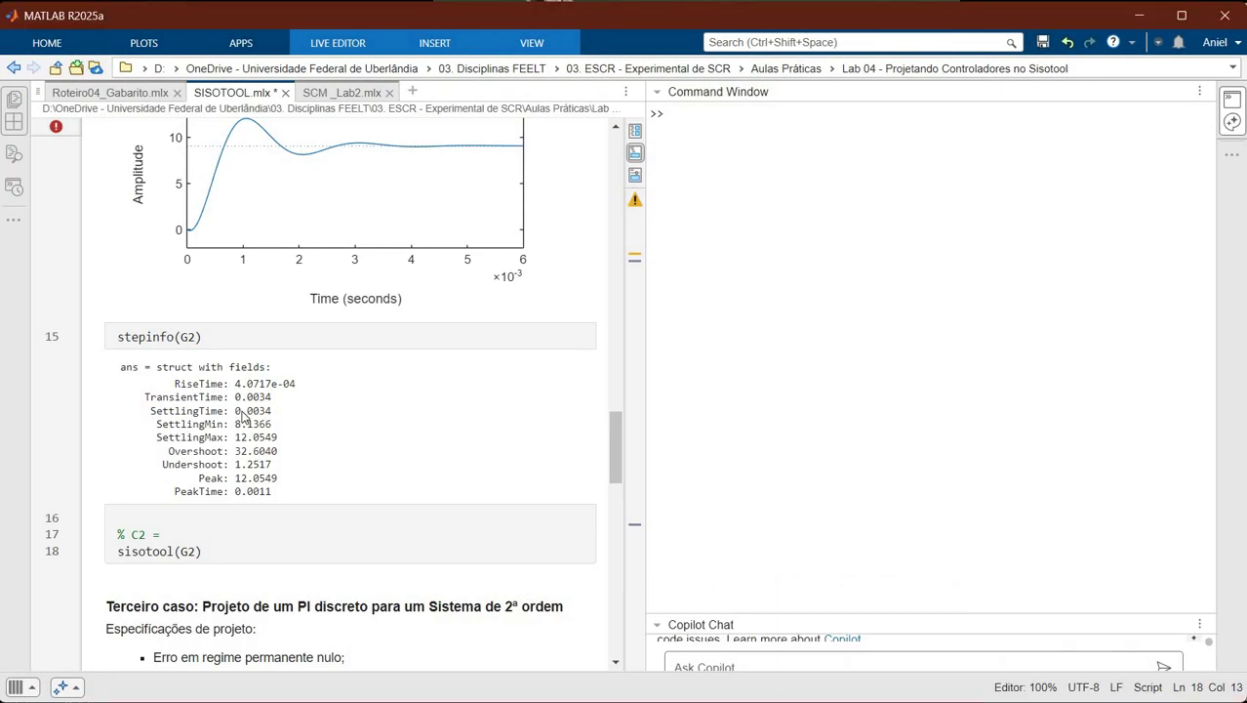
double_click(269, 411)
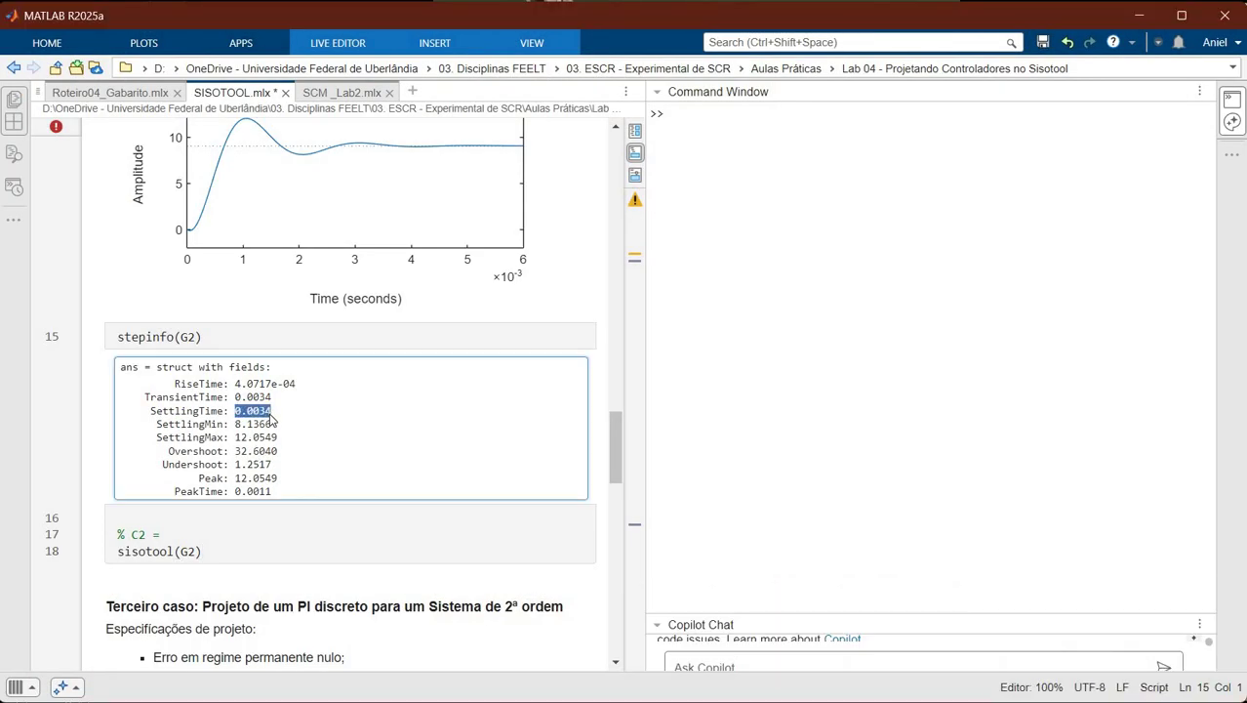
click(1140, 20)
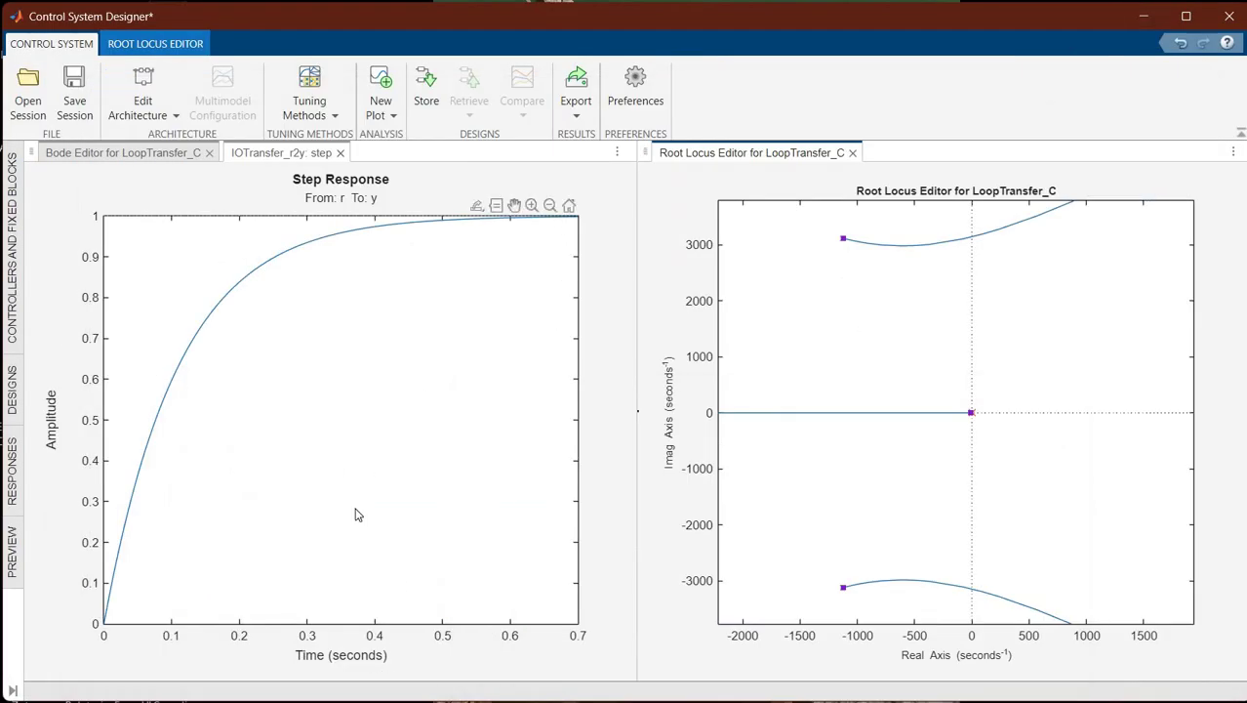
- Show the Settling Time characteristic on the closed-loop IOTransfer_r2y step response and inspect its marker
right_click(315, 411)
mouse_move(420, 450)
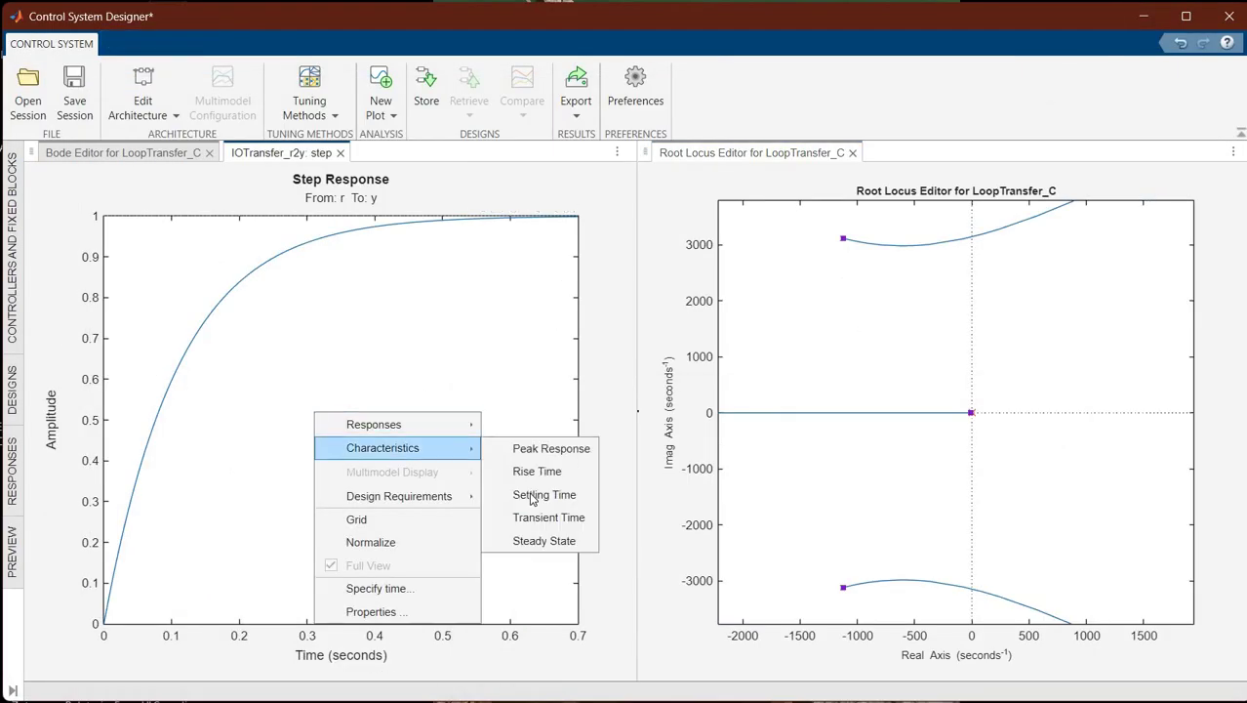
click(545, 494)
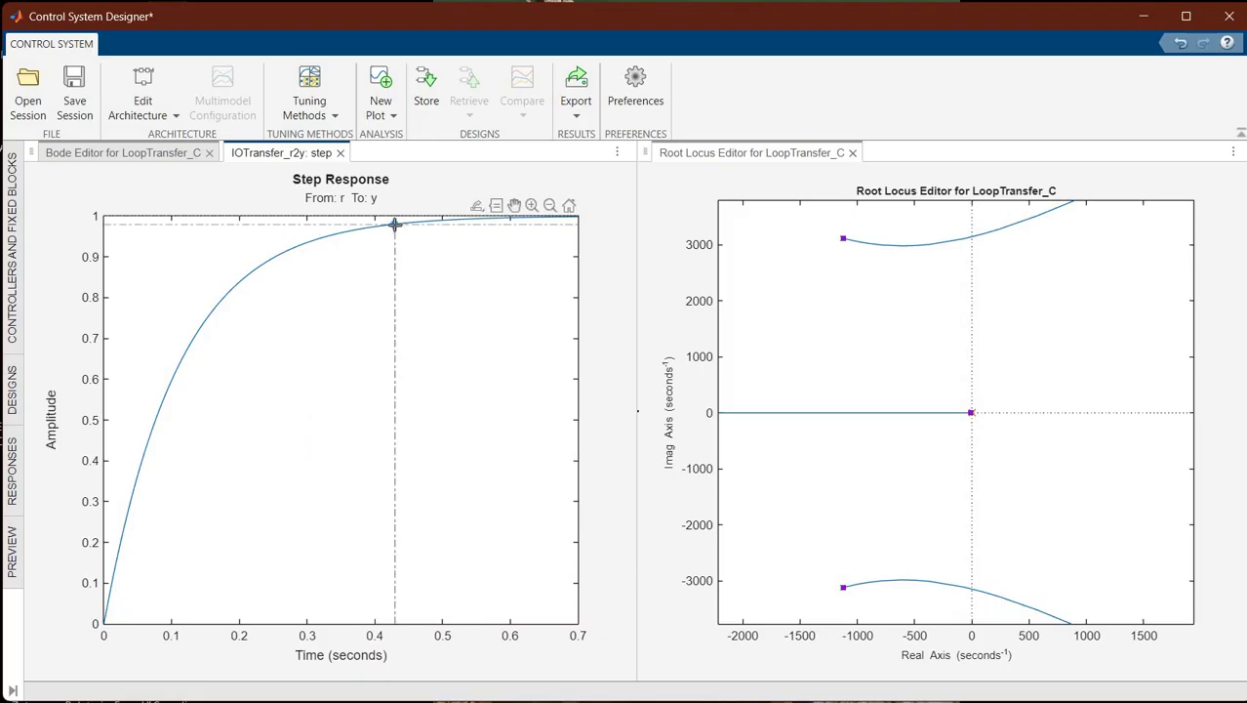
click(394, 224)
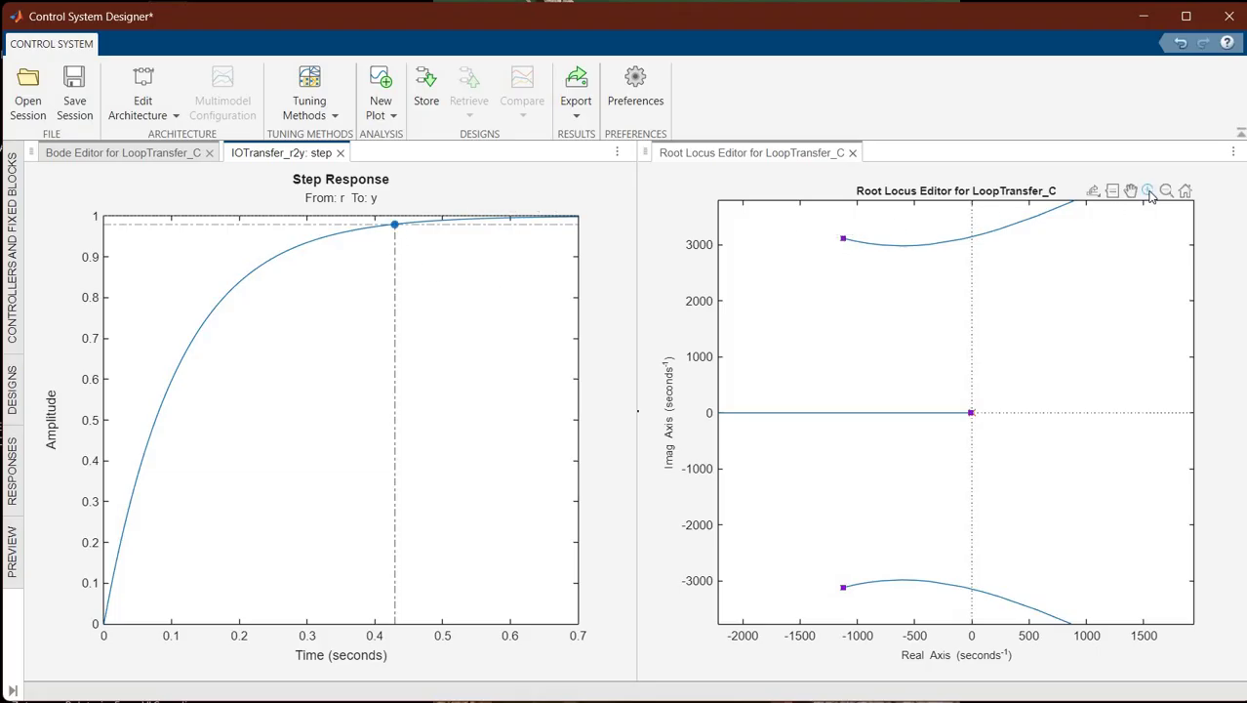
- Shift the closed-loop poles along the root locus to raise the loop gain to about 156
click(841, 242)
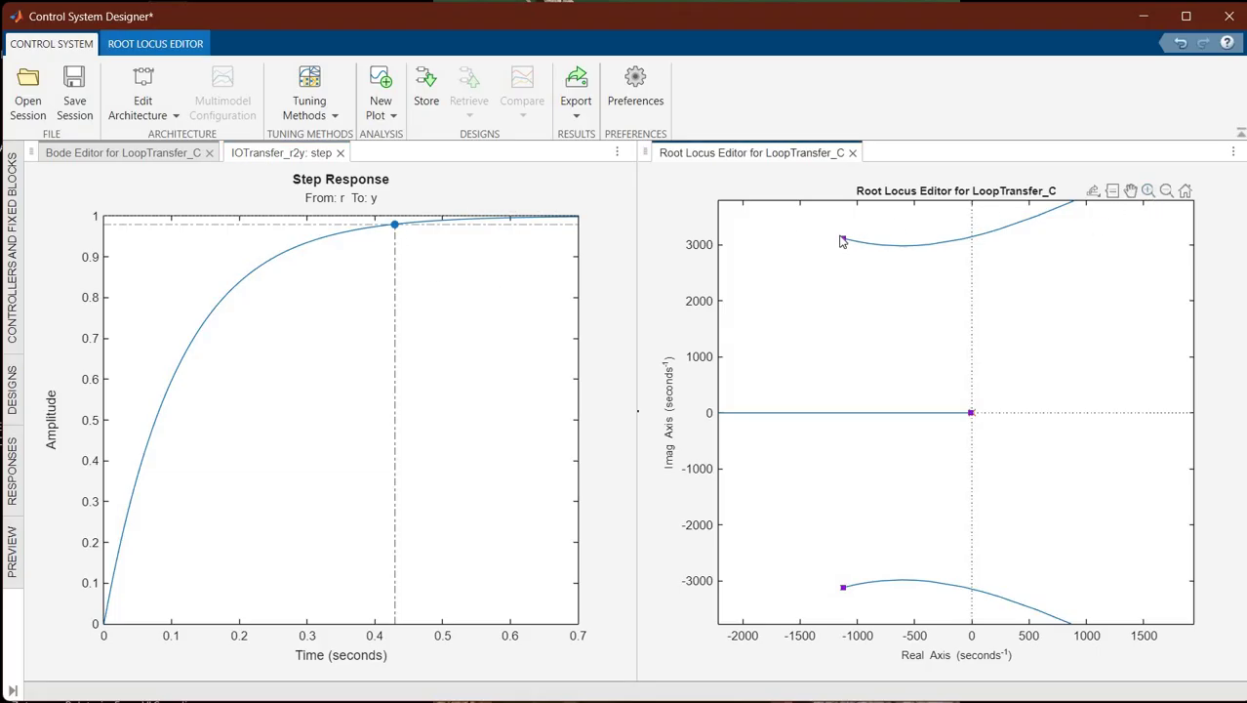
click(939, 245)
drag(957, 280, 934, 279)
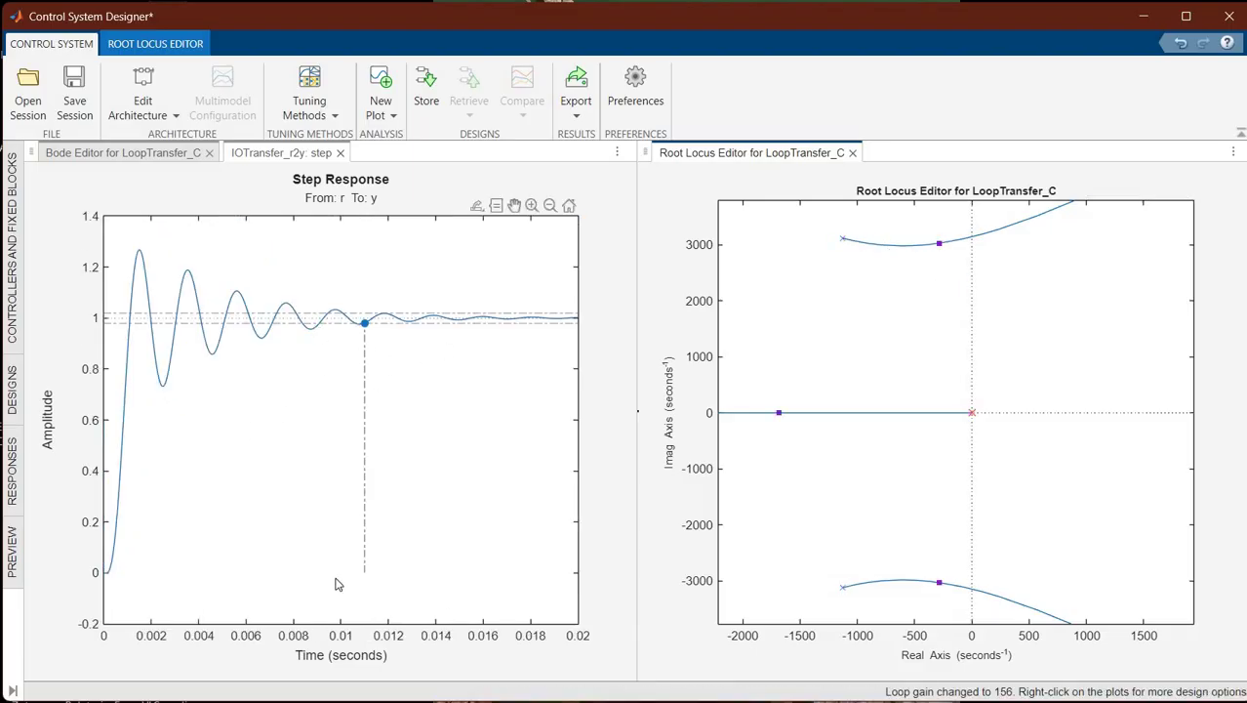
- Lower the loop gain to about 62.3 by shifting the closed-loop poles along the root locus while watching the Bode margins
click(364, 326)
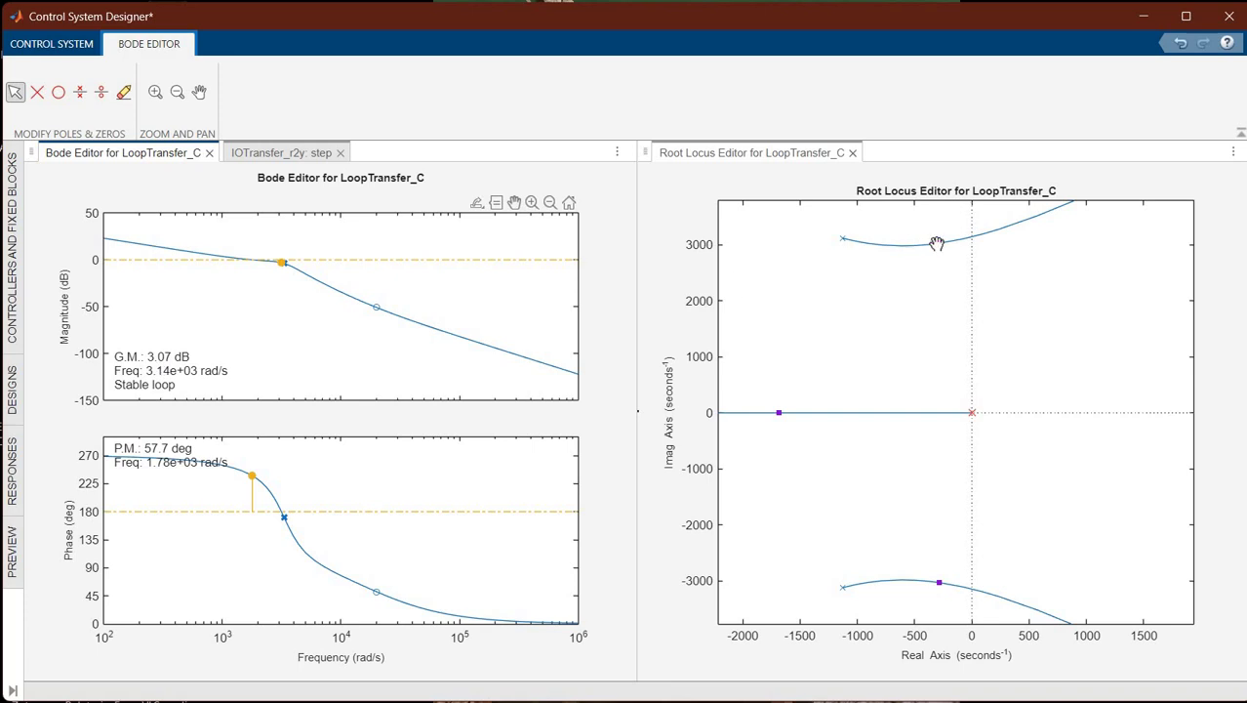
drag(880, 243, 880, 340)
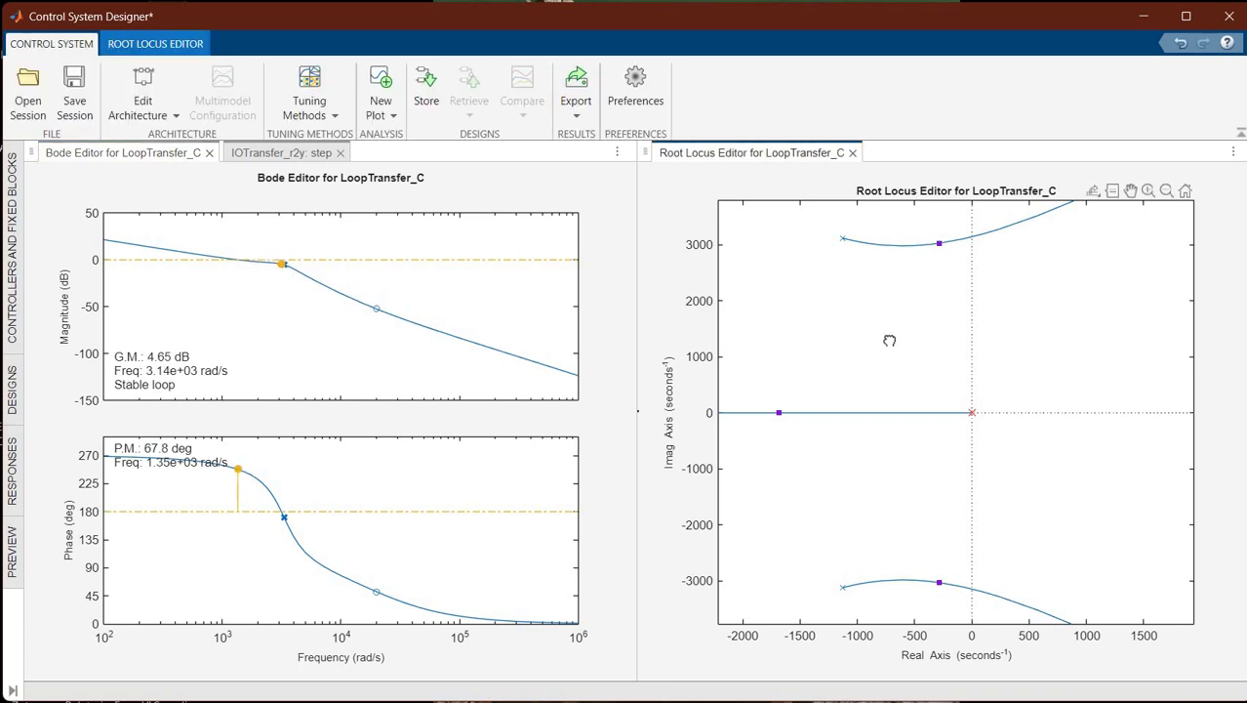
drag(903, 539, 971, 431)
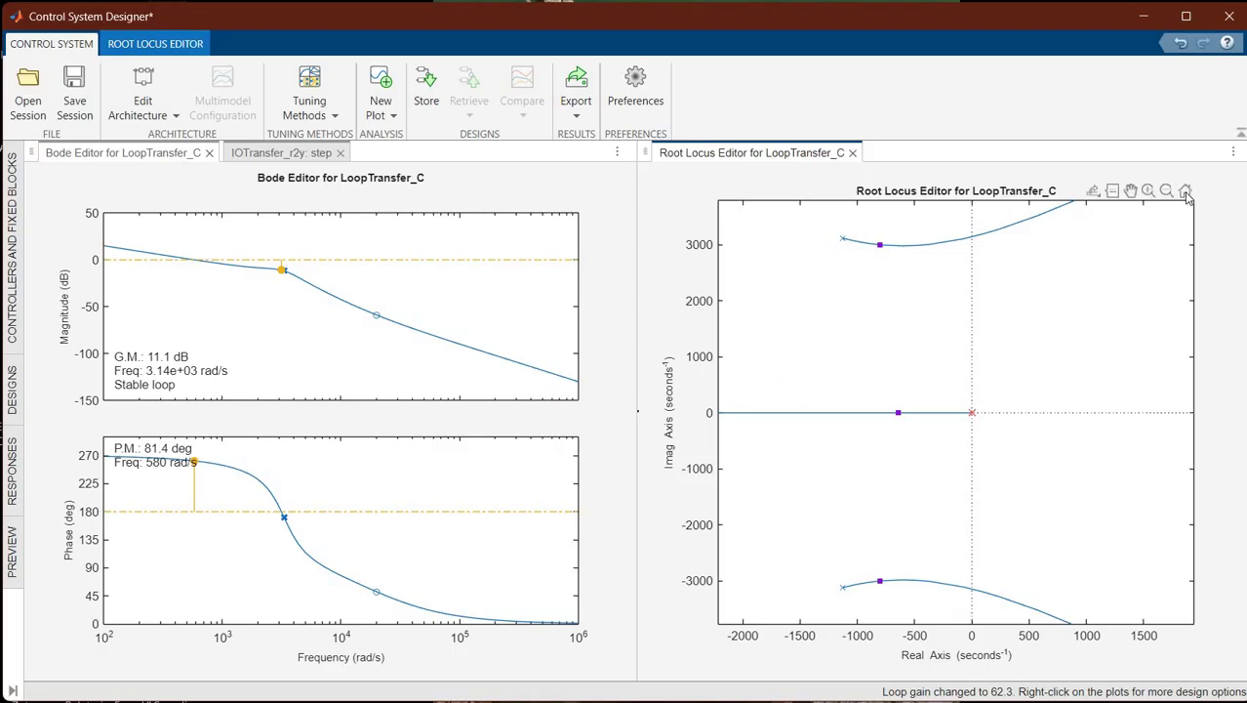
- Add a real zero to compensator C on the root locus and place it at about -1900 on the real axis
click(1185, 191)
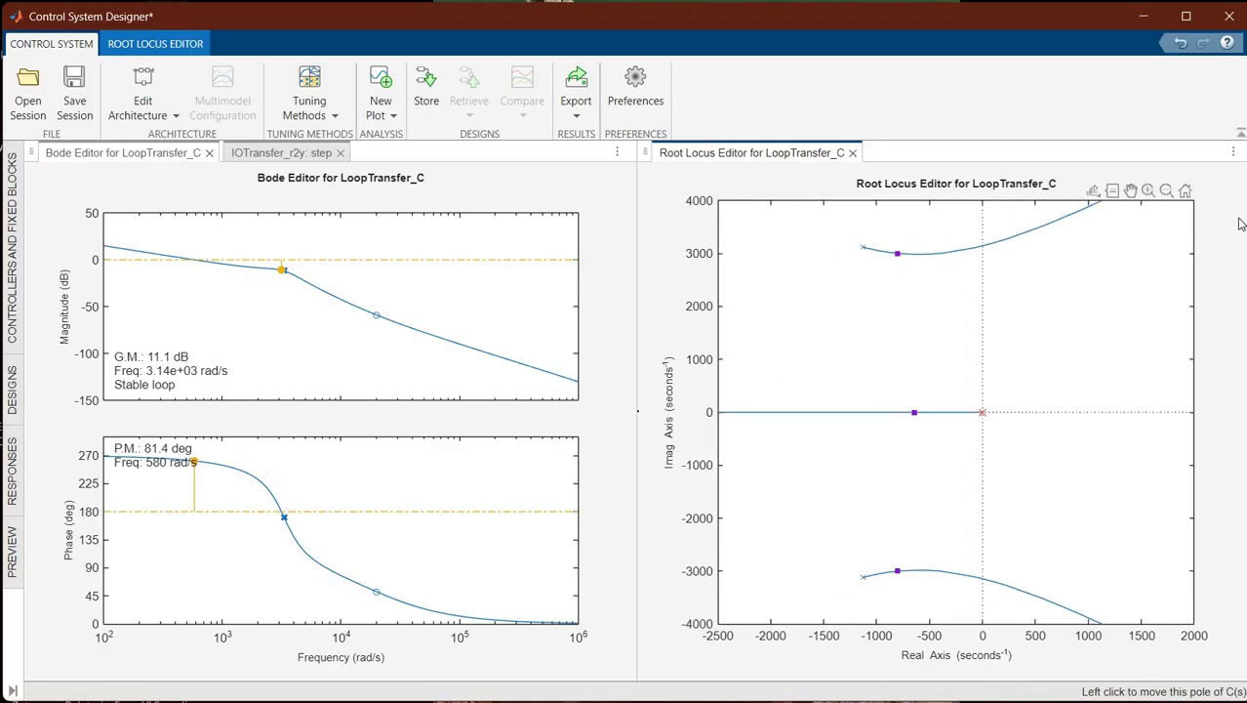
click(758, 374)
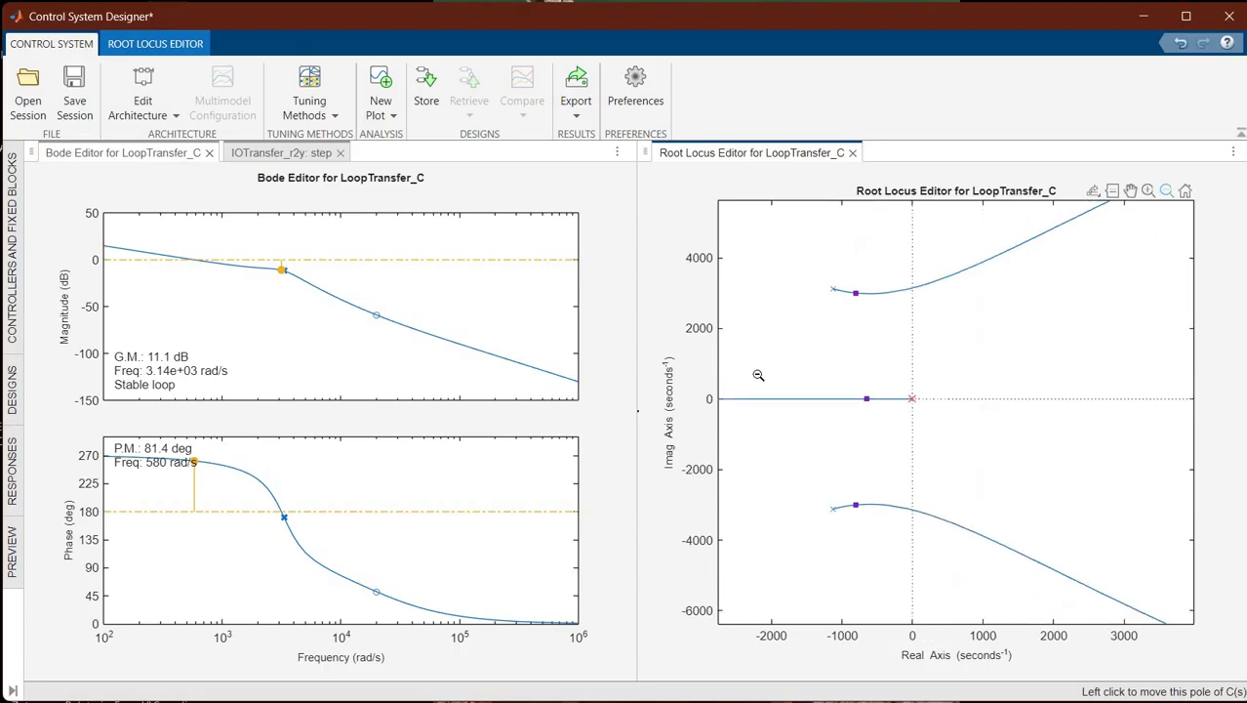
click(749, 371)
click(742, 420)
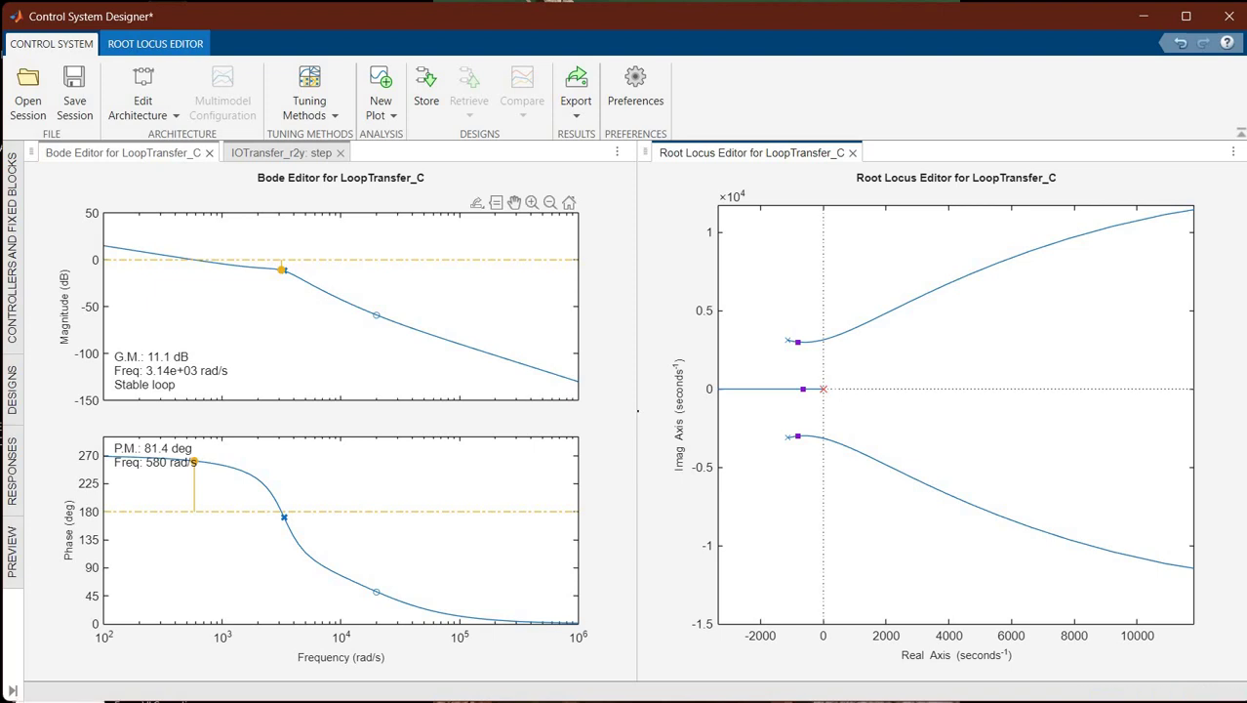
click(156, 44)
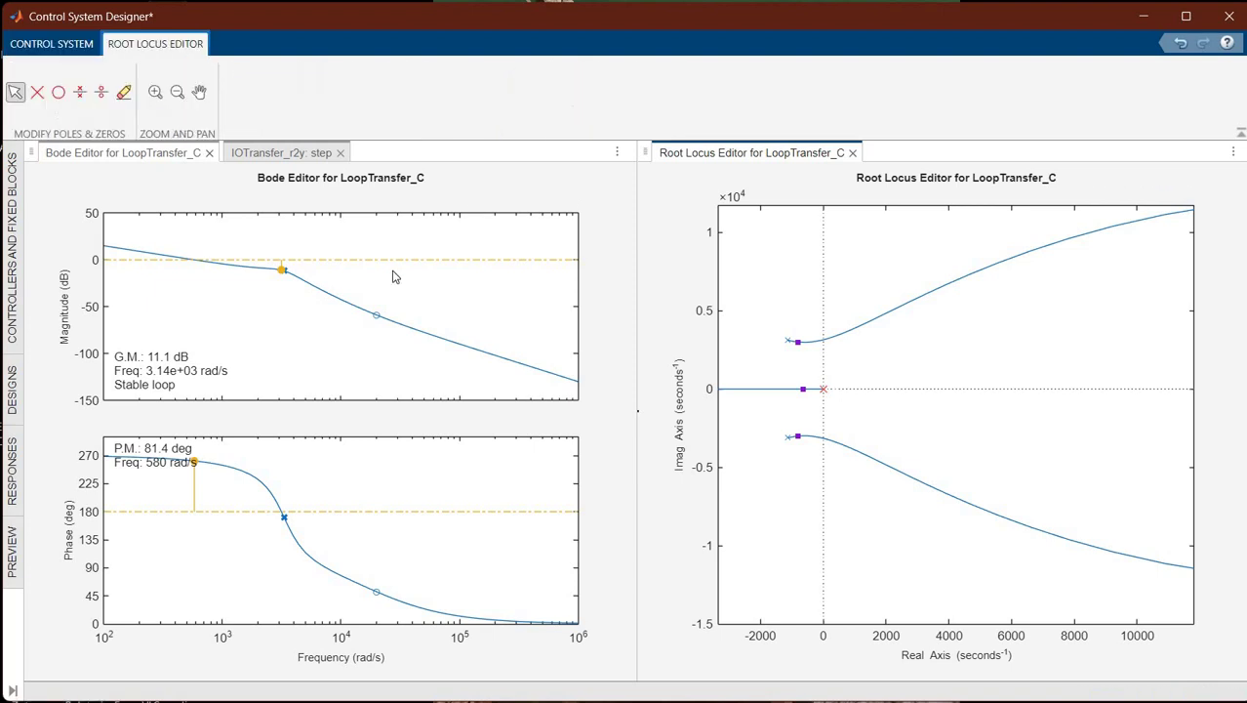
click(735, 388)
click(735, 389)
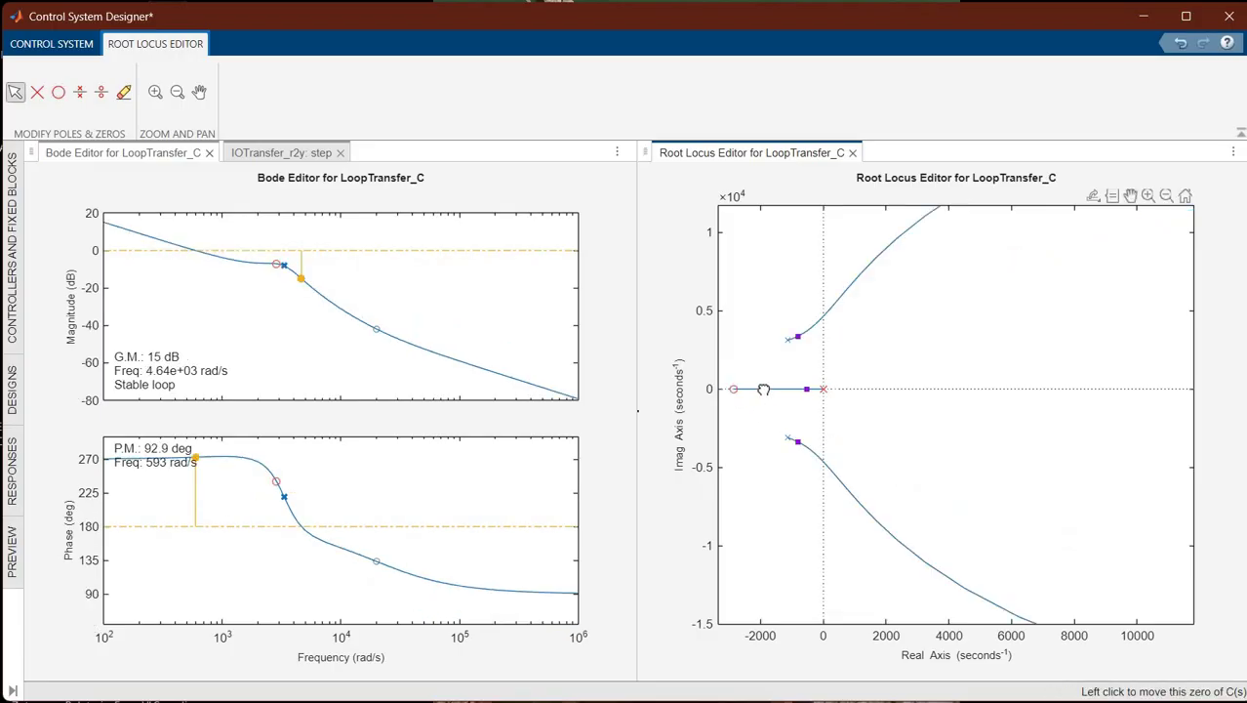
drag(764, 389, 757, 389)
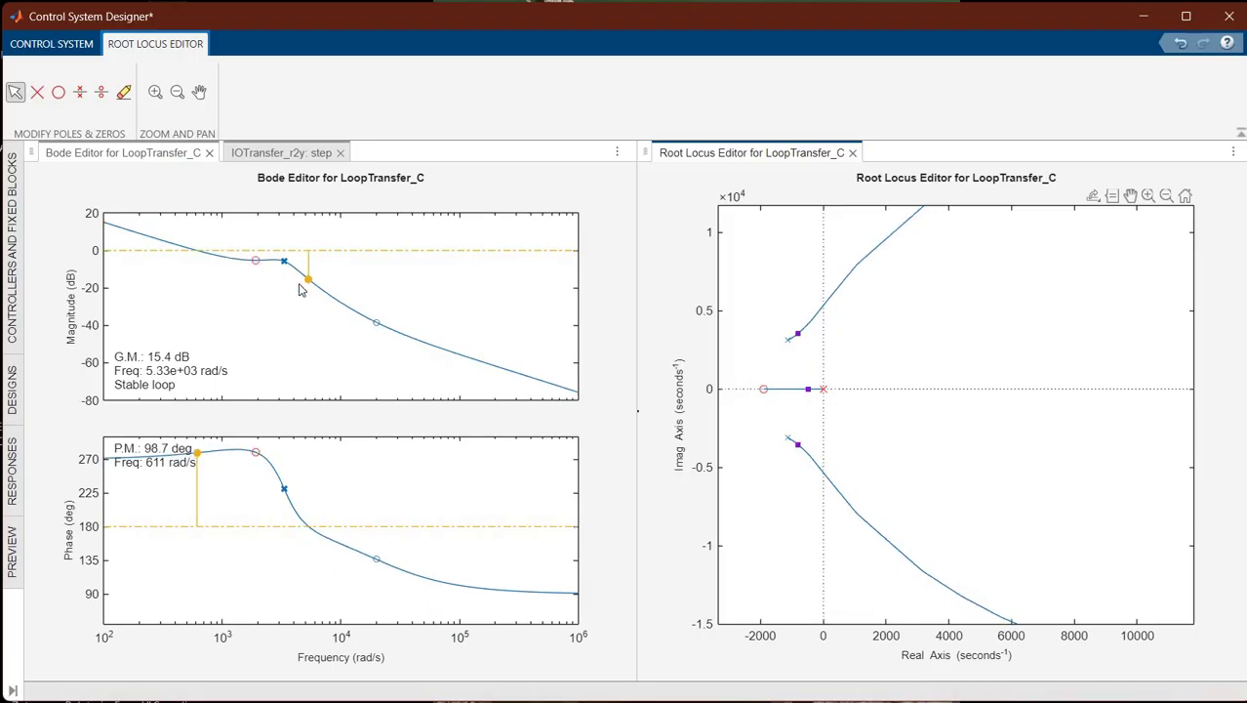
- Raise the loop gain to about 139 by shifting the real closed-loop pole, checking the settling time on the closed-loop step response
click(281, 153)
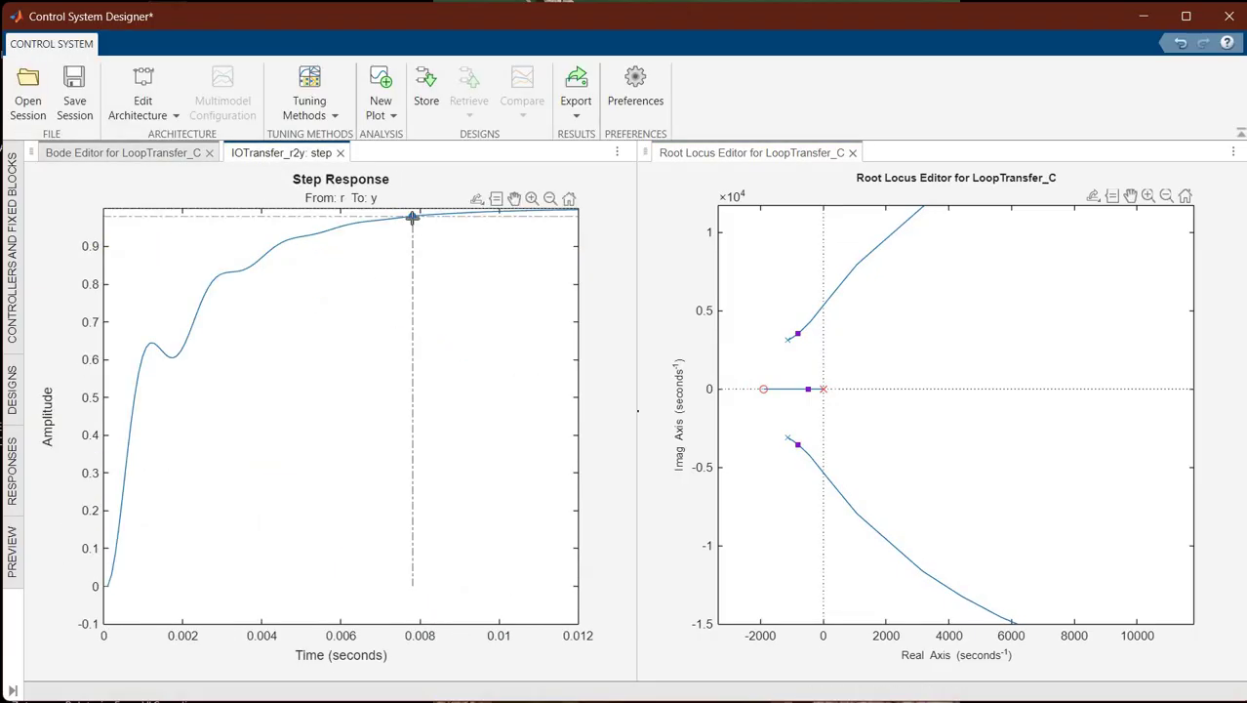
click(412, 217)
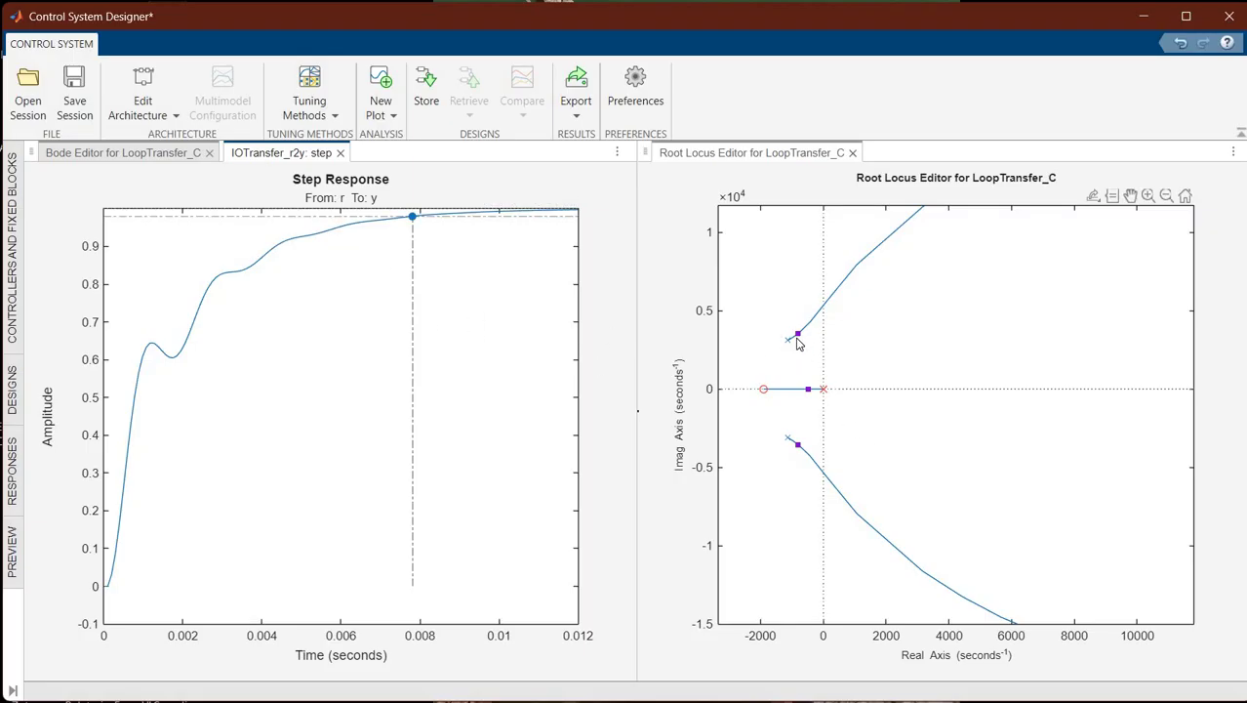
drag(807, 388, 798, 389)
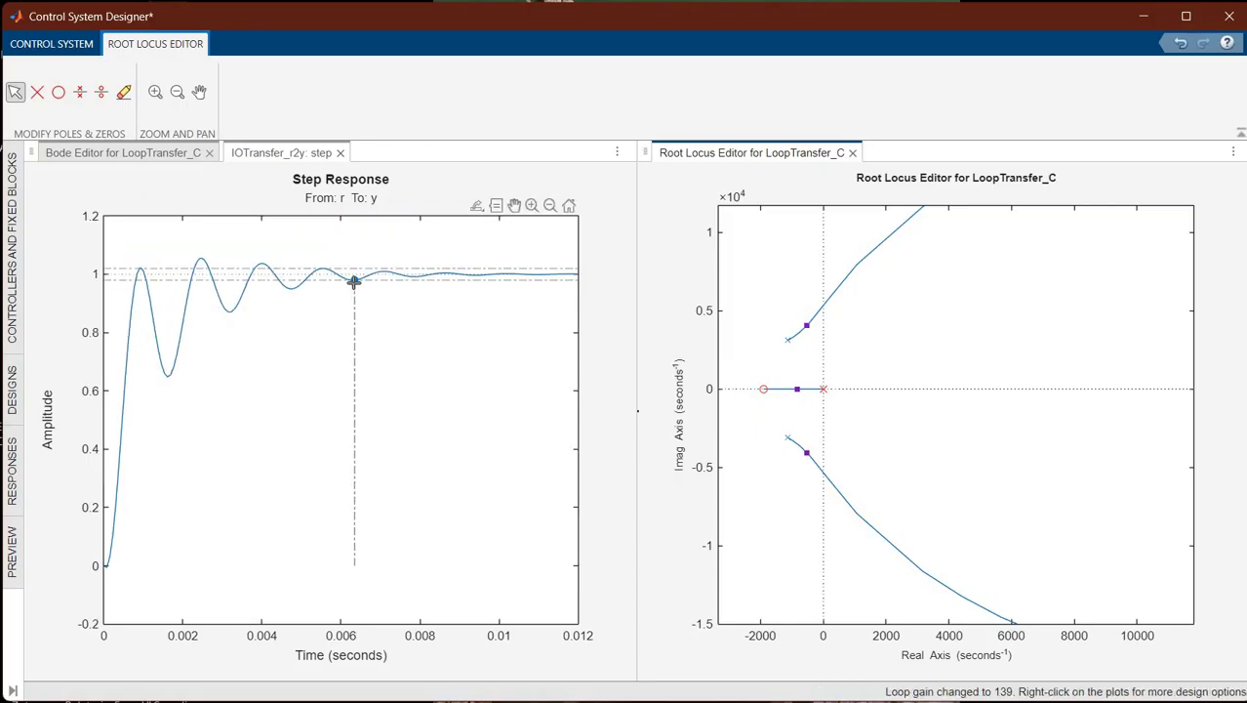
click(353, 282)
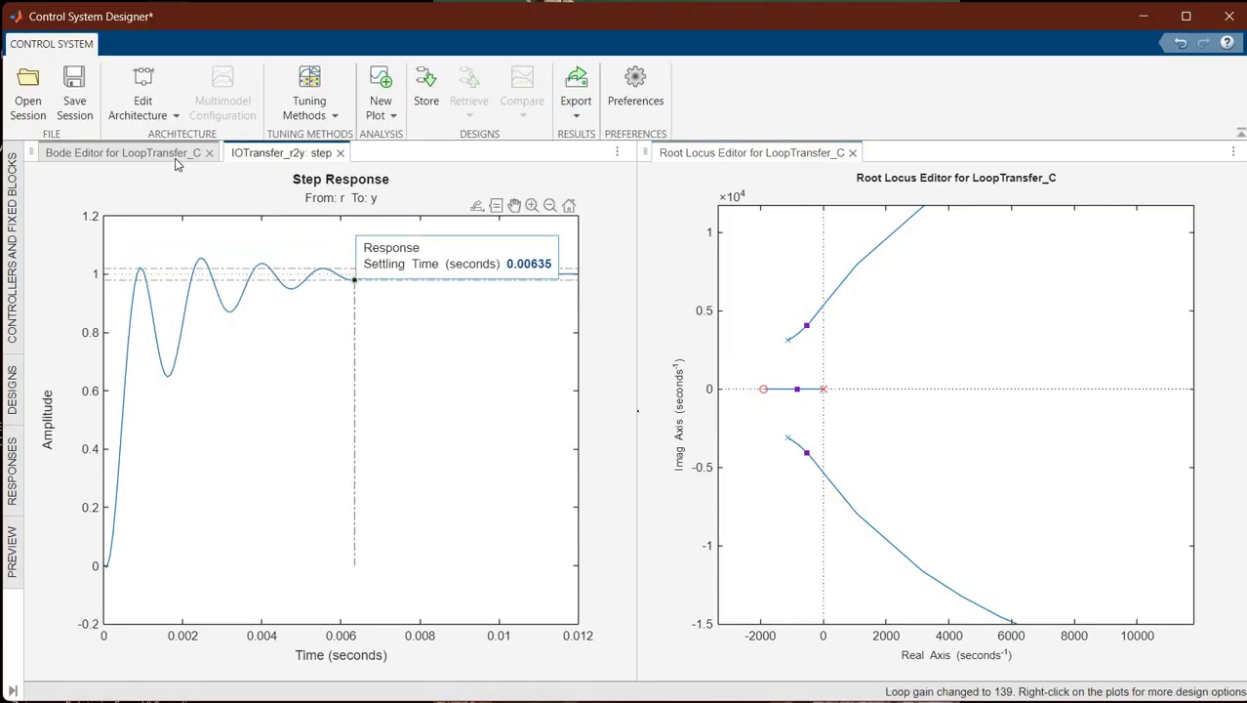
- Show the Bode plot of LoopTransfer_C and open the Compensator Editor for C beside it
click(132, 153)
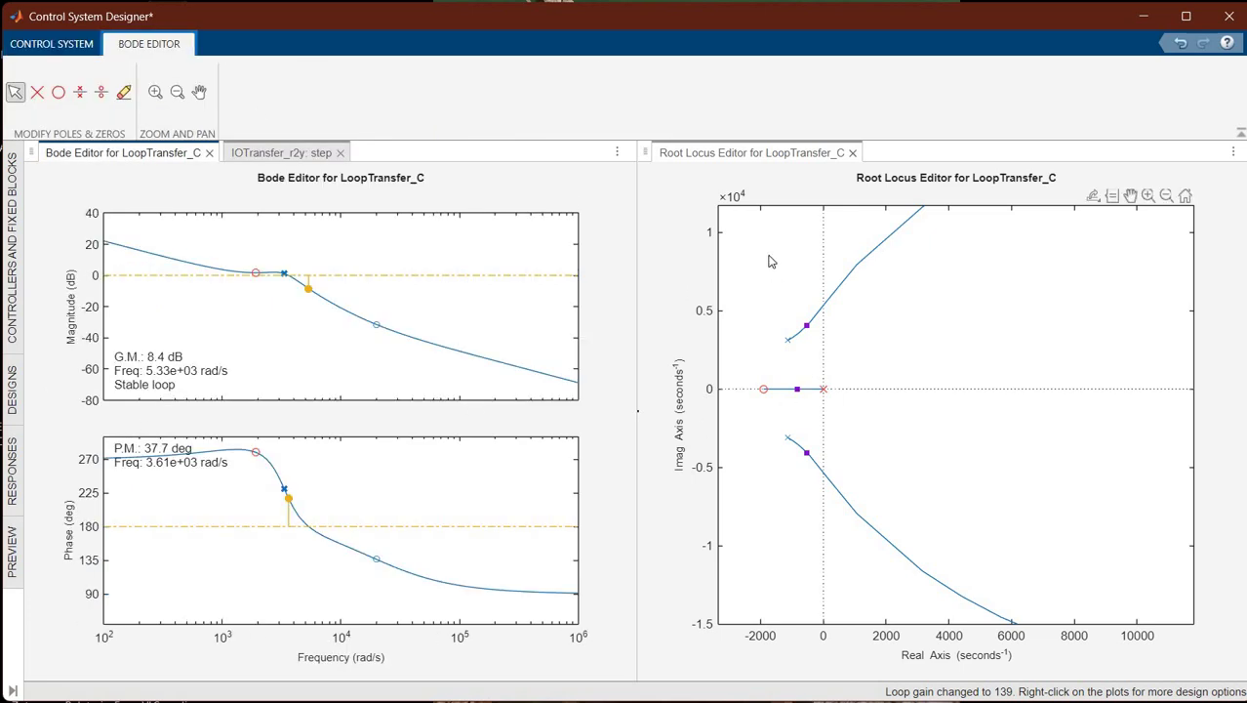
right_click(832, 308)
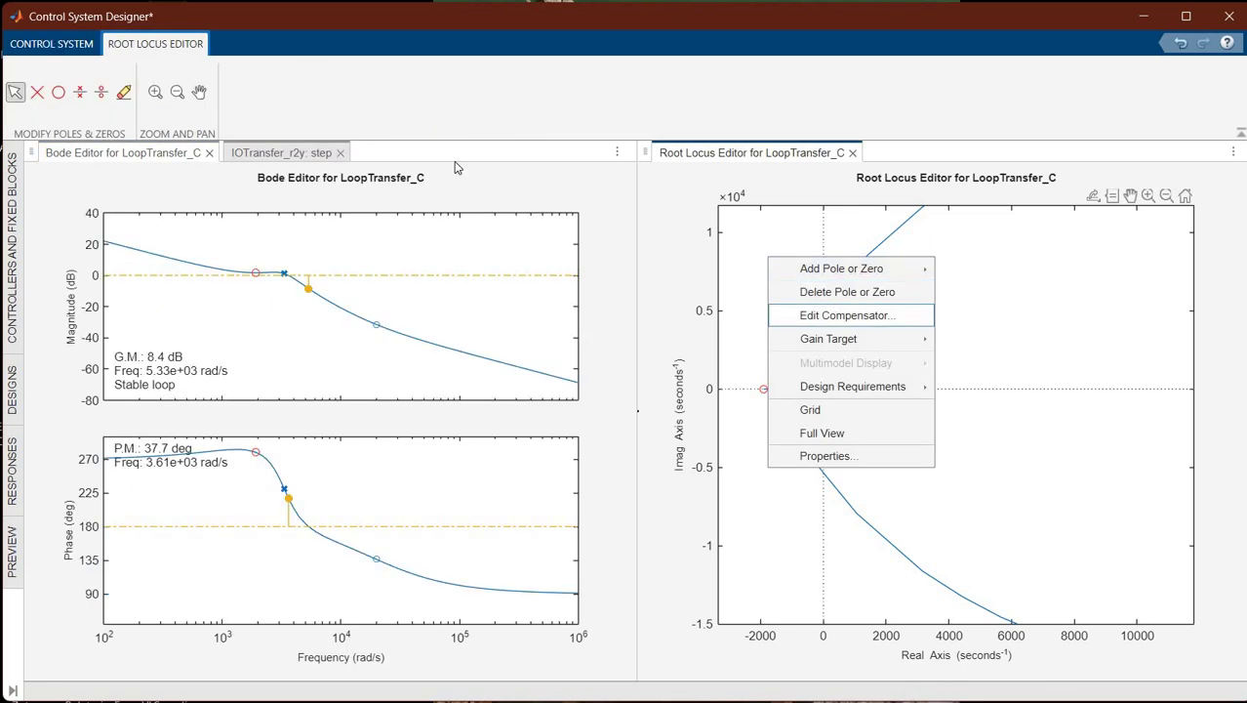
click(847, 315)
drag(473, 140, 763, 146)
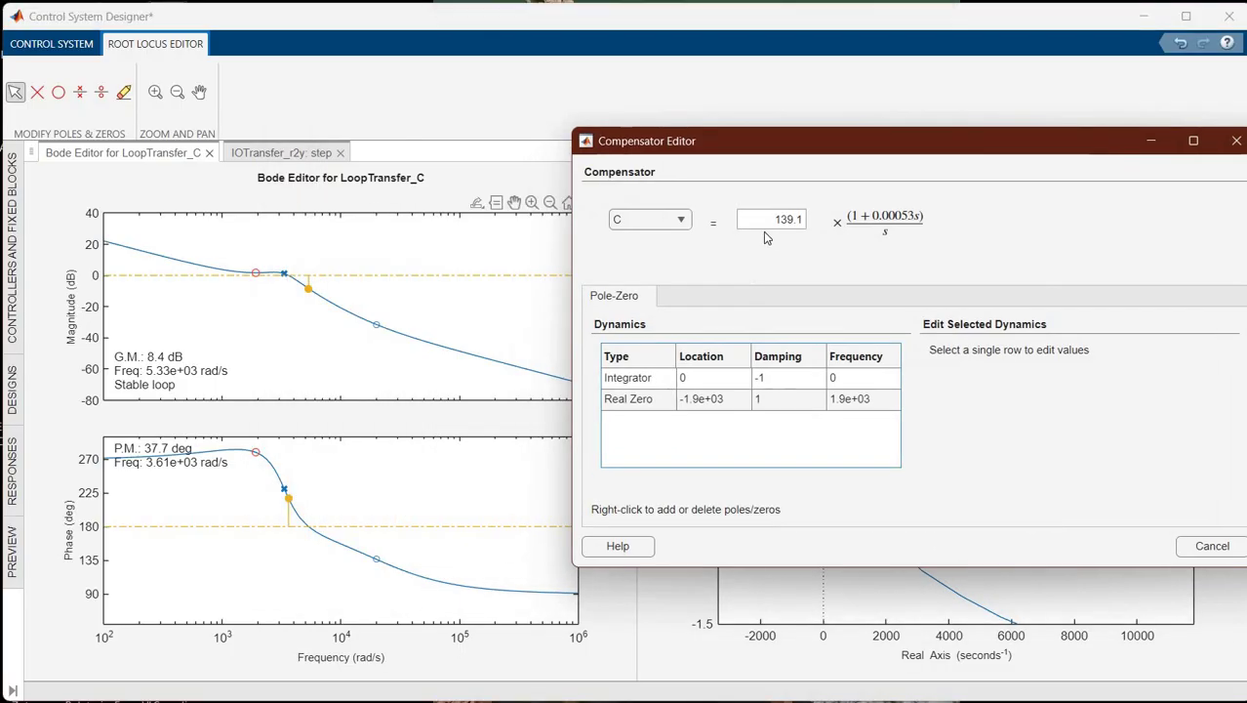
- Try gains of 200 and 180 for compensator C and compare the resulting Bode stability margins
double_click(802, 221)
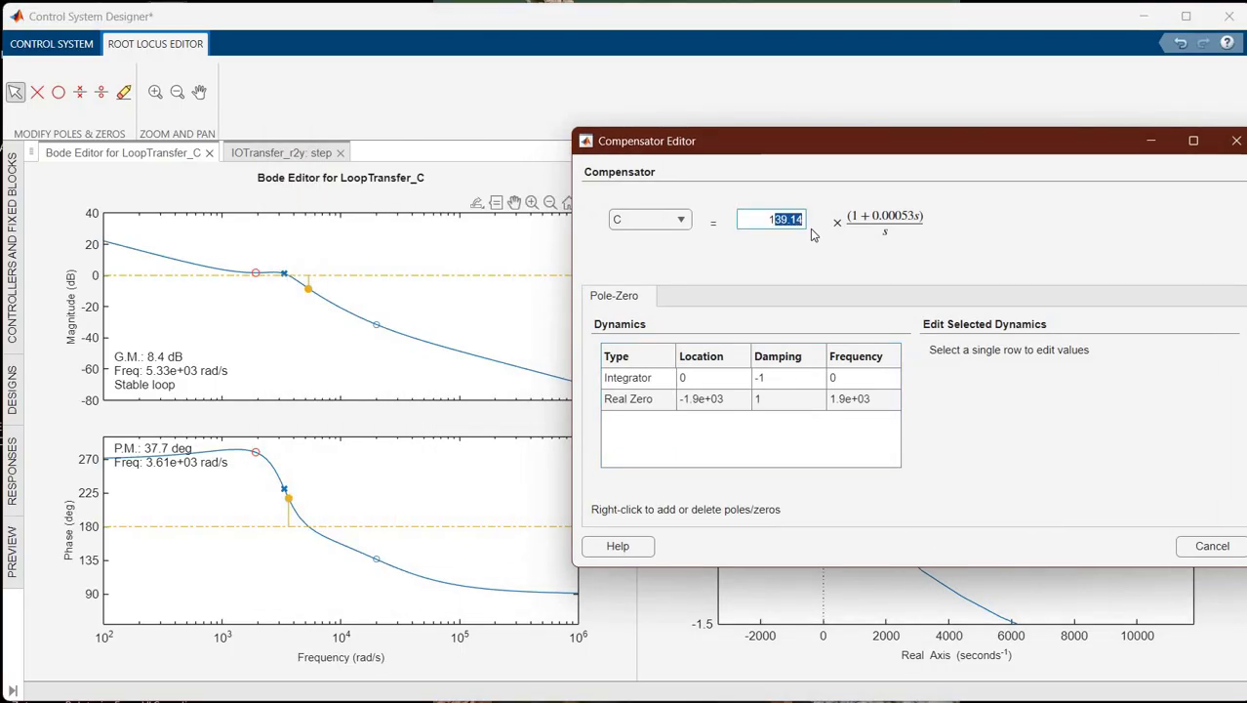
key(BackSpace)
text(200)
key(Return)
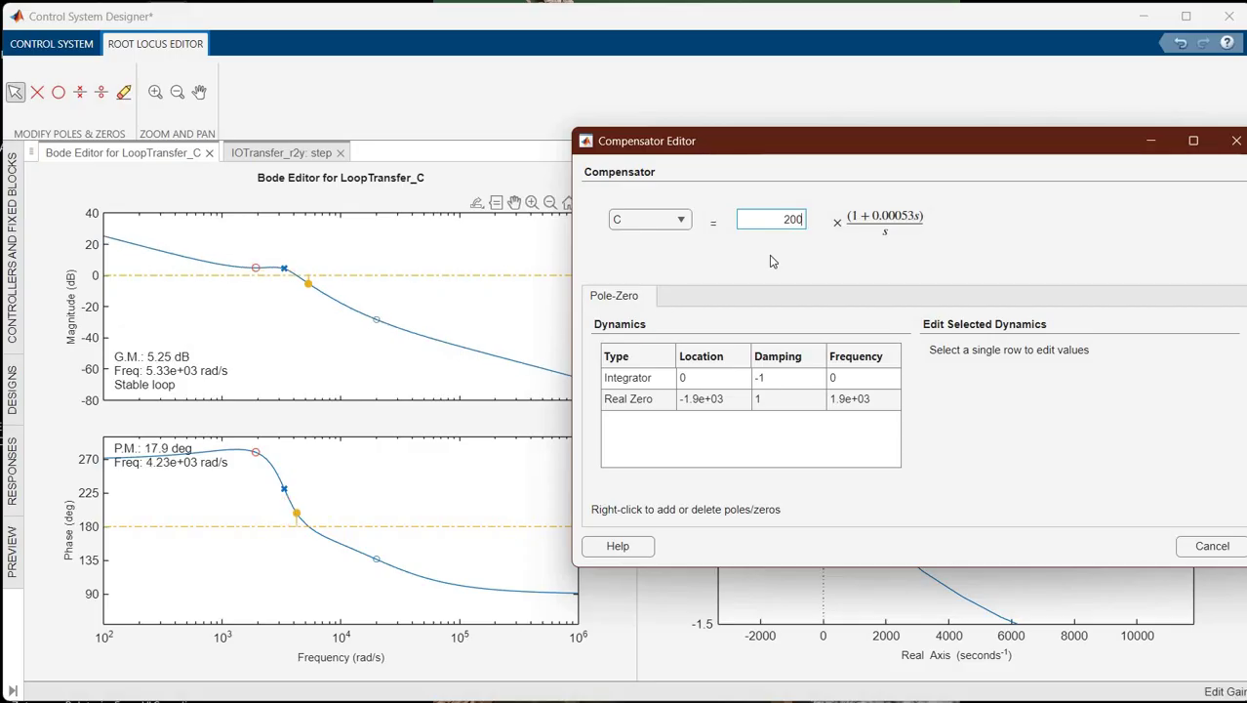
key(BackSpace)
key(BackSpace)
key(BackSpace)
text(180)
key(Return)
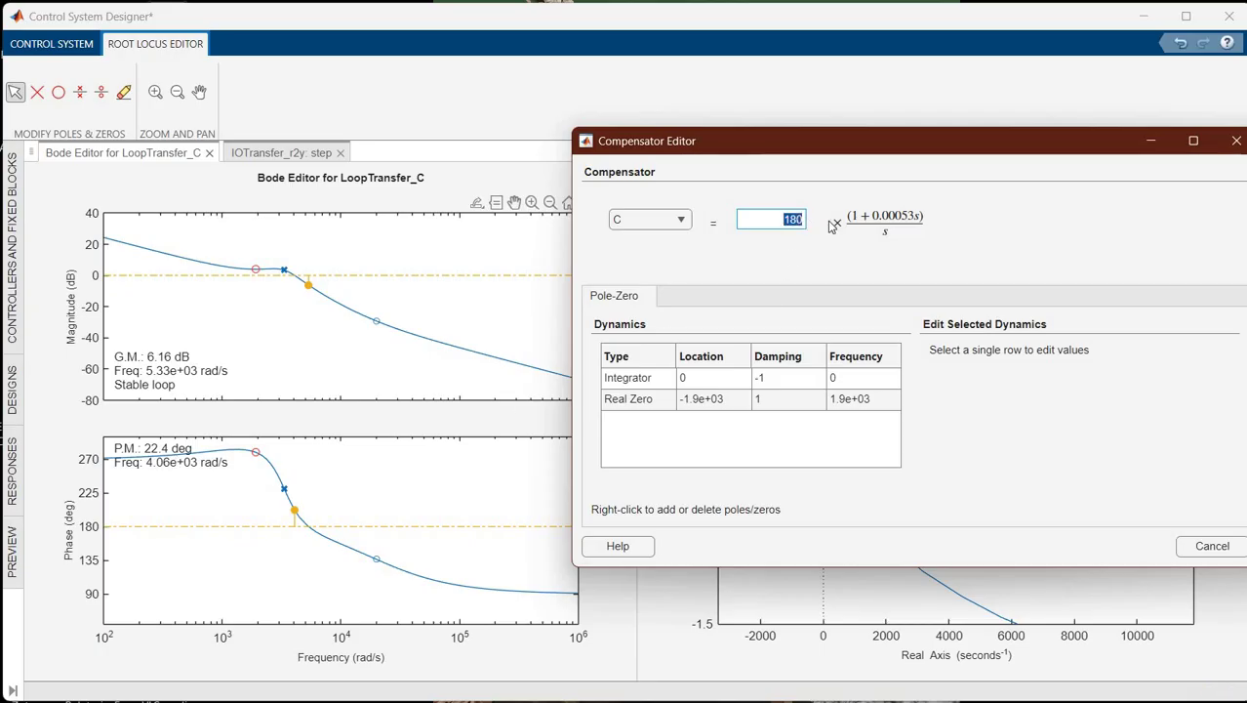
- Try gains of 100 and 150 for compensator C, watching the gain and phase margins
key(BackSpace)
text(100)
key(Return)
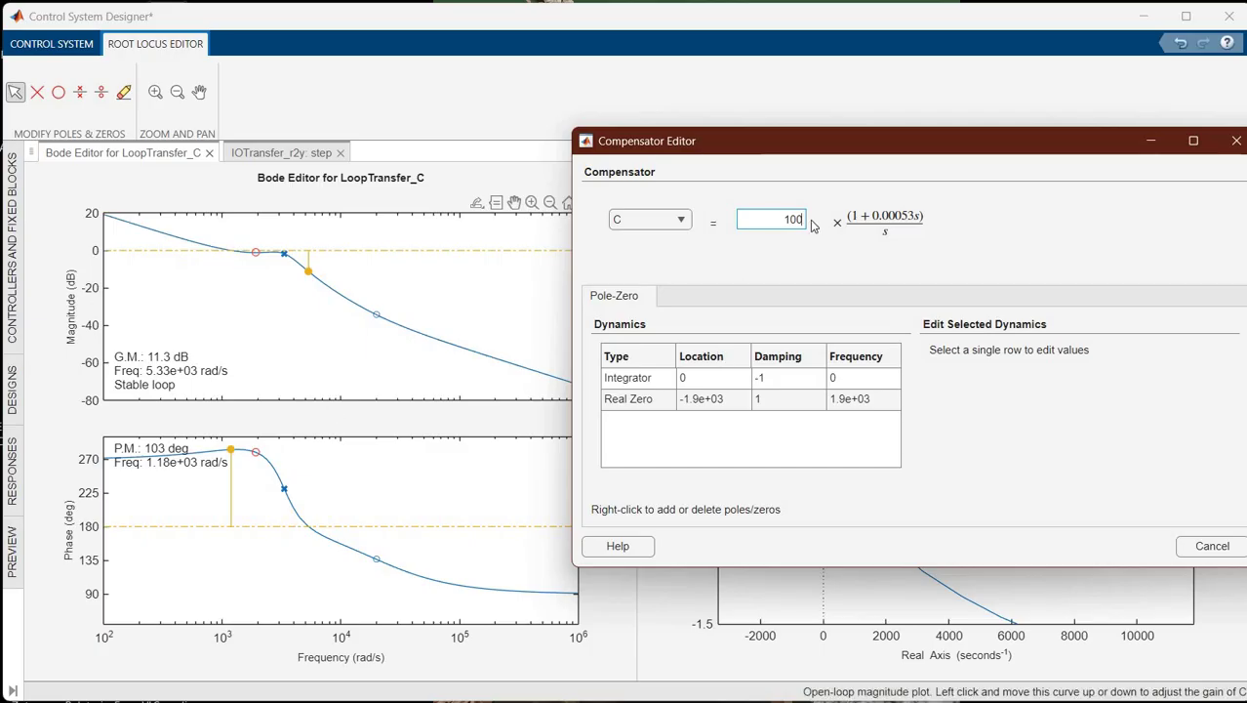
key(ctrl+a)
text(150)
key(Return)
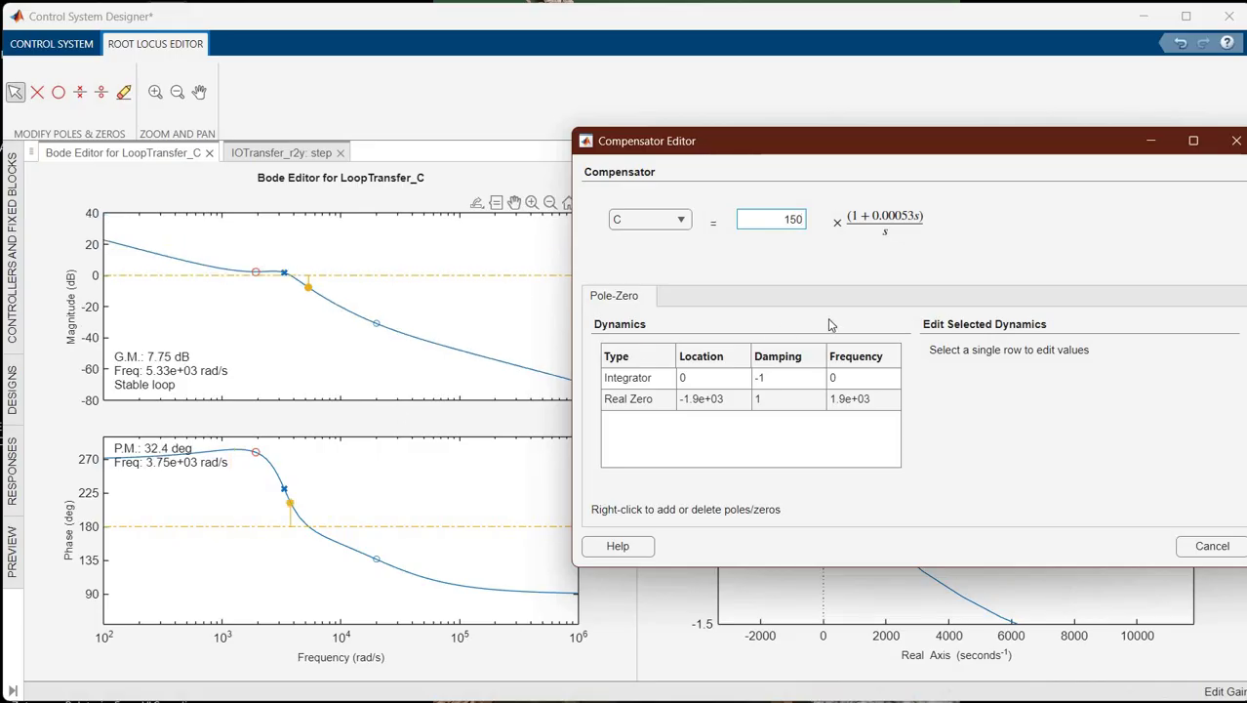
- Set the gain of compensator C to 120 and show the closed-loop step response with its settling time
key(BackSpace)
key(BackSpace)
text(120)
key(Return)
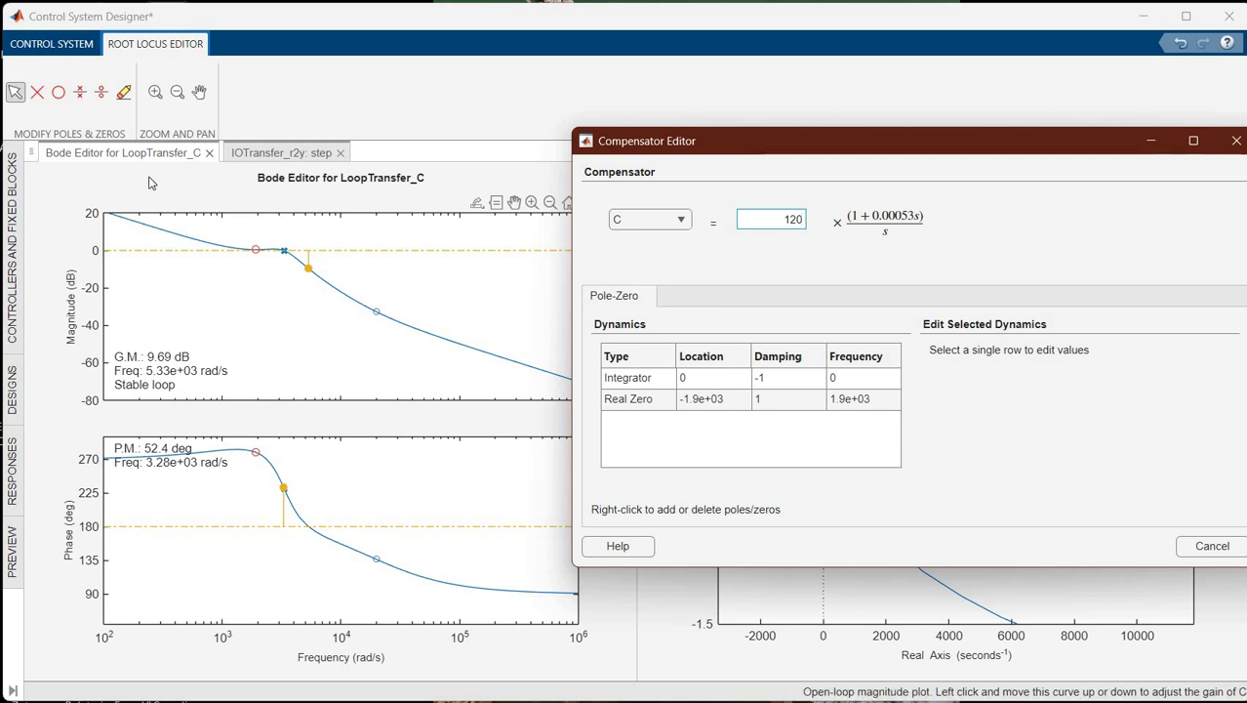
drag(904, 144, 187, 182)
click(306, 158)
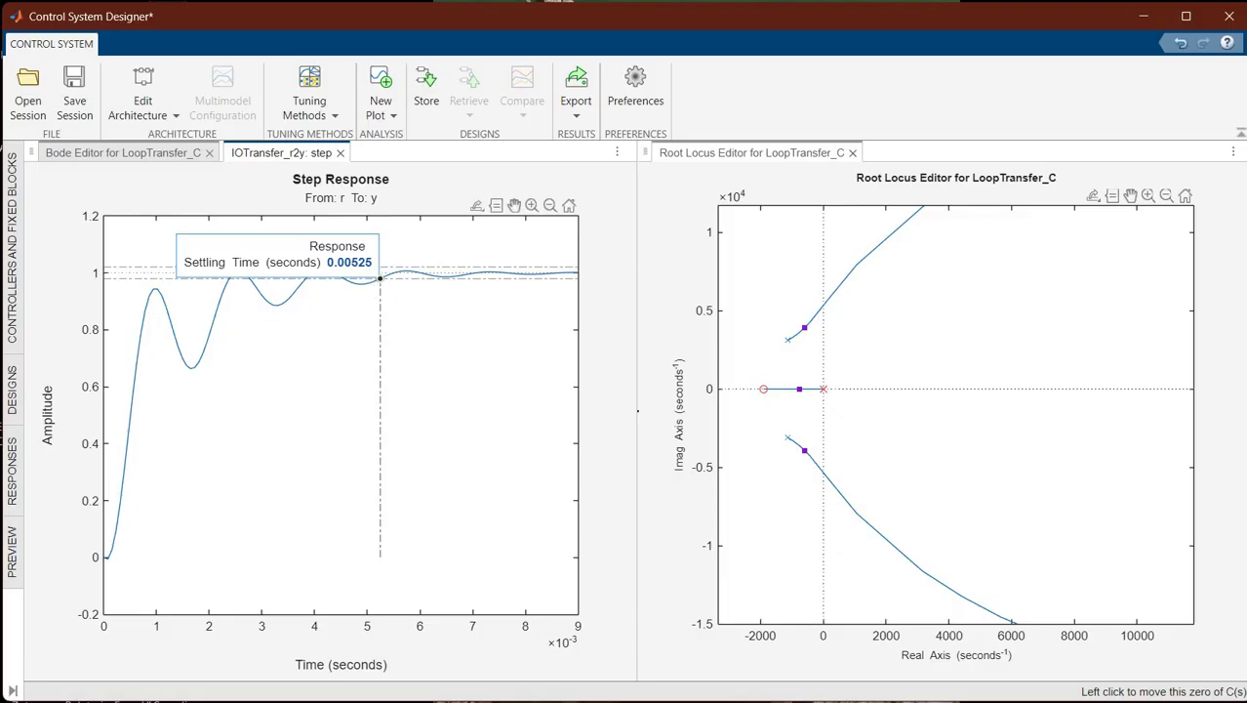
- Compare the closed-loop settling time with the stepinfo(G2) output and the PID design specifications in the MATLAB live script
double_click(856, 176)
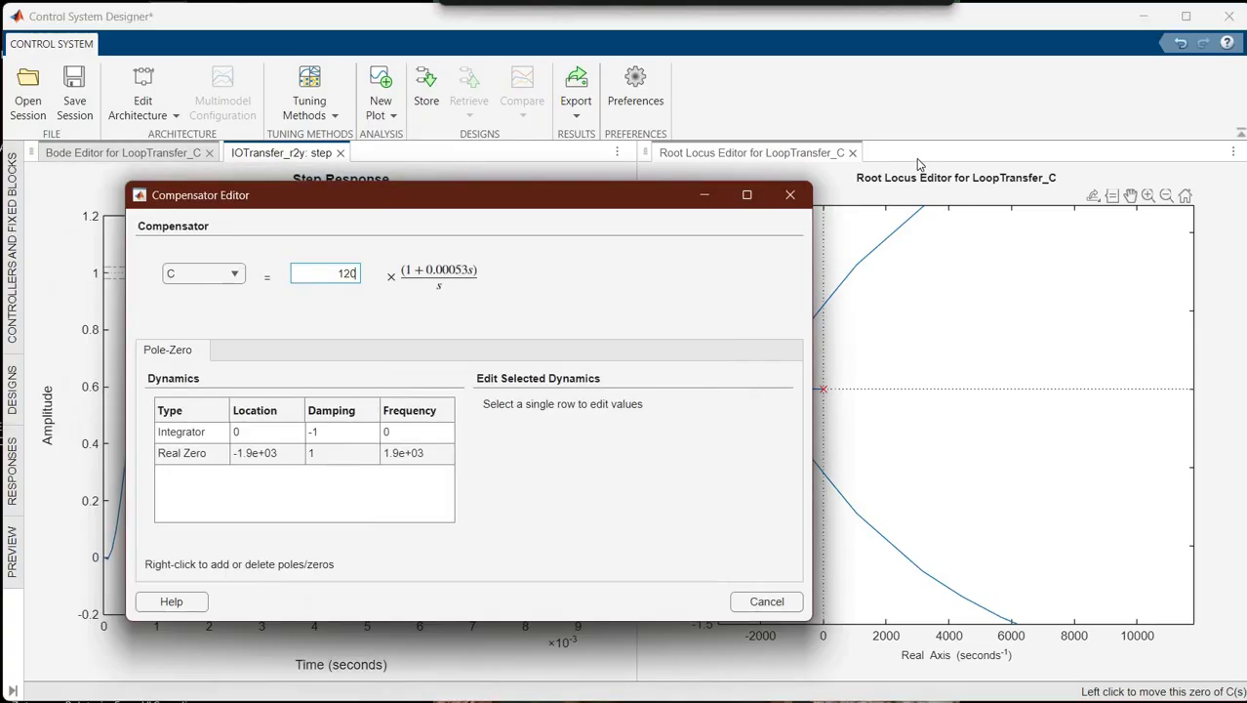
drag(465, 167, 859, 152)
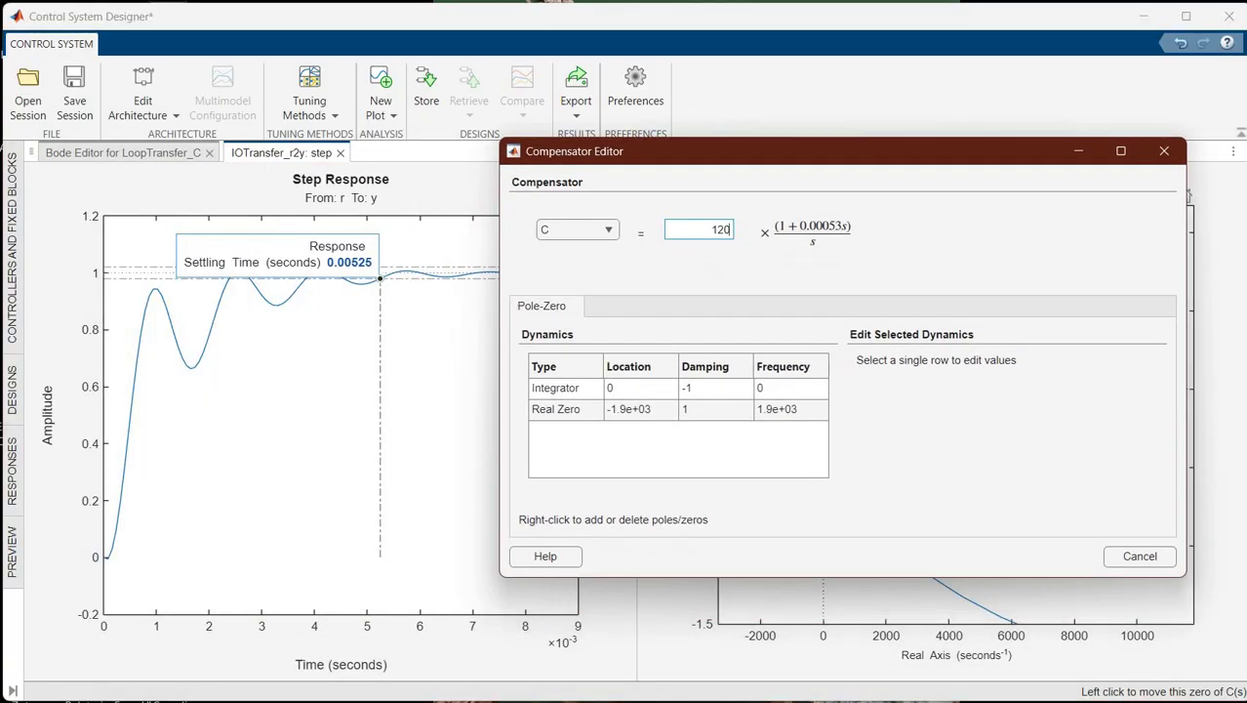
click(741, 669)
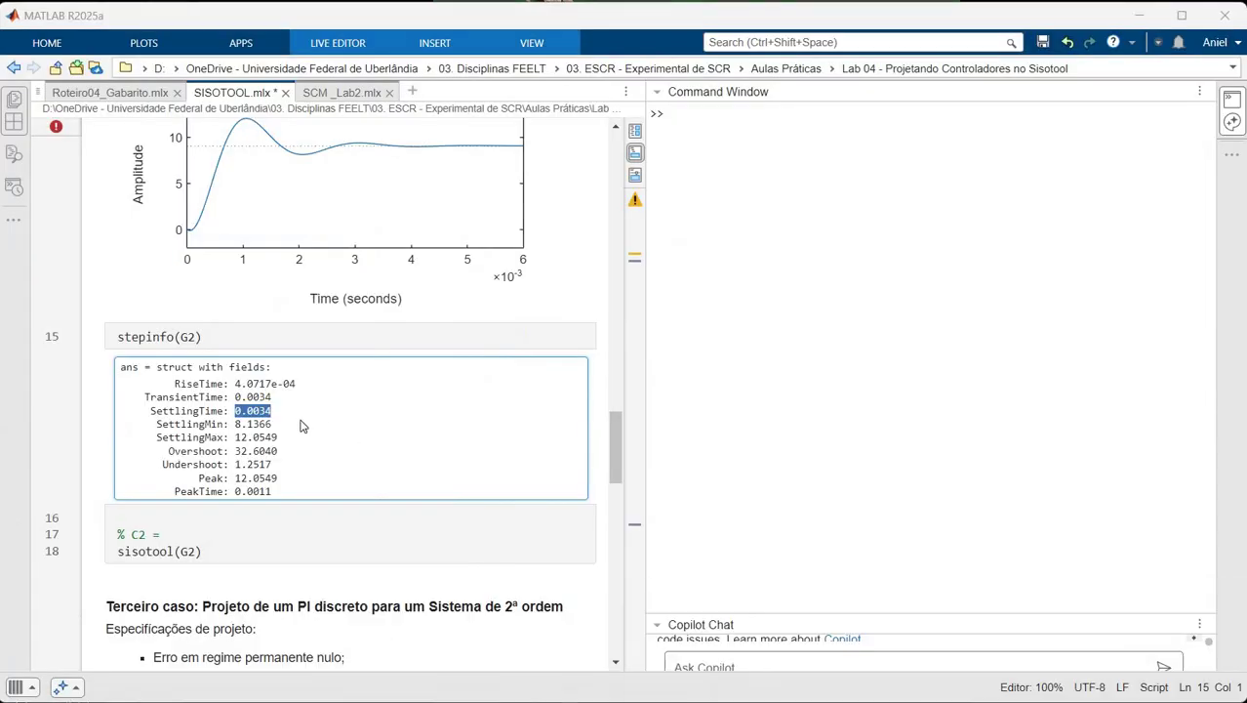
scroll(299, 423, up, 15)
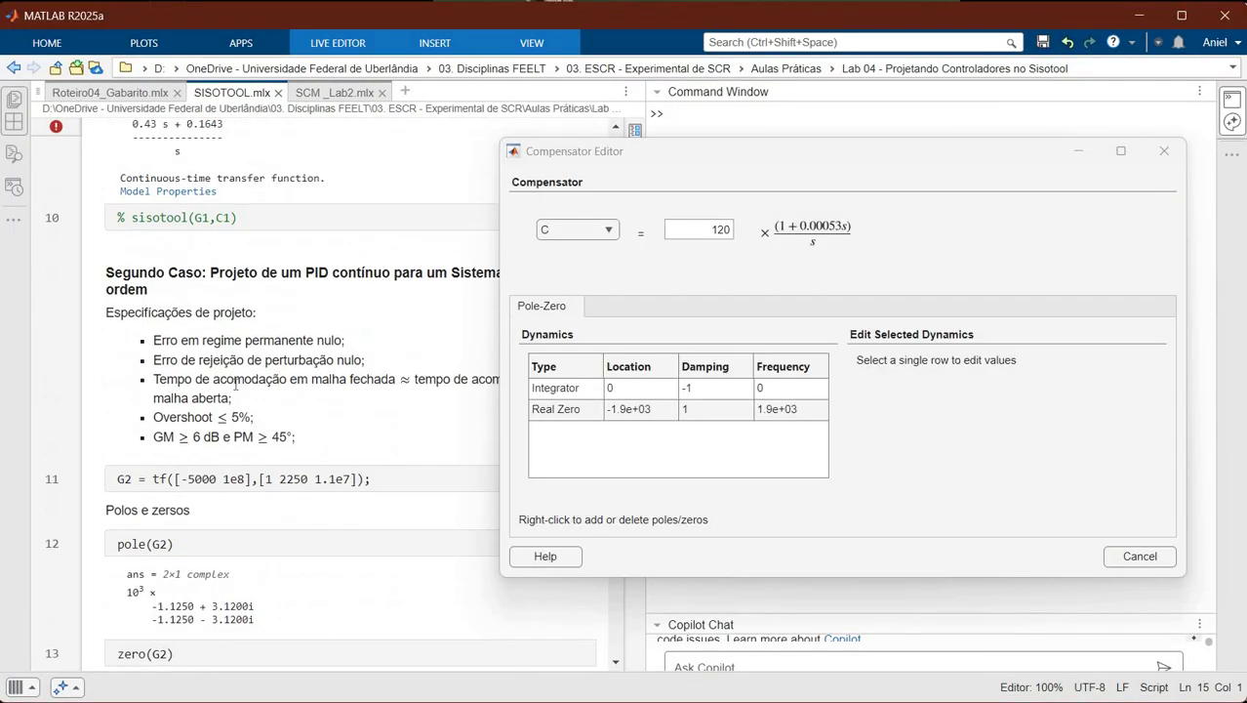
triple_click(251, 379)
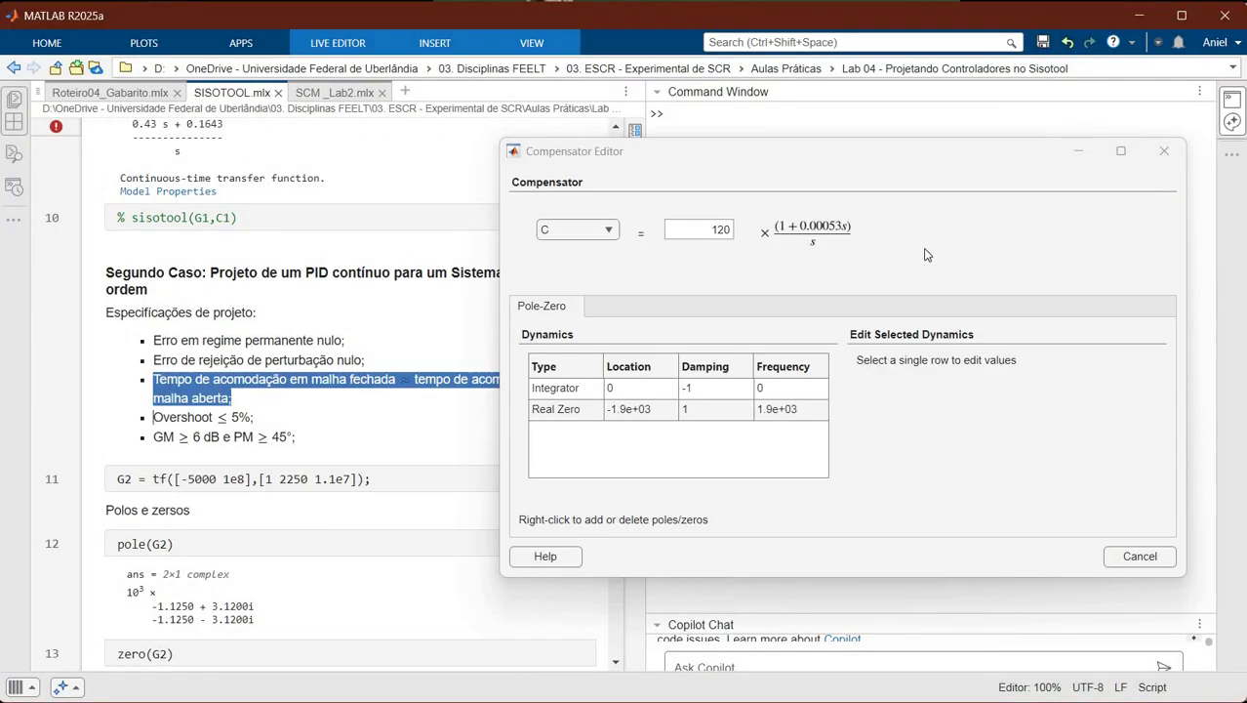
drag(683, 151, 0, 210)
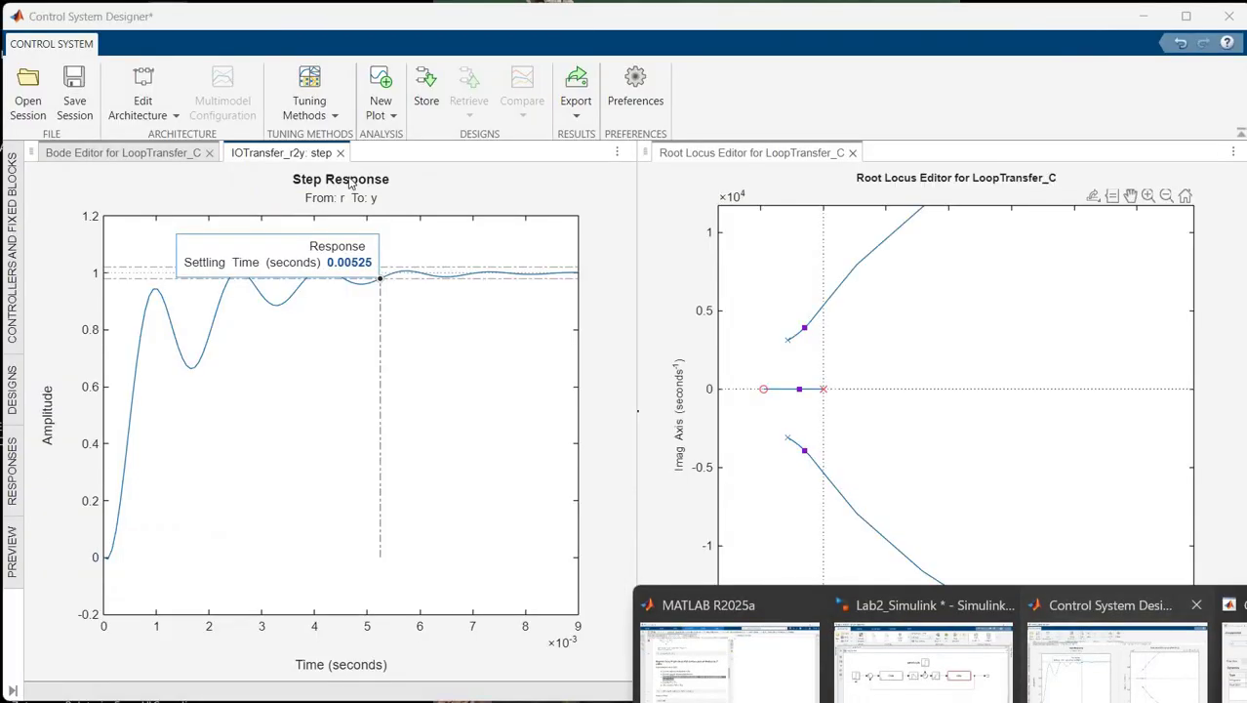
click(1152, 695)
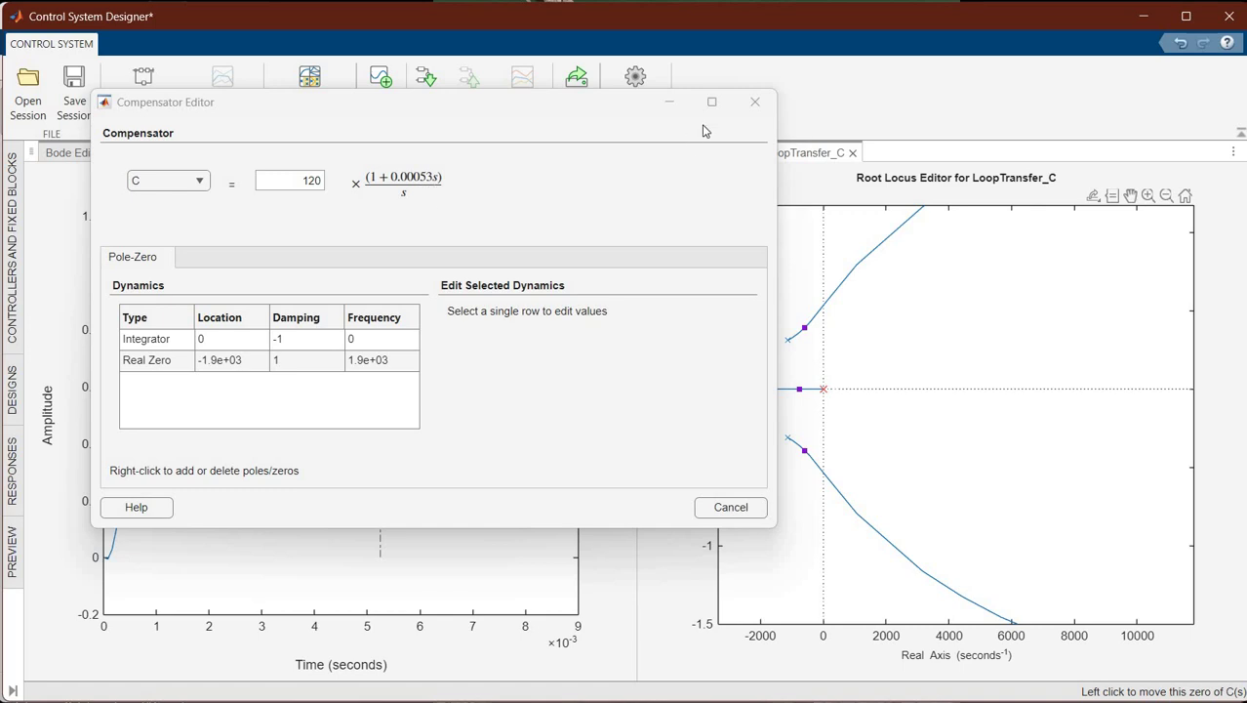
- Change the compensator format preference to Zero/pole/gain and reopen the Compensator Editor for C
click(643, 127)
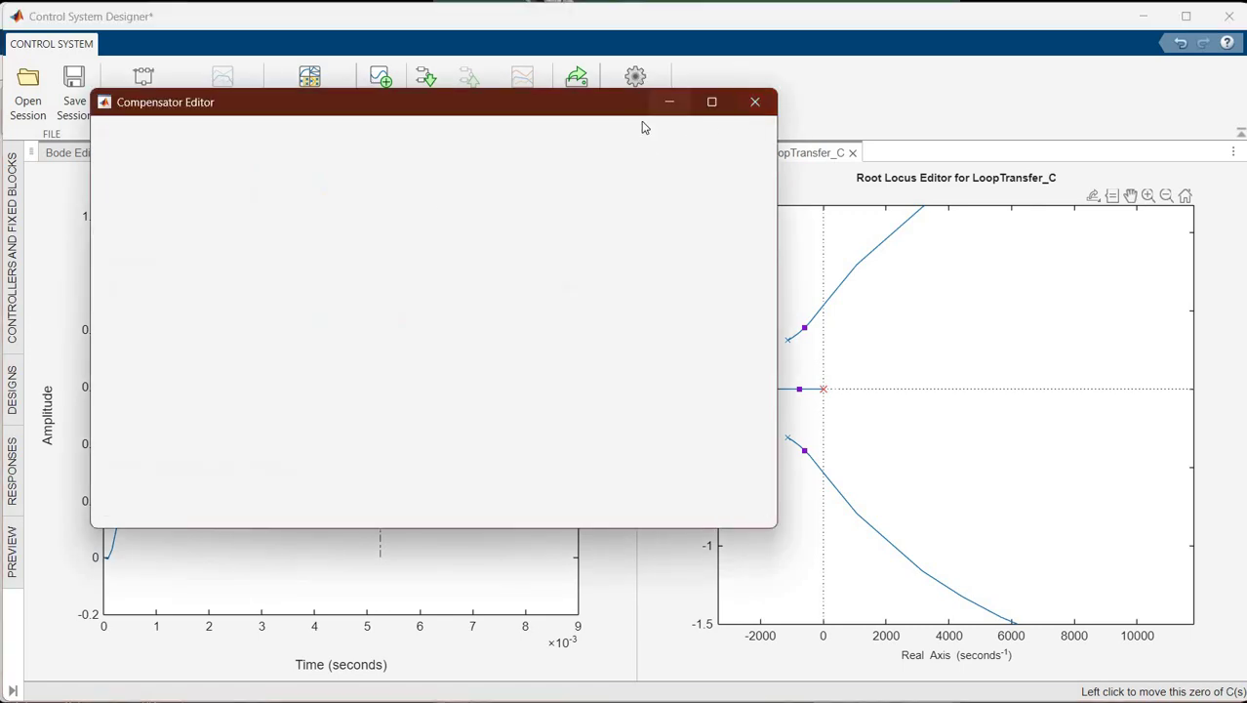
click(635, 86)
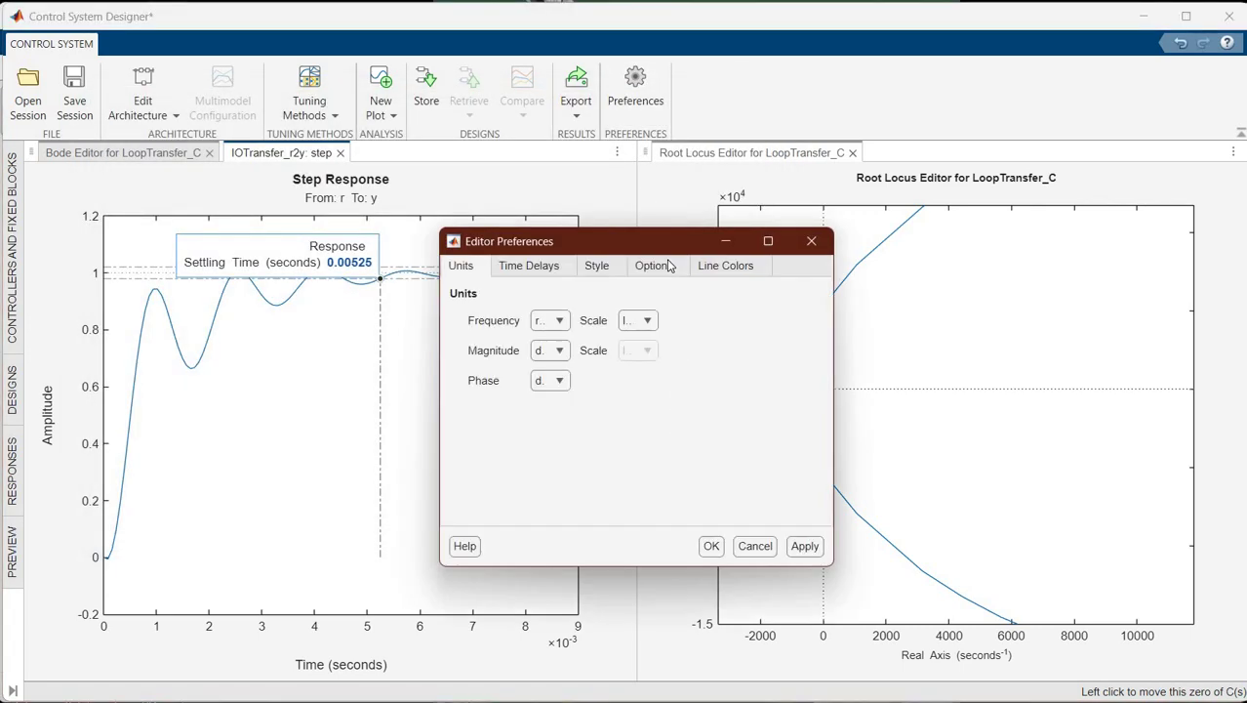
click(654, 266)
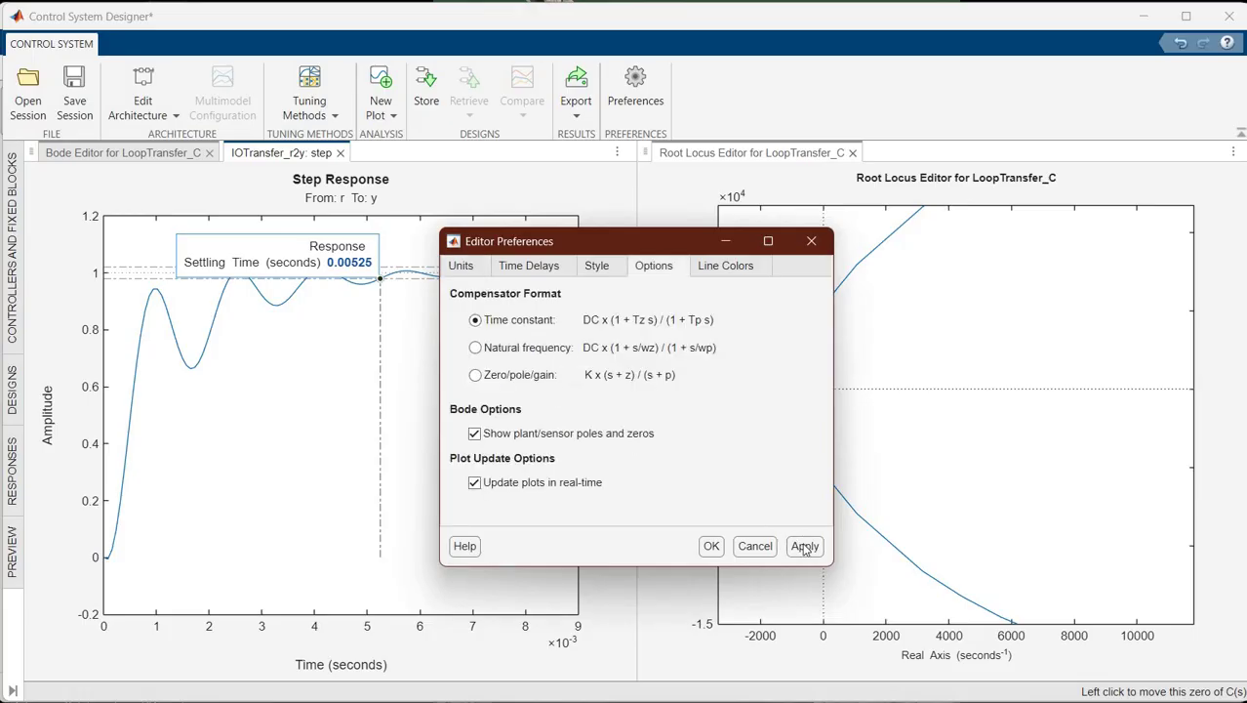
click(475, 375)
key(Return)
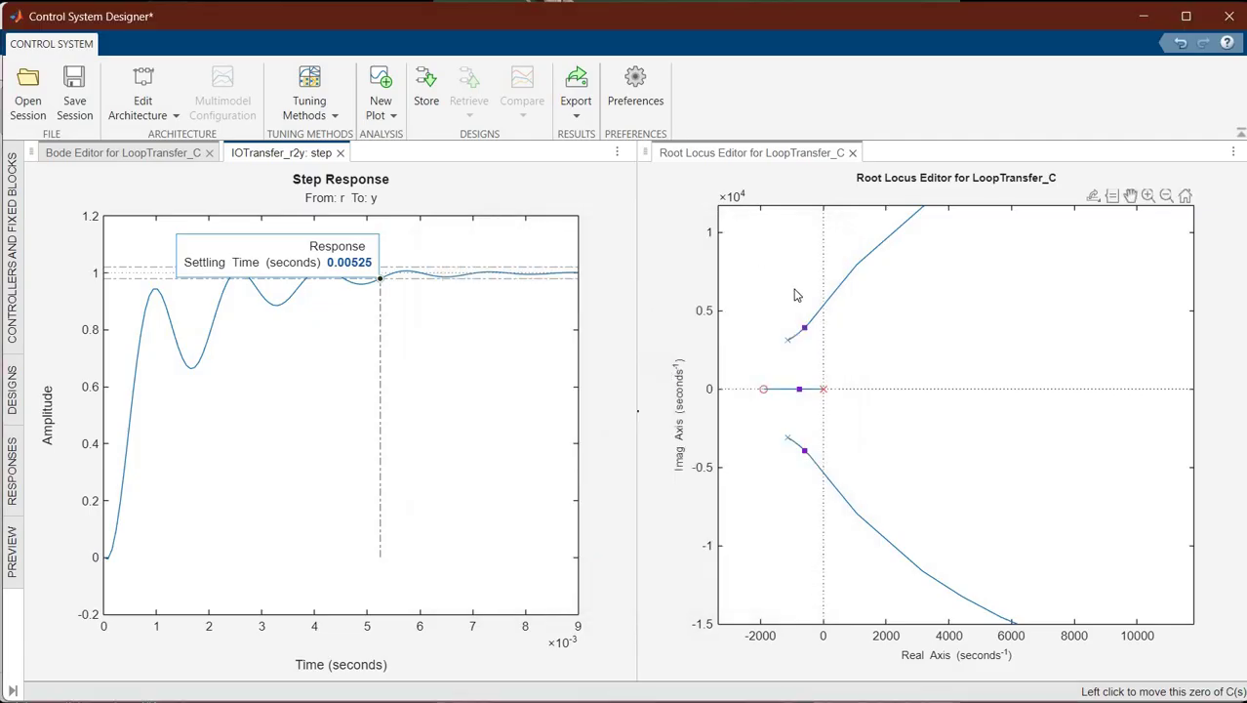
right_click(817, 308)
key(Escape)
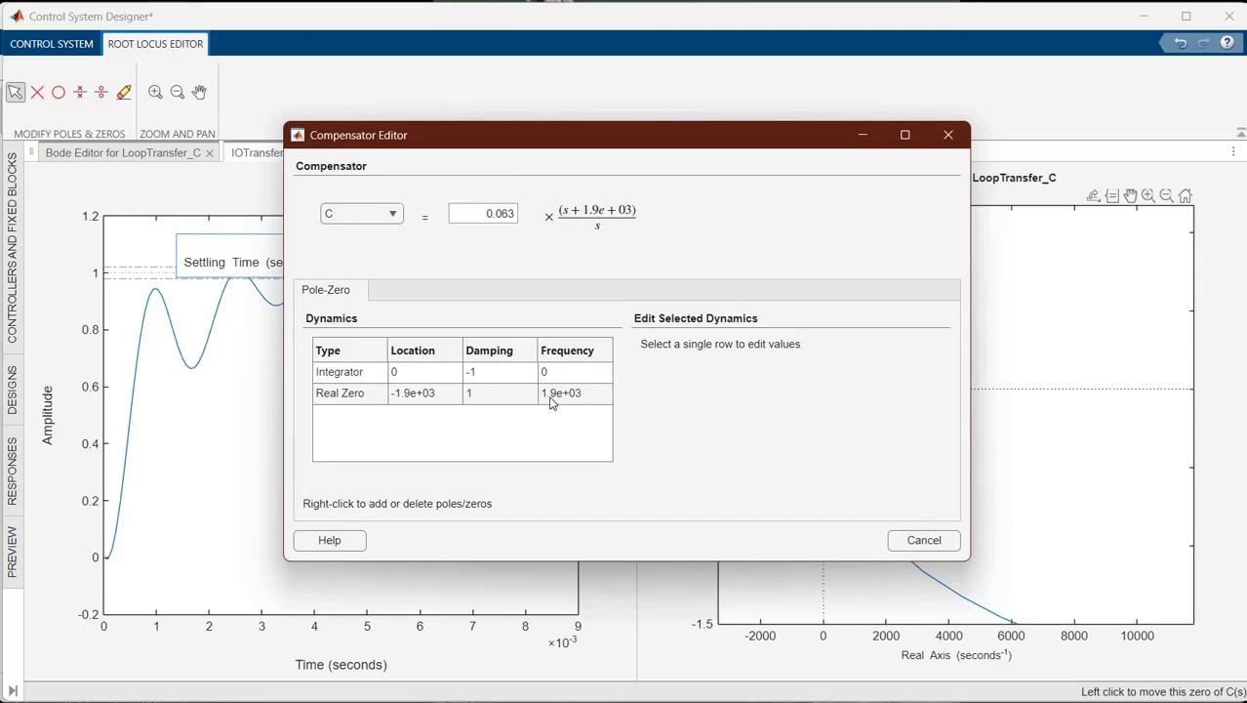
- Delete the real zero at -1.9e+03 from compensator C and add a complex pair of zeros at about -1.23e+03 ± 2.3e+03i
click(947, 135)
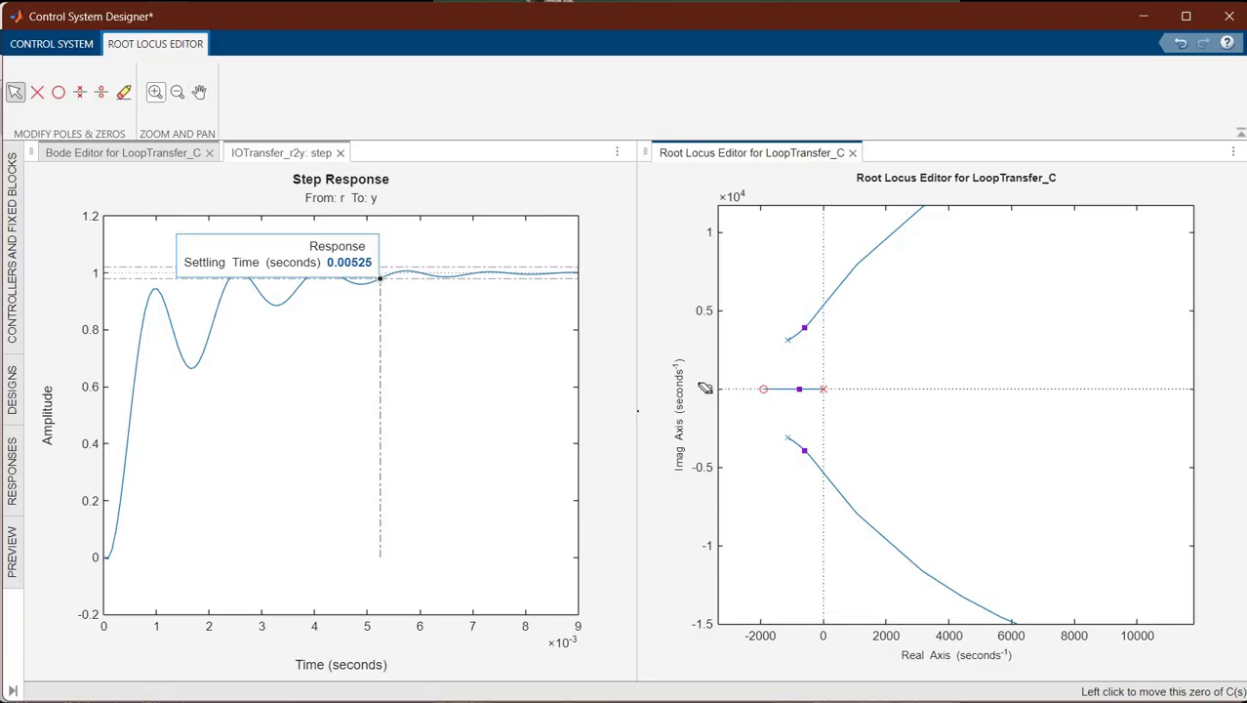
click(123, 92)
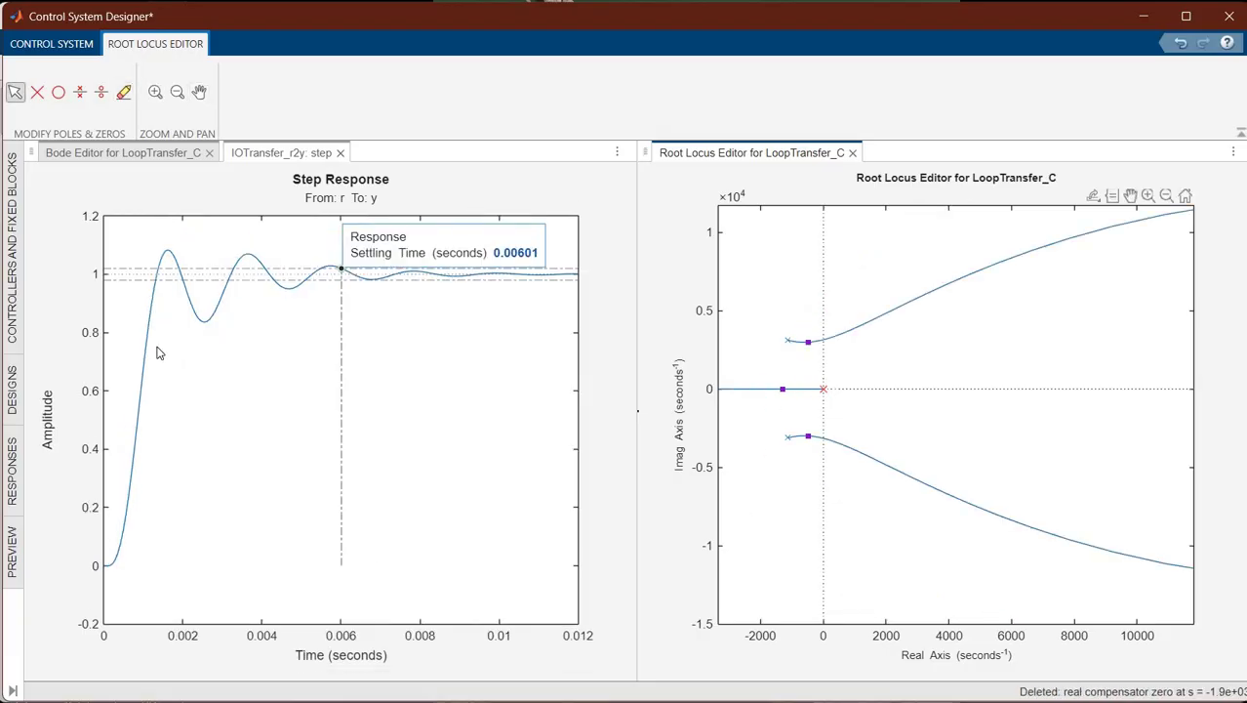
click(101, 91)
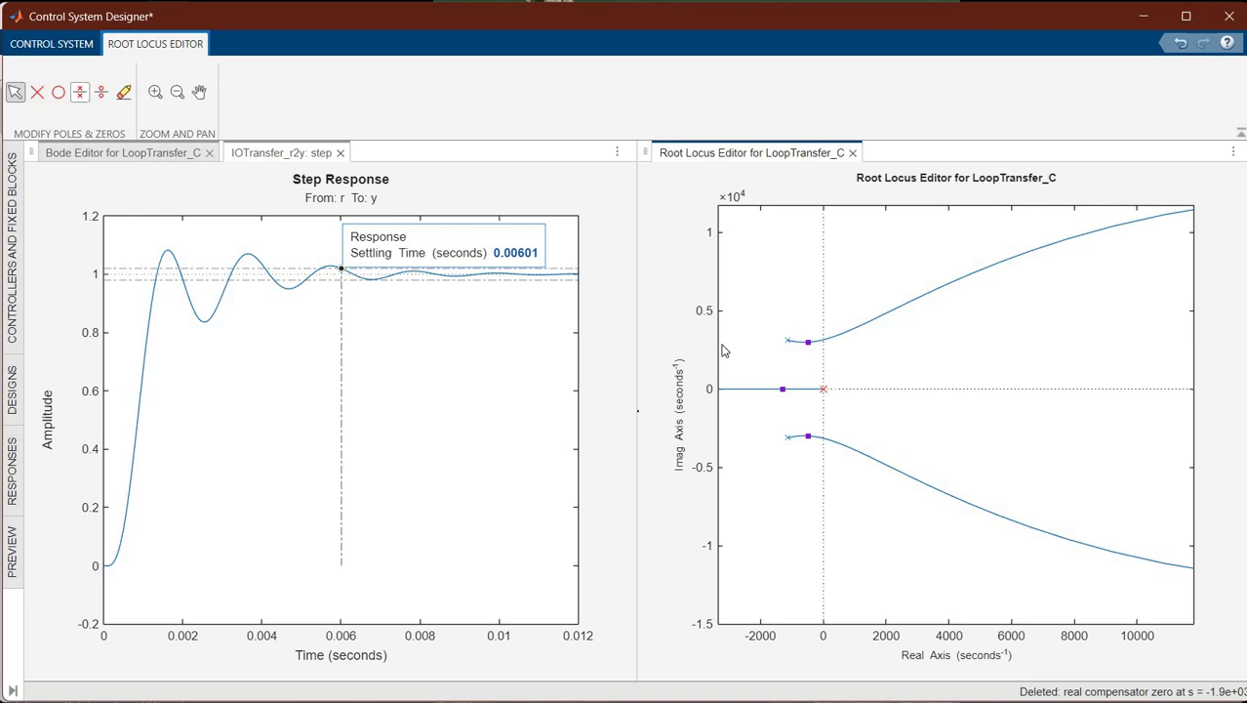
click(786, 354)
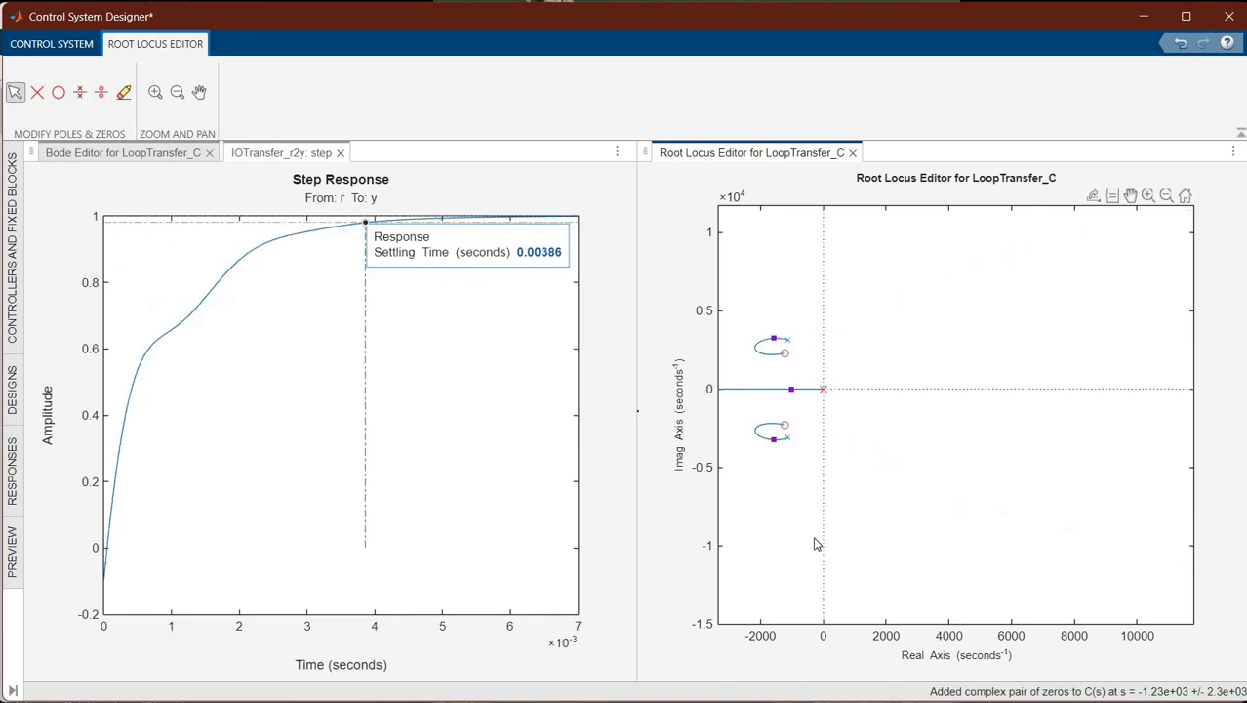
- Add a real pole to compensator C on the negative real axis and move it to about -3.75e+03
click(37, 93)
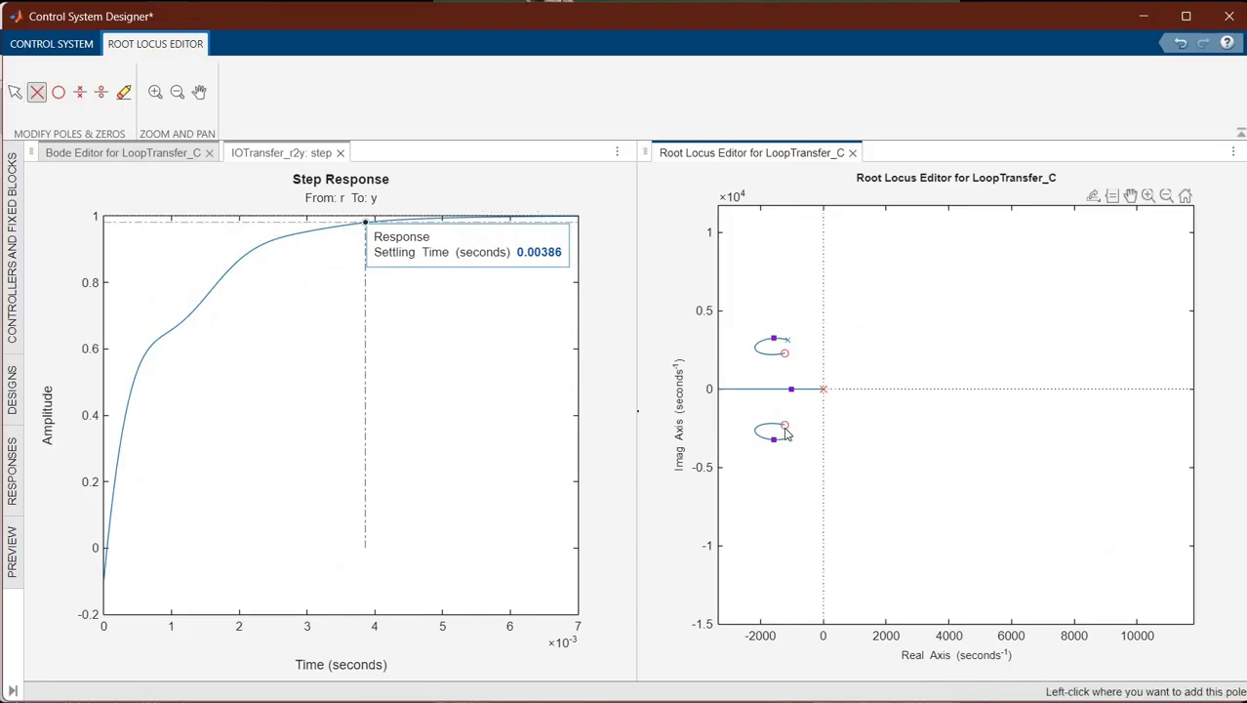
click(719, 327)
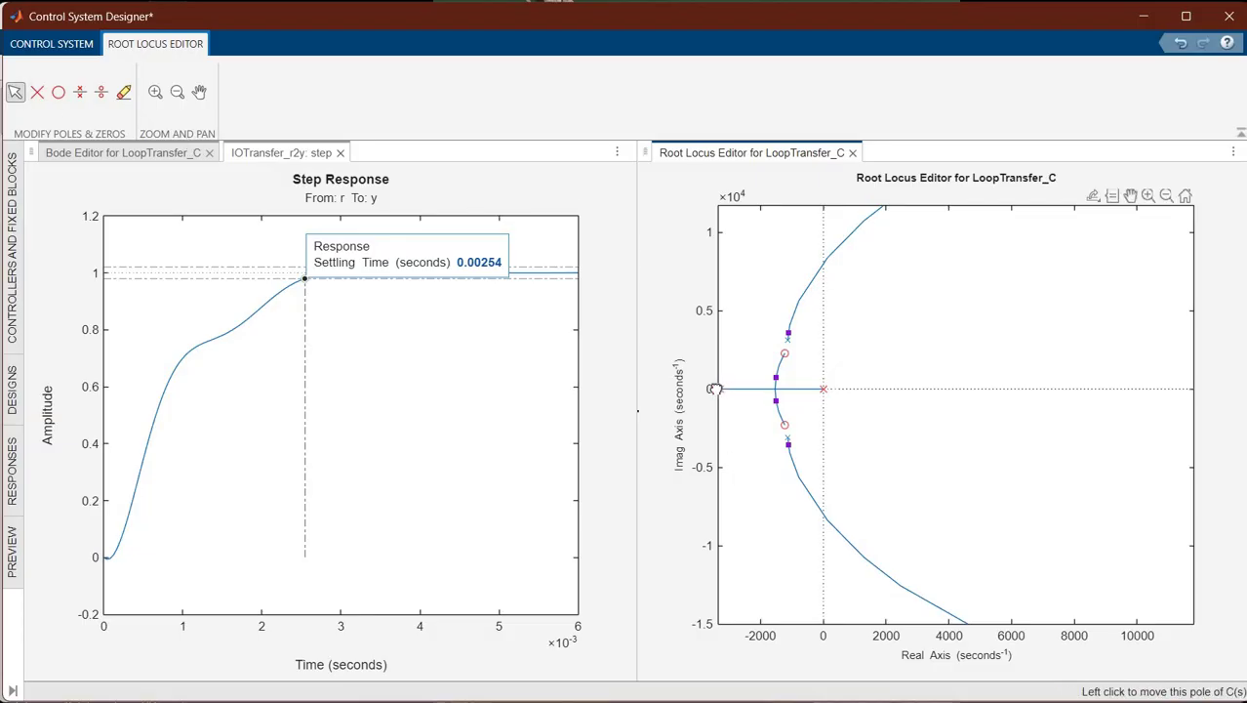
drag(714, 388, 757, 312)
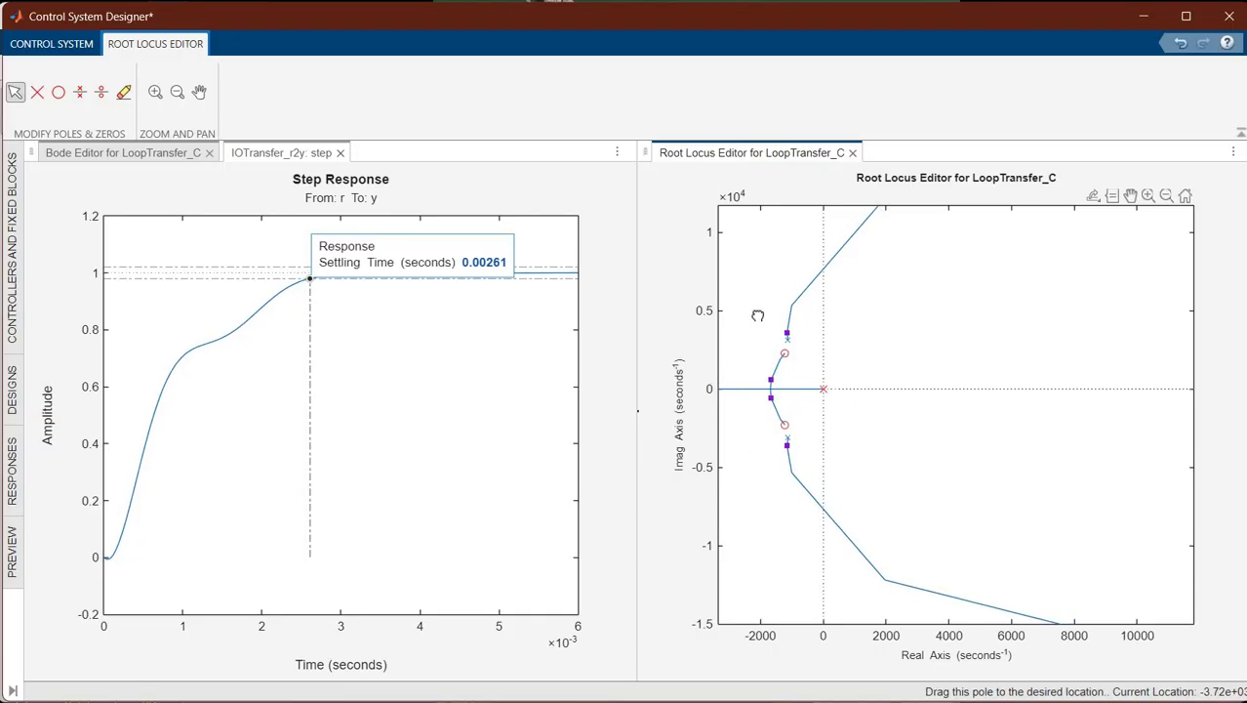
drag(809, 521, 837, 466)
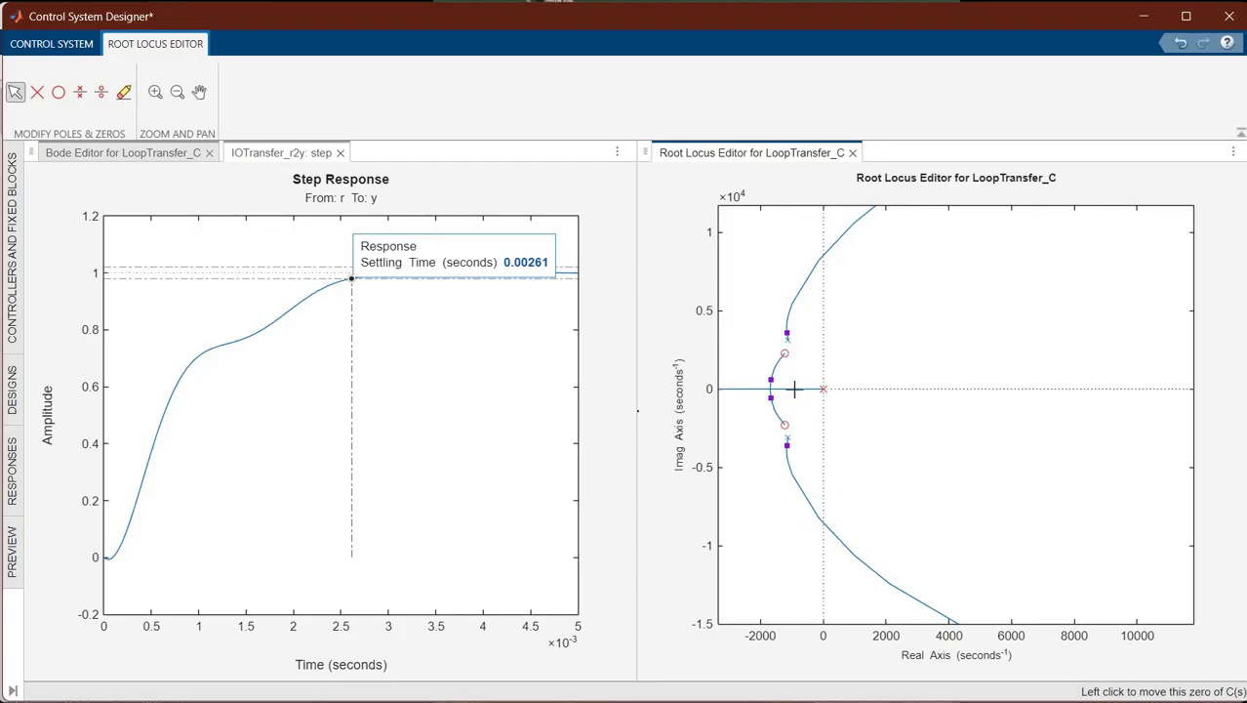
- Add another real pole to C at about -3.54e+03 and check its dynamics in the Compensator Editor
drag(705, 467, 882, 319)
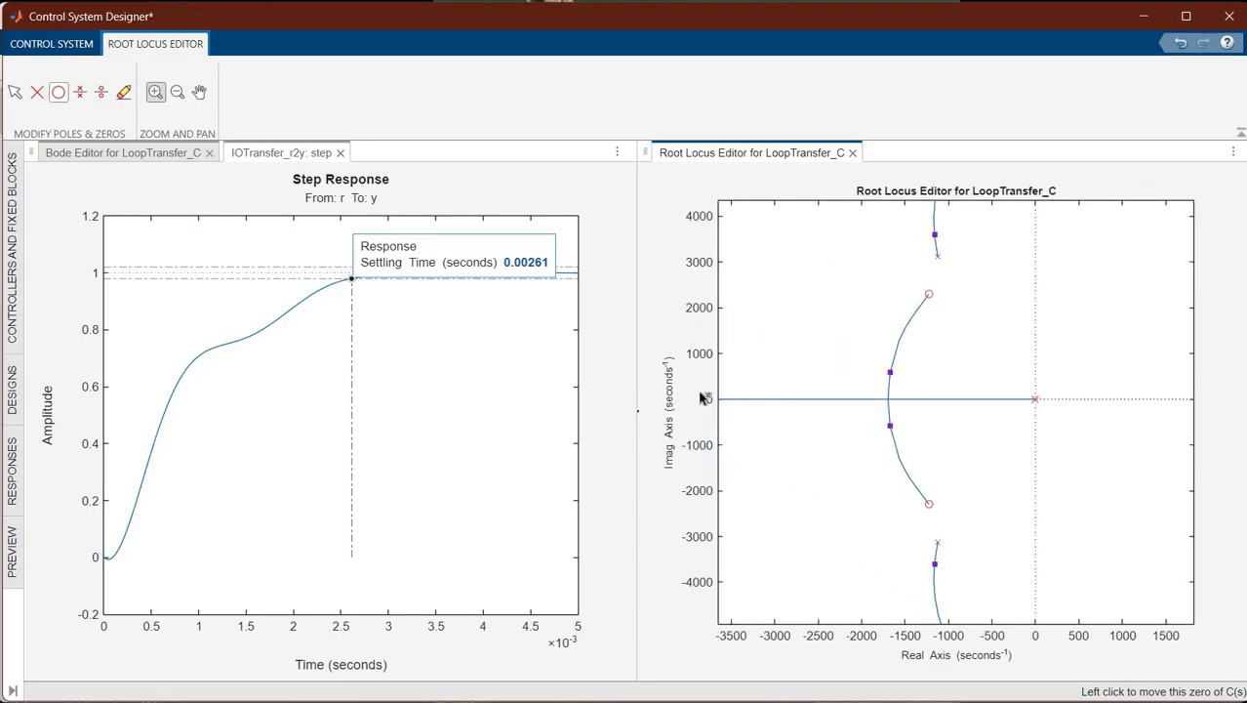
click(729, 402)
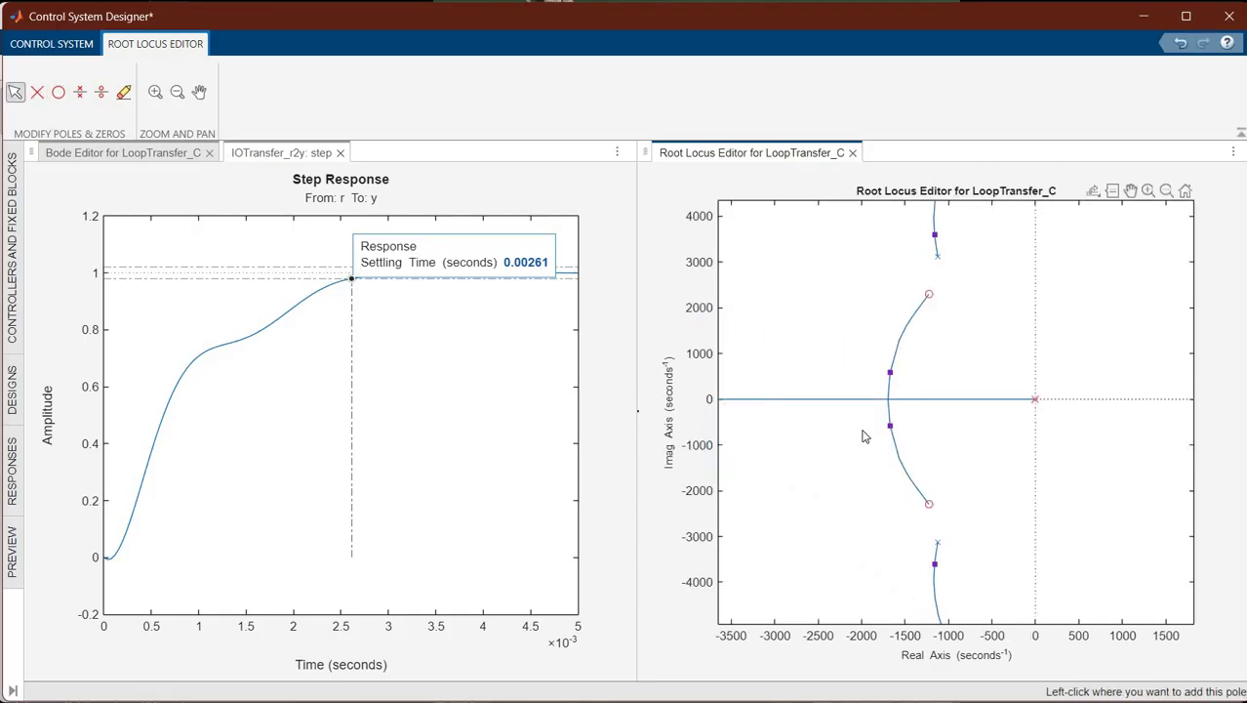
right_click(867, 314)
click(722, 347)
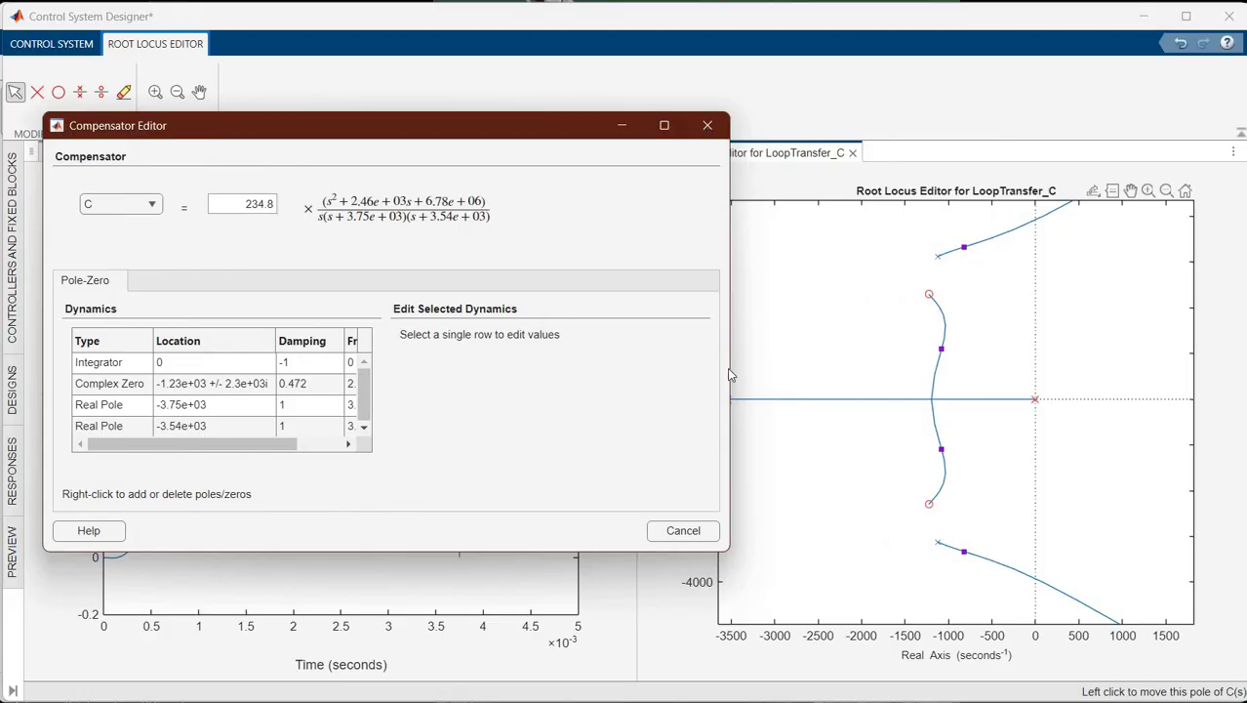
click(707, 126)
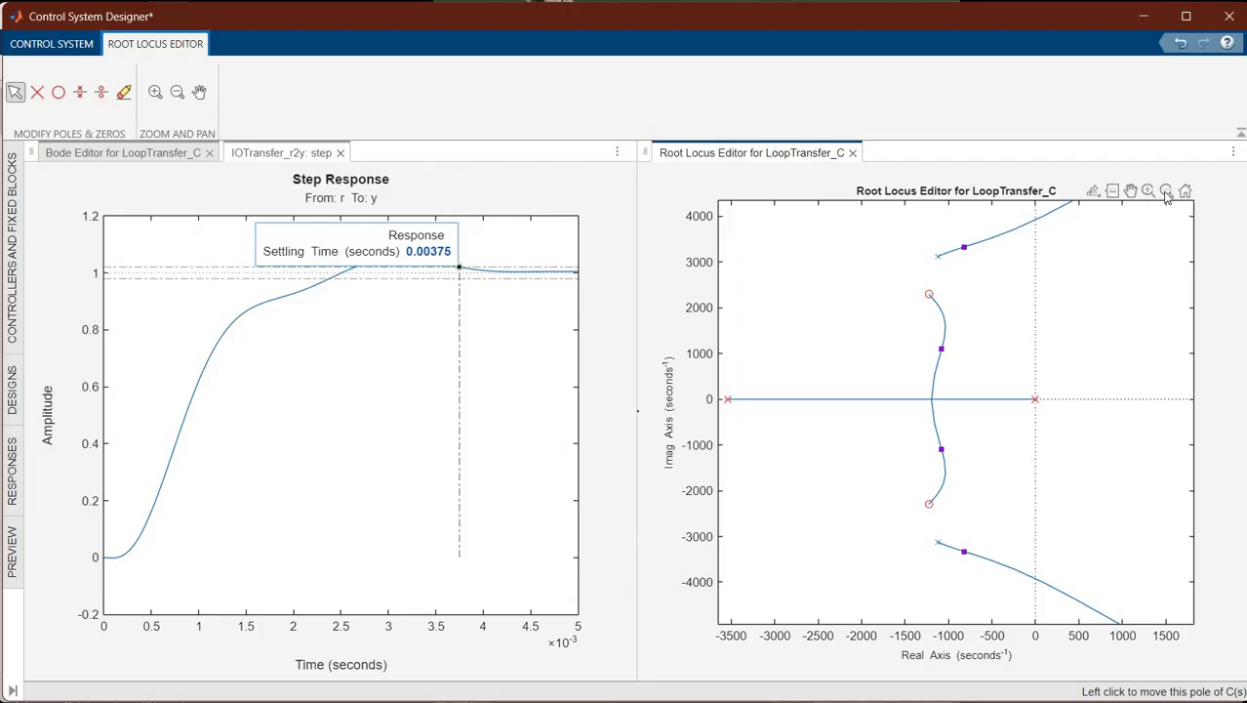
- Delete the compensator's real pole at -3.75e+03 in the root locus
click(759, 379)
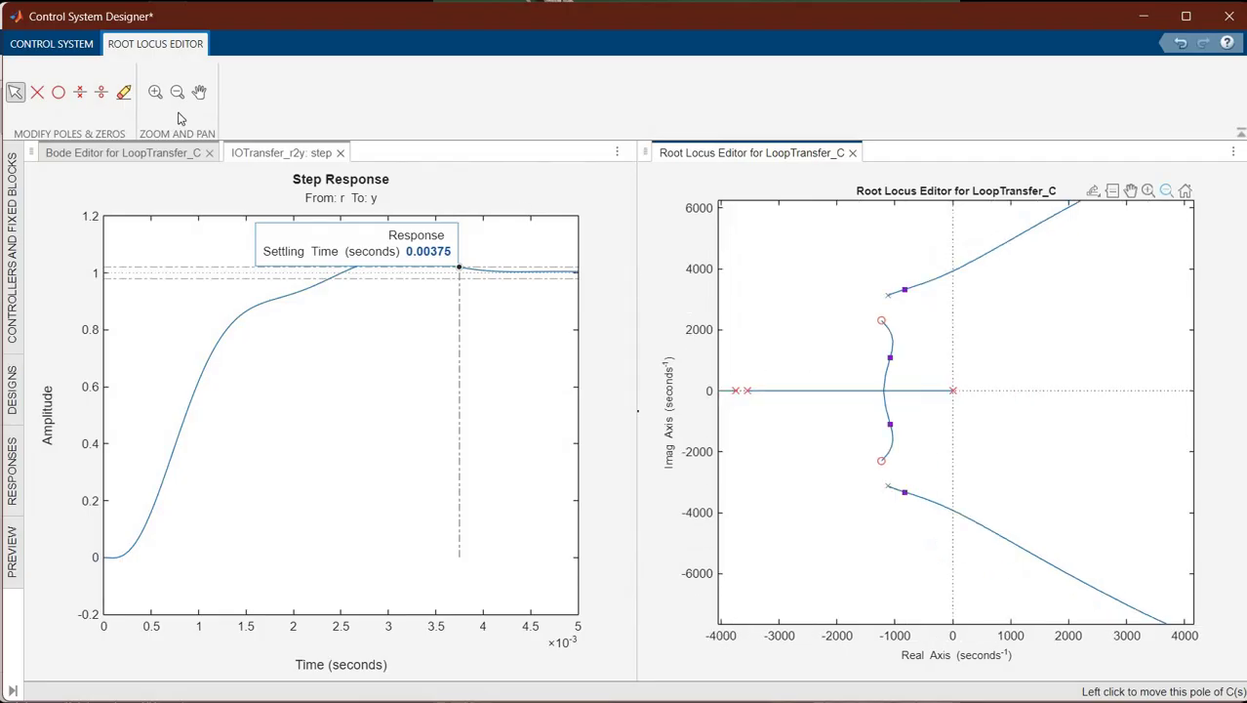
click(126, 93)
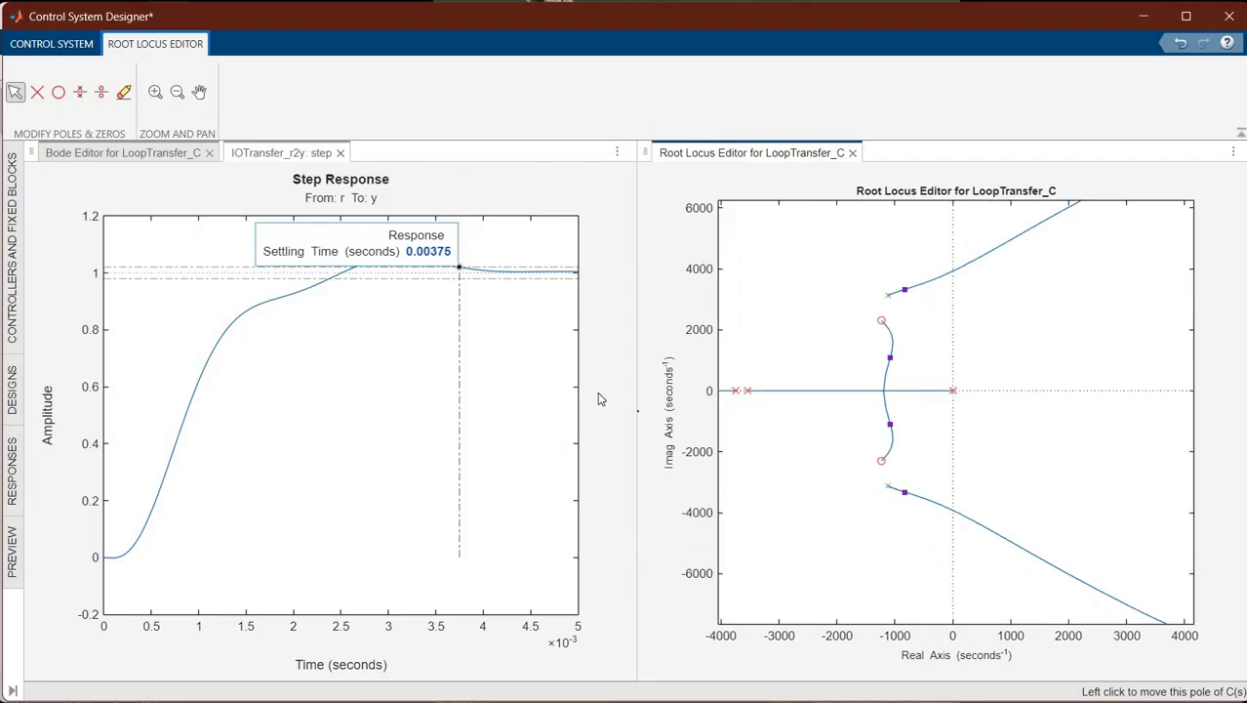
click(735, 390)
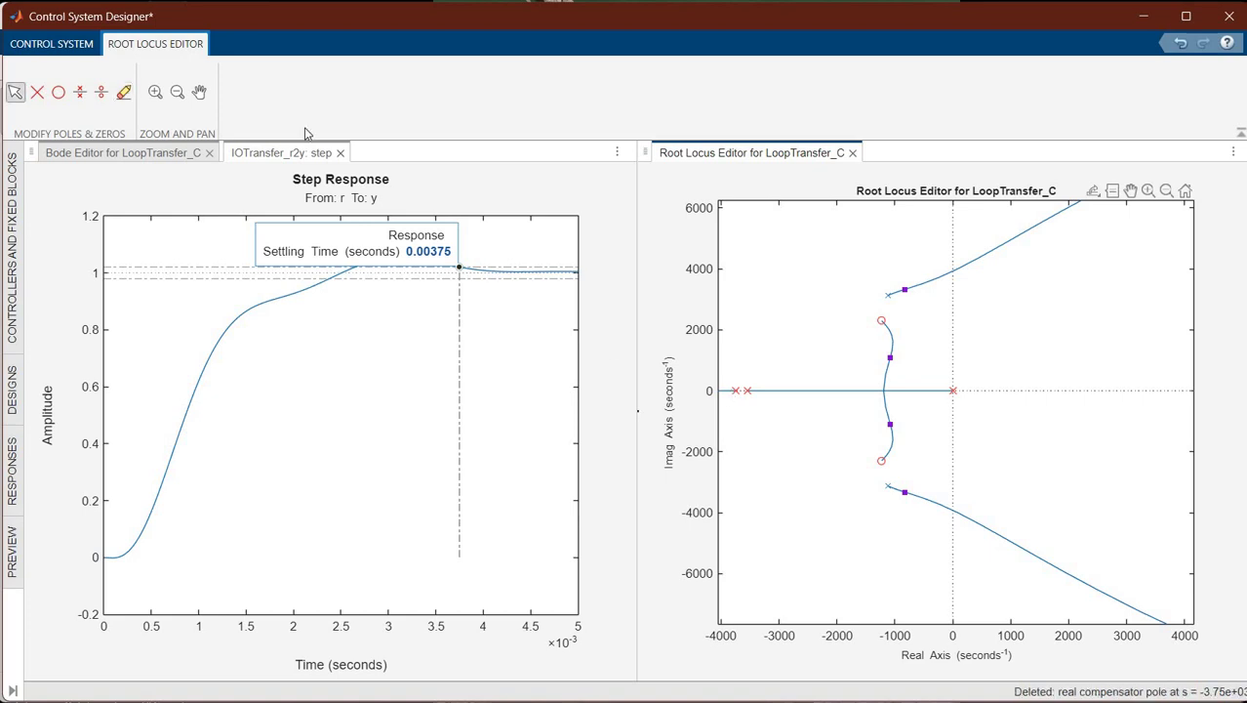
- Examine the gain, complex zeros and real pole of C in the Compensator Editor alongside the step response
right_click(772, 265)
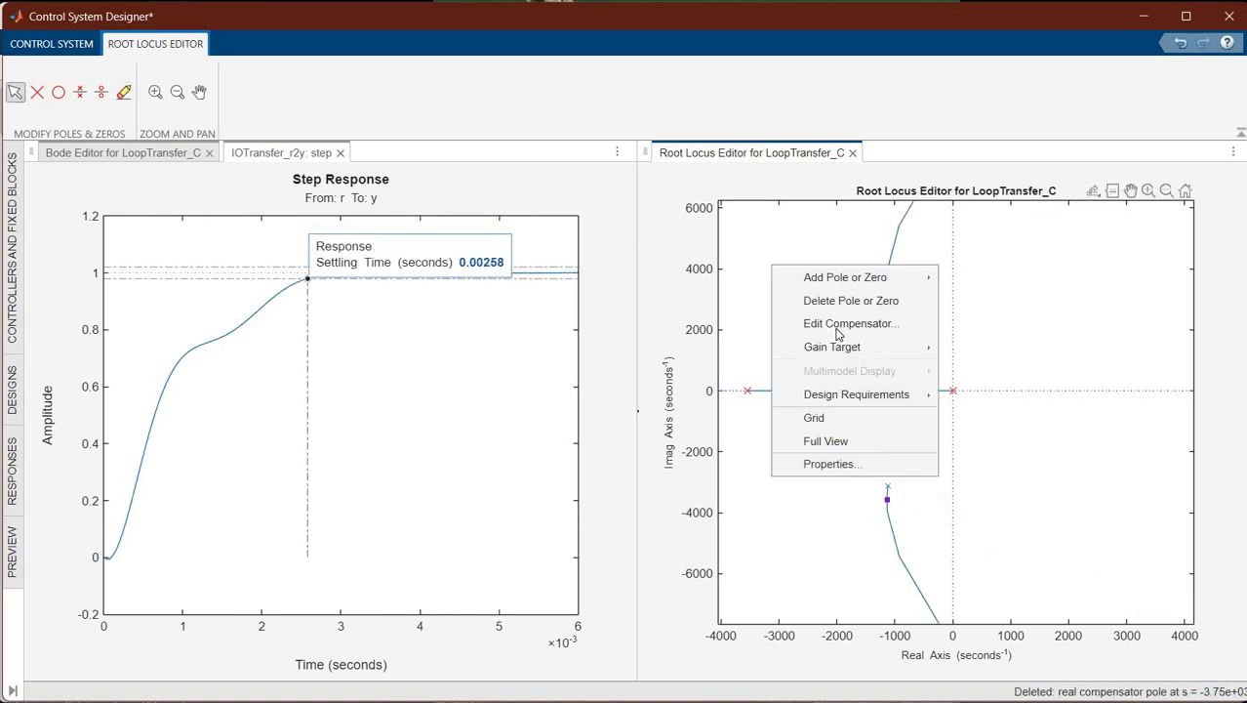
click(409, 322)
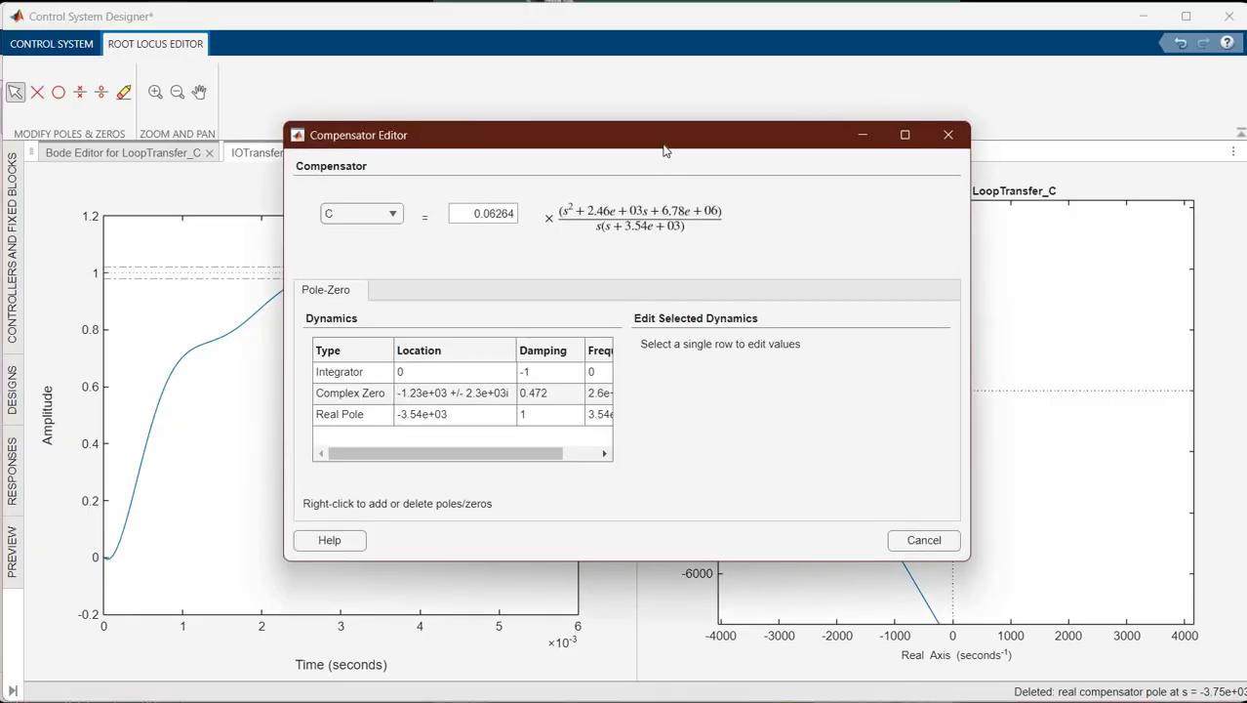
drag(644, 144, 389, 165)
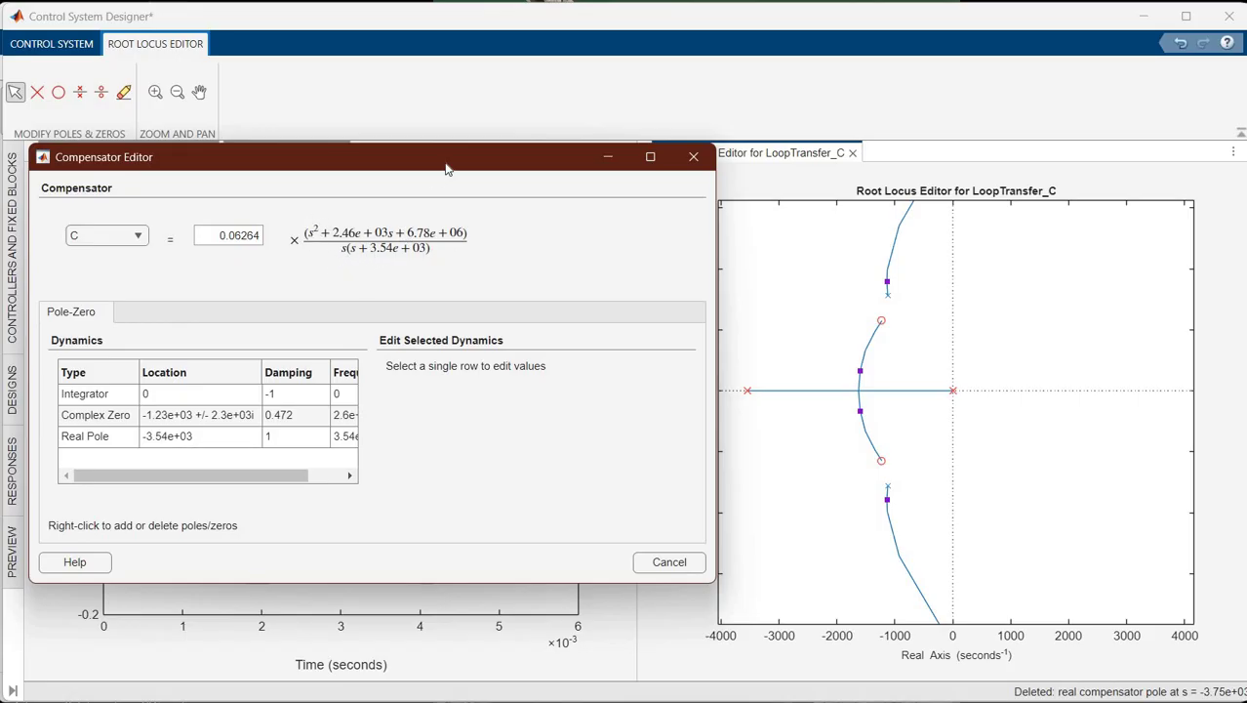
click(607, 157)
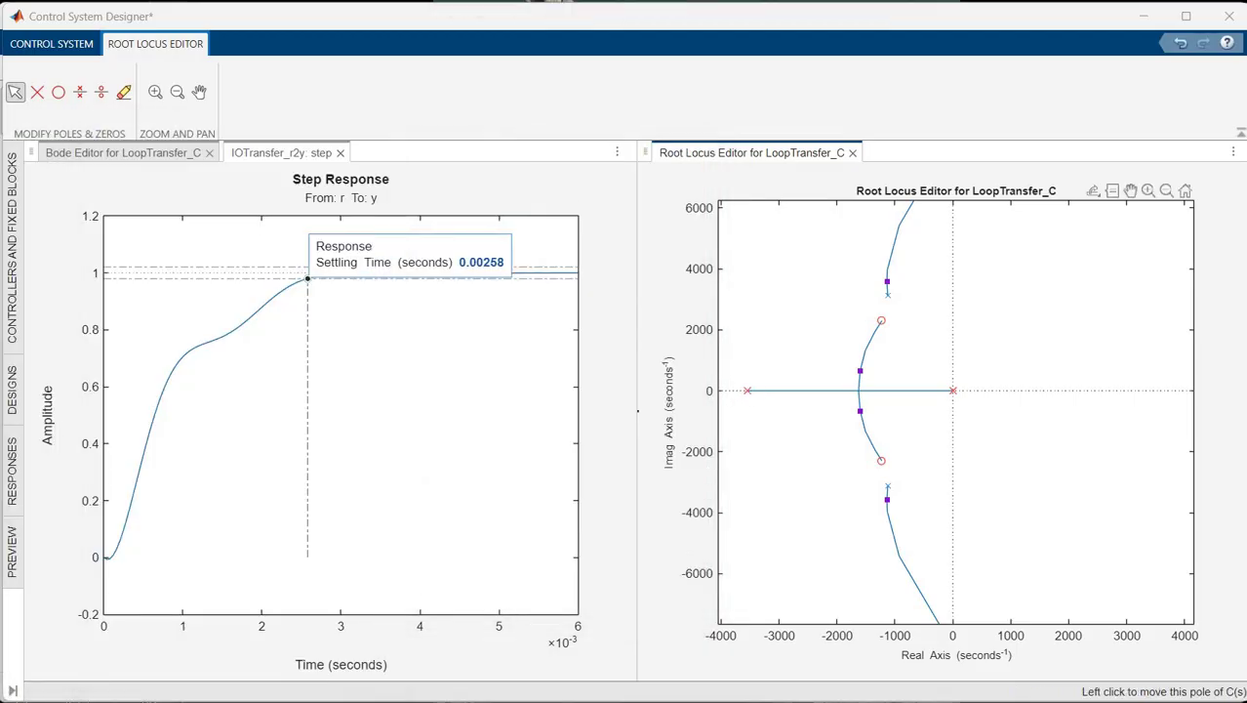
key(alt+Tab)
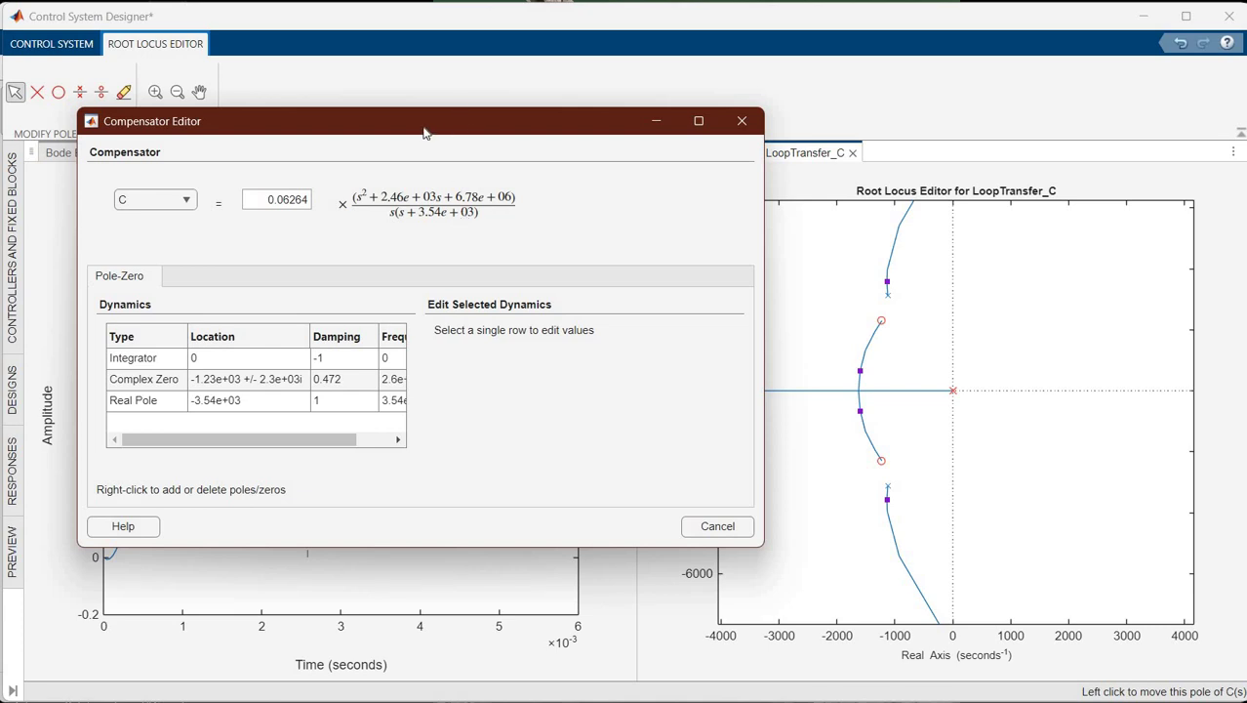
click(655, 120)
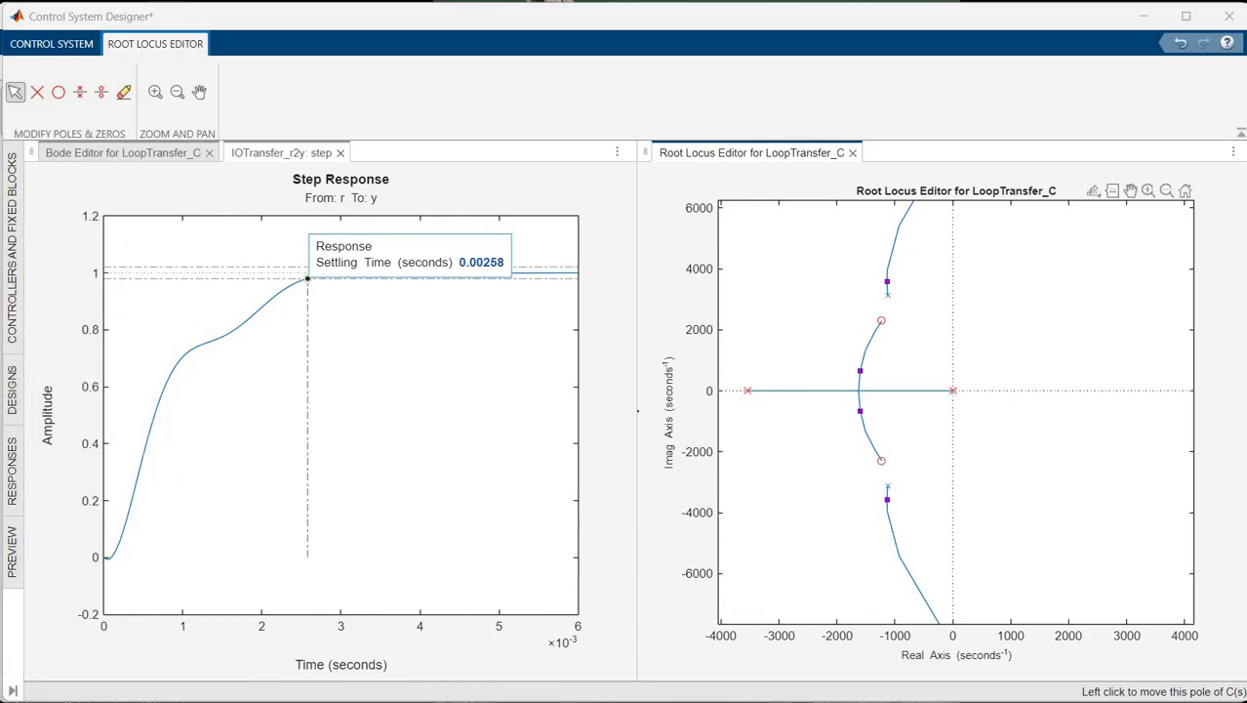
key(alt+Tab)
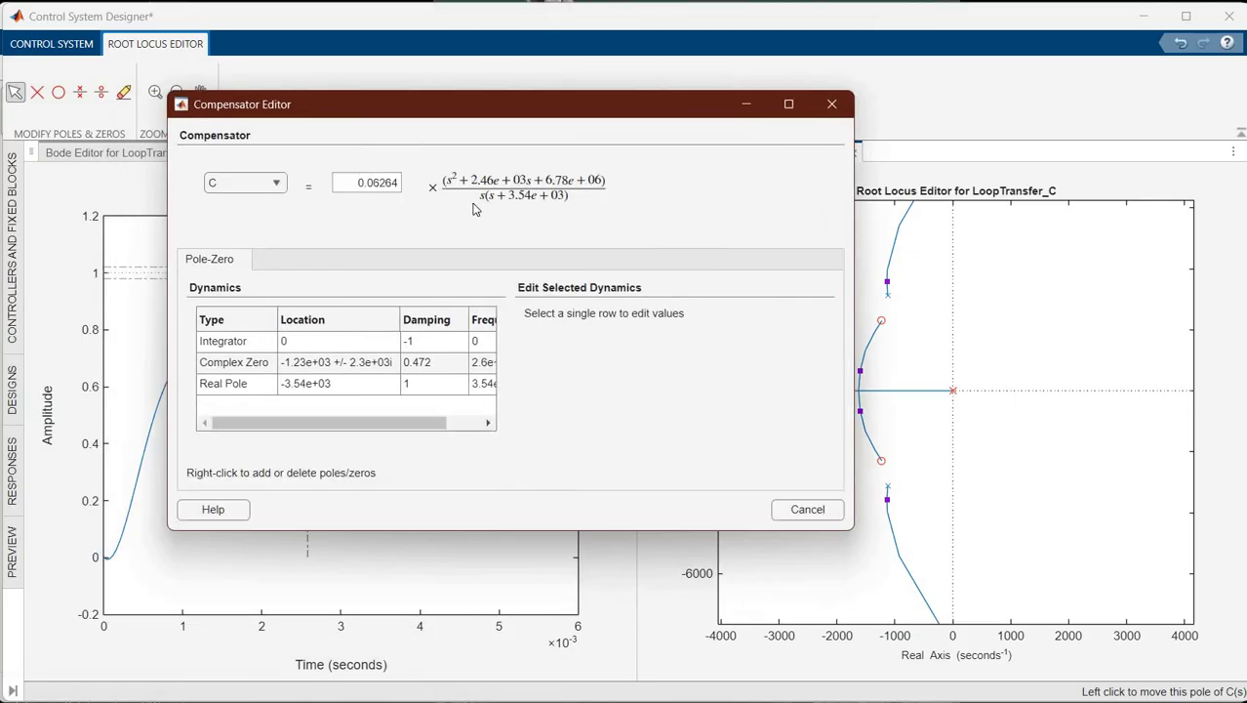
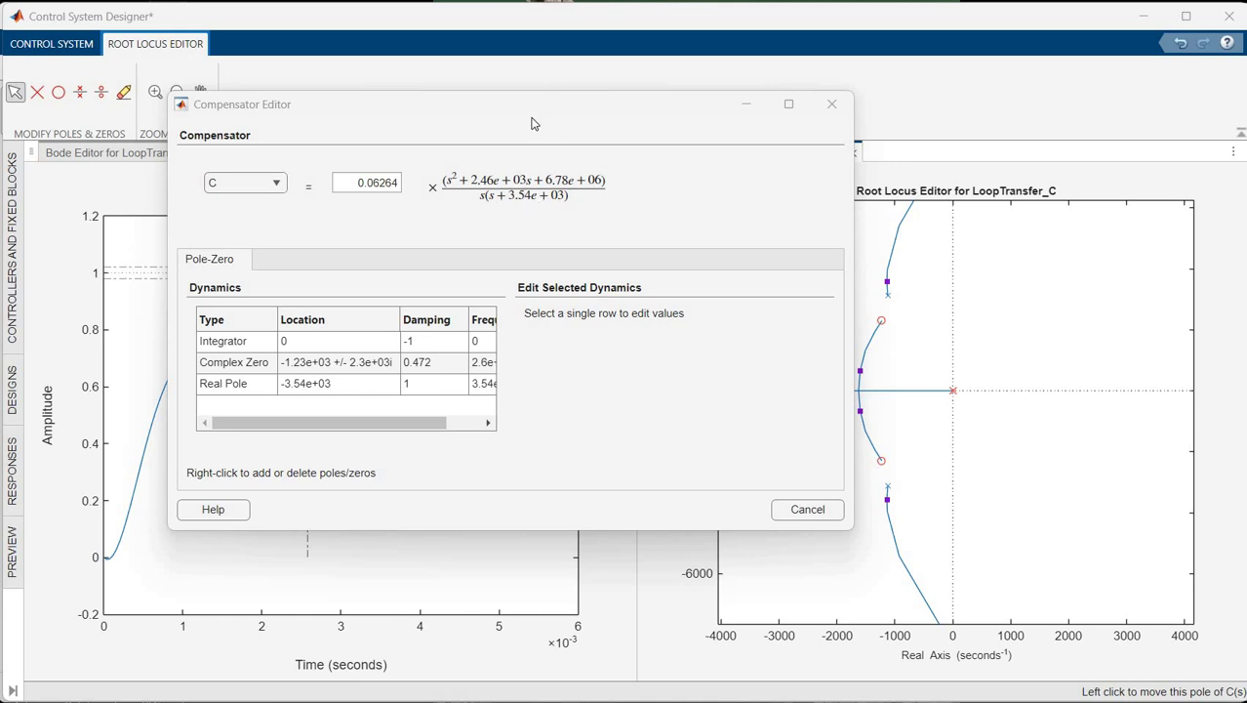
drag(586, 105, 159, 112)
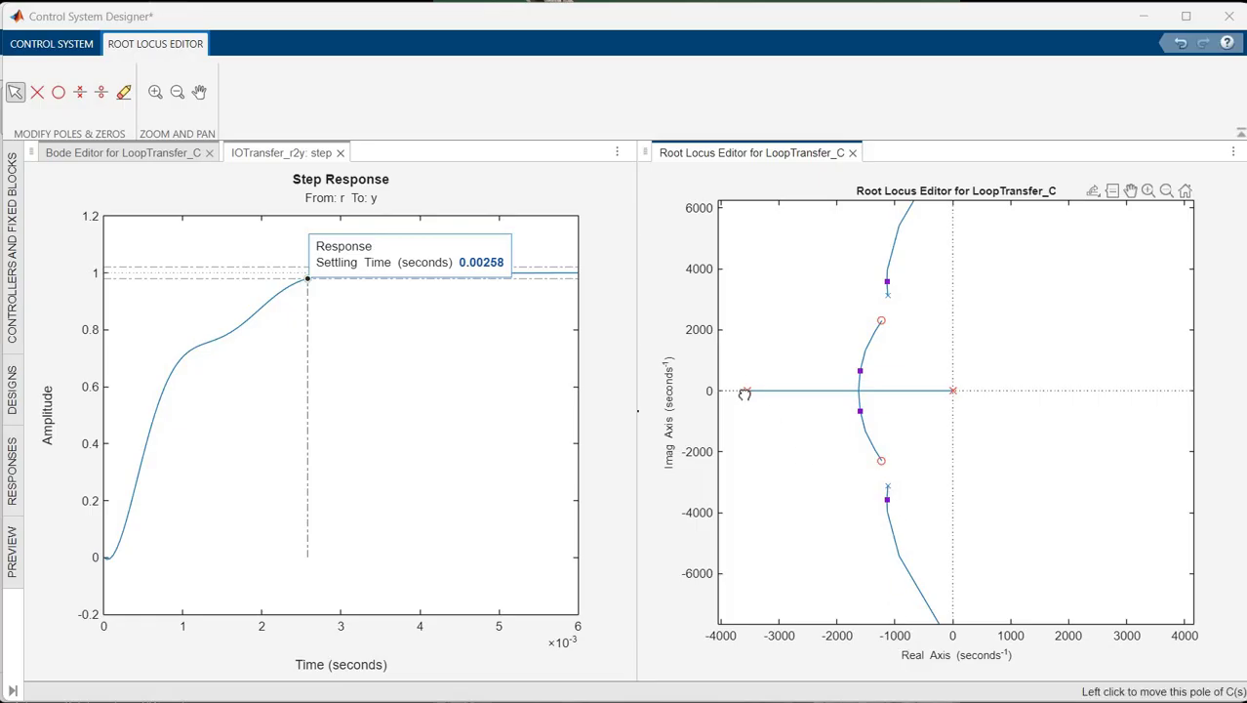
- Move the compensator's real pole farther from the origin and set its location exactly to -5000
drag(726, 393, 724, 392)
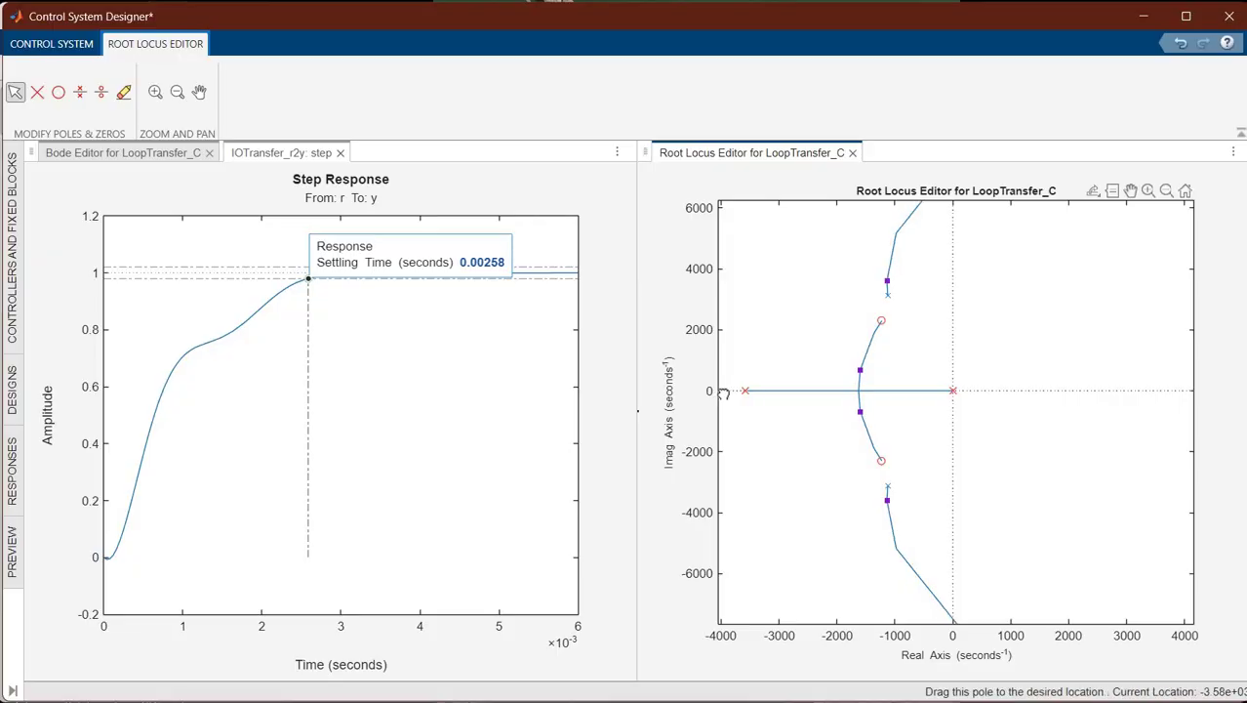
drag(748, 506, 739, 298)
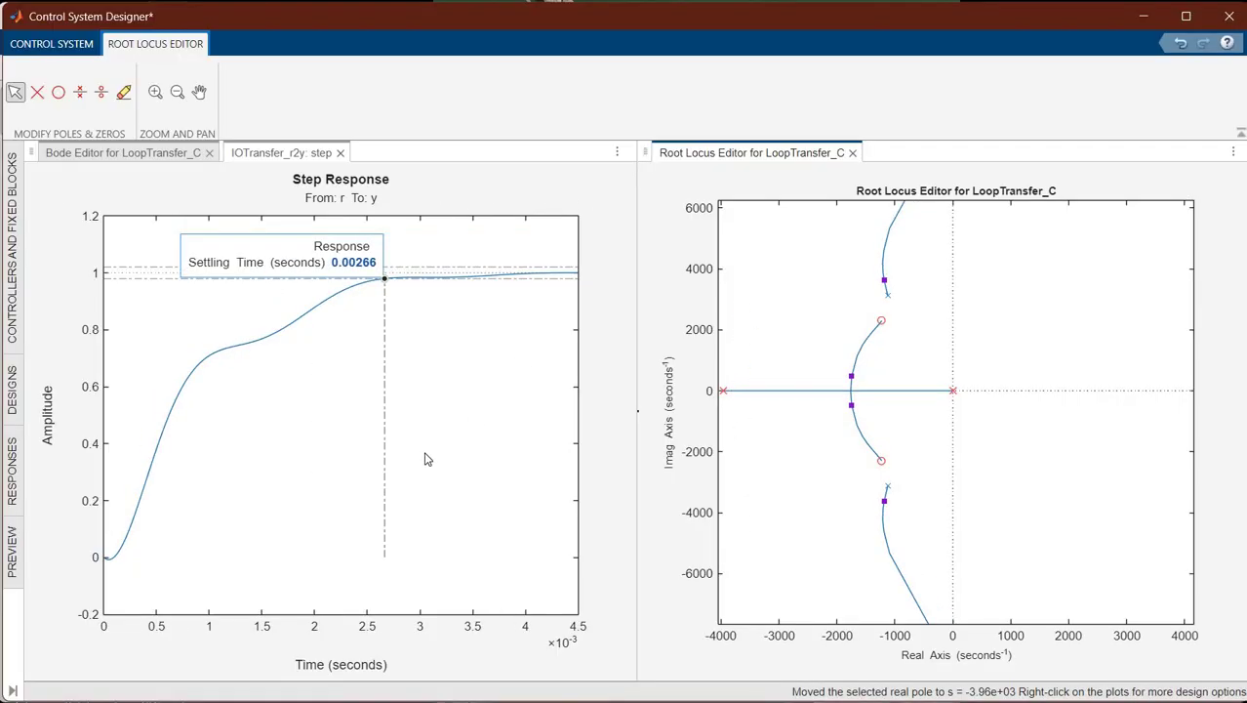
key(alt+Tab)
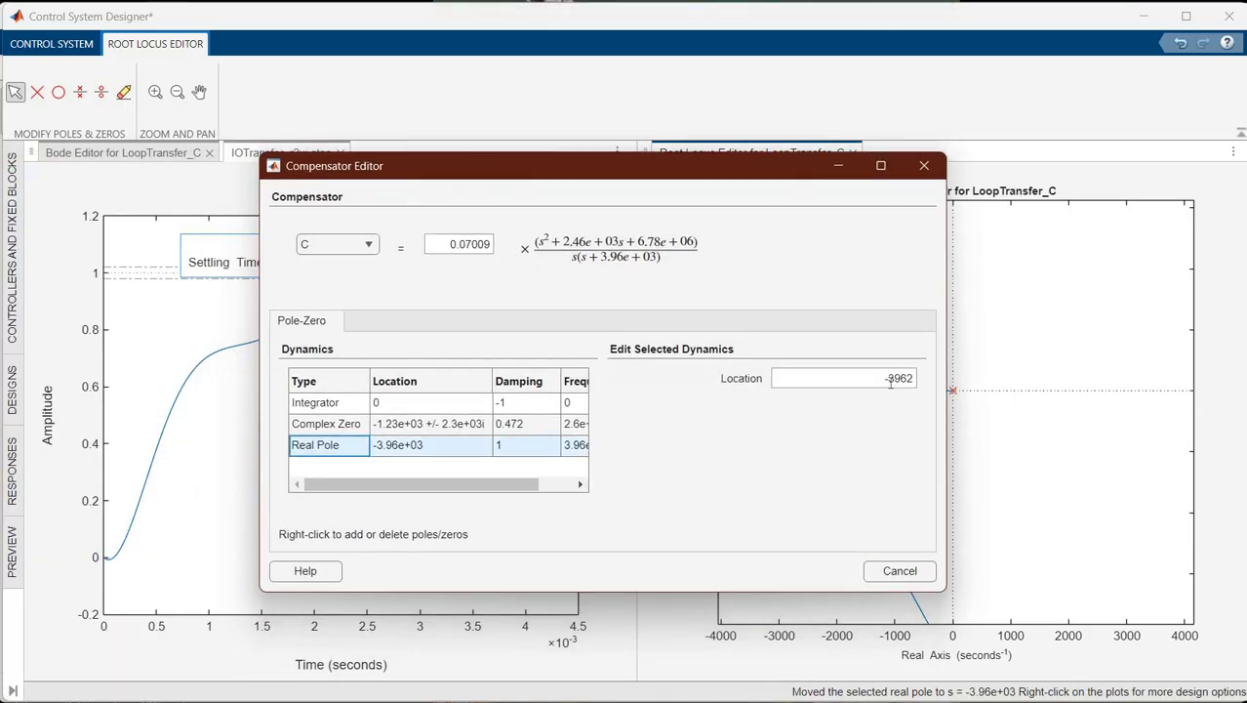
drag(878, 379, 937, 383)
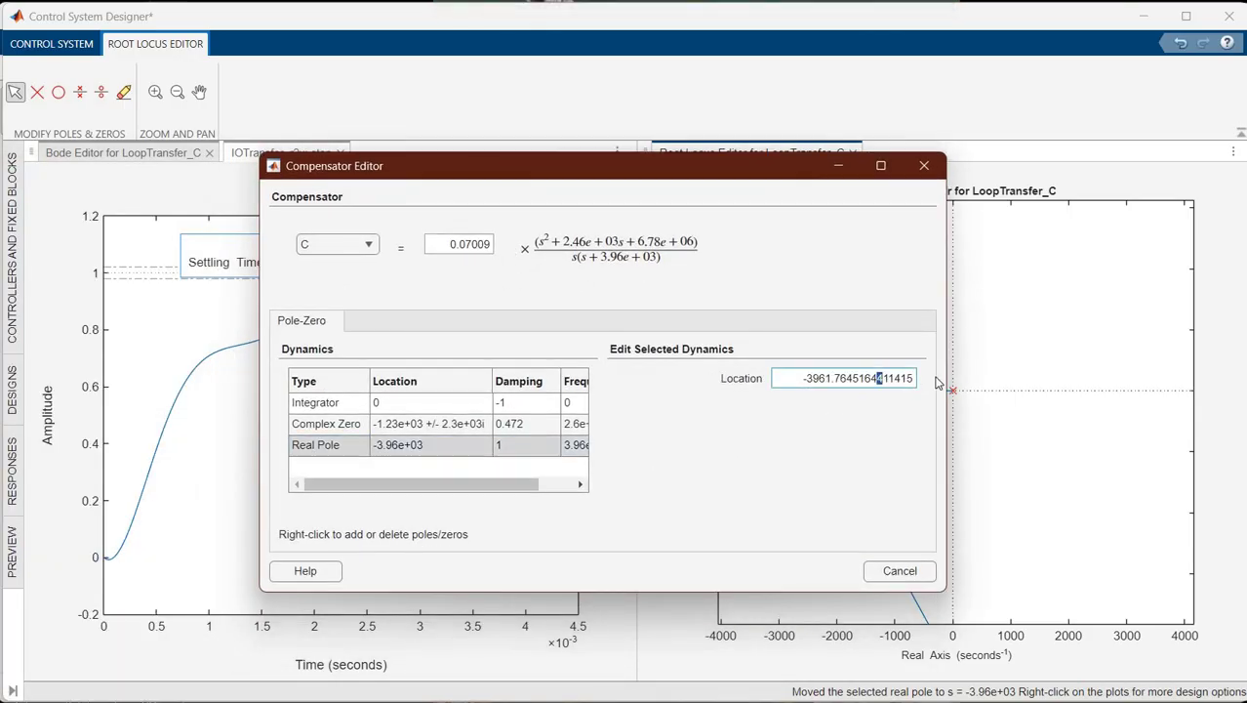
key(BackSpace)
key(BackSpace)
key(BackSpace)
key(BackSpace)
key(BackSpace)
key(BackSpace)
key(BackSpace)
key(BackSpace)
key(BackSpace)
key(BackSpace)
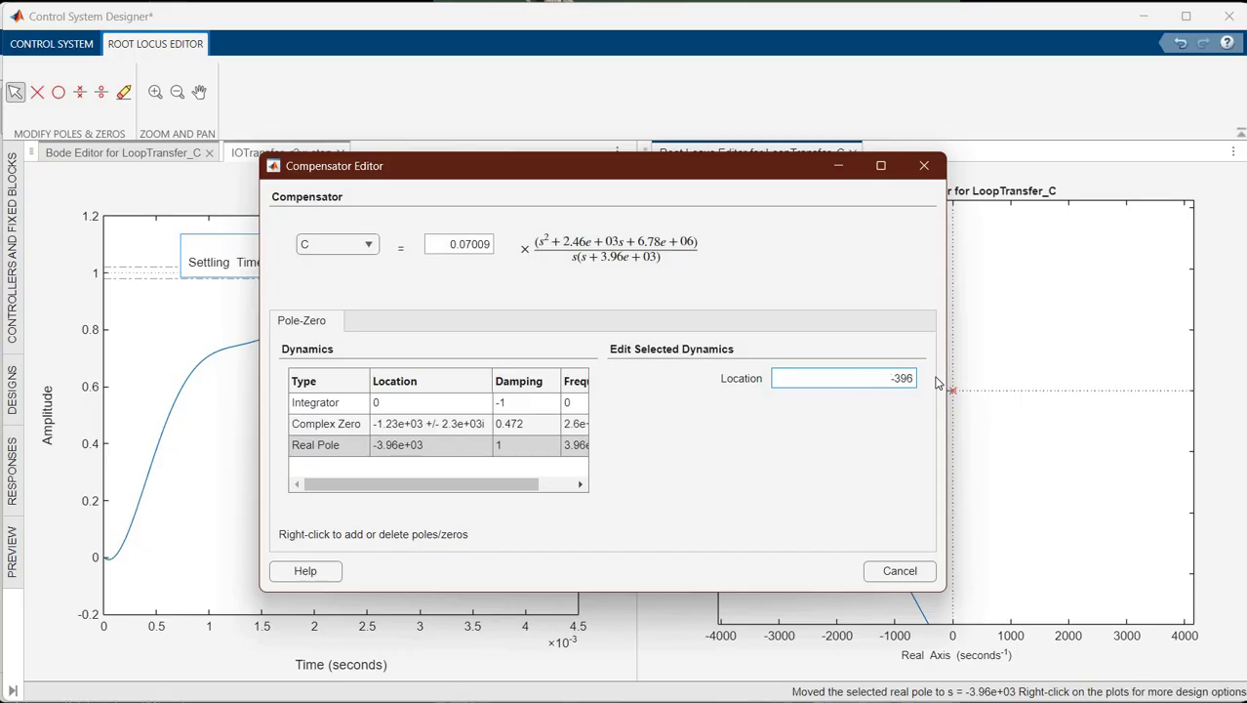
key(BackSpace)
text(5000)
key(Return)
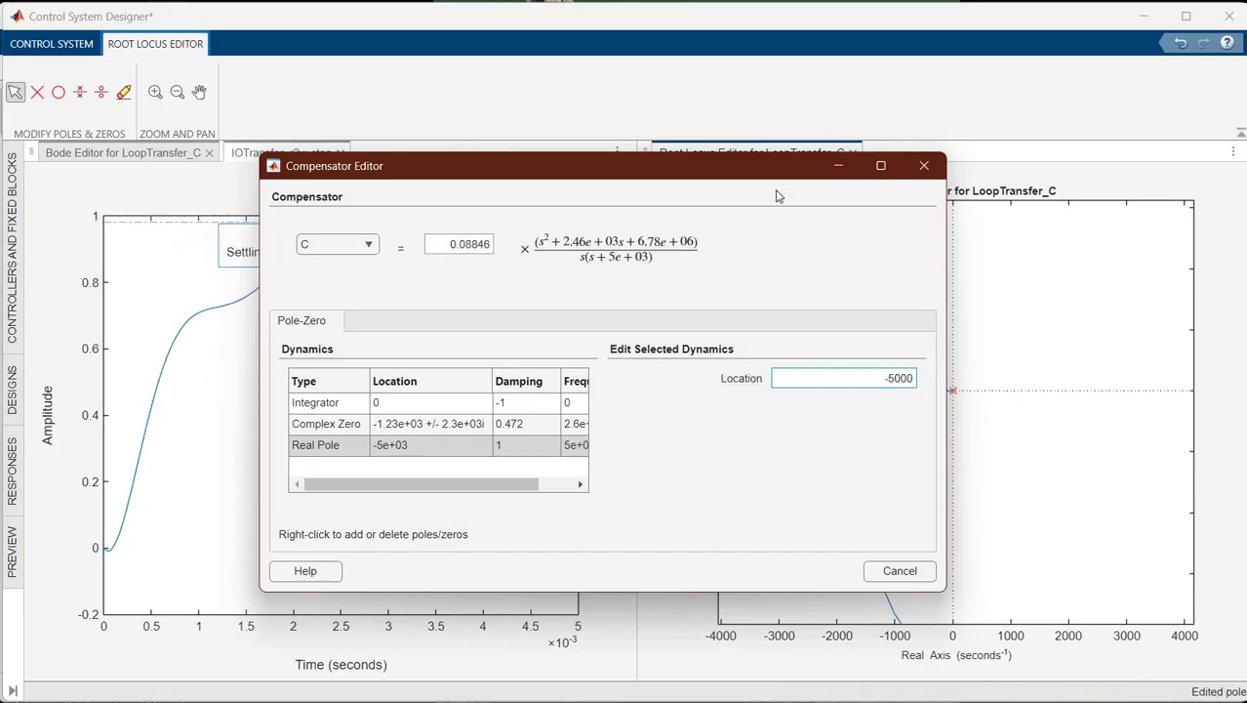
key(Escape)
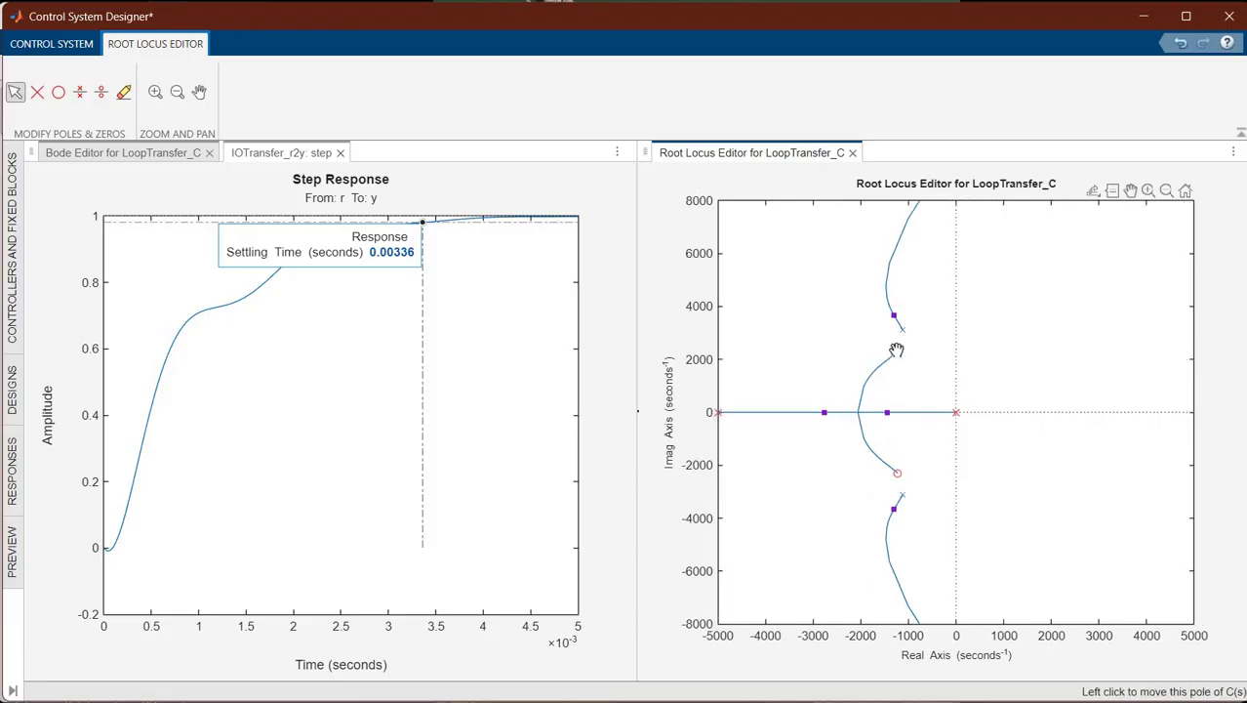
- Move the complex zeros of C close to the plant's complex poles, to about -1.11e+03 ± 2.99e+03i
click(1149, 191)
drag(828, 292, 885, 443)
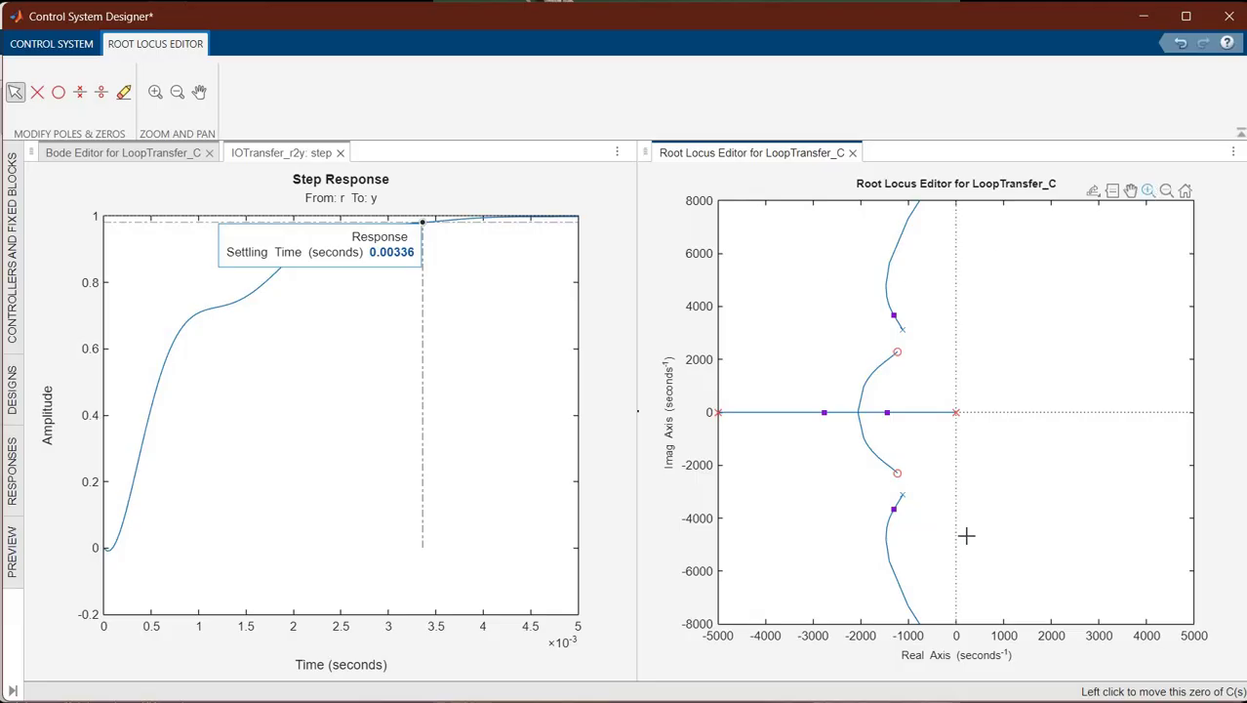
drag(974, 510, 946, 235)
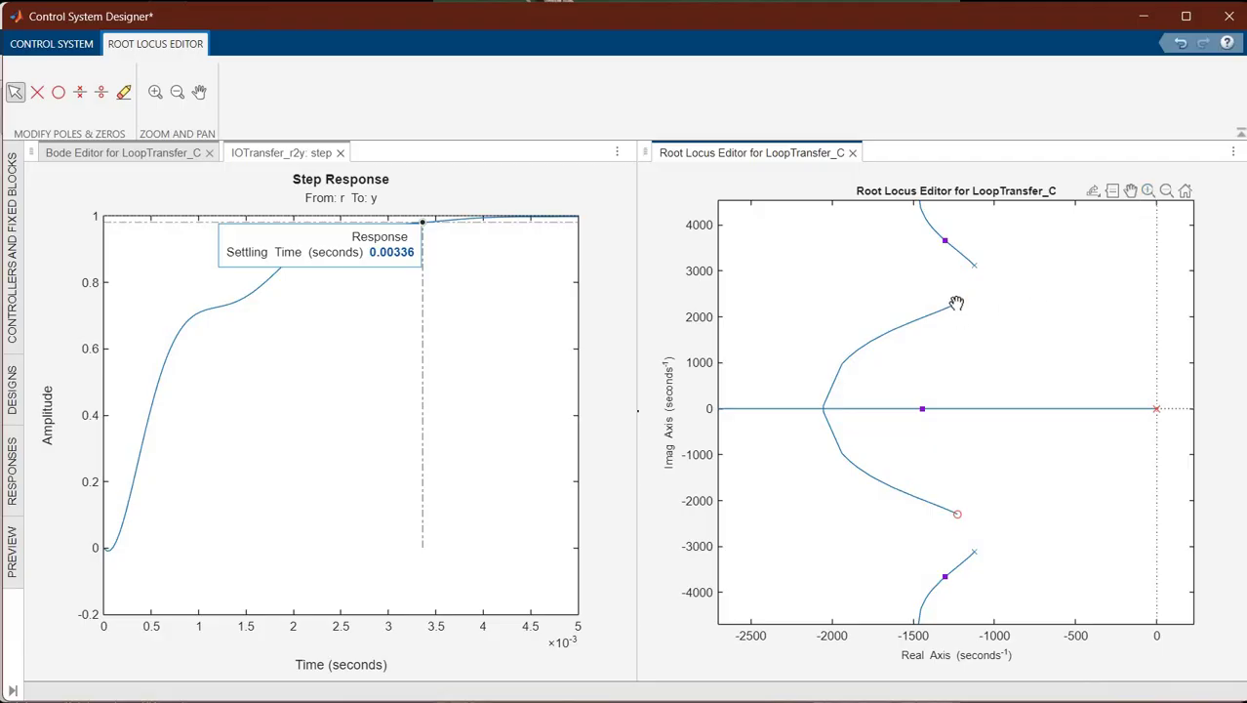
drag(975, 279, 977, 281)
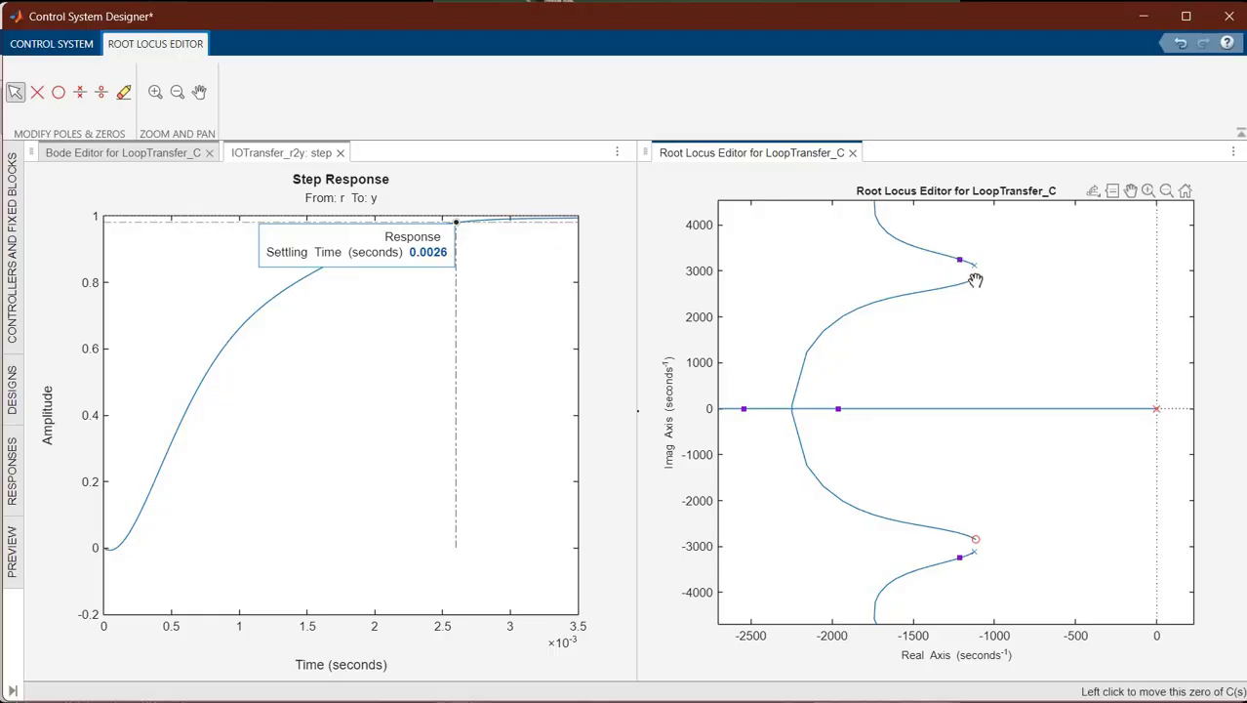
drag(977, 271, 1008, 329)
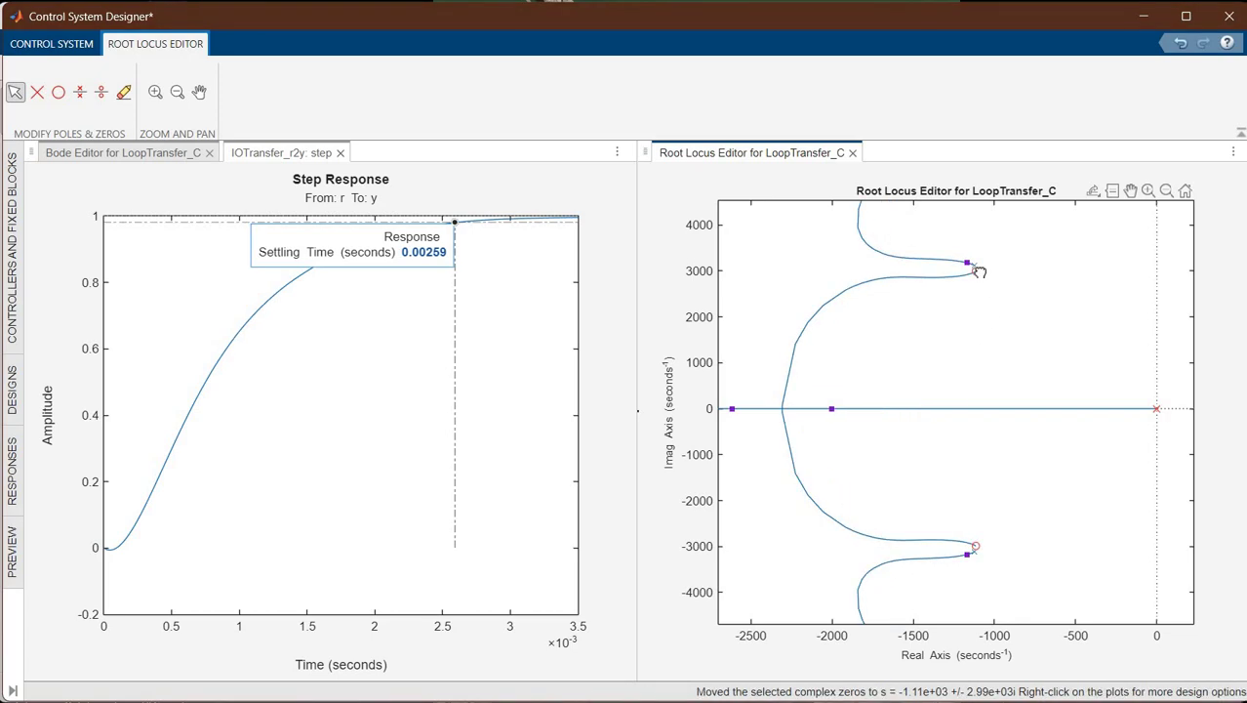
- Move C's complex zeros to about -1.11e+03 ± 2.93e+03i in the root locus and reduce the loop gain to about 0.0576
mouse_move(987, 271)
mouse_down()
mouse_move(988, 291)
mouse_move(987, 270)
mouse_up()
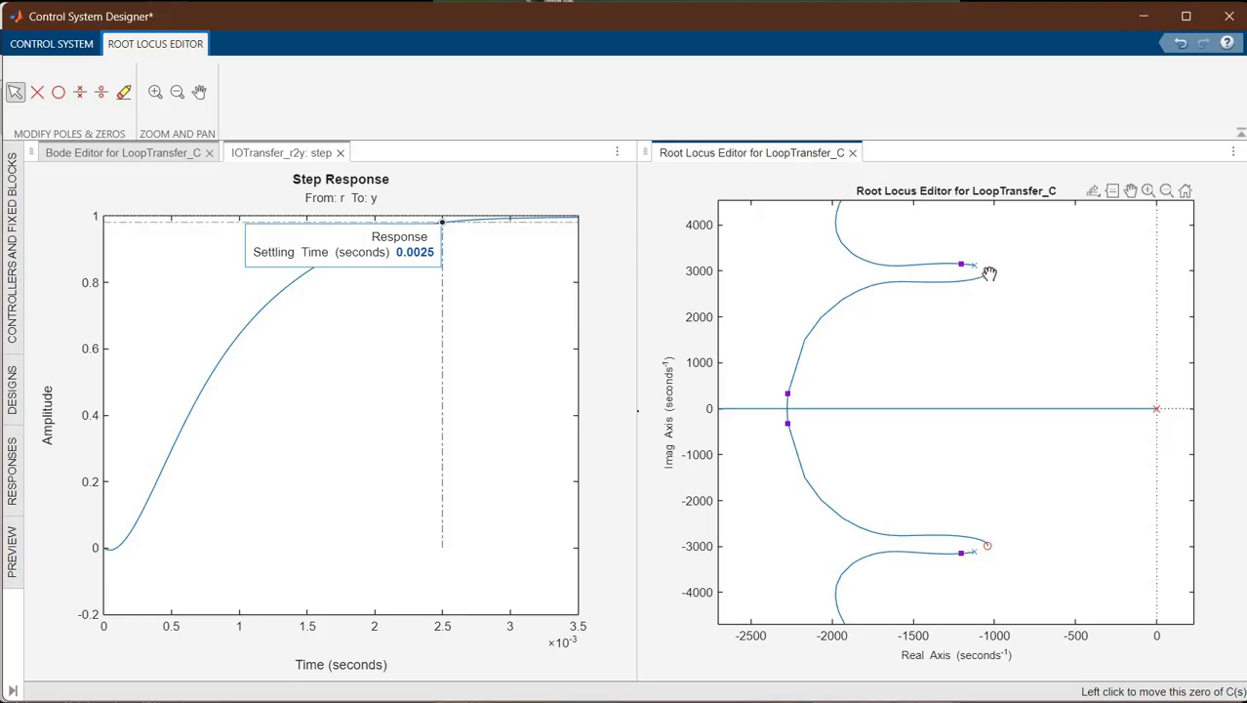
drag(984, 277, 1033, 355)
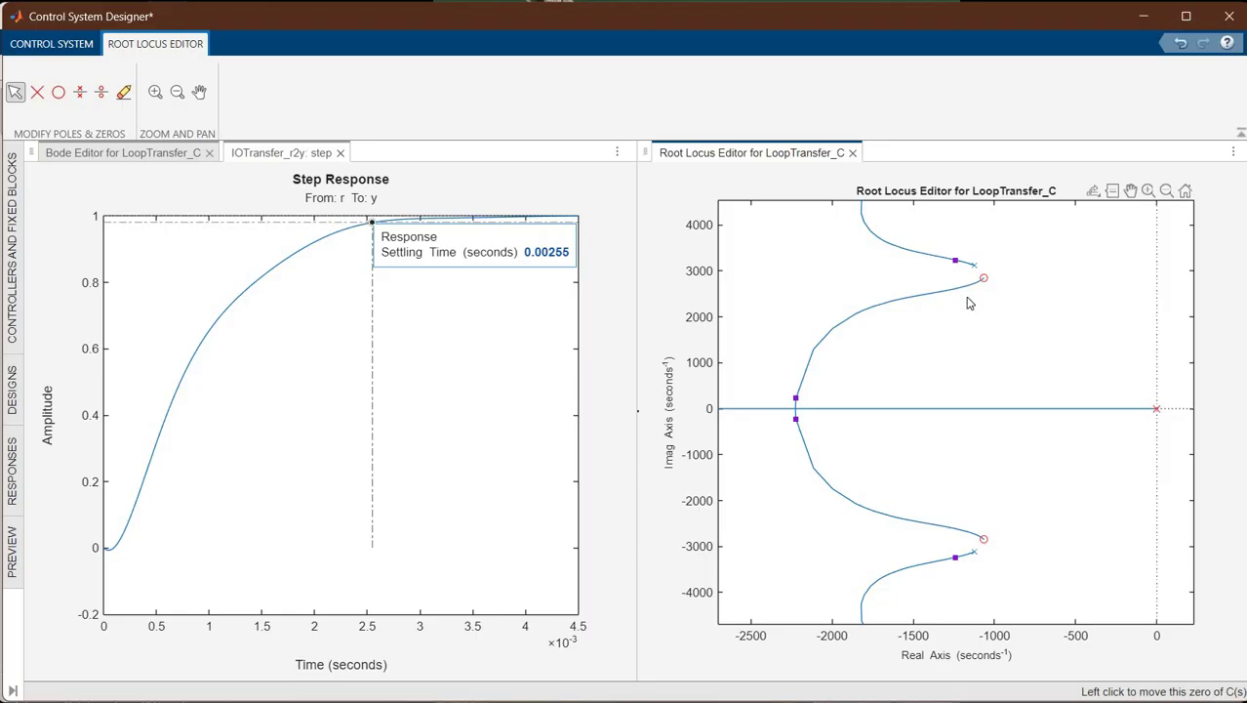
drag(983, 275, 819, 408)
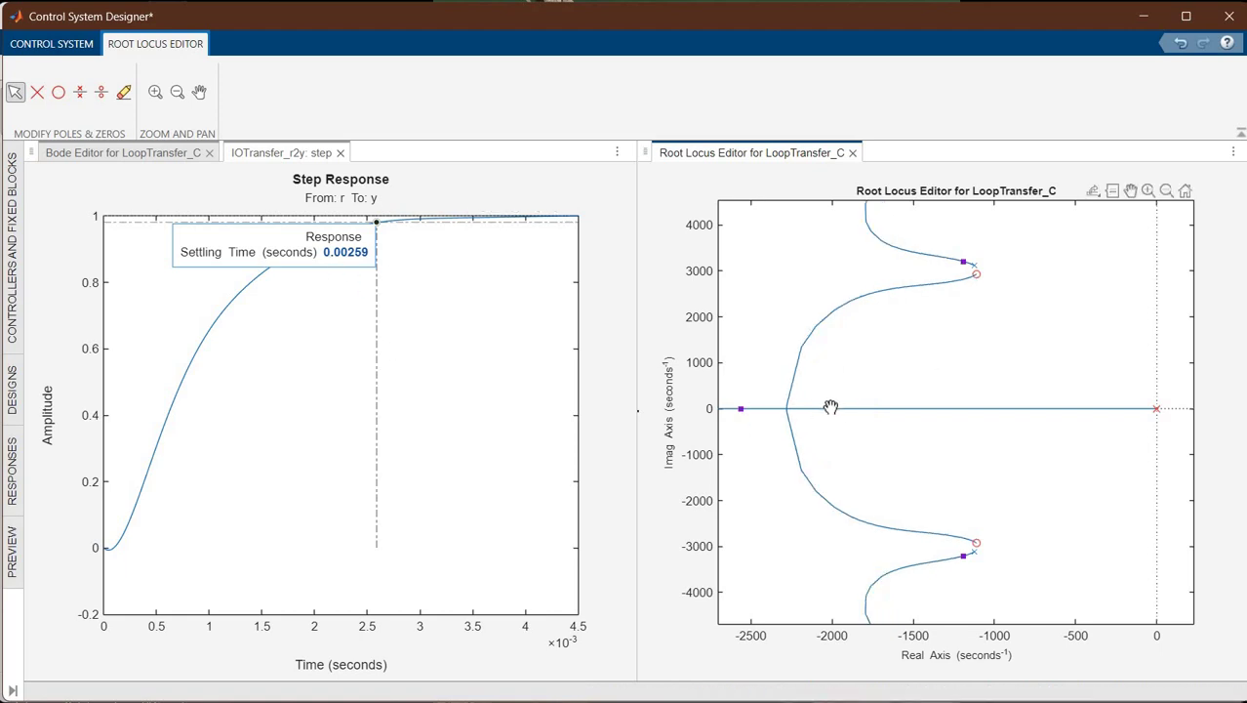
drag(854, 408, 863, 407)
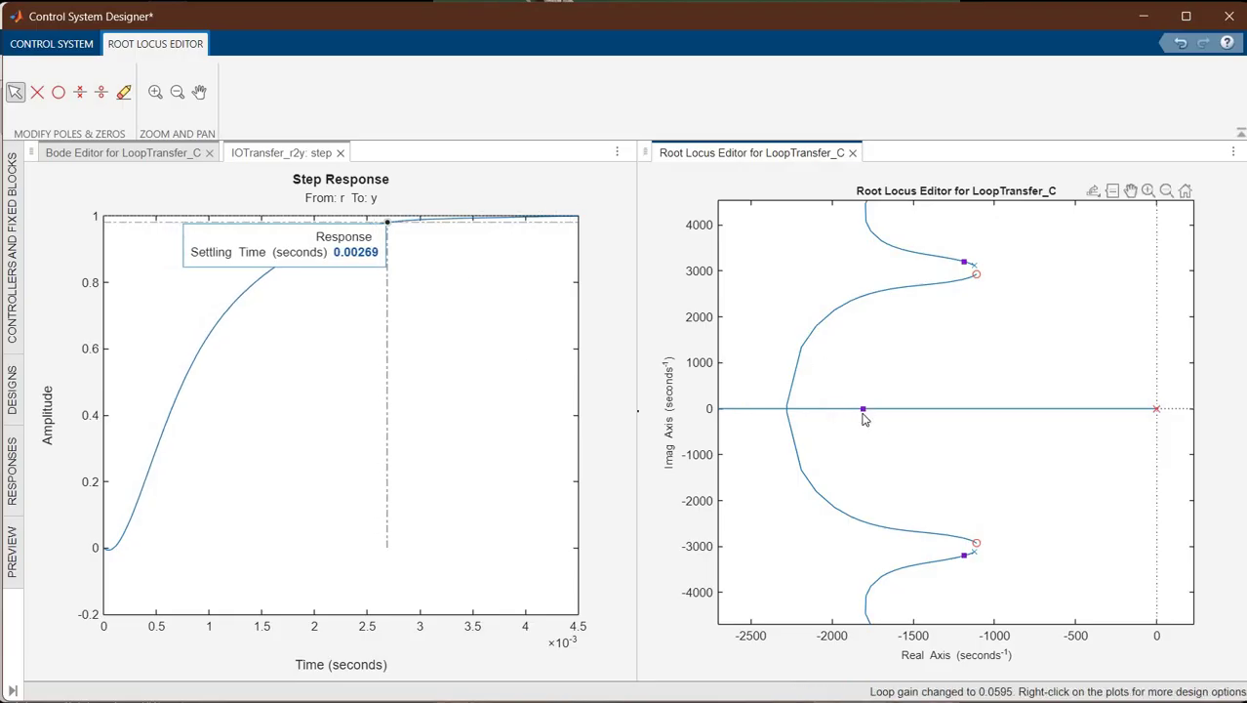
drag(863, 408, 889, 408)
- Try gains of 0.06, 0.08 and 0.05 for compensator C in the Compensator Editor alongside the step response
right_click(826, 329)
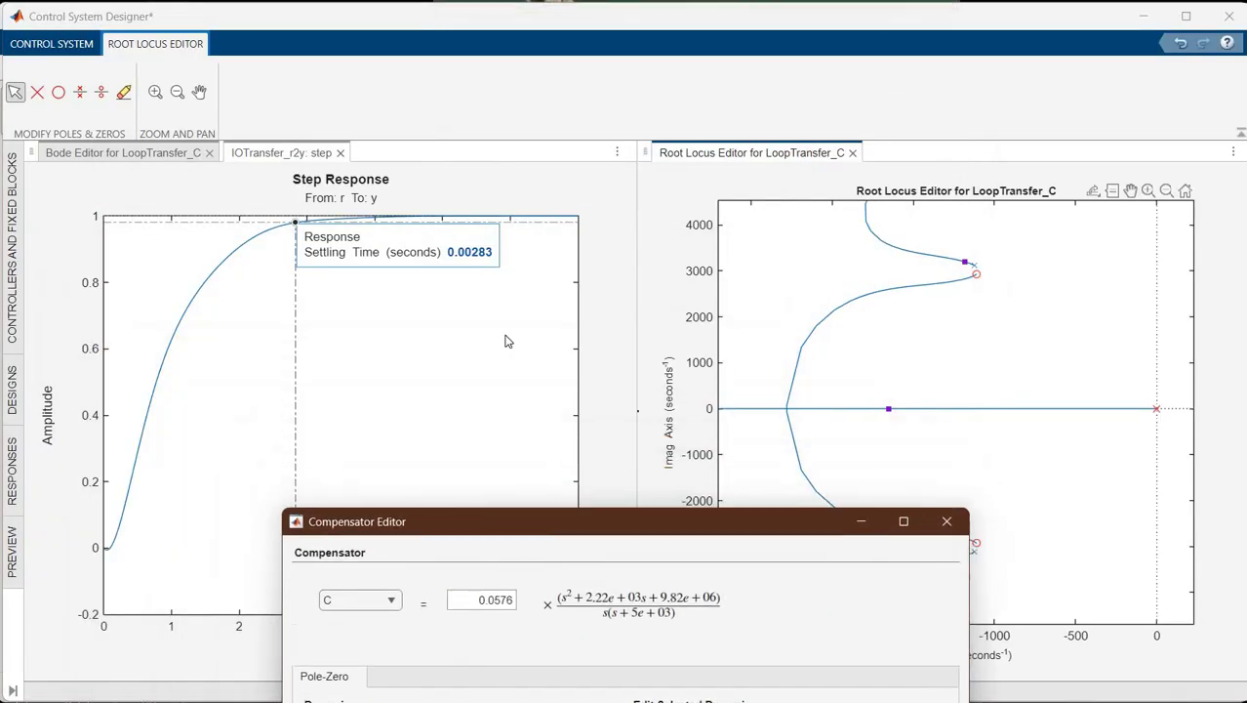
drag(505, 521, 262, 333)
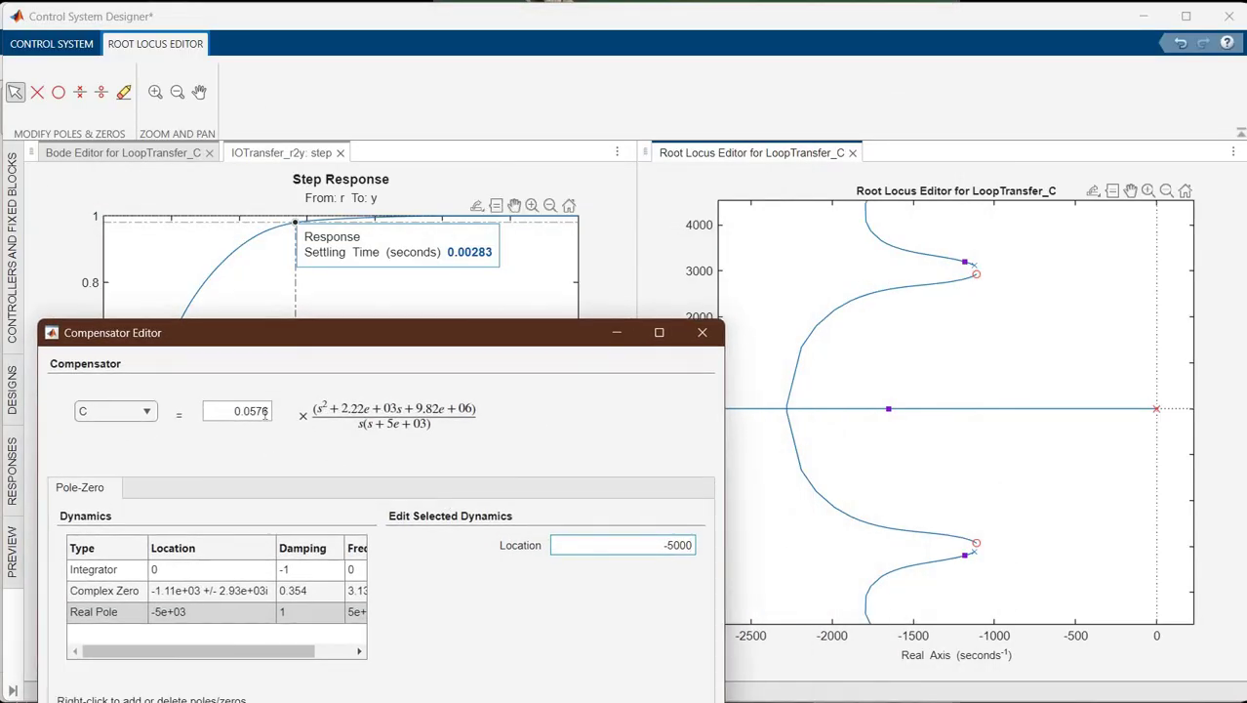
triple_click(271, 411)
text(0.06)
key(Return)
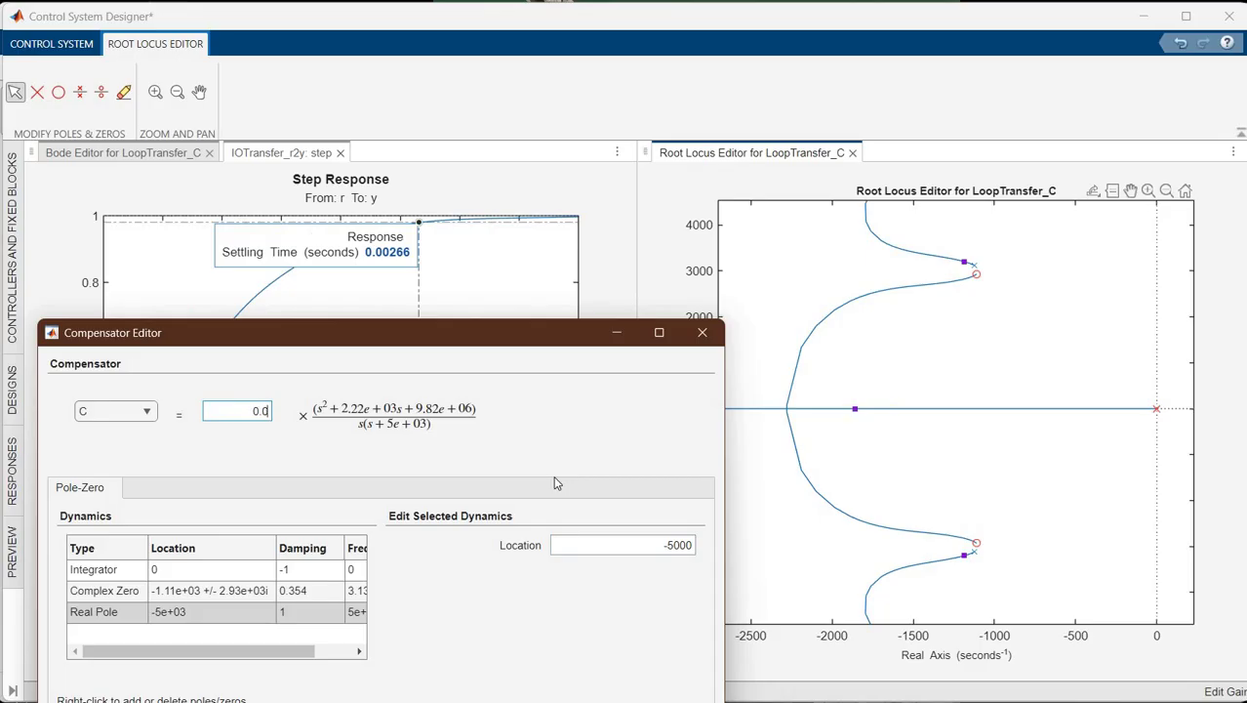
text(8)
key(Return)
key(BackSpace)
key(BackSpace)
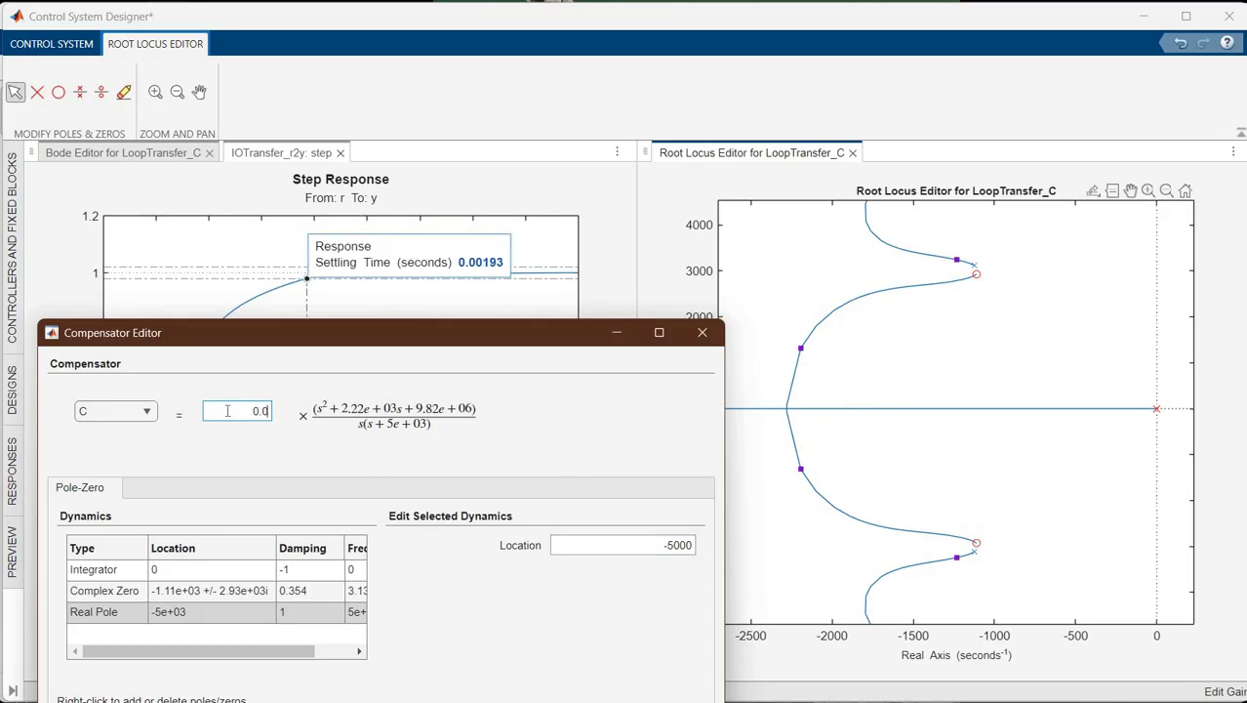
text(05)
key(Return)
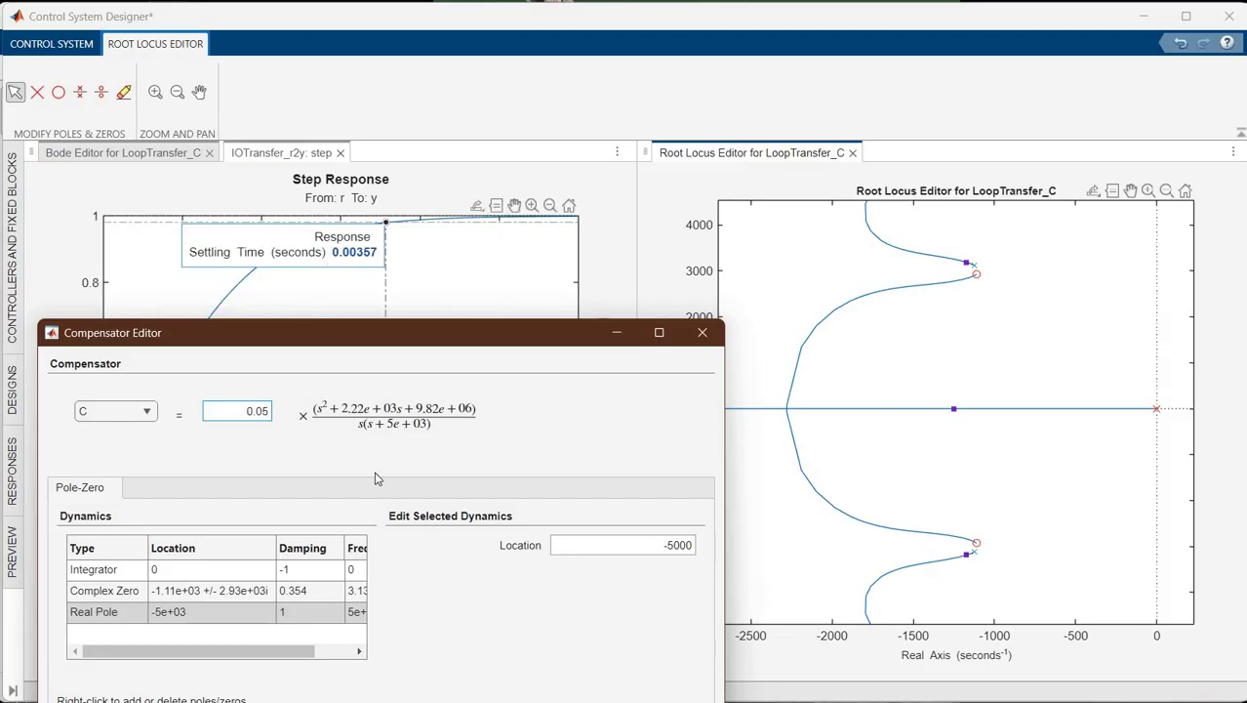
- Try finer gains of 0.052 and 0.0515 for compensator C, keeping the step response in view
text(2)
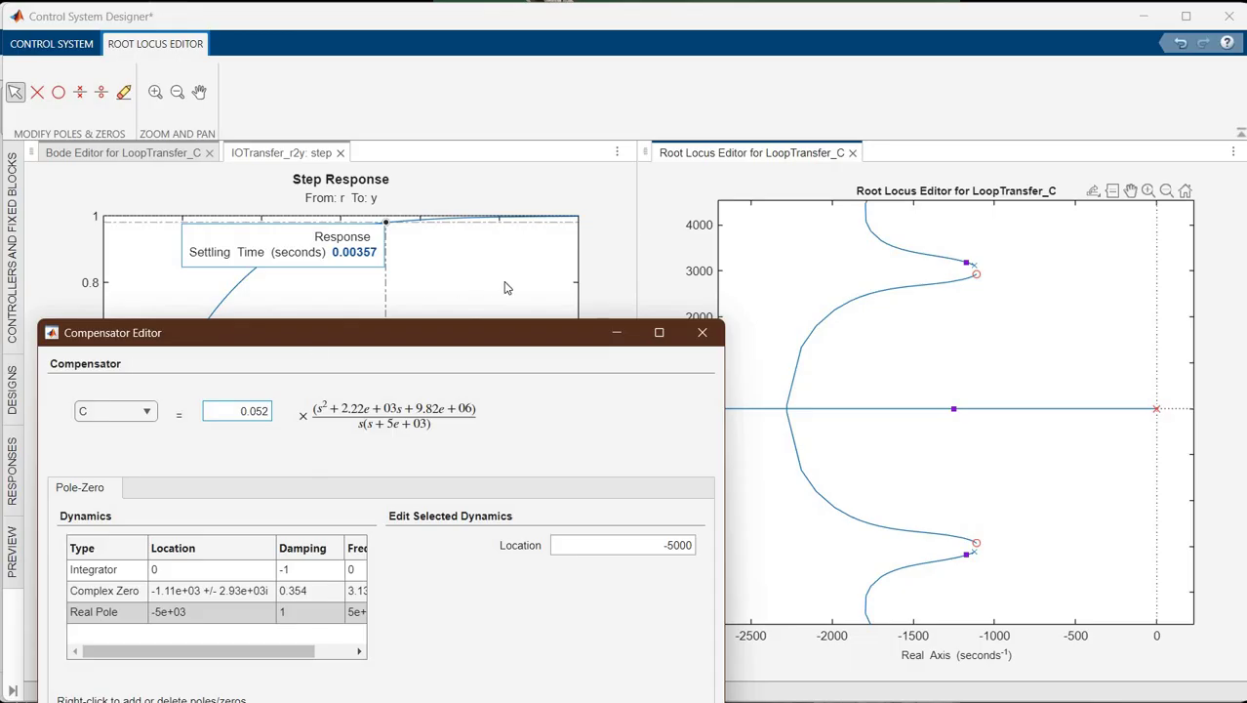
key(Return)
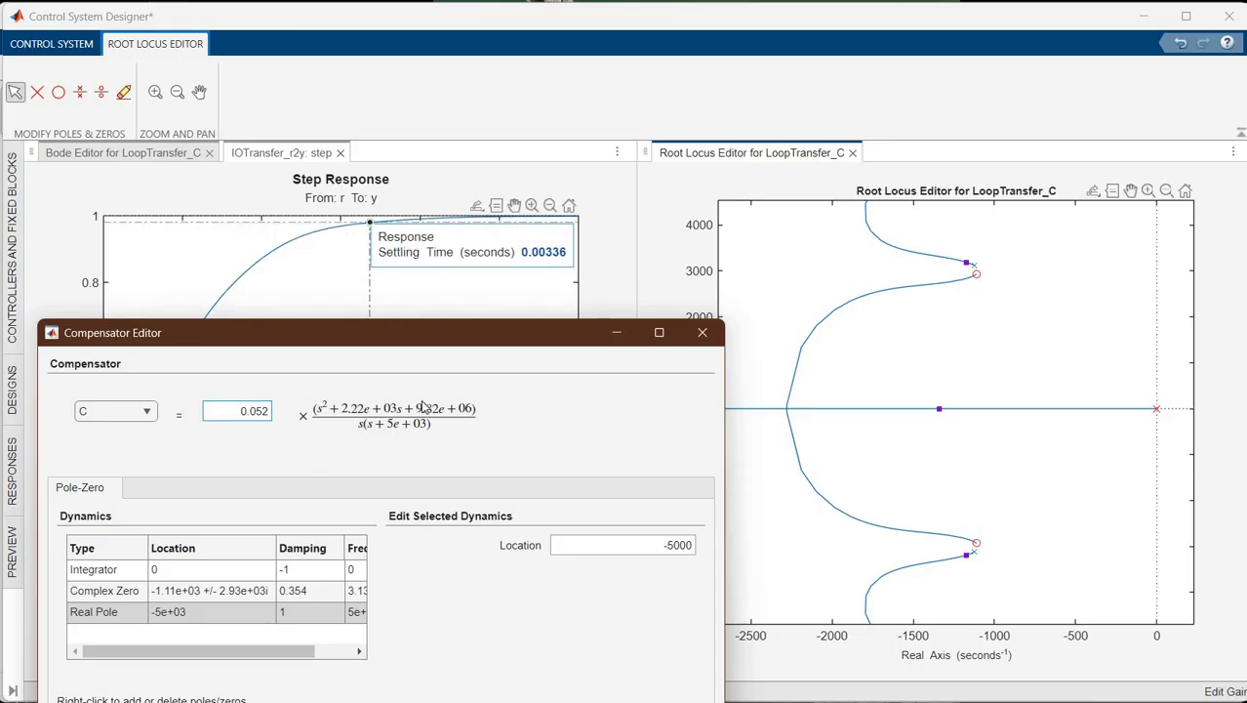
key(BackSpace)
text(15)
key(Return)
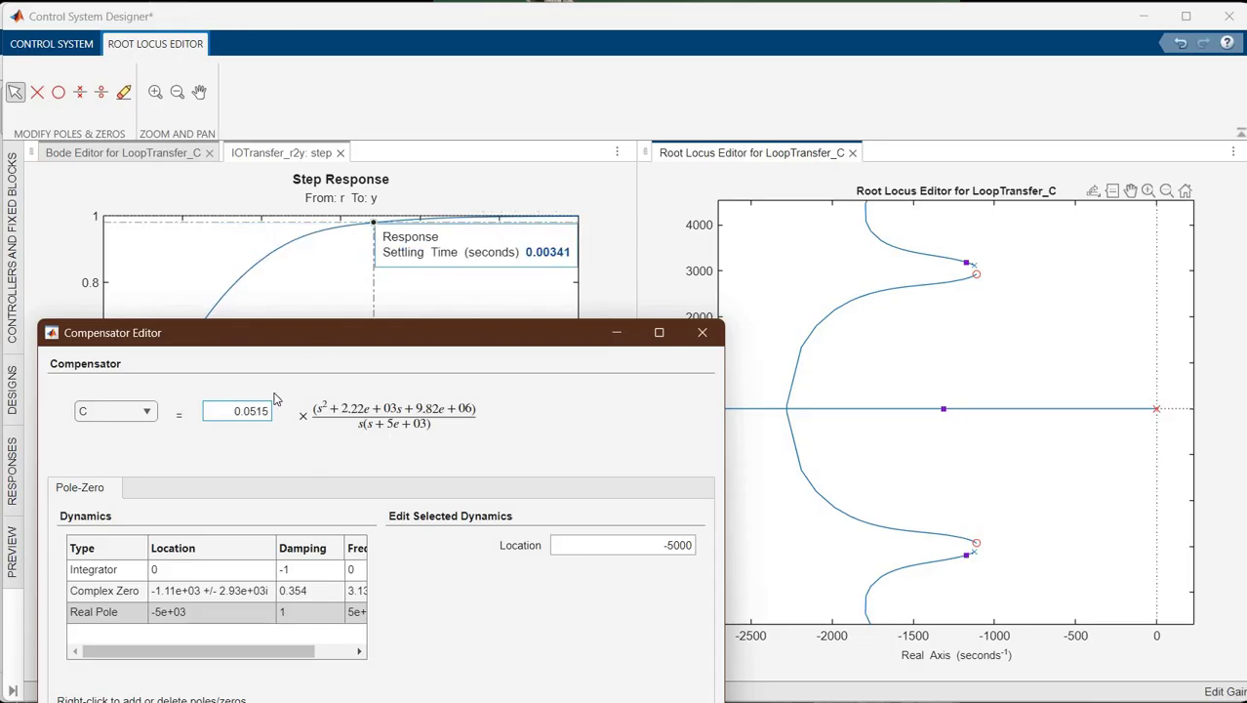
drag(249, 333, 455, 183)
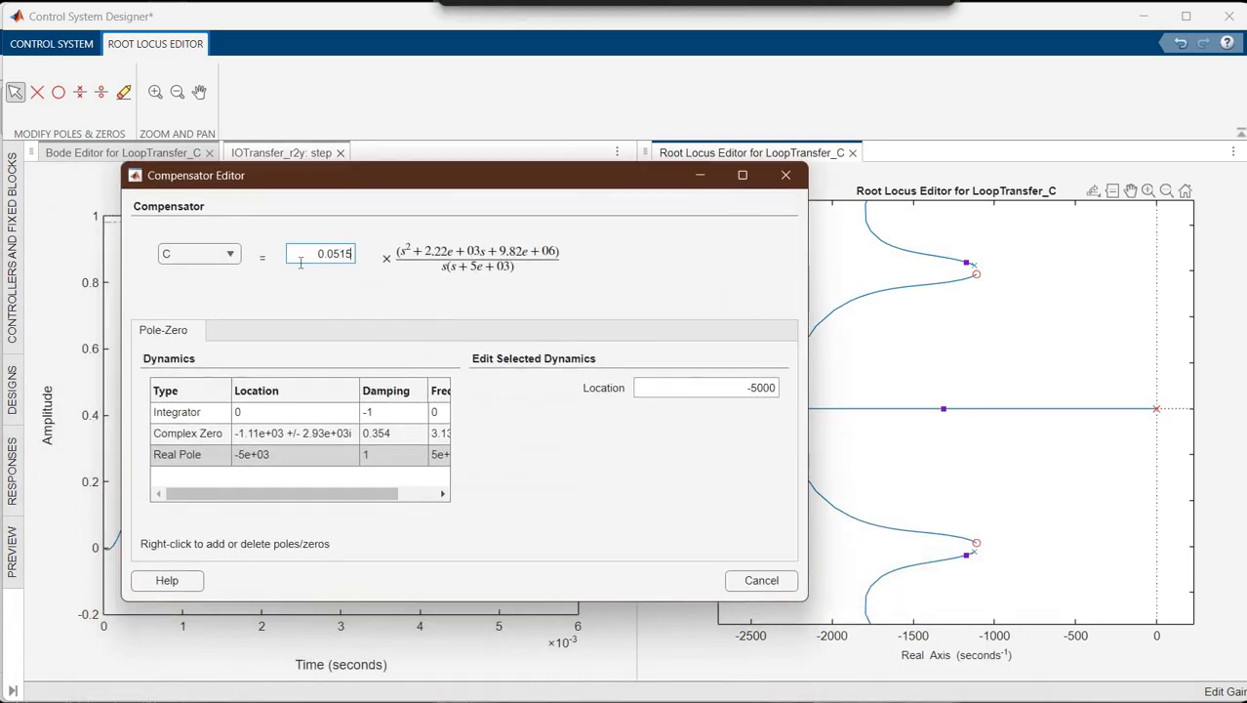
drag(439, 178, 4, 273)
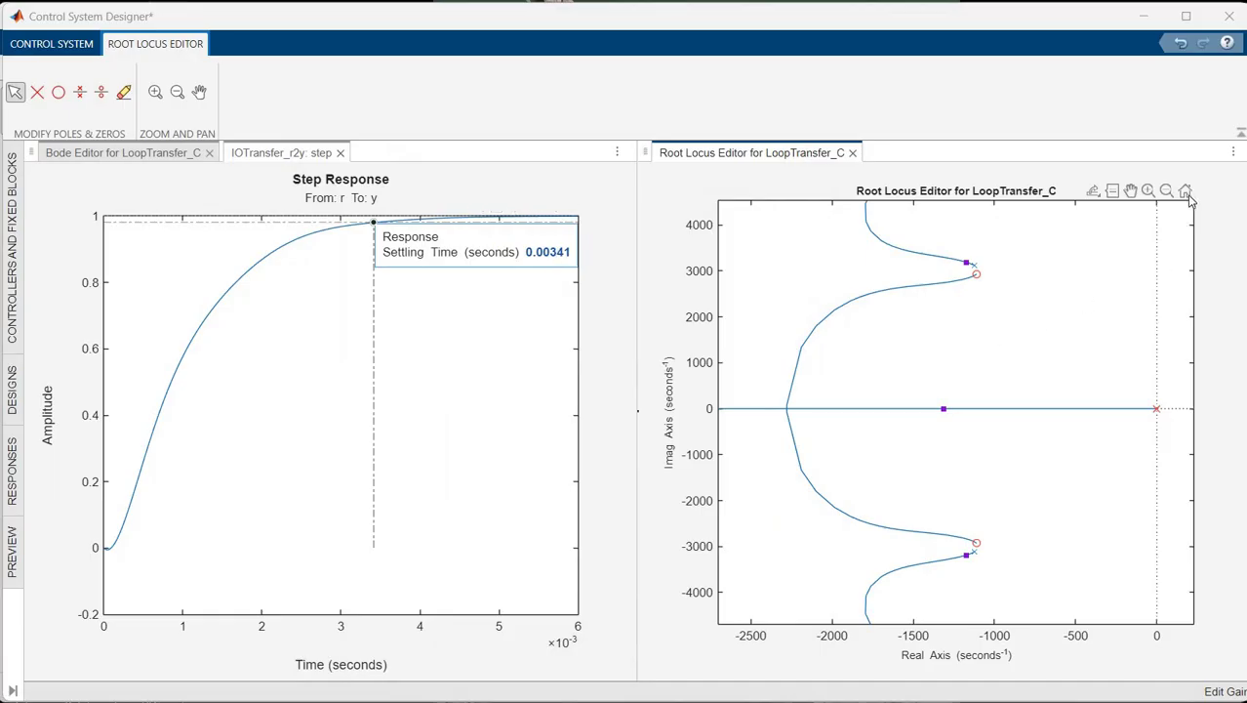
- Shift C's complex zeros to about -1.1e+03 ± 2.83e+03i in a close-up of the root locus around the upper plant pole
click(879, 469)
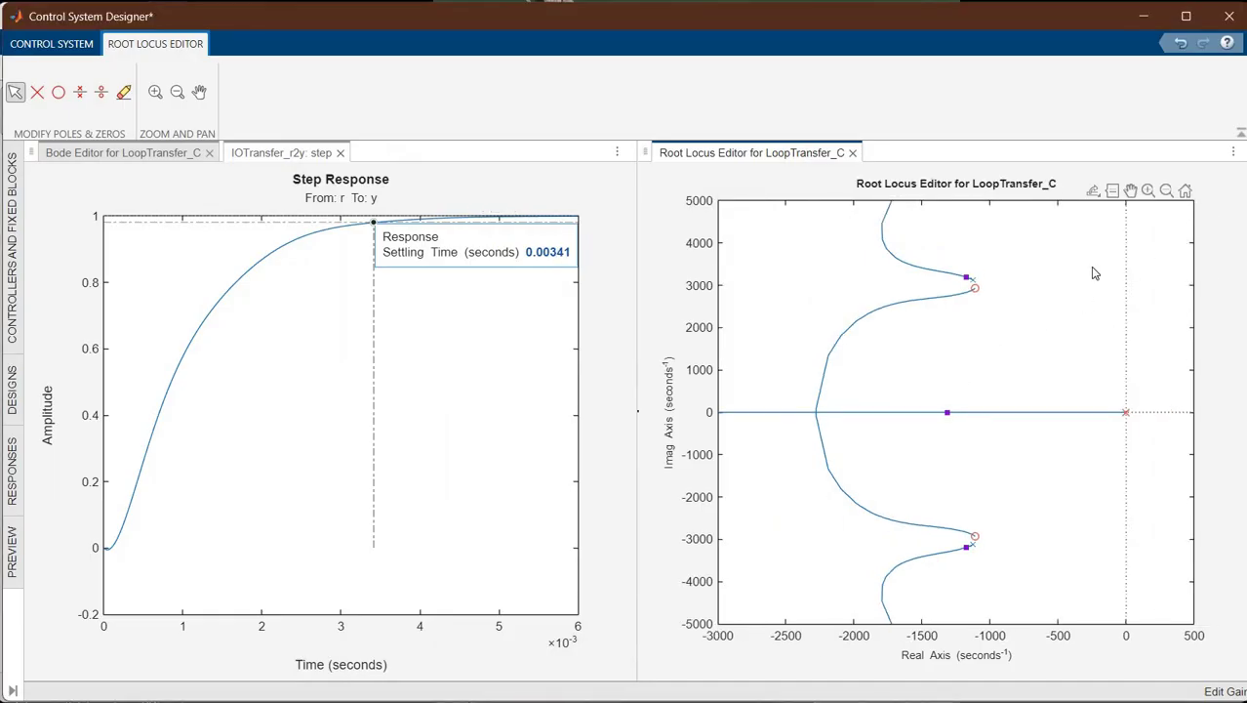
click(1166, 193)
click(722, 388)
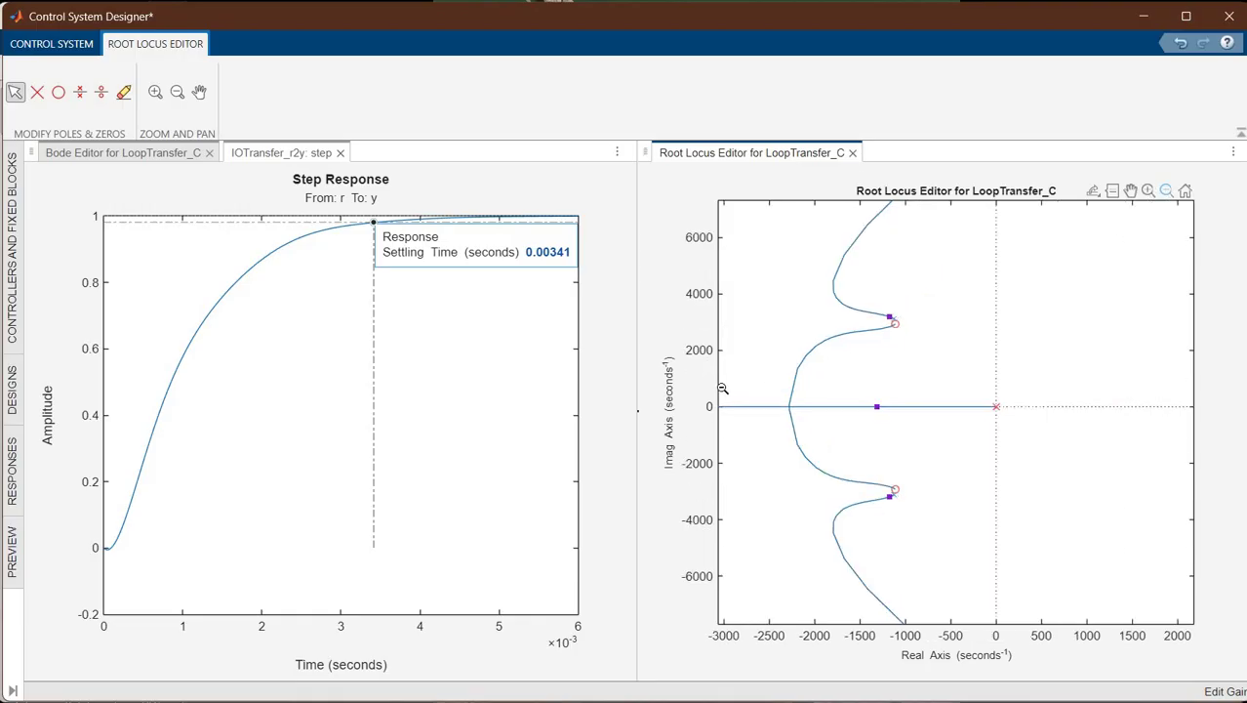
click(736, 379)
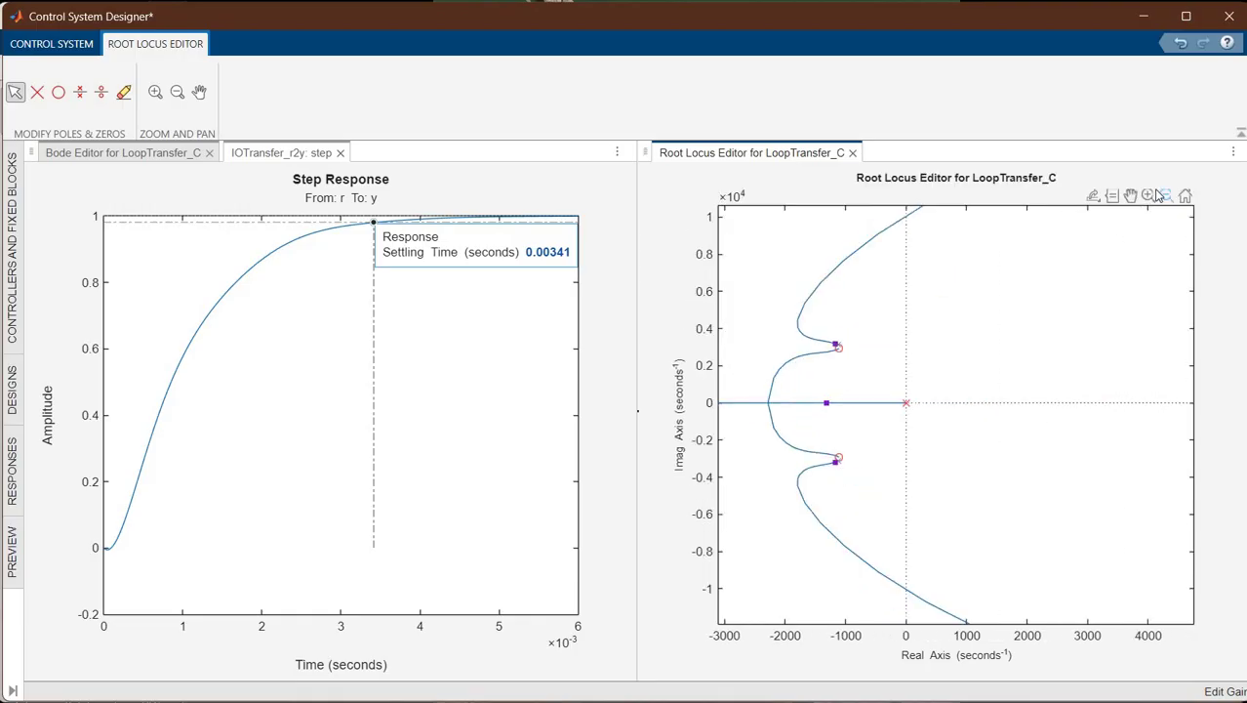
click(734, 383)
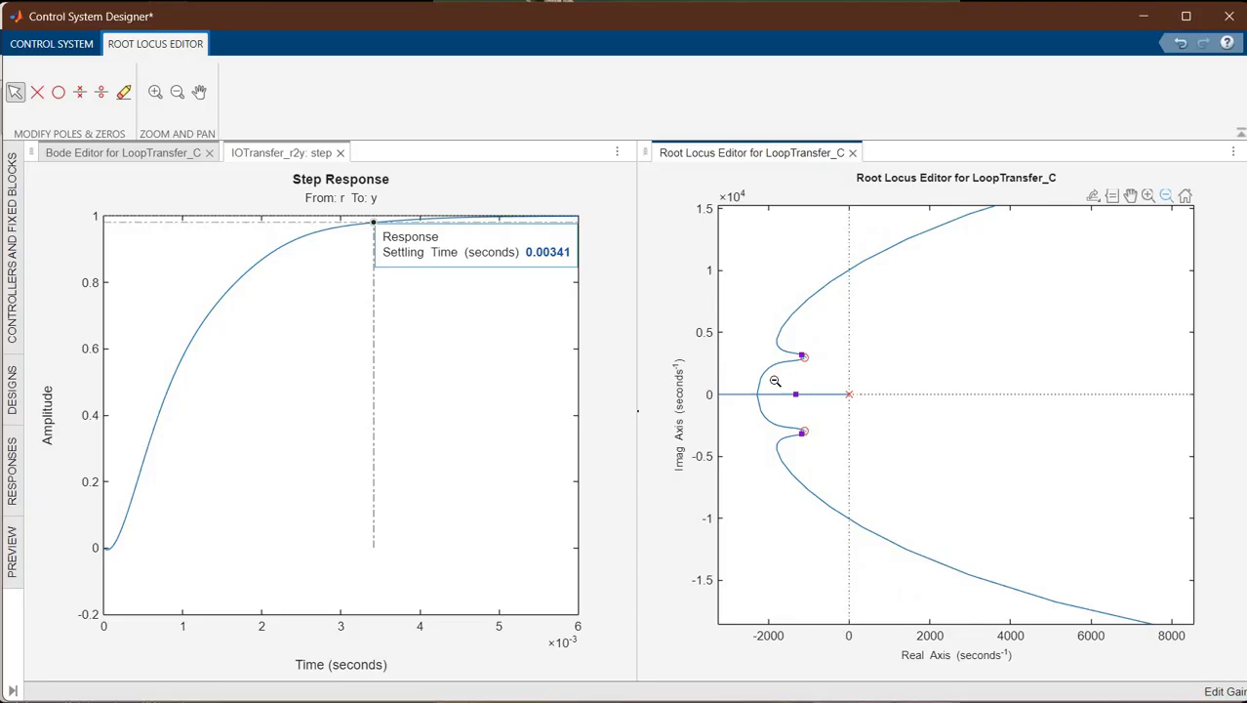
click(1123, 231)
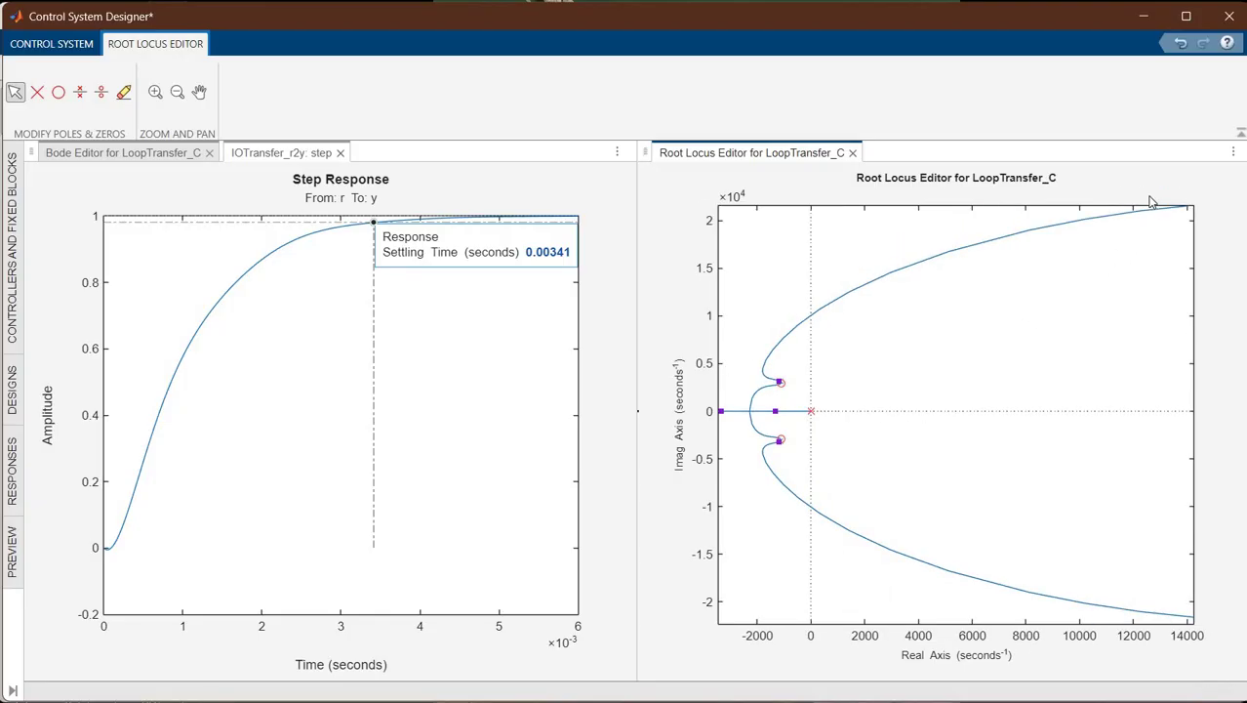
click(1148, 195)
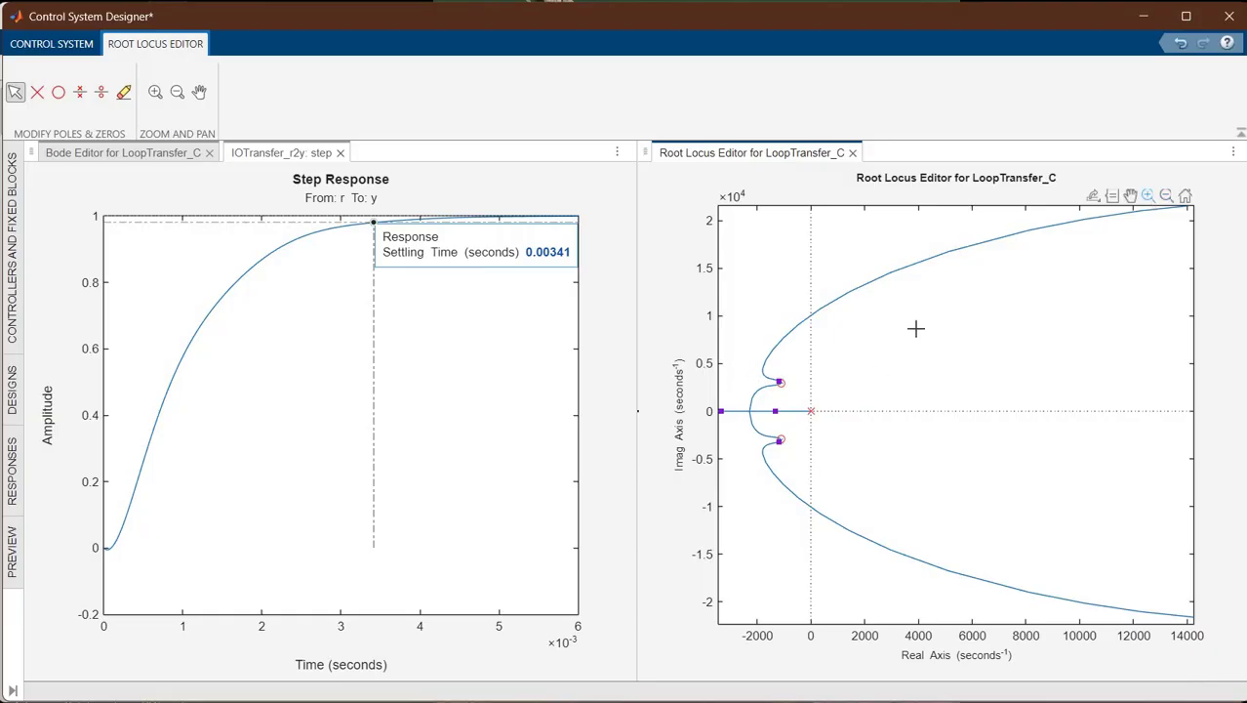
drag(816, 477, 742, 353)
drag(974, 317, 935, 268)
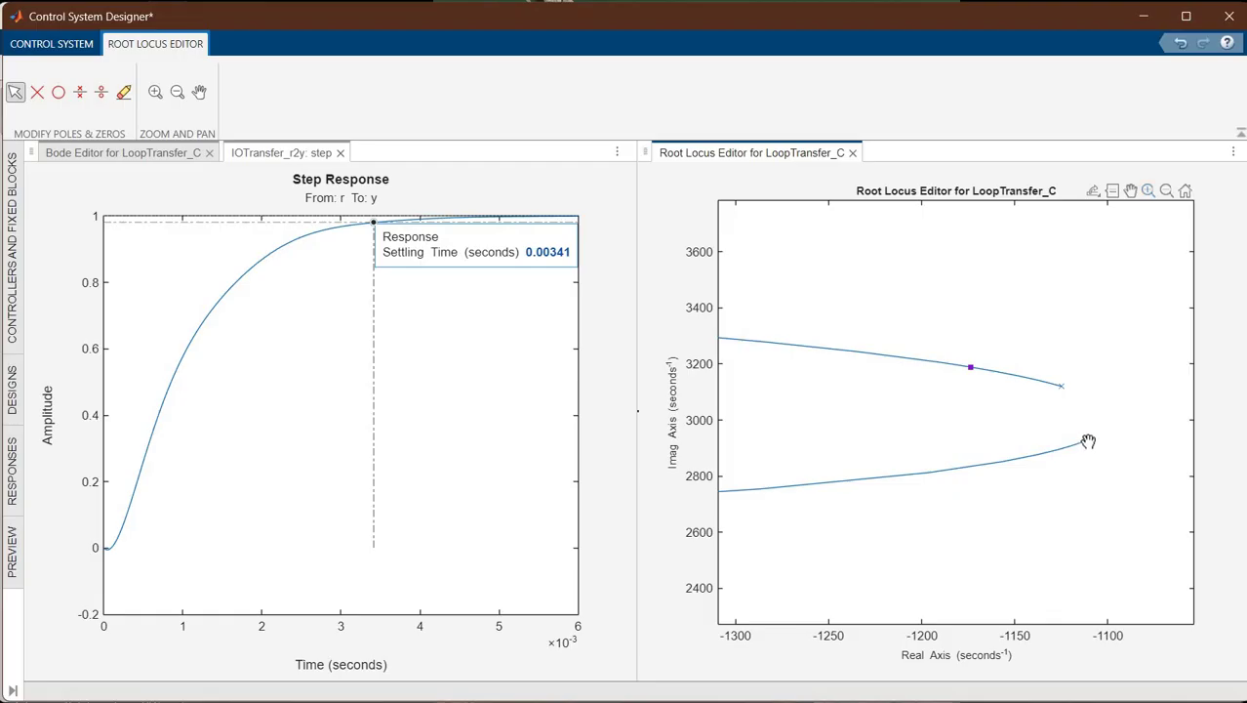
drag(1103, 463, 1107, 467)
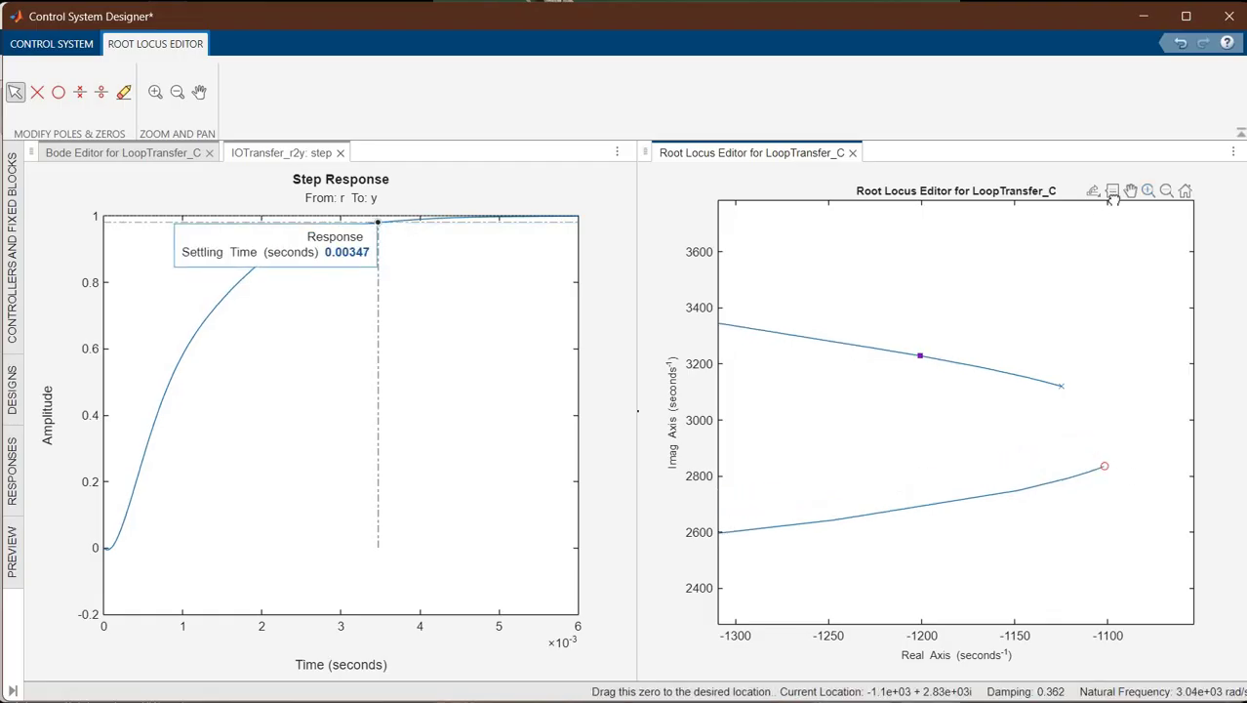
click(1186, 193)
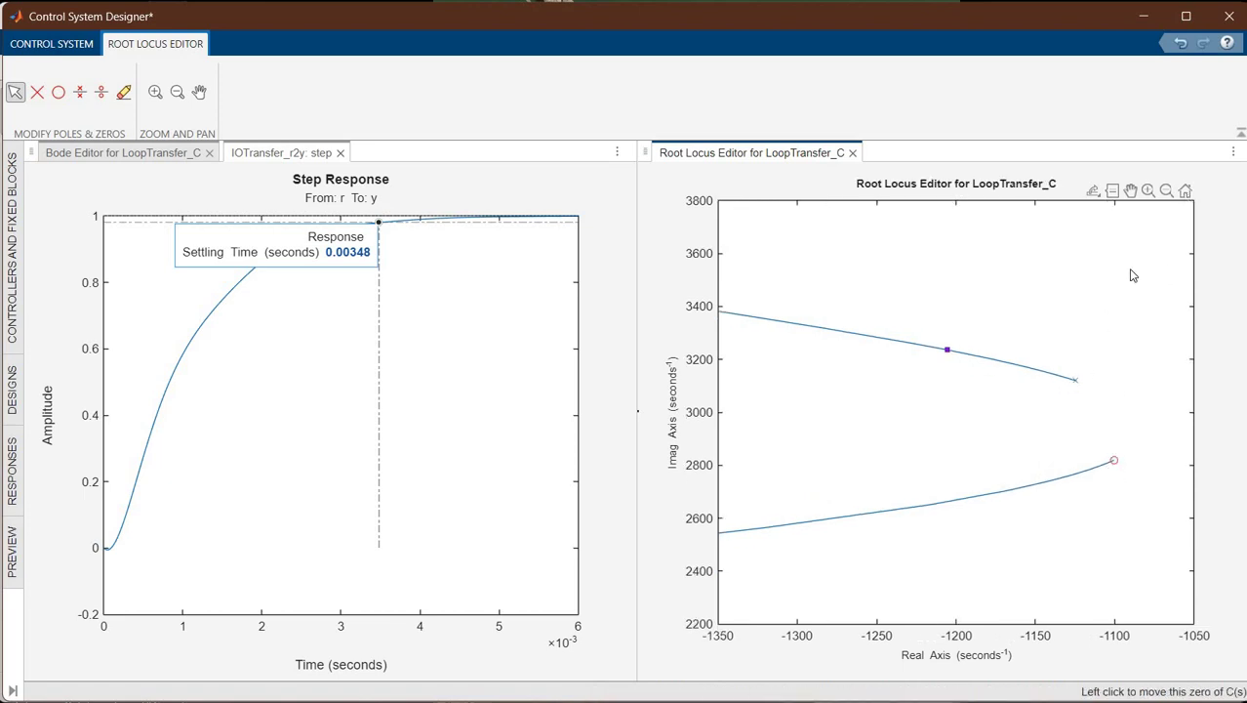
- Set the complex zeros of C to an imaginary part of 3000 and a real part of -1000 in the Compensator Editor
click(713, 458)
click(713, 458)
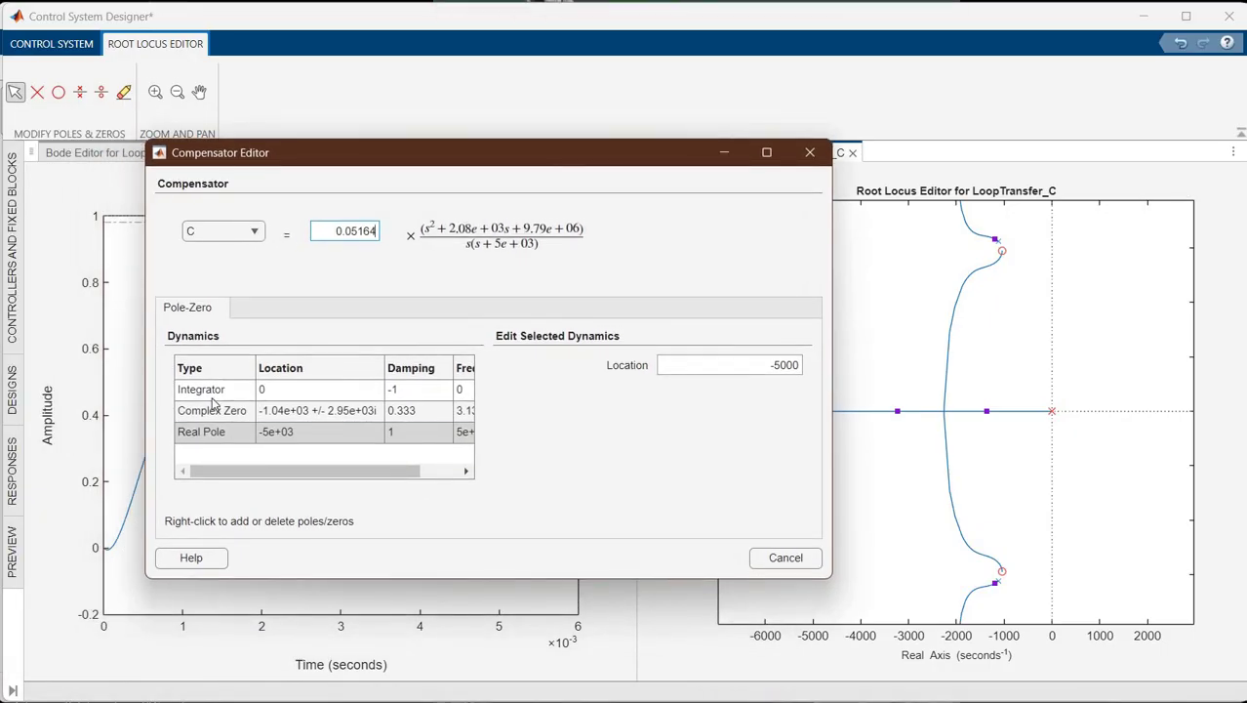
key(Up)
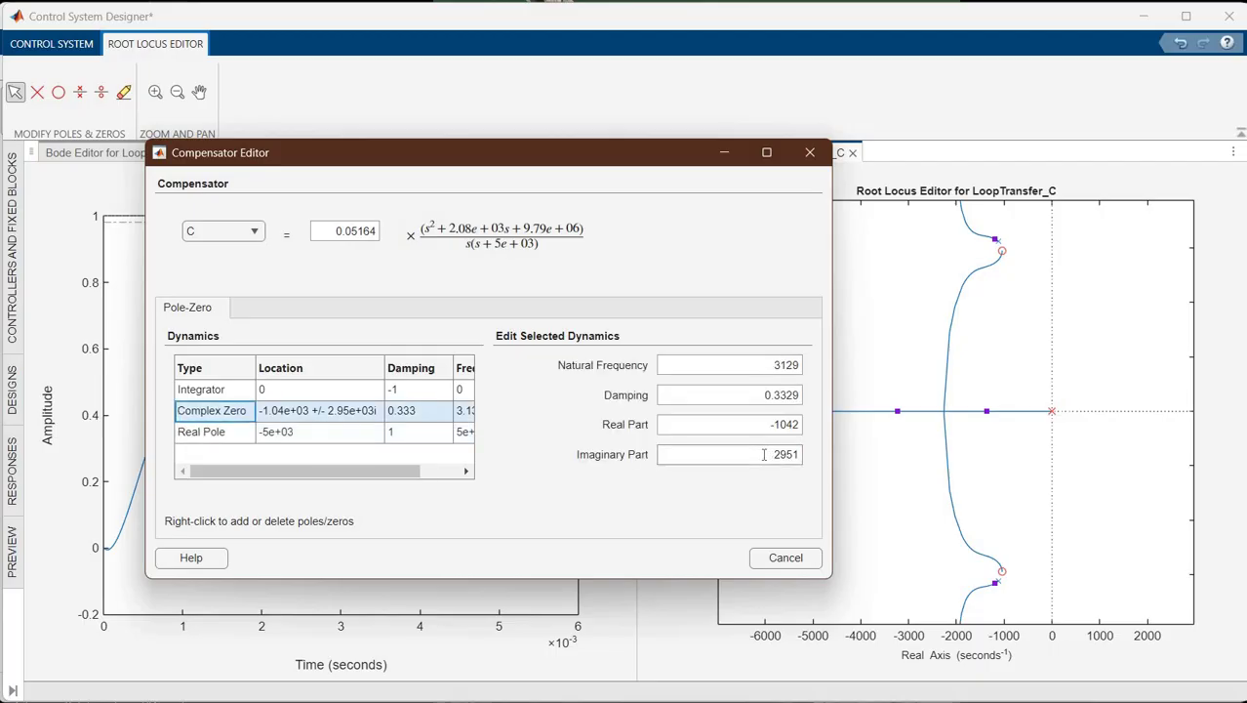
drag(795, 454, 750, 465)
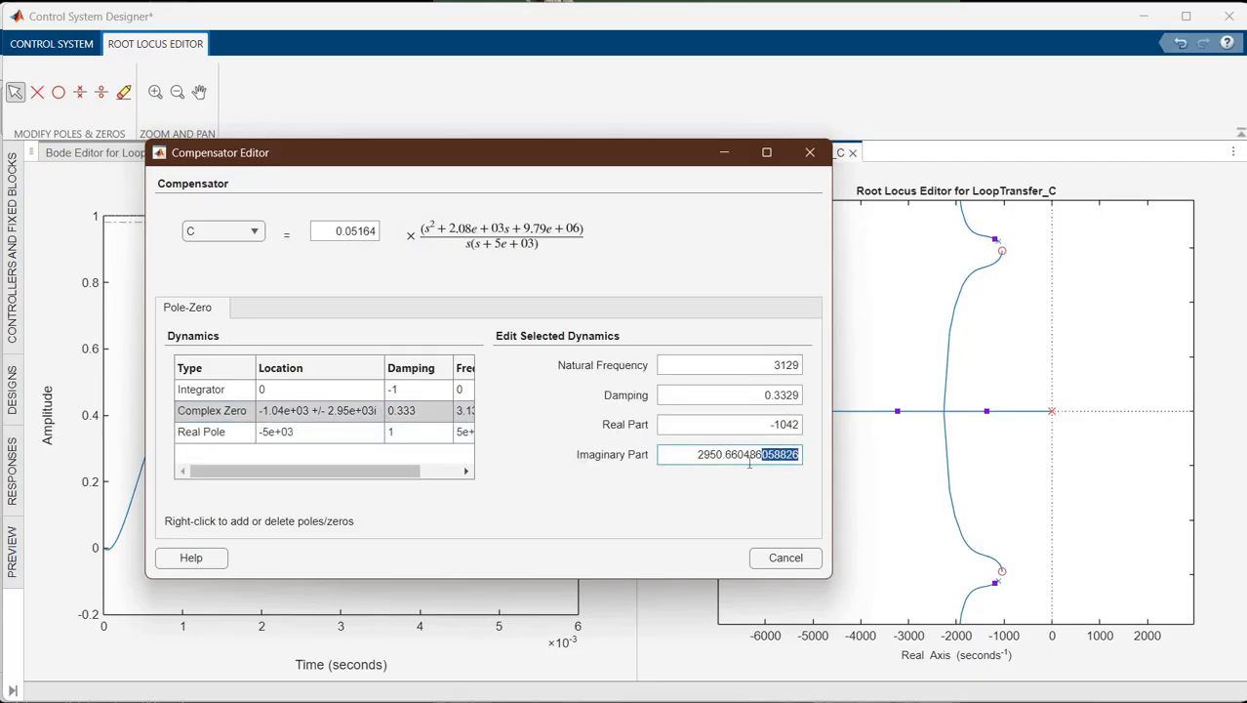
key(Left)
key(ctrl+a)
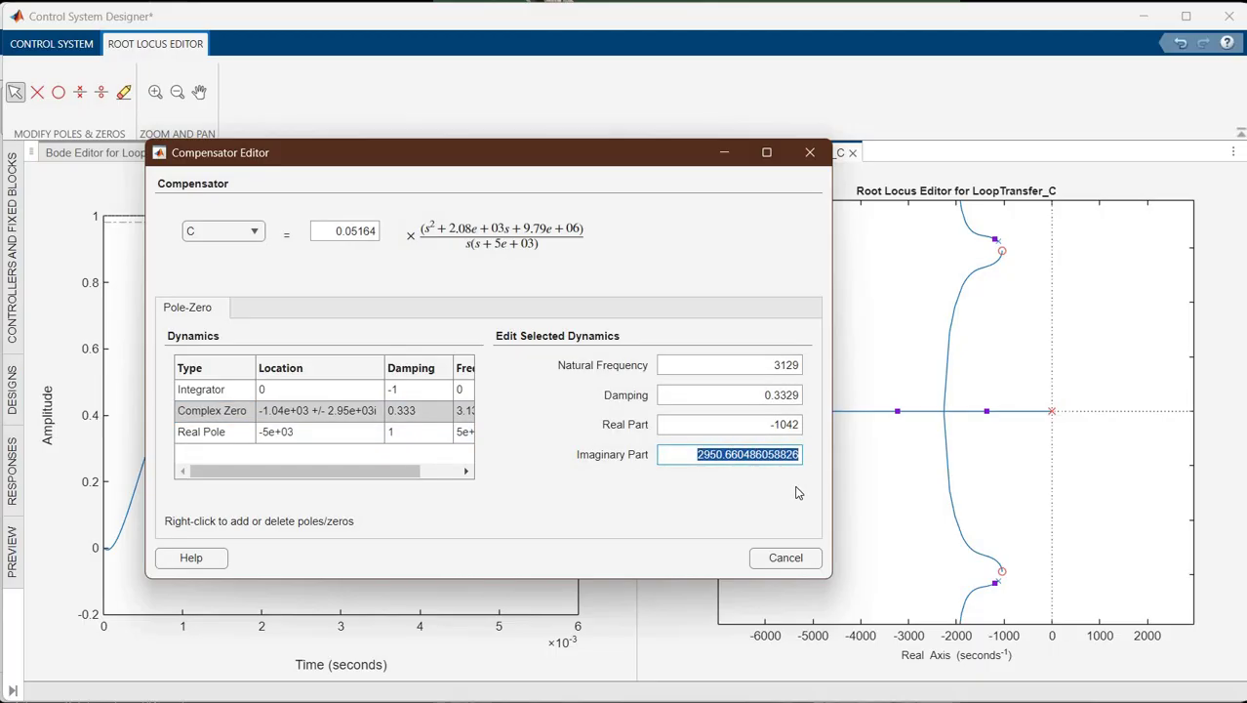
text(3000)
key(Return)
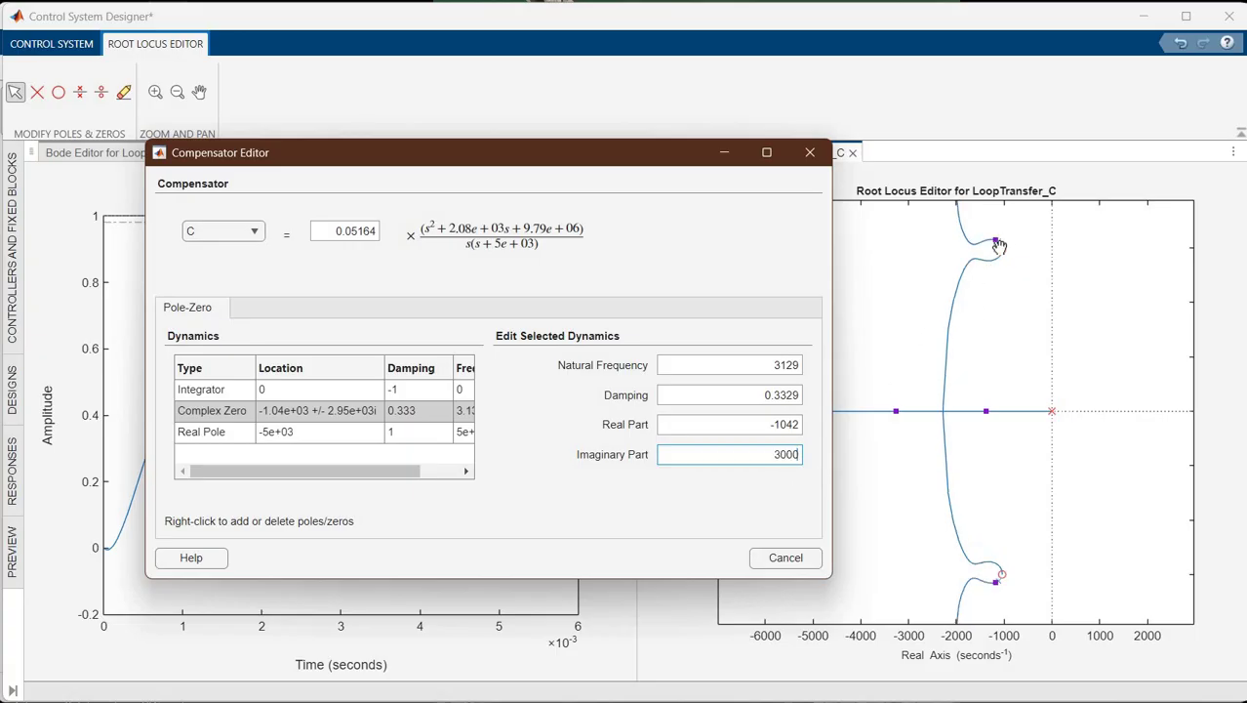
click(771, 423)
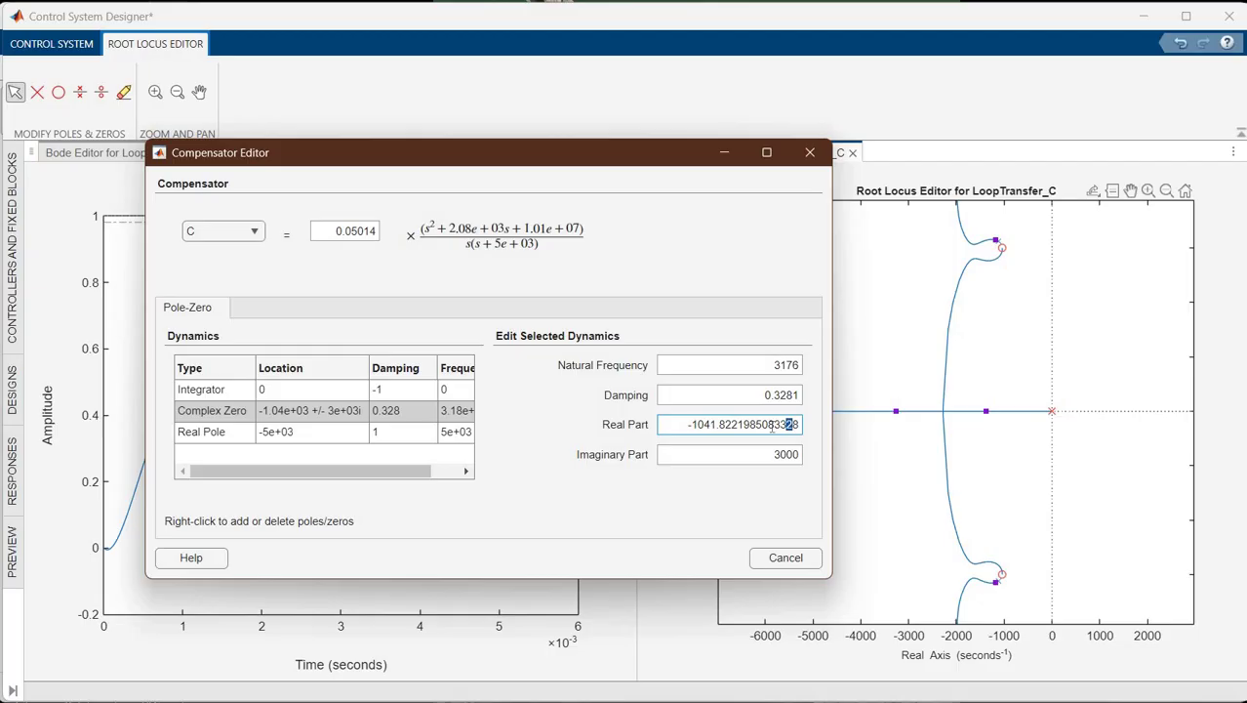
drag(807, 431, 826, 432)
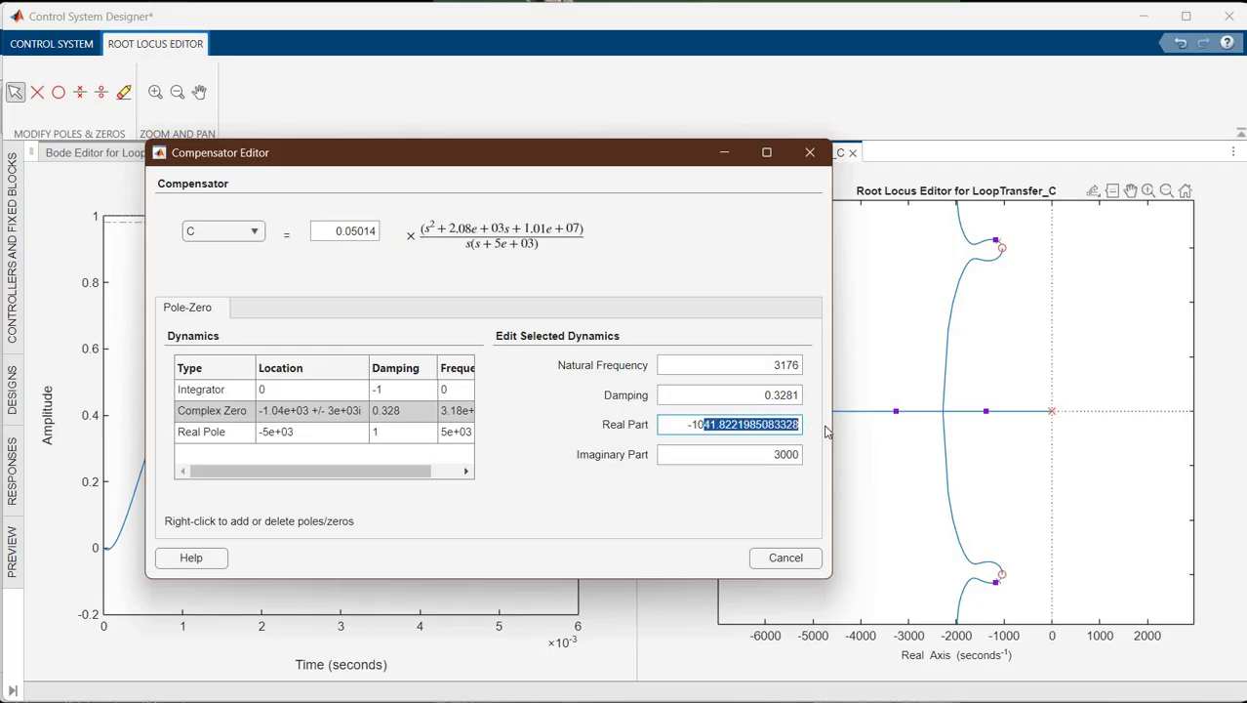
text(000)
key(Return)
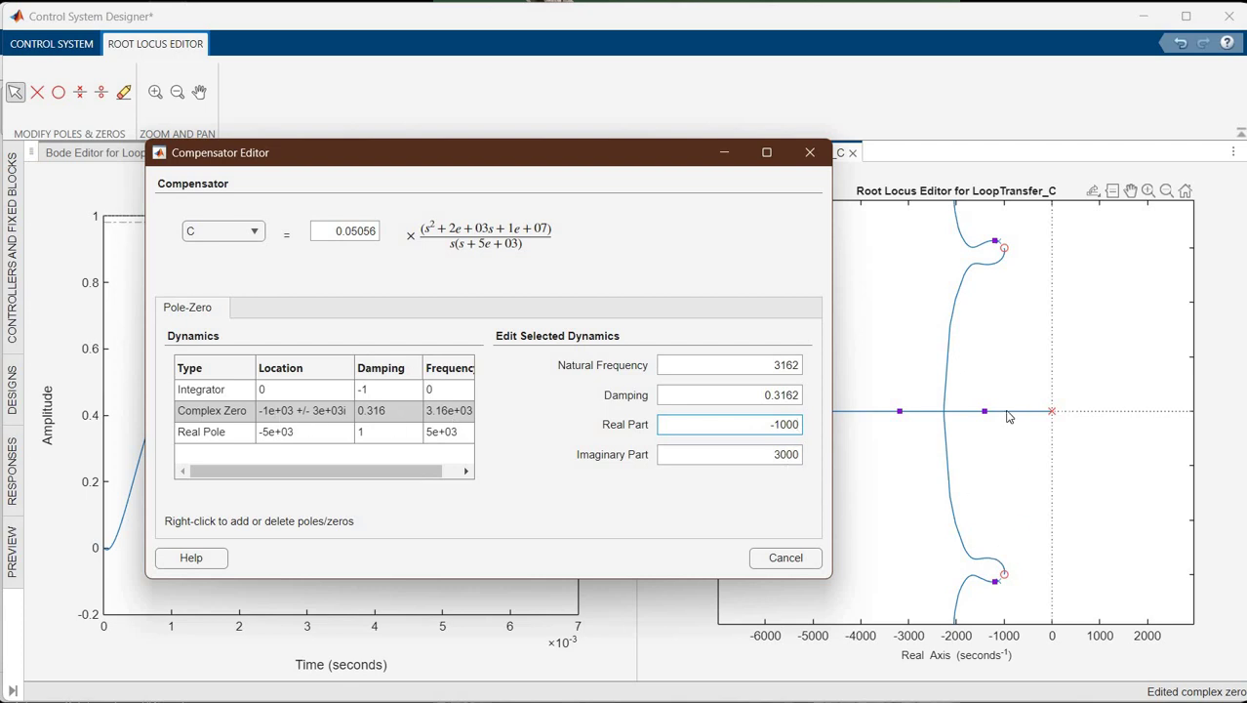
- Round the gain of compensator C to 0.05, keeping the step response and root locus in view
drag(586, 154, 636, 237)
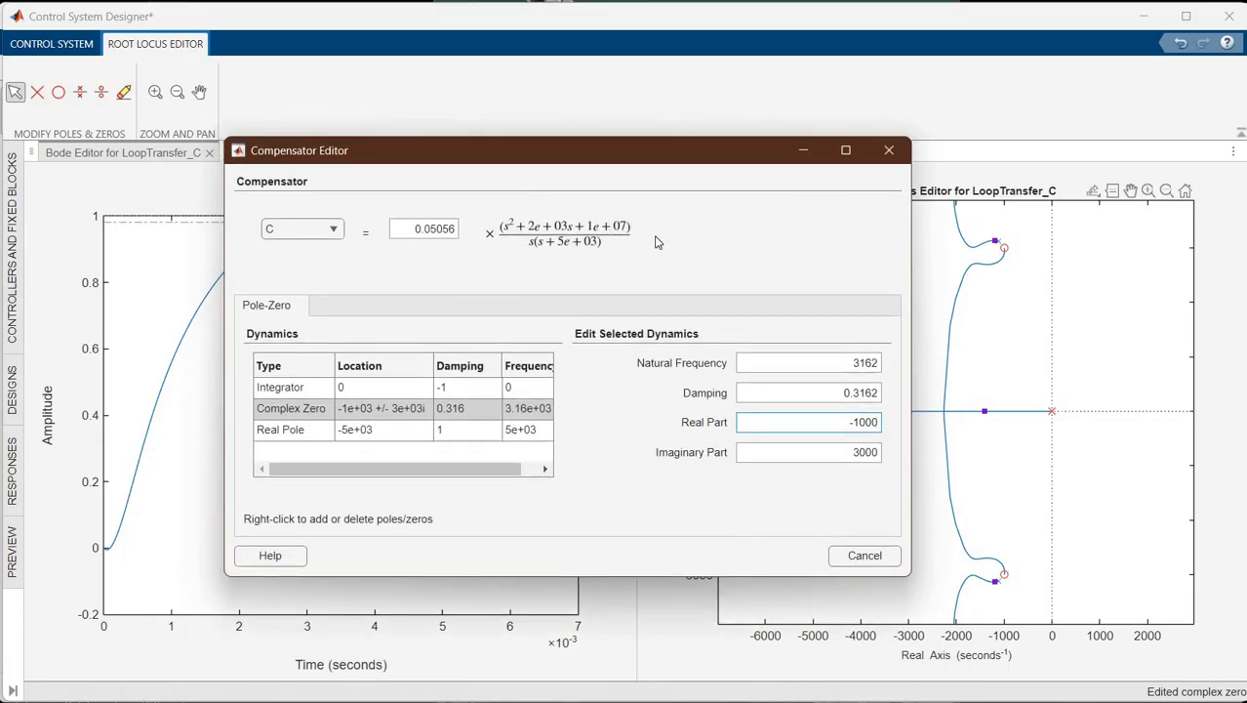
drag(386, 149, 652, 239)
drag(652, 286, 741, 261)
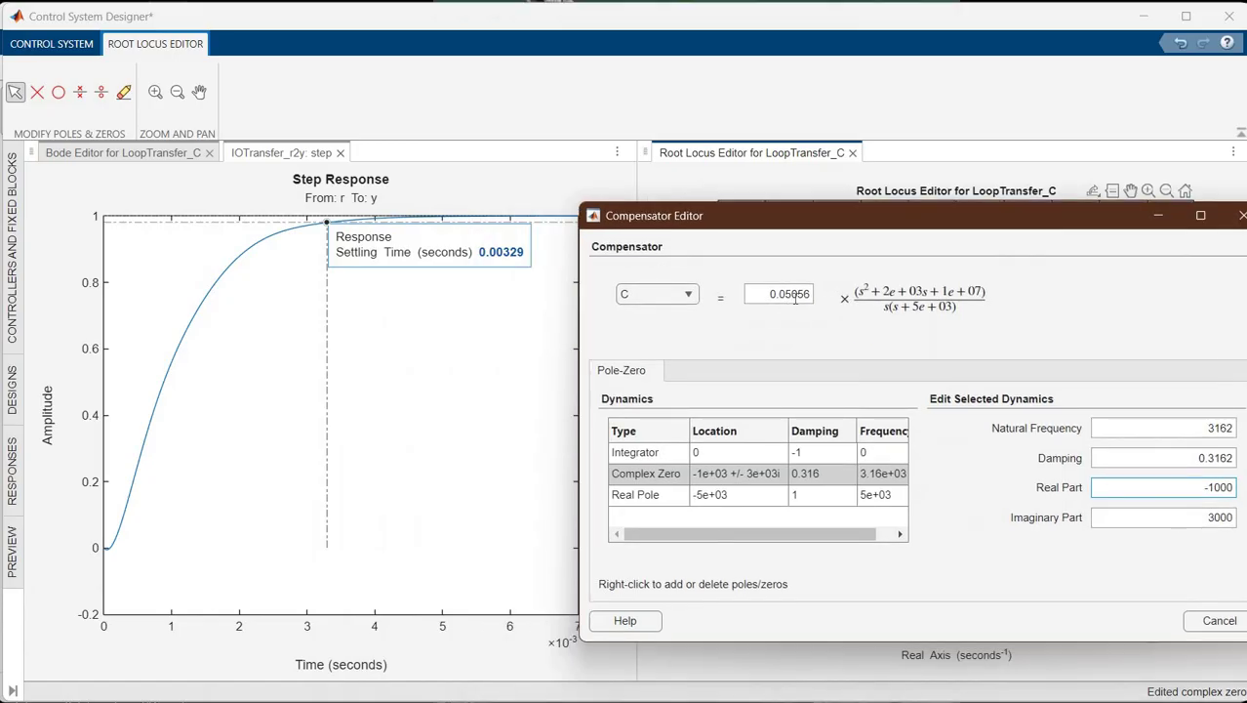
drag(793, 294, 850, 329)
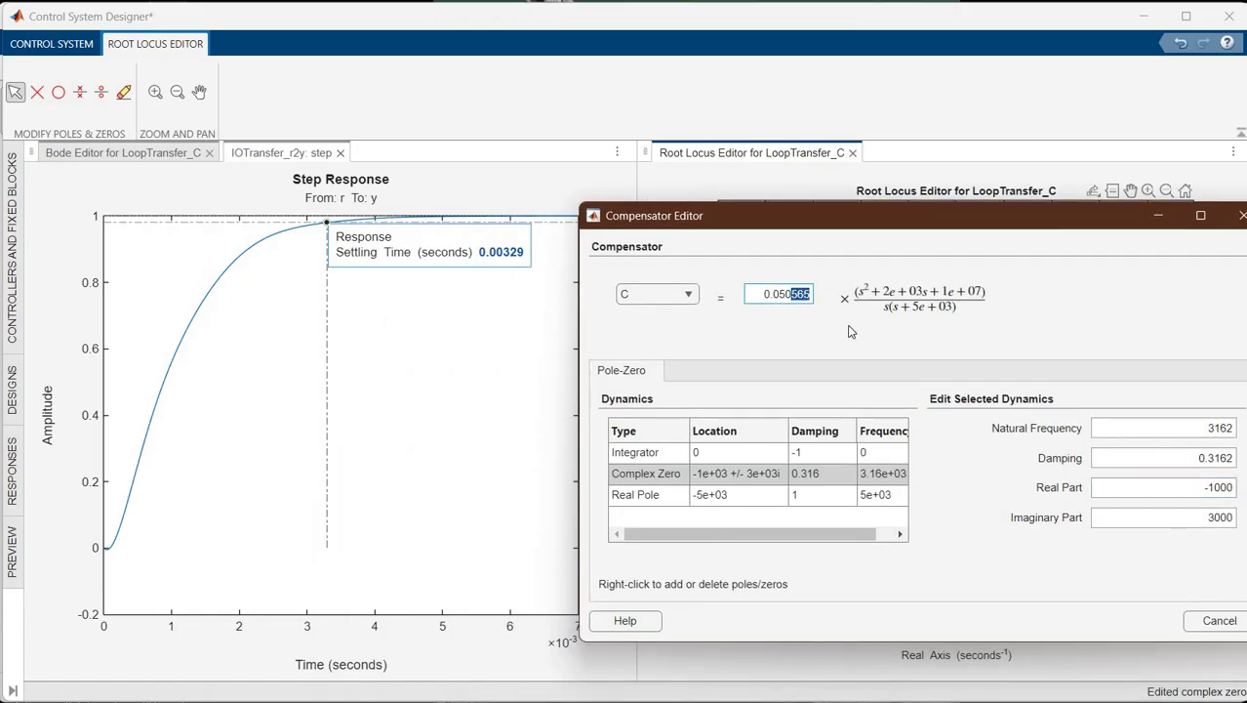
key(BackSpace)
key(Return)
drag(937, 215, 369, 183)
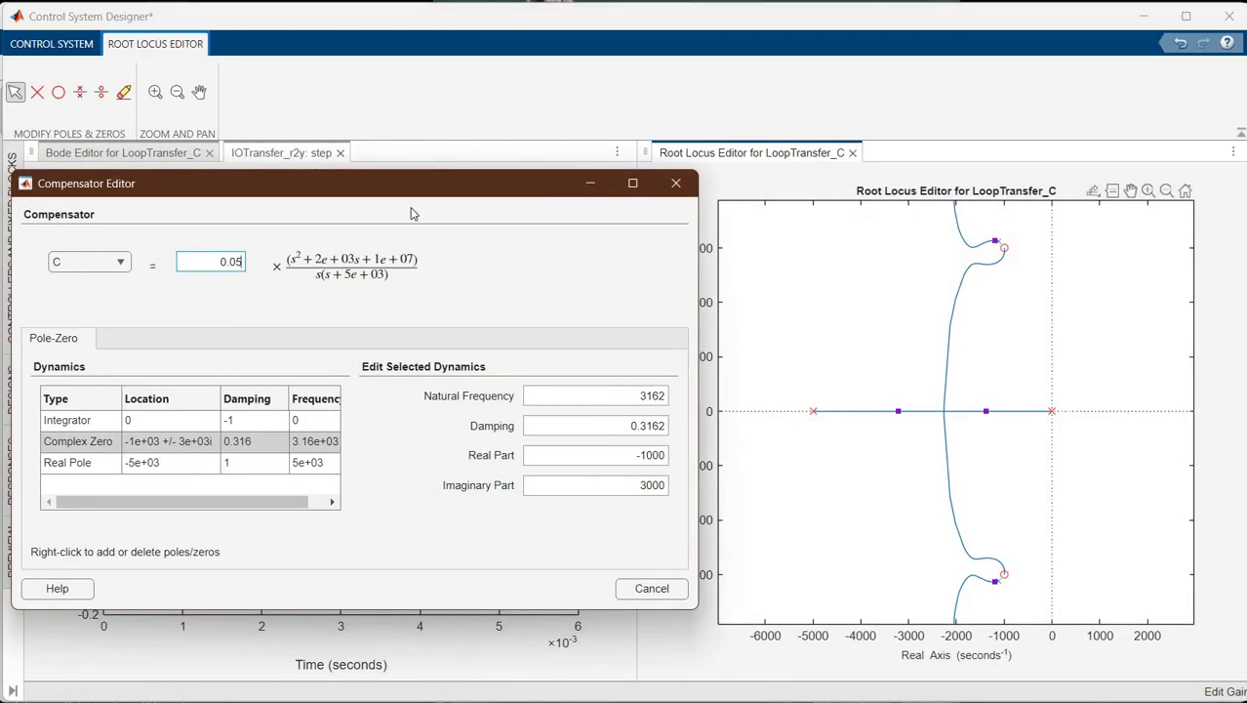
- Examine the full extent of the LoopTransfer_C root locus without the Compensator Editor in front, then return to a close-up around the origin
click(589, 183)
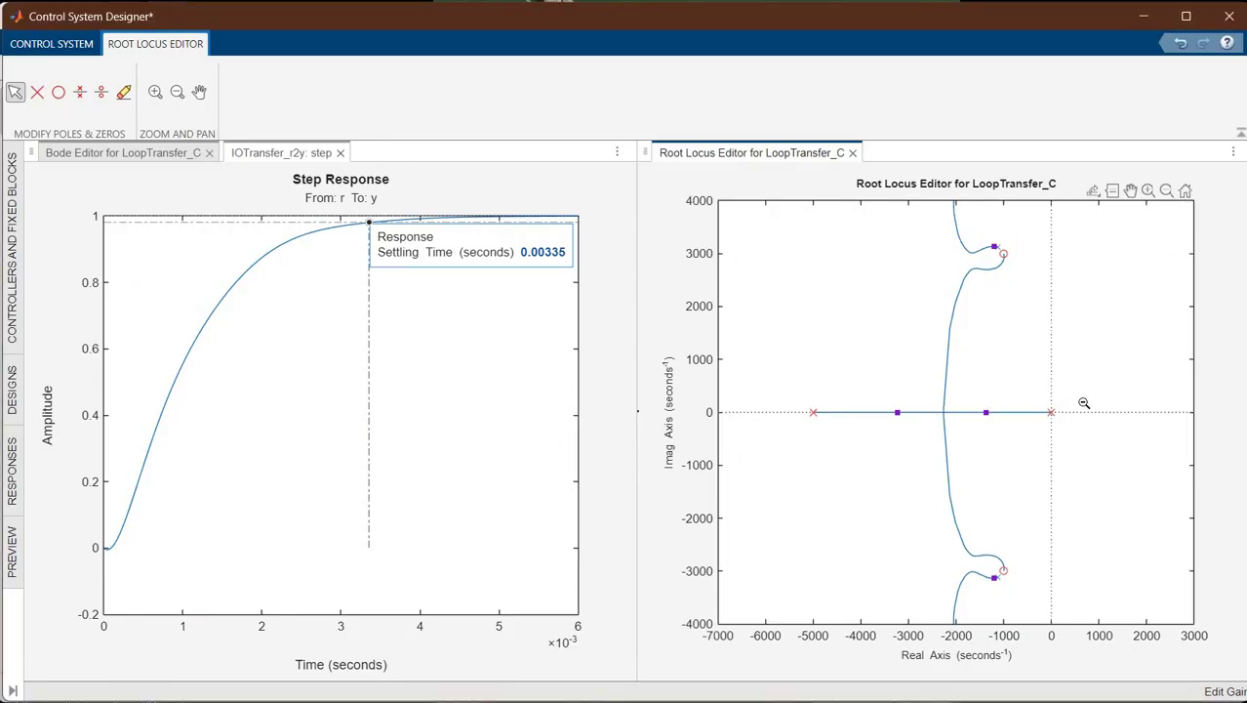
click(1144, 418)
click(1172, 411)
click(1133, 400)
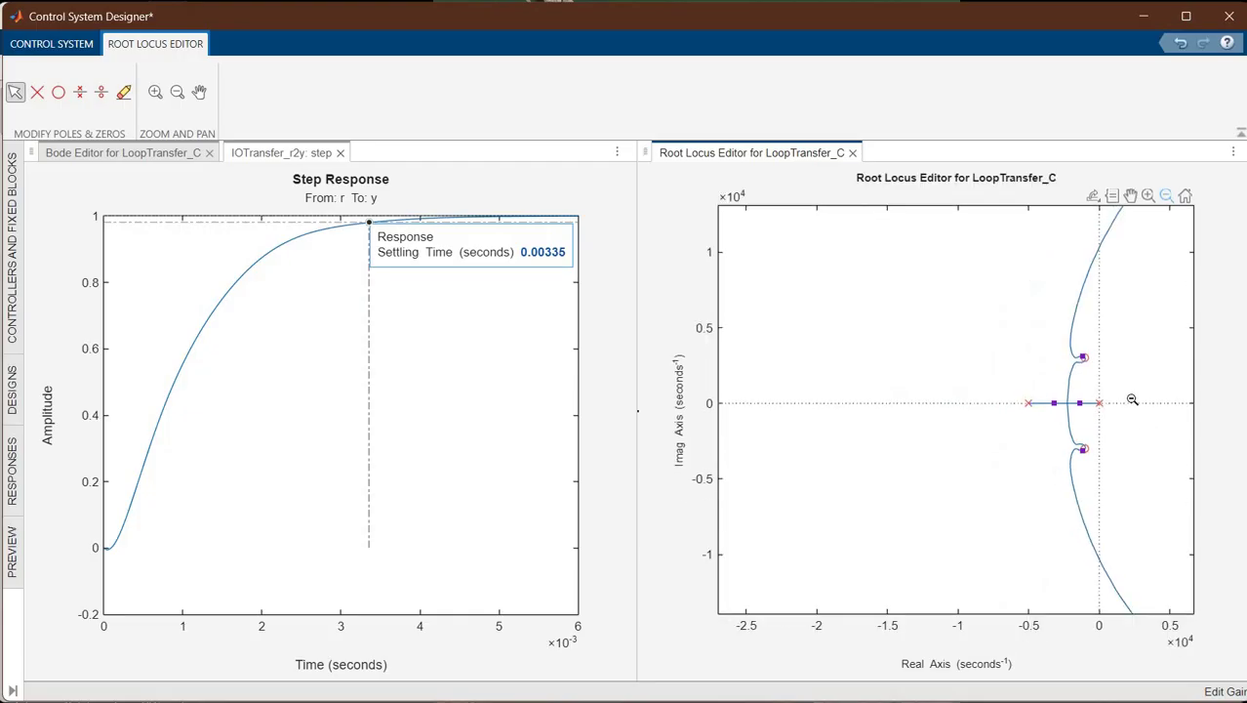
click(1132, 399)
click(1100, 301)
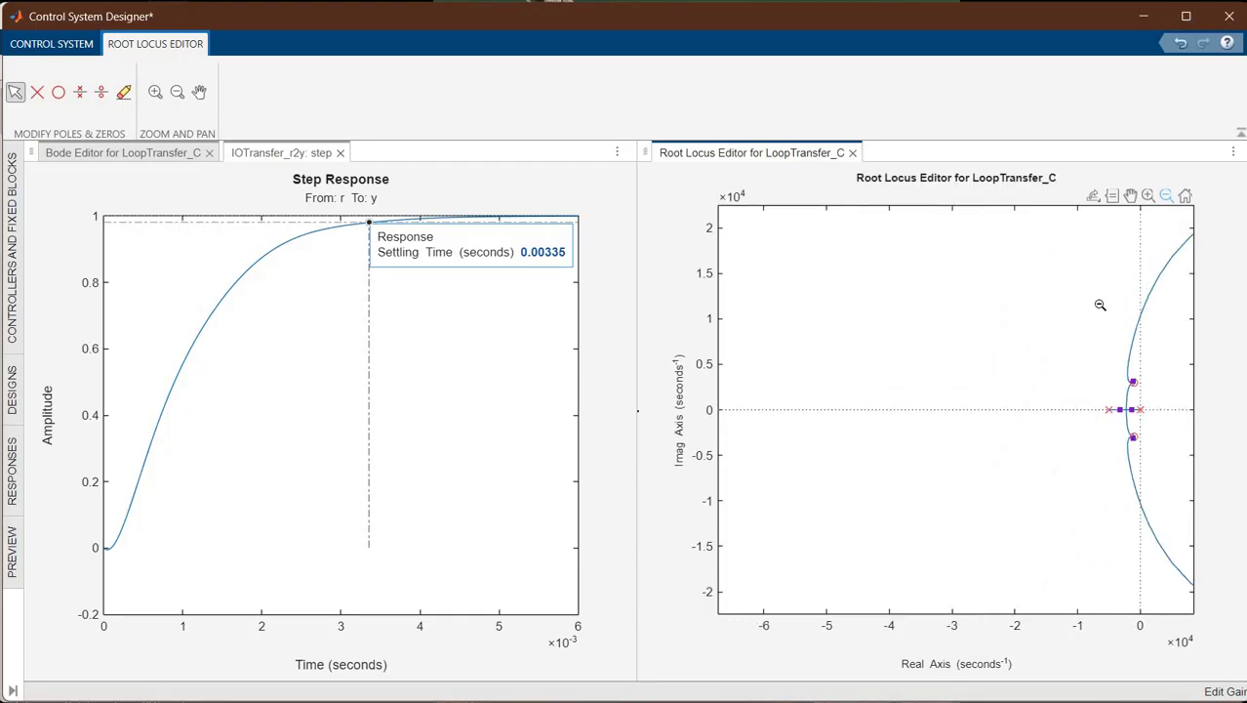
click(1130, 197)
drag(1103, 293, 802, 290)
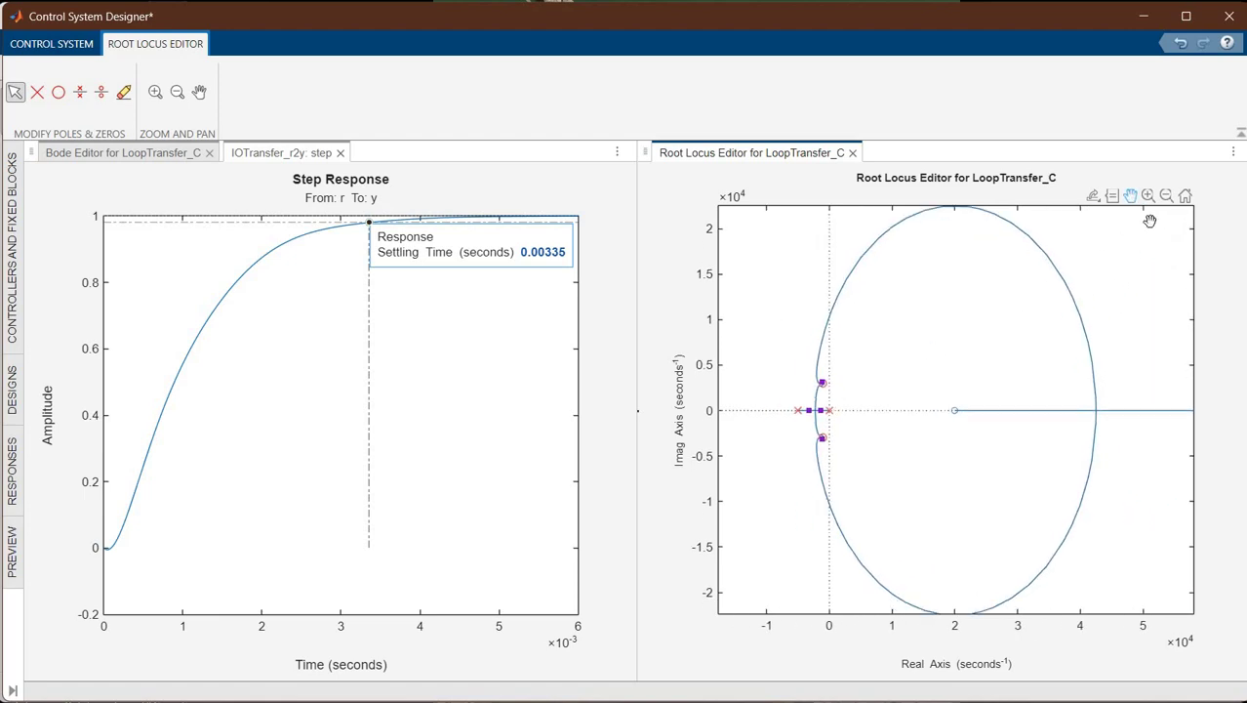
click(1166, 196)
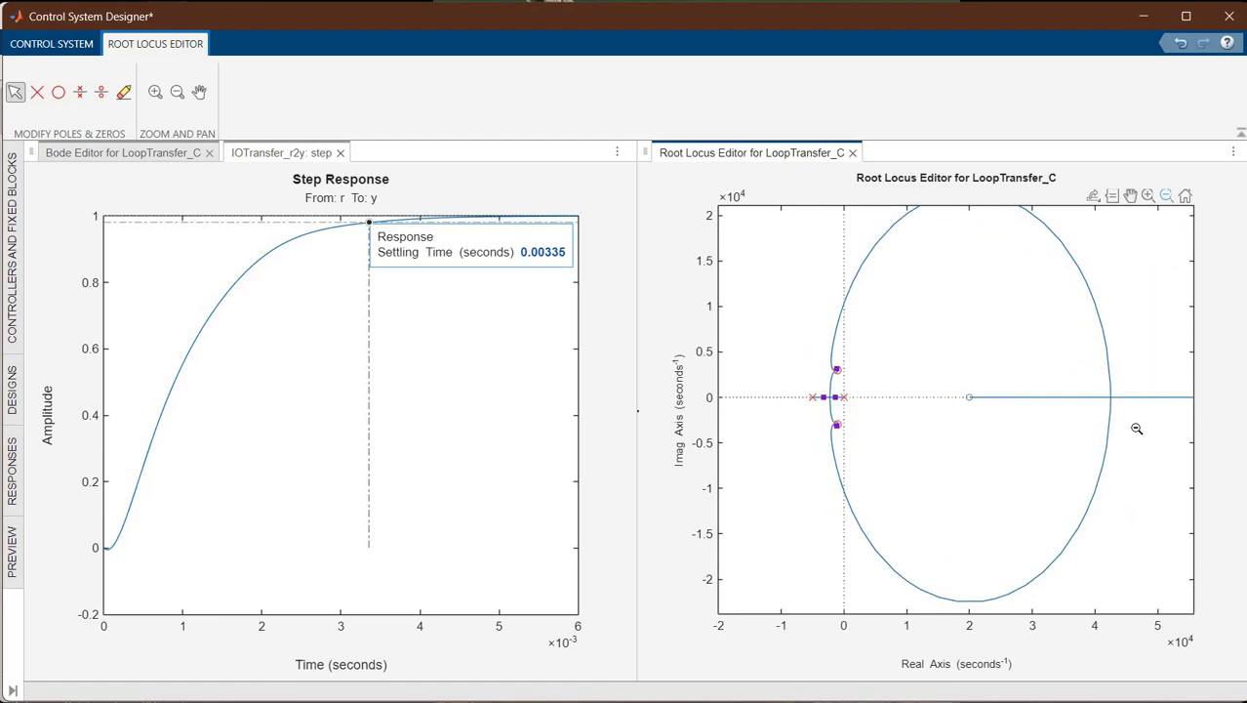
click(851, 390)
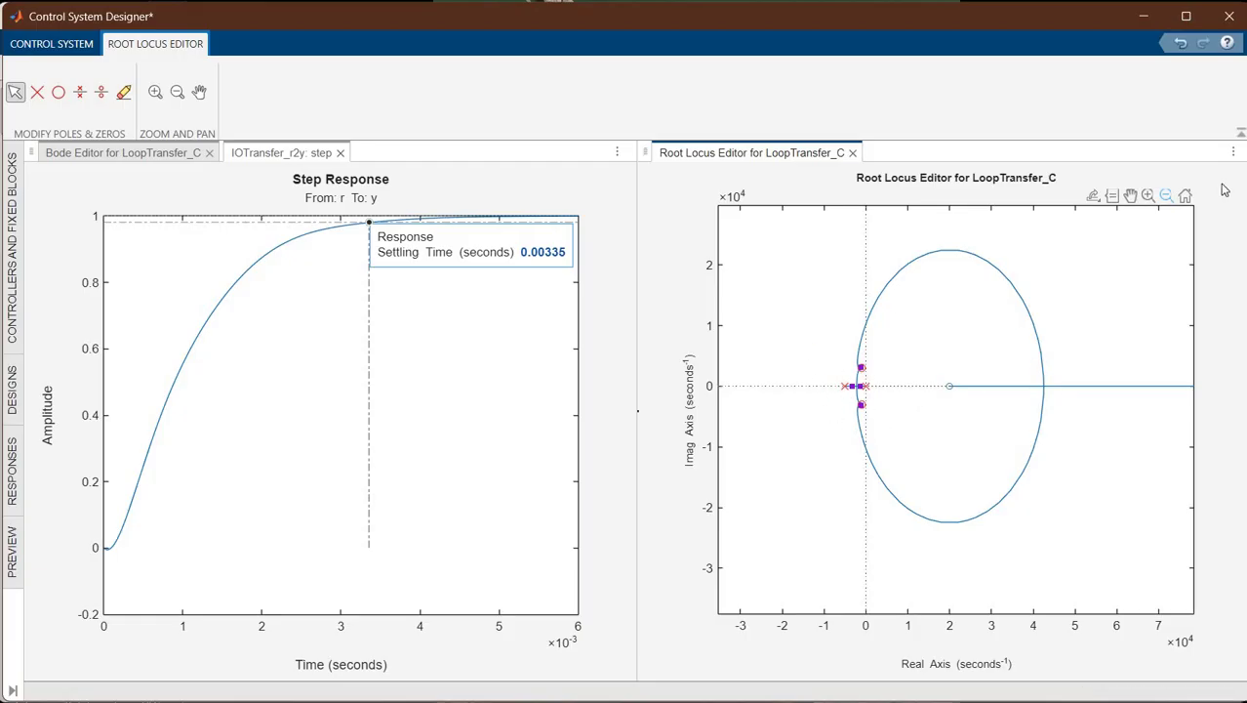
click(1148, 196)
drag(822, 347, 869, 371)
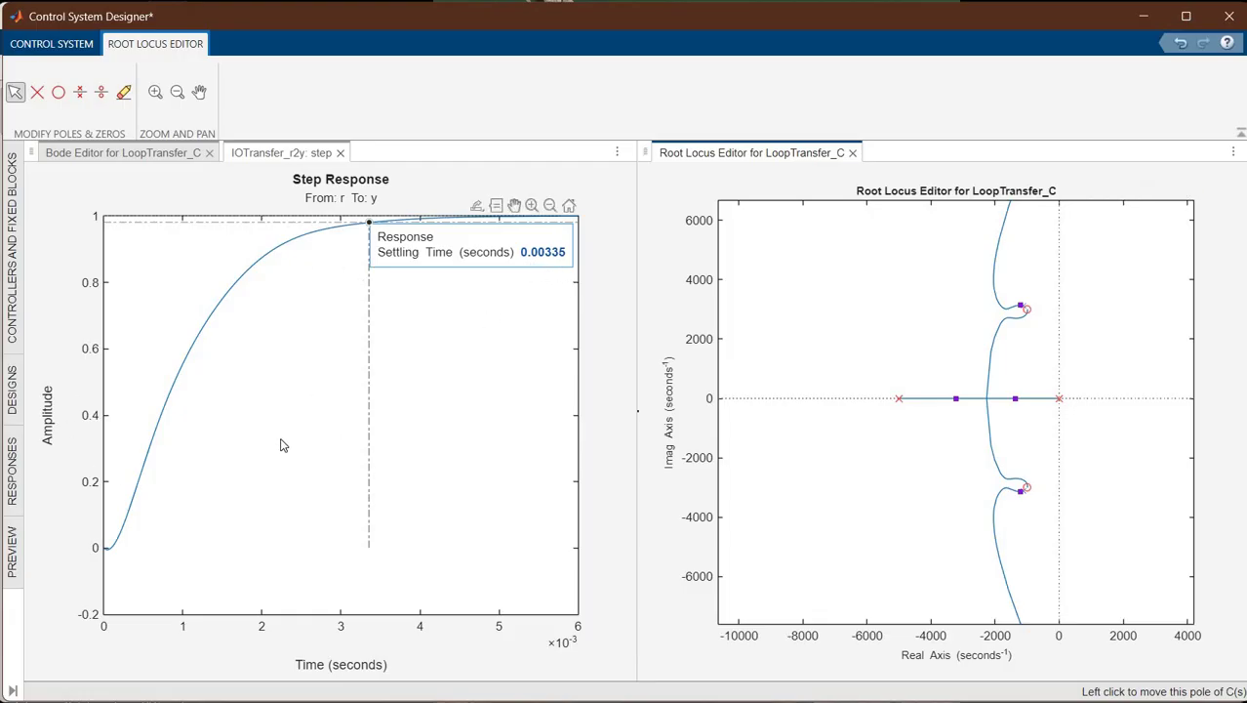
- Add the Peak Response characteristic to the IOTransfer_r2y step response plot
right_click(282, 393)
mouse_move(329, 422)
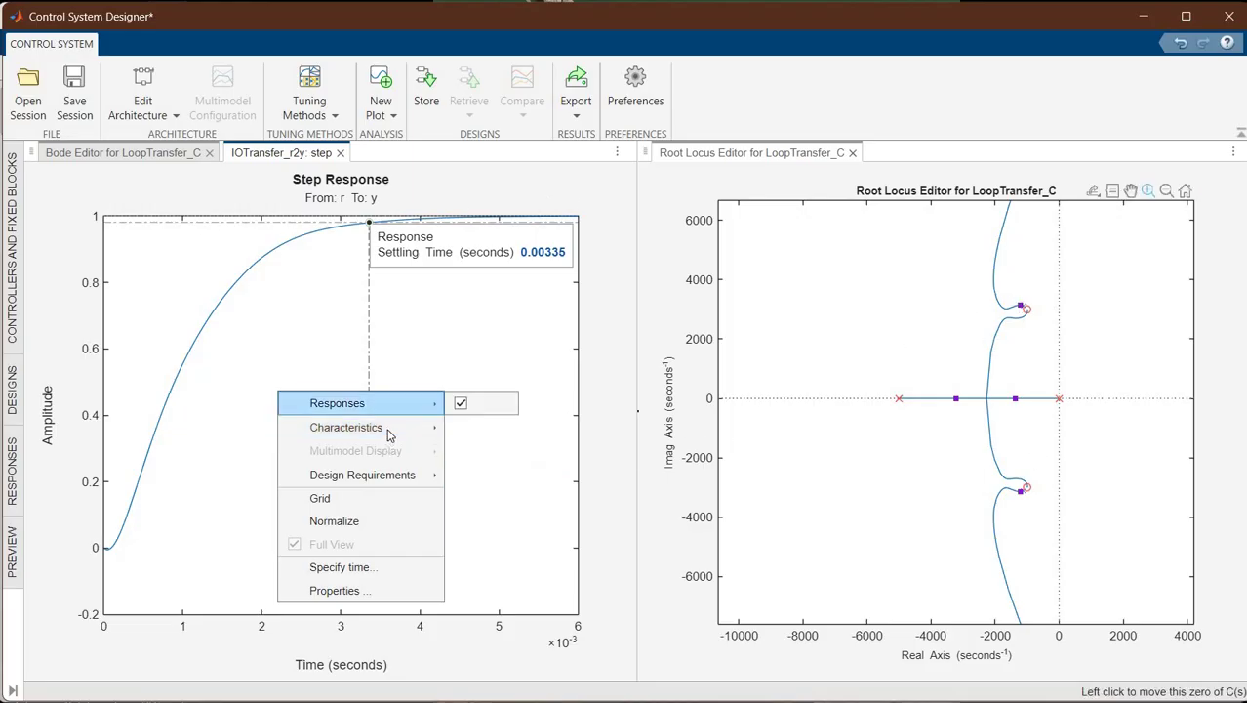
mouse_move(389, 431)
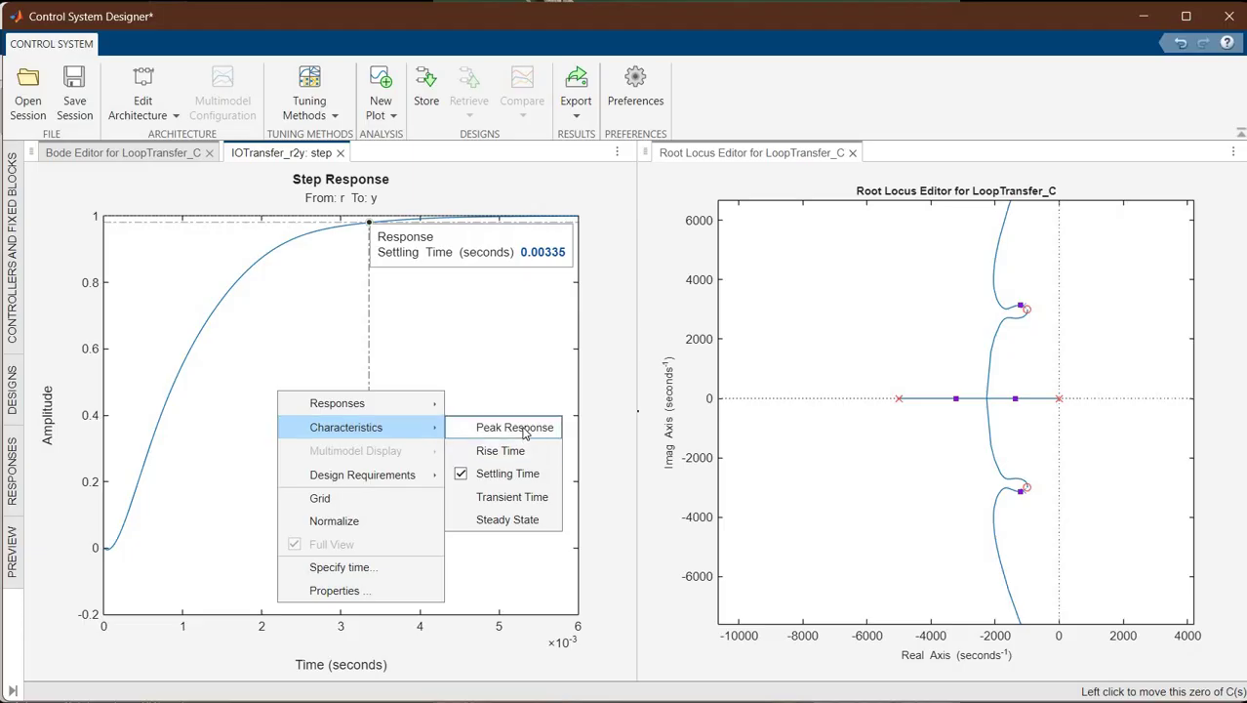
click(301, 306)
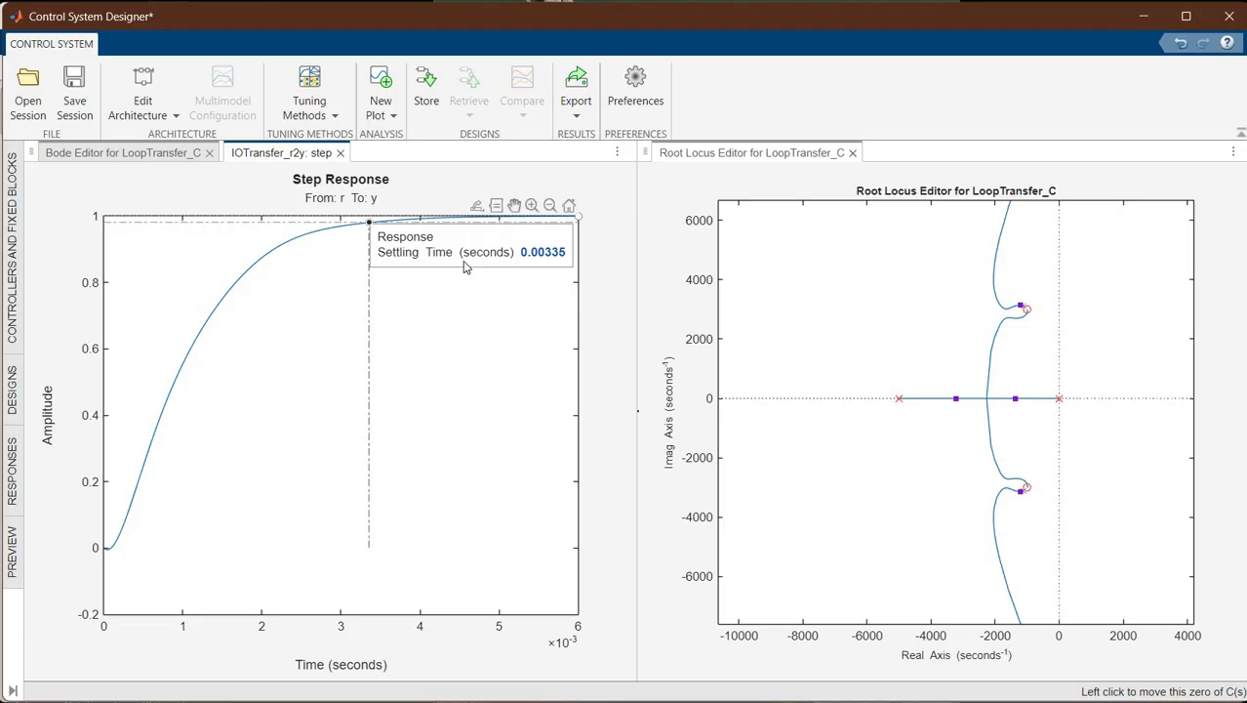